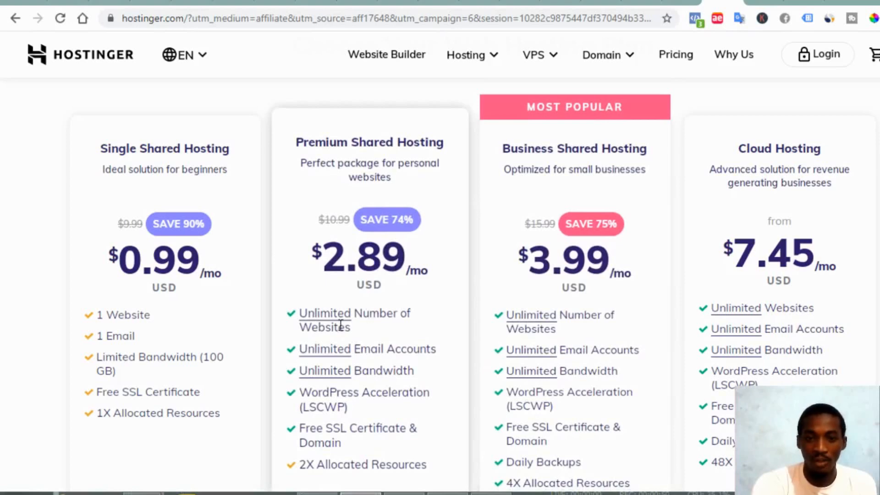
# Browse the hosting plans and check the site's connection security details
pyautogui.scroll(-2, 425, 329)
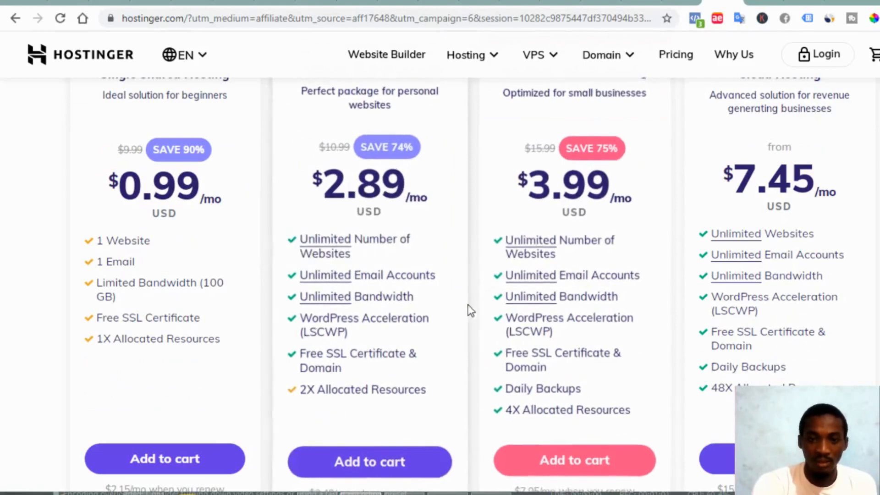
pyautogui.moveTo(543, 307)
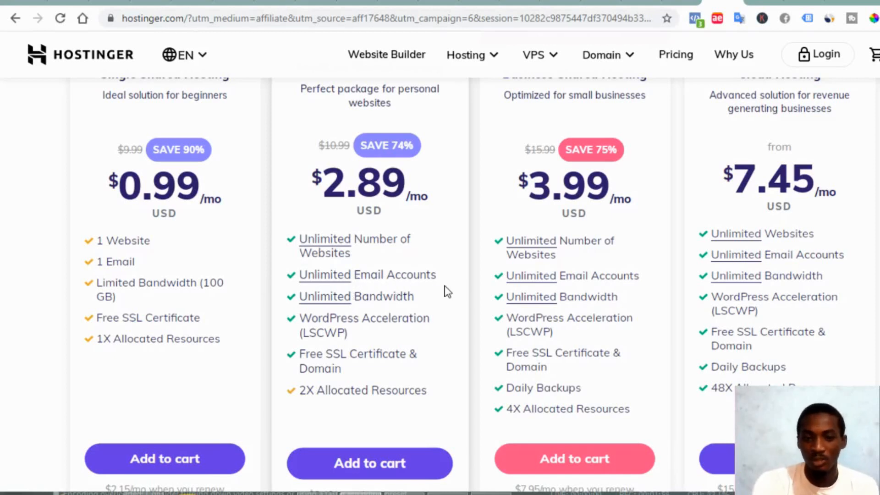
pyautogui.moveTo(359, 283)
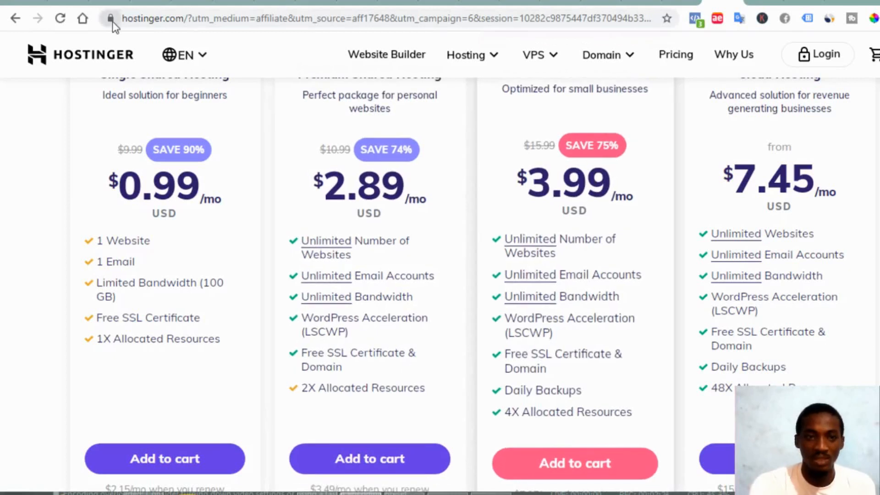
pyautogui.click(111, 19)
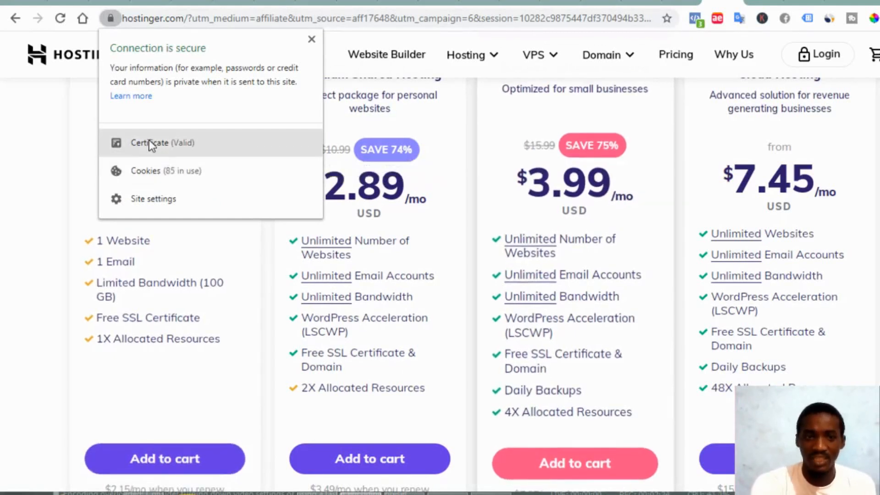
pyautogui.click(38, 180)
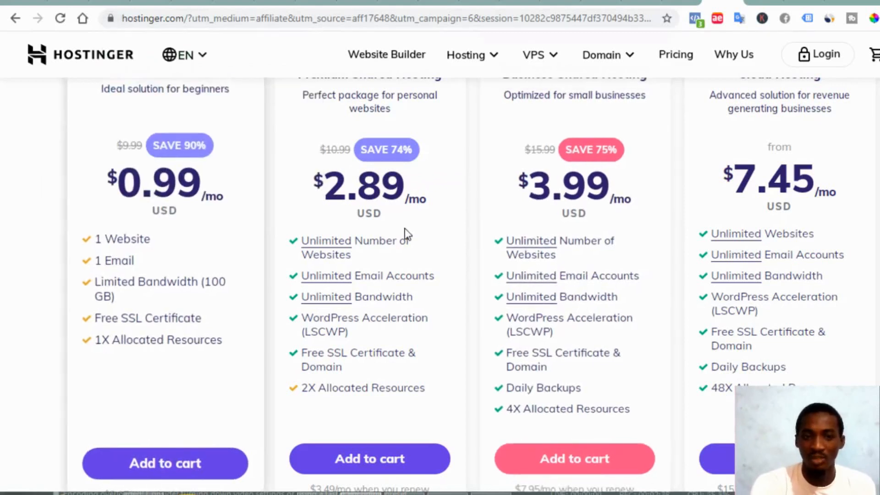
pyautogui.moveTo(419, 291)
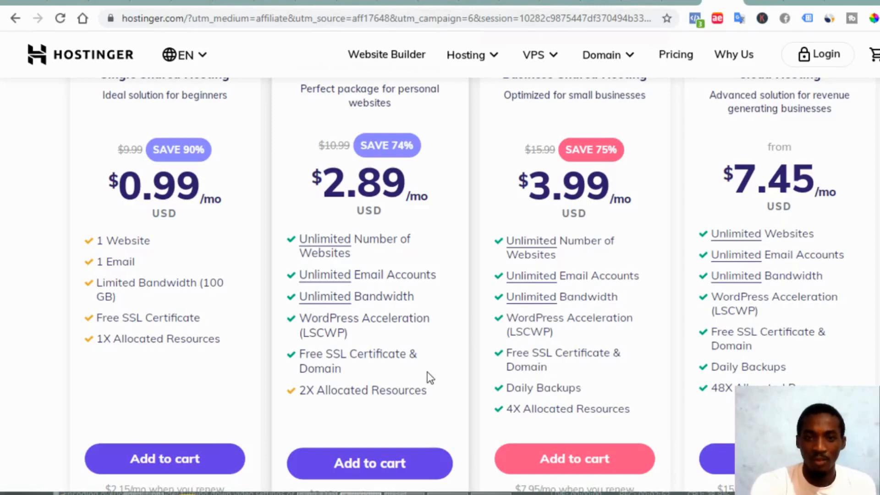
pyautogui.scroll(4, 427, 372)
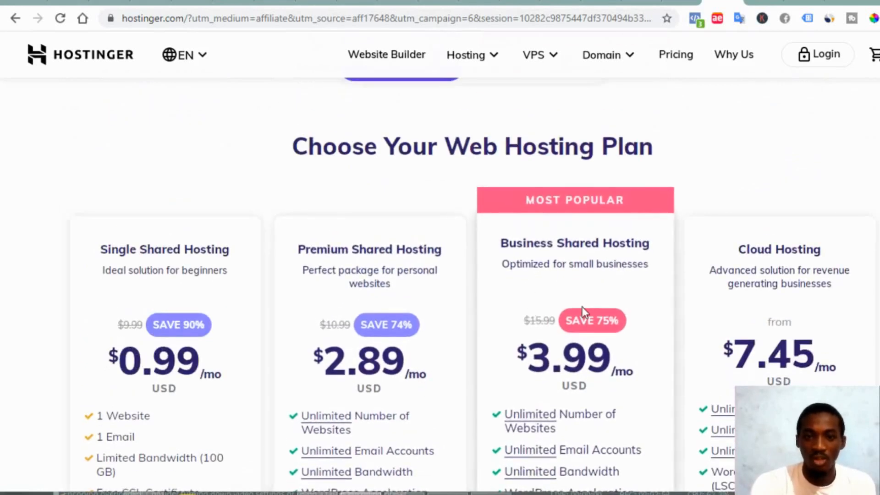
pyautogui.scroll(-5, 582, 306)
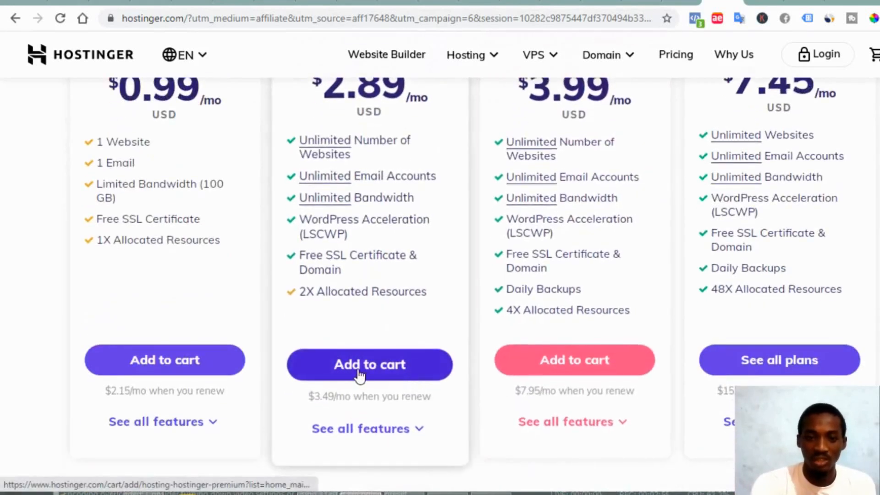
# Add the Premium Shared Hosting plan, 48 months at $138.72, to the cart
pyautogui.click(359, 376)
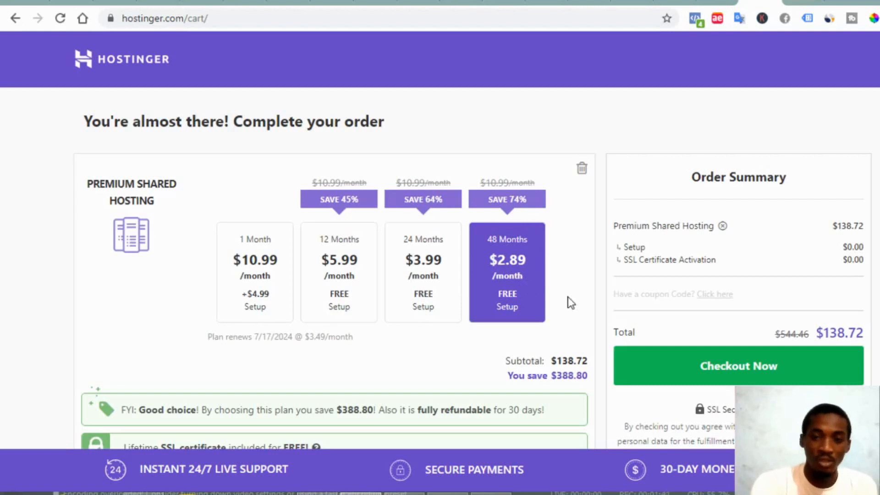
pyautogui.scroll(-1, 571, 302)
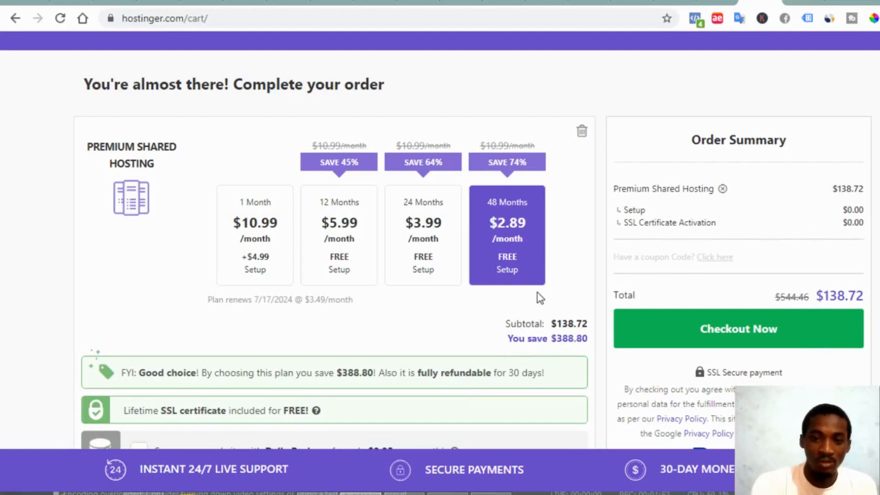
pyautogui.scroll(-5, 538, 293)
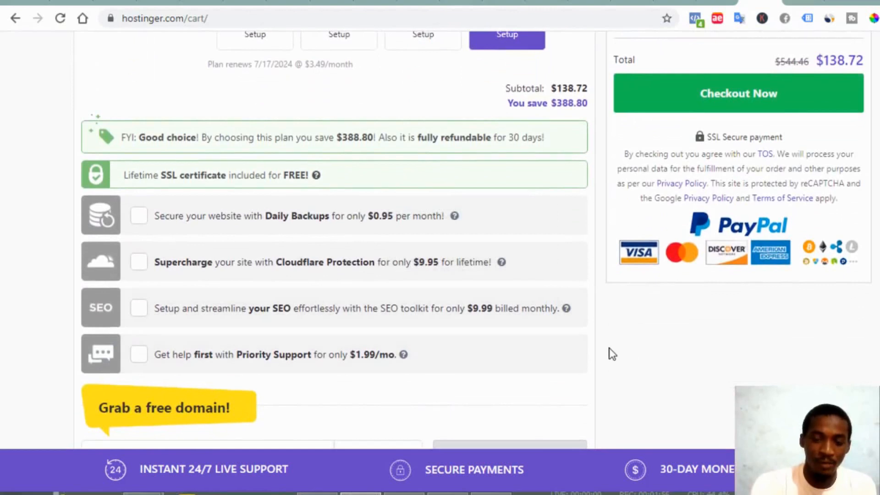
pyautogui.scroll(-1, 612, 354)
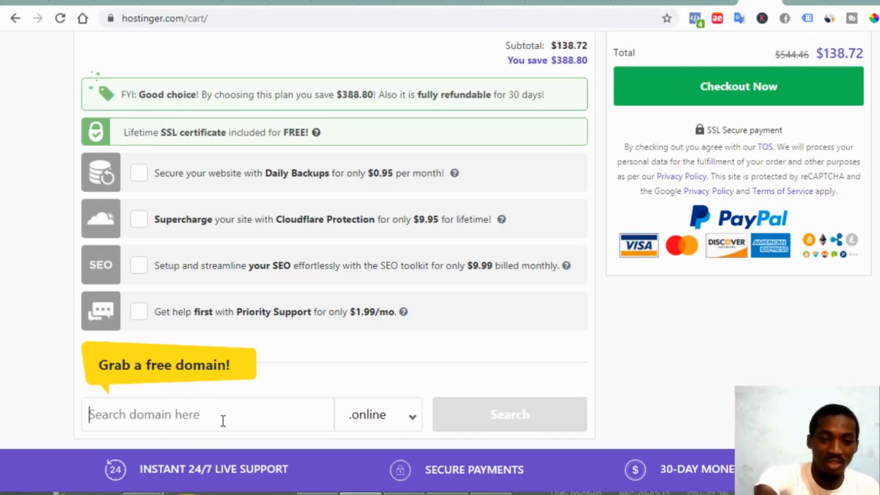
# Search for the free domain tfygyuuiiujkj with the .com extension
pyautogui.write('tfygyuuiiujkj')
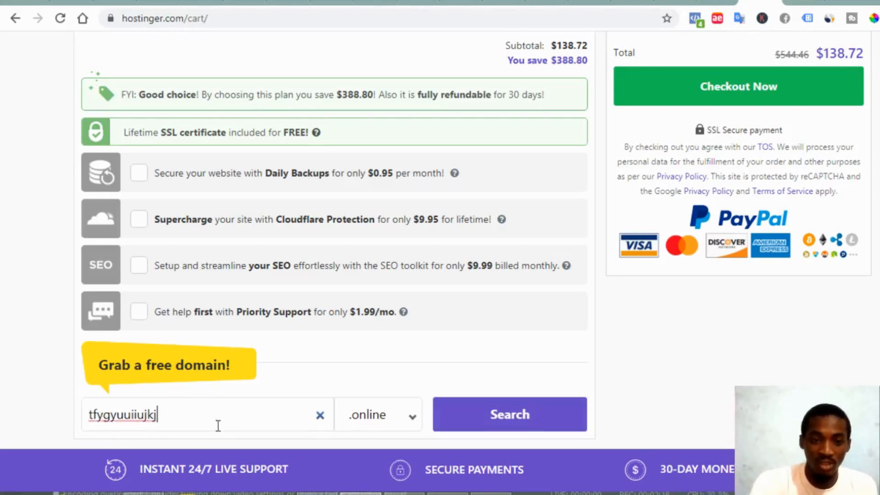
pyautogui.click(358, 419)
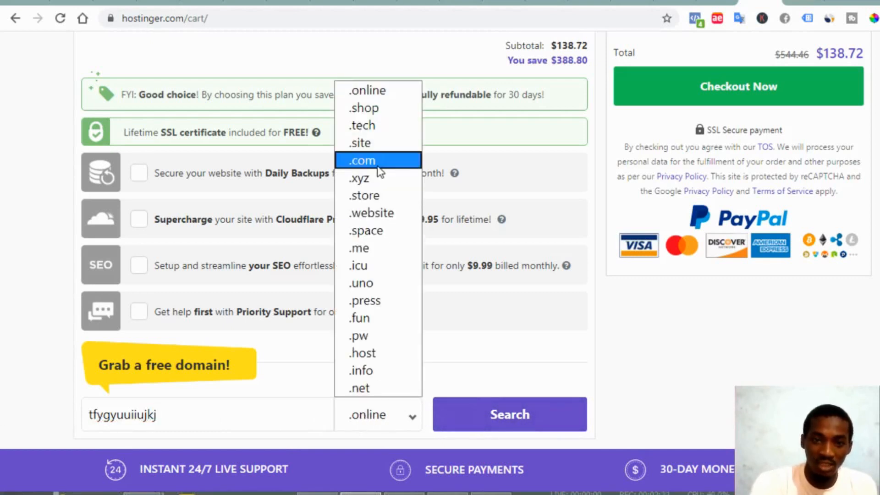
pyautogui.click(389, 163)
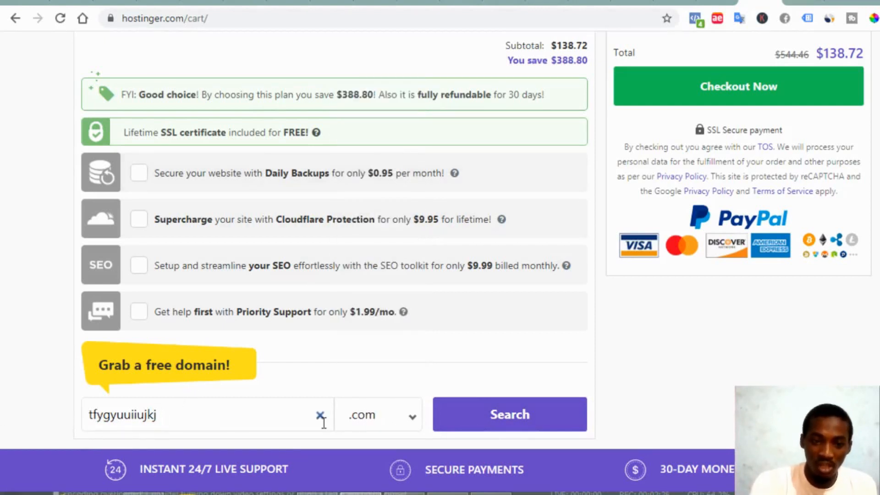
pyautogui.click(493, 430)
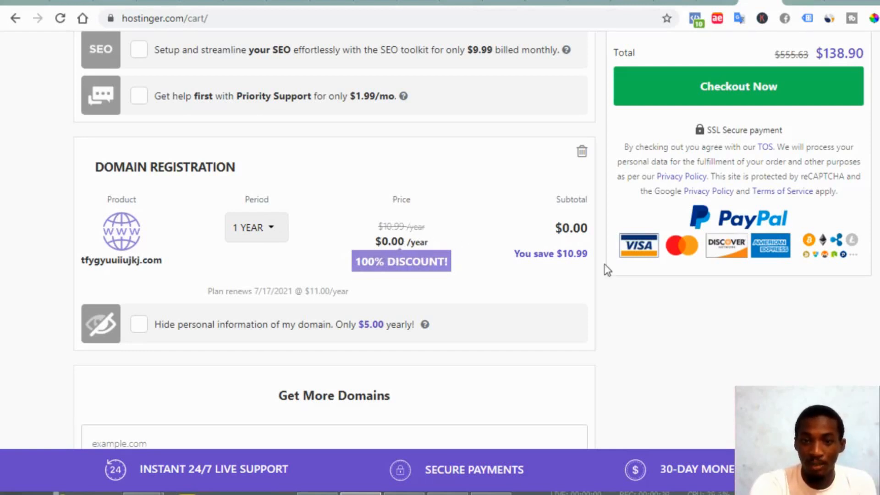
# Scroll through the order summary showing the $138.90 total
pyautogui.scroll(7, 609, 264)
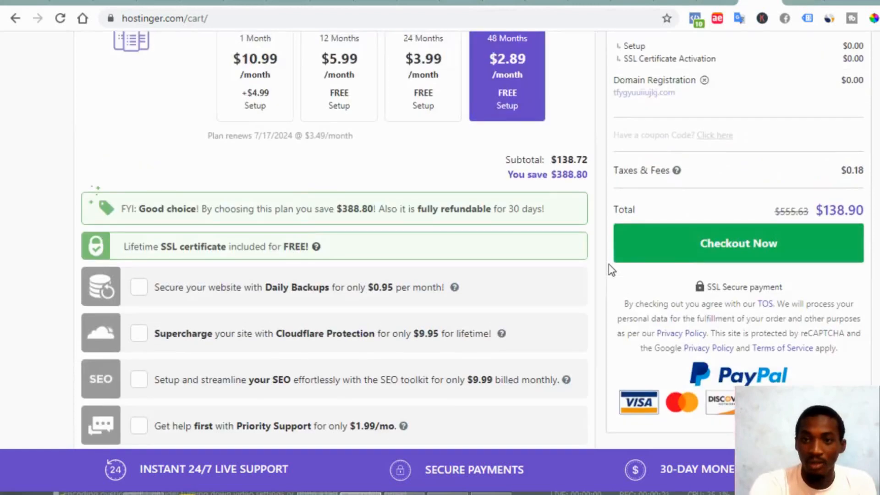
pyautogui.scroll(4, 695, 168)
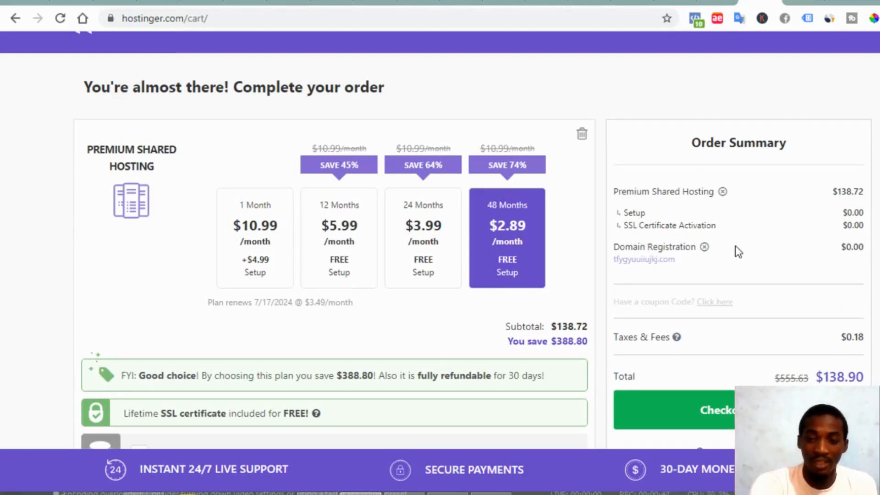
pyautogui.scroll(-3, 735, 246)
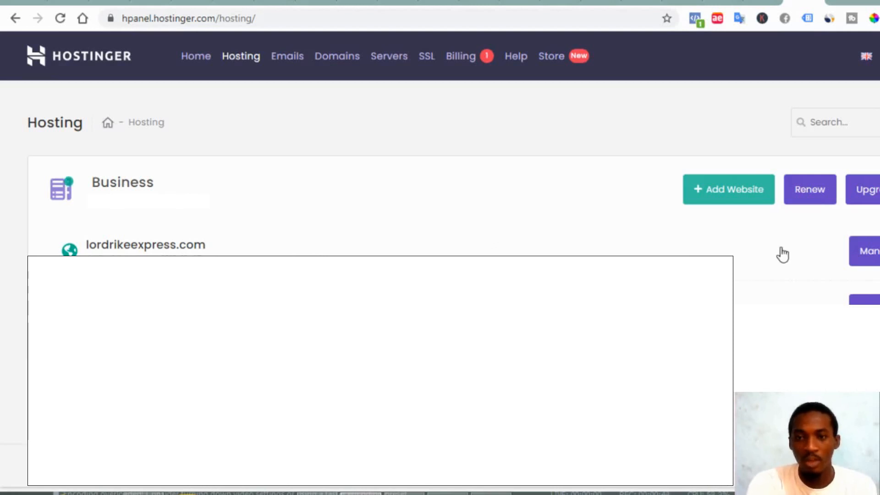
# Open the website's hosting account via Manage and scroll to the Website tools
pyautogui.click(875, 264)
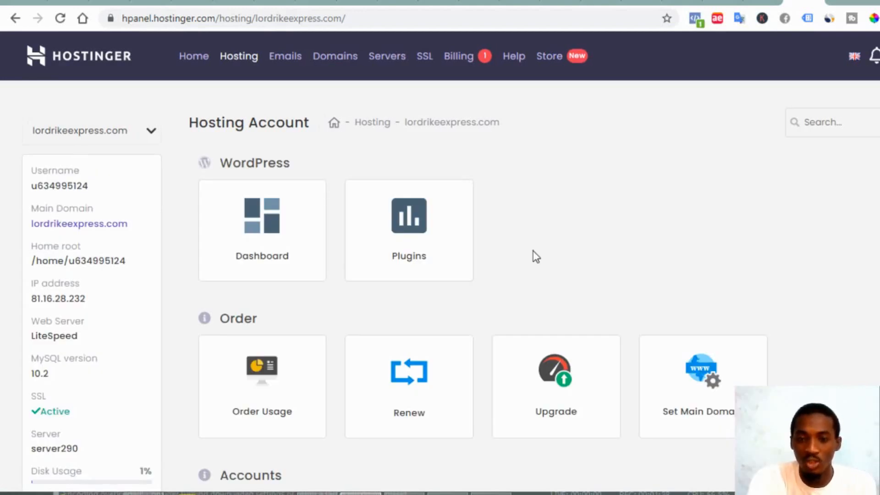
pyautogui.scroll(-3, 532, 251)
pyautogui.scroll(-3, 534, 258)
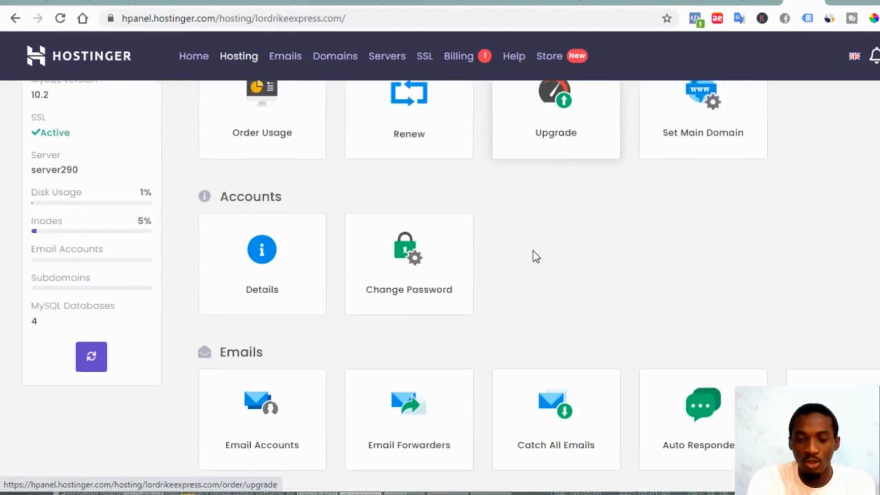
pyautogui.scroll(-4, 535, 257)
pyautogui.scroll(-3, 534, 257)
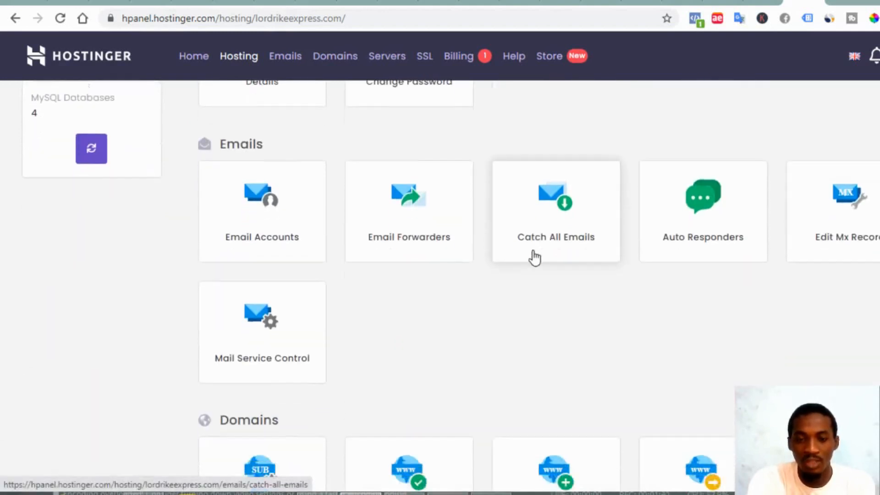
pyautogui.scroll(-5, 535, 257)
pyautogui.scroll(-3, 535, 258)
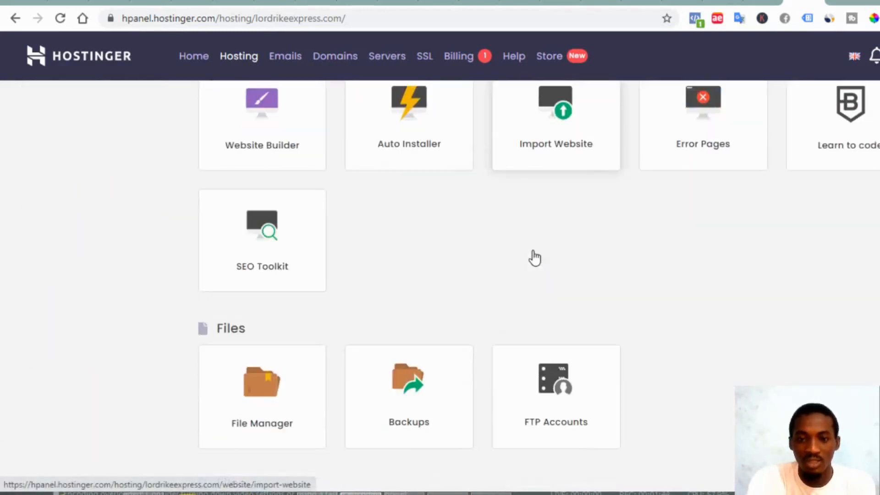
pyautogui.scroll(2, 534, 257)
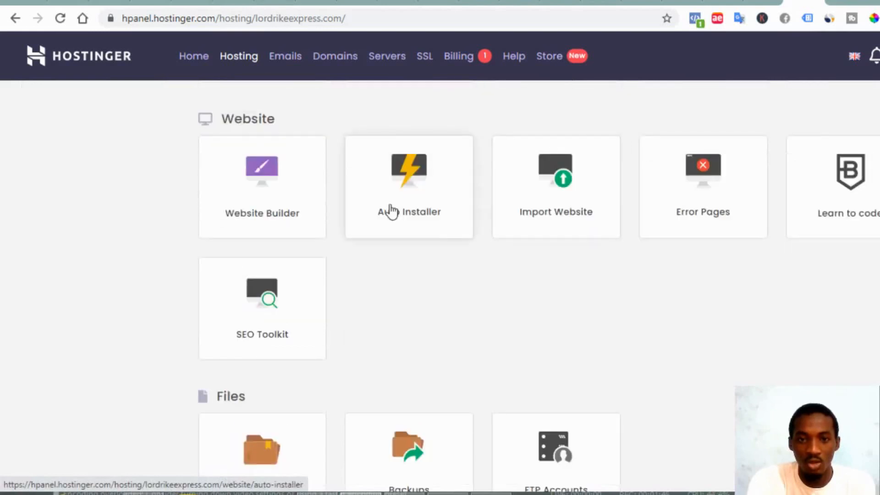
# Open the Auto Installer and scroll to the popular apps, WordPress 5.4.2 and Joomla
pyautogui.click(398, 200)
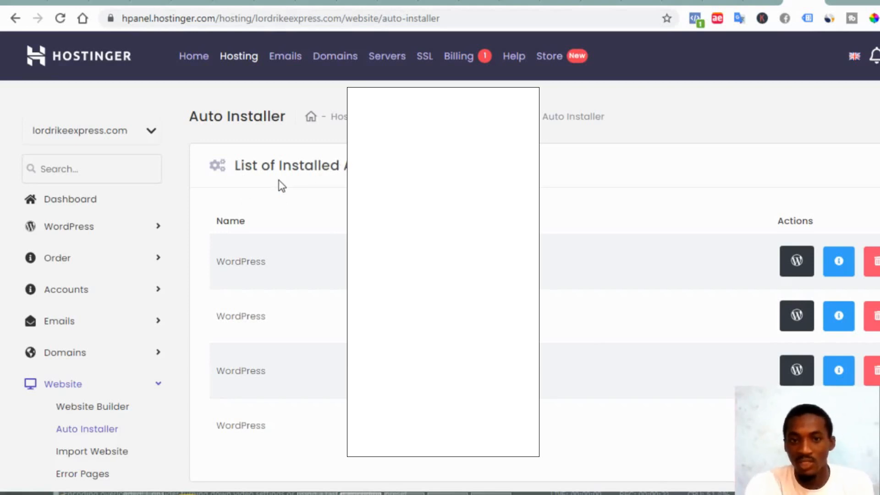
pyautogui.scroll(-1, 279, 180)
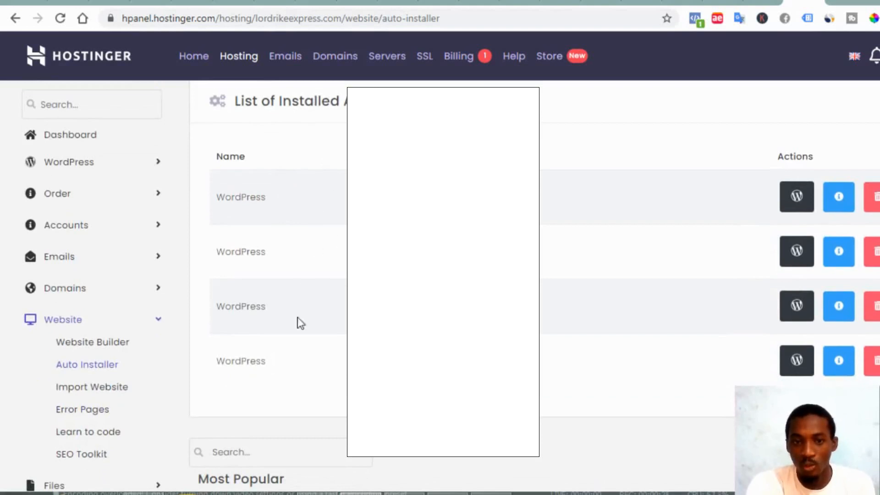
pyautogui.scroll(-6, 401, 254)
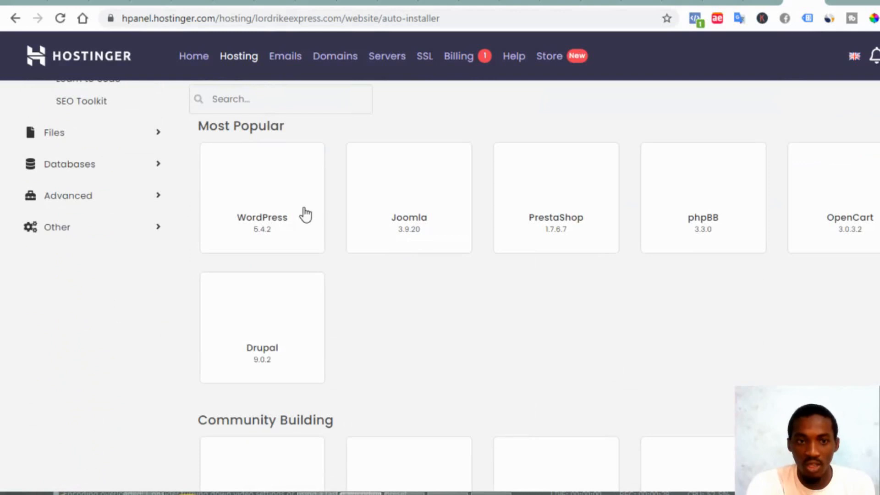
# Start a new WordPress install with its directory set to lp on lordrikeexpress.com
pyautogui.moveTo(279, 212)
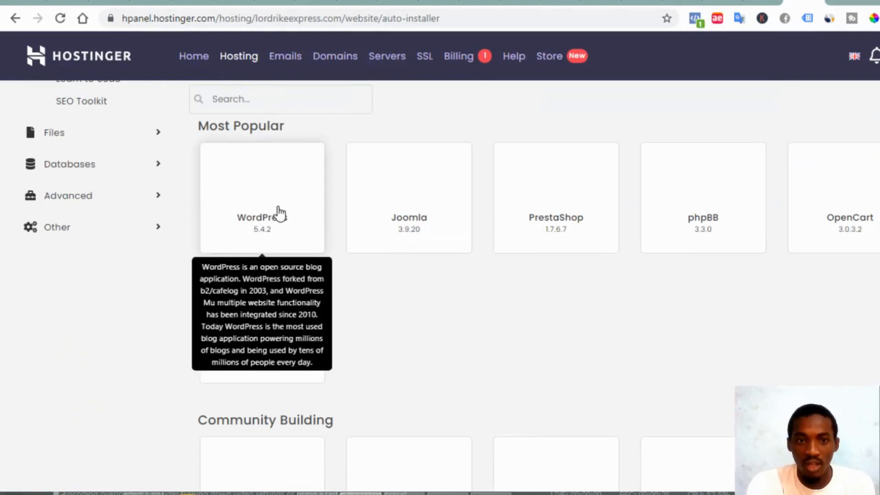
pyautogui.click(312, 234)
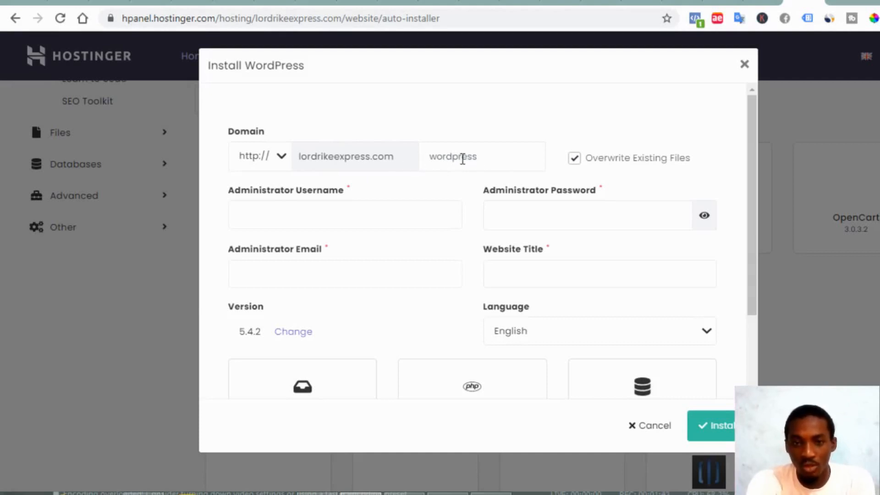
pyautogui.click(444, 155)
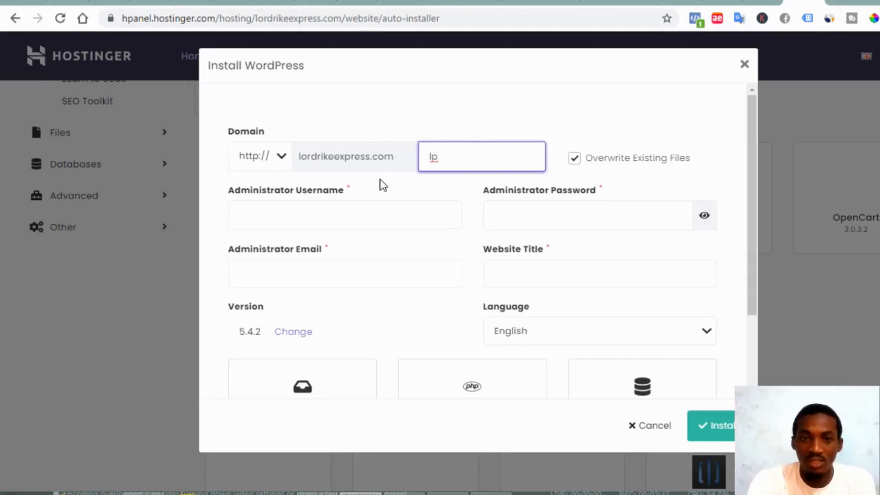
pyautogui.click(407, 176)
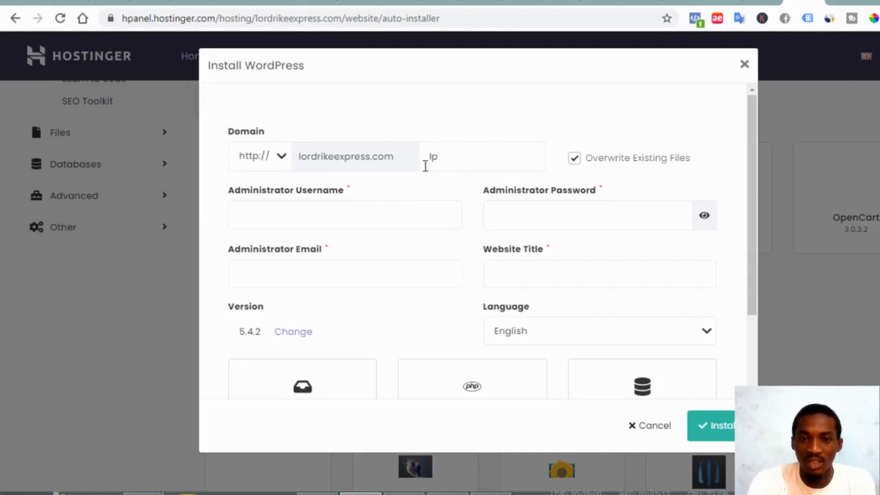
pyautogui.click(410, 202)
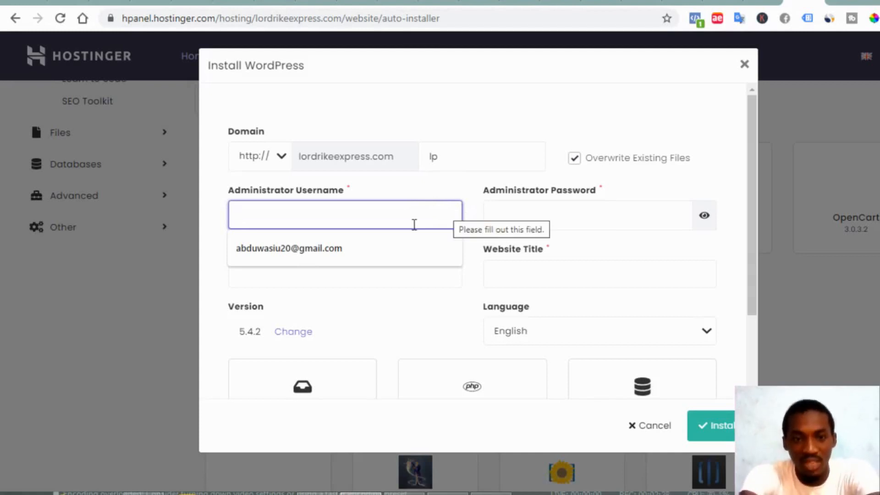
# Enter the administrator username and paste the administrator password
pyautogui.write('a')
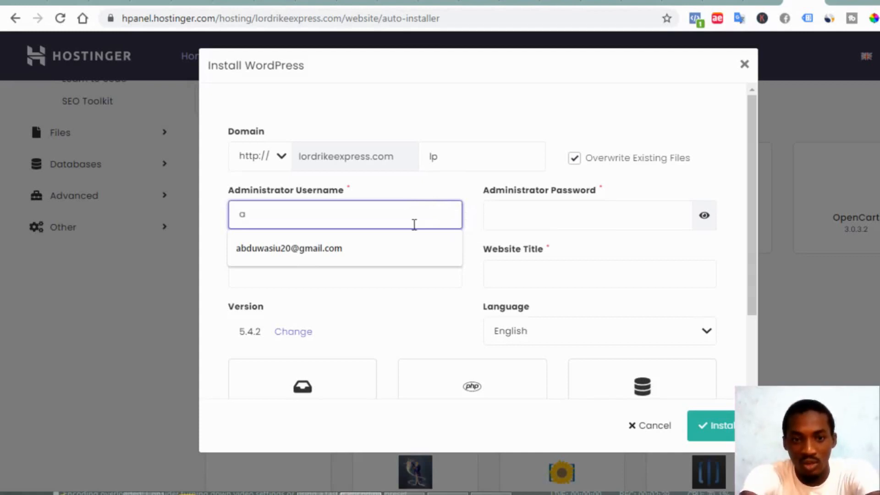
pyautogui.press('BackSpace')
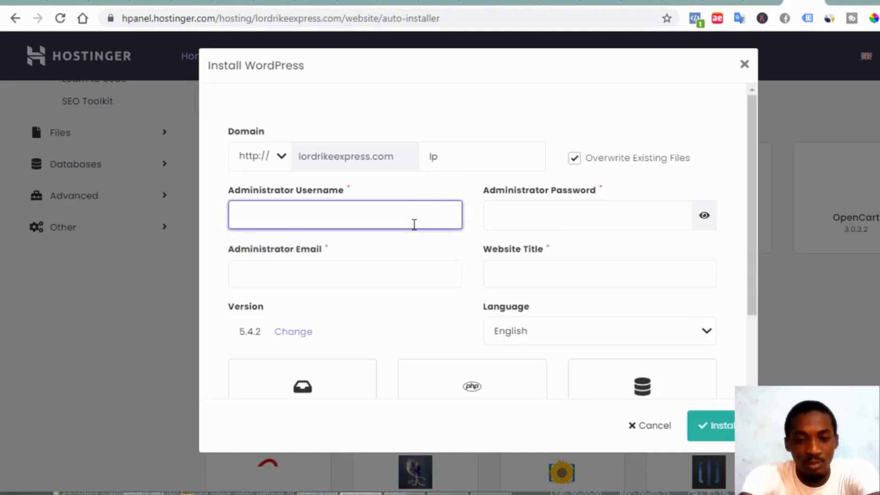
pyautogui.write('test')
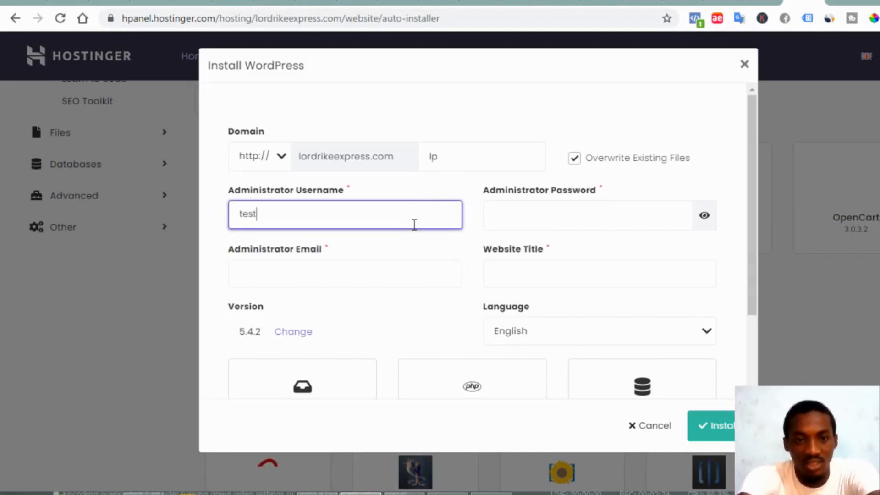
pyautogui.write('tra')
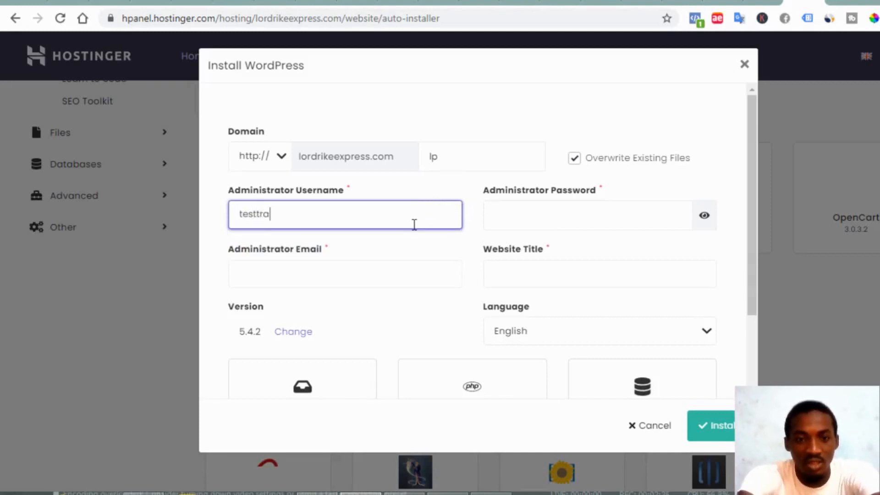
pyautogui.write('tning')
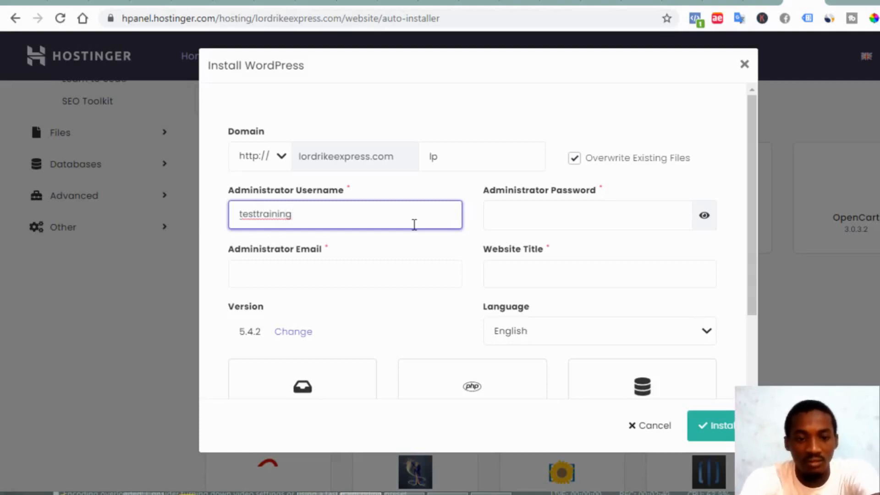
pyautogui.hotkey('ctrl', 'a')
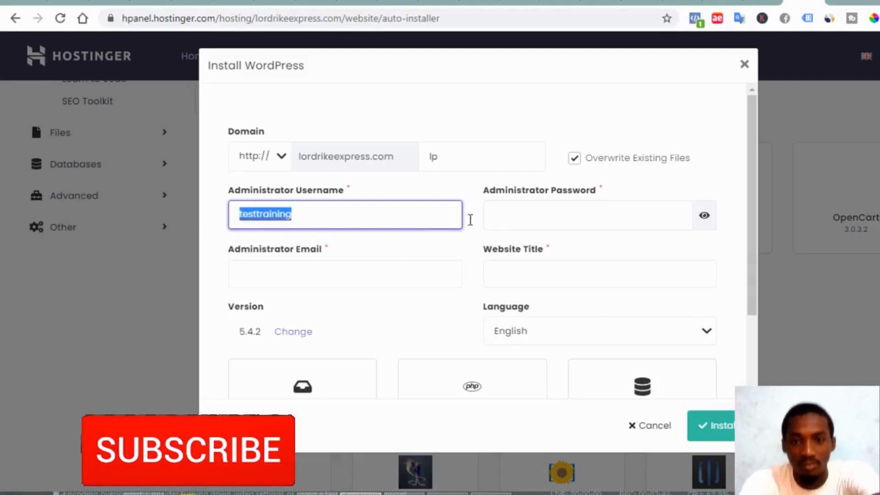
pyautogui.click(554, 212)
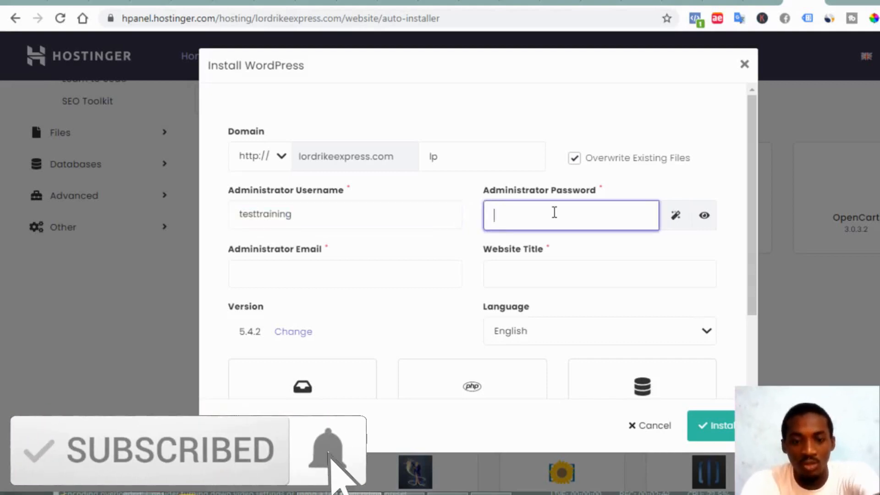
pyautogui.hotkey('ctrl', 'v')
# Add the admin e-mail and title 'landing page', install, and open the lp dashboard
pyautogui.click(290, 277)
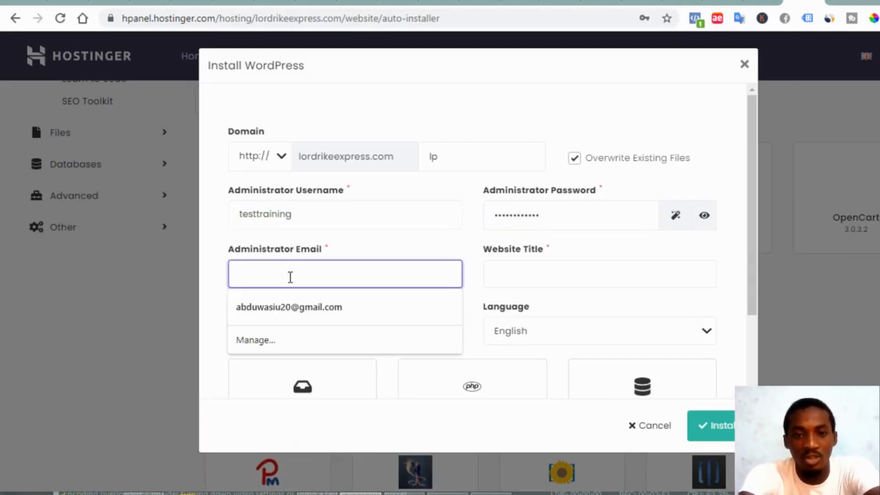
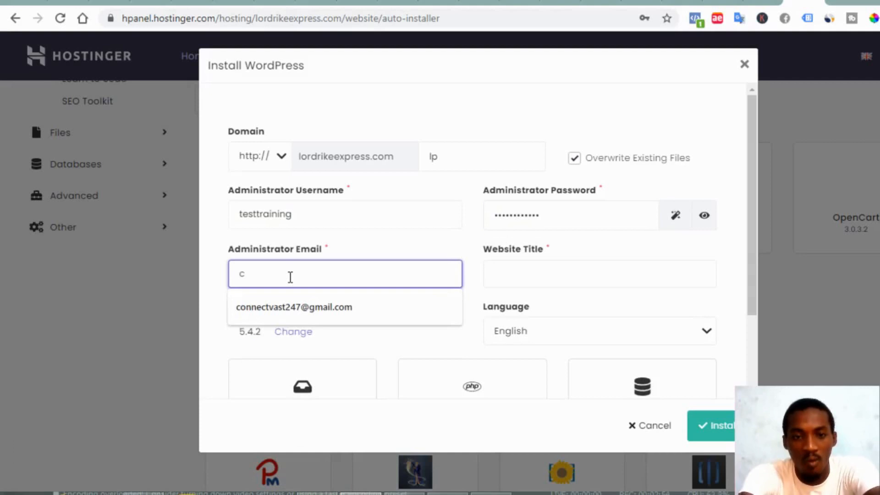
pyautogui.click(294, 307)
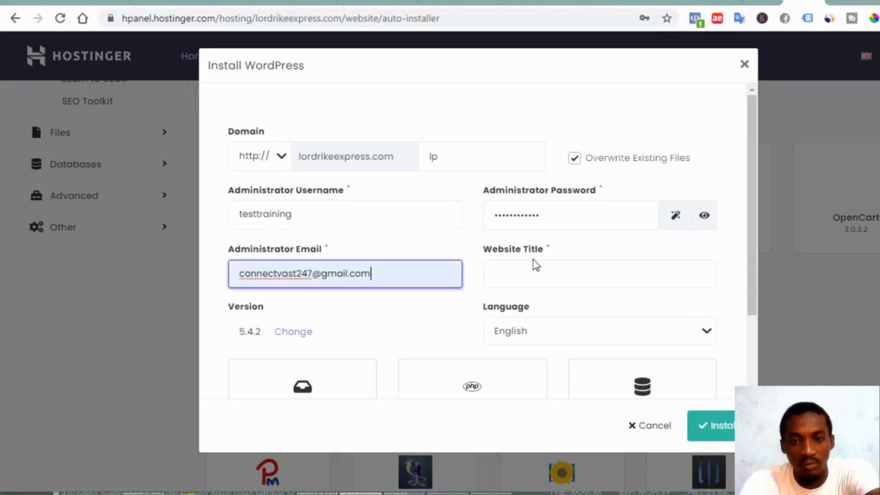
pyautogui.click(531, 269)
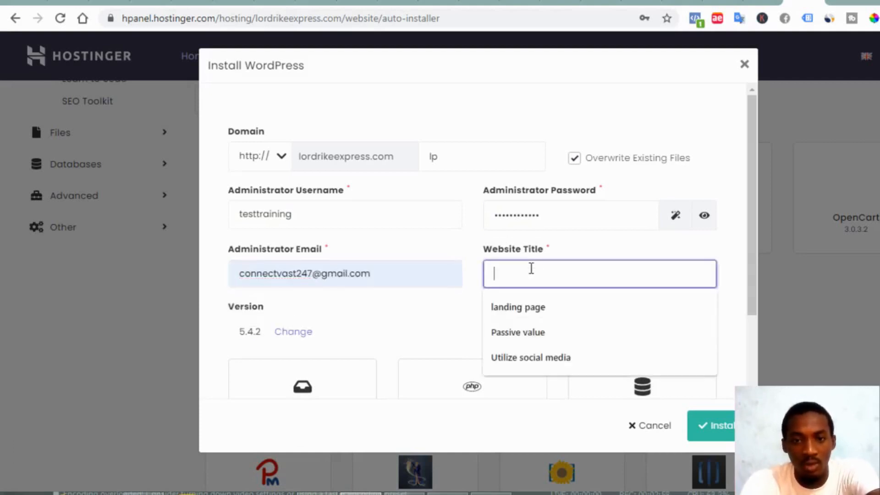
pyautogui.click(512, 308)
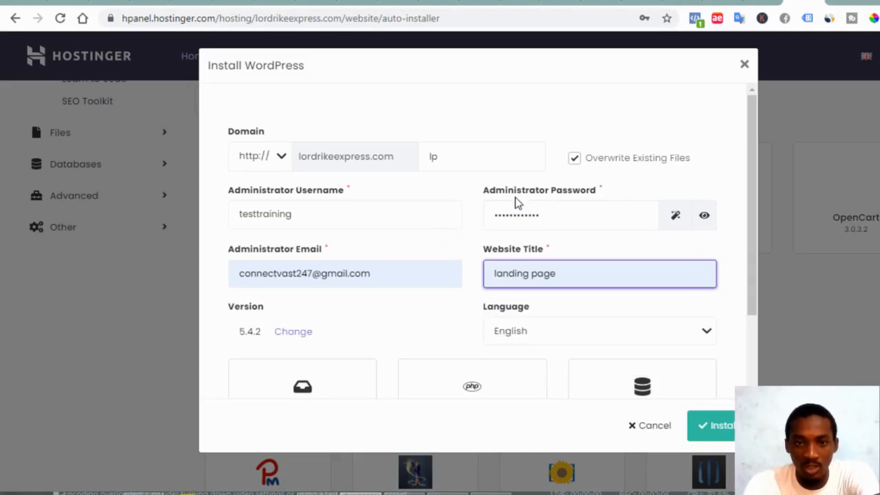
pyautogui.scroll(-3, 430, 205)
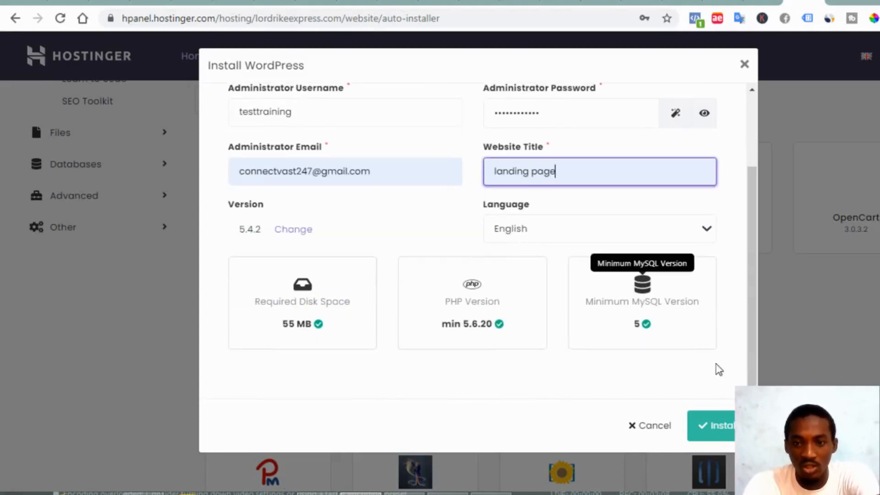
pyautogui.click(721, 420)
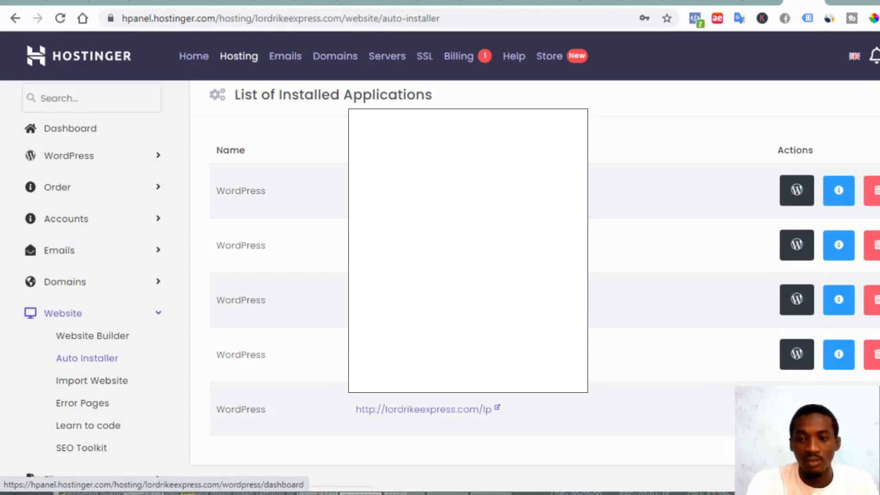
pyautogui.click(797, 409)
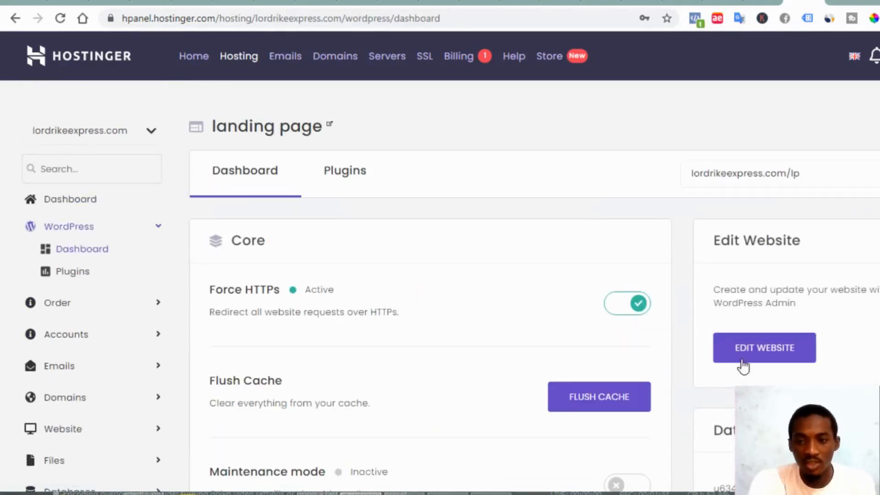
# Open the landing page site's WordPress admin and look over LiteSpeed Cache and Settings menus
pyautogui.click(777, 350)
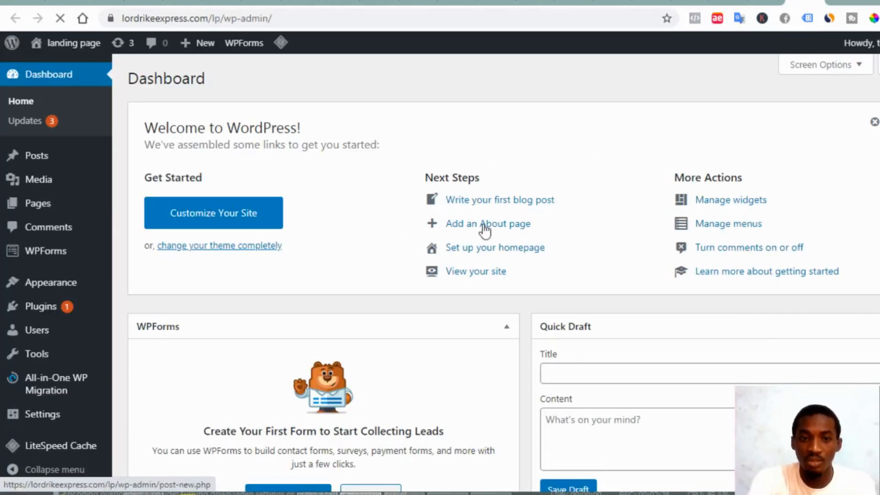
pyautogui.scroll(-5, 485, 228)
pyautogui.moveTo(109, 342)
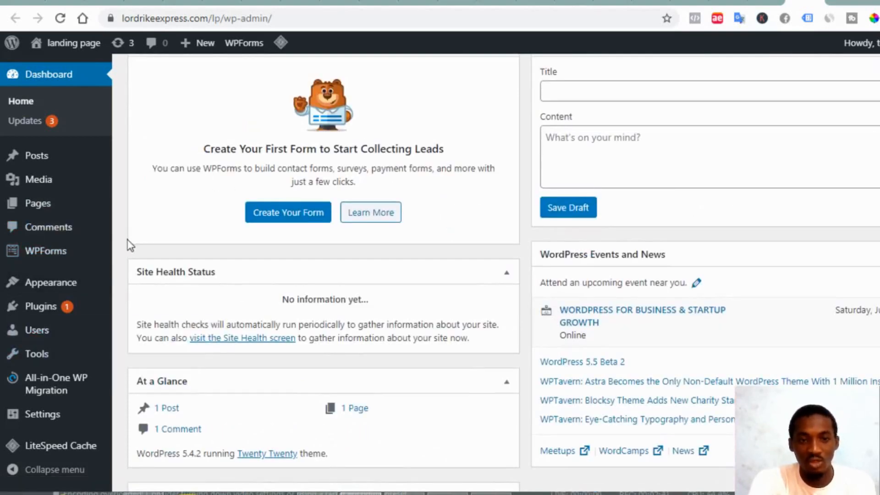
pyautogui.scroll(-5, 122, 301)
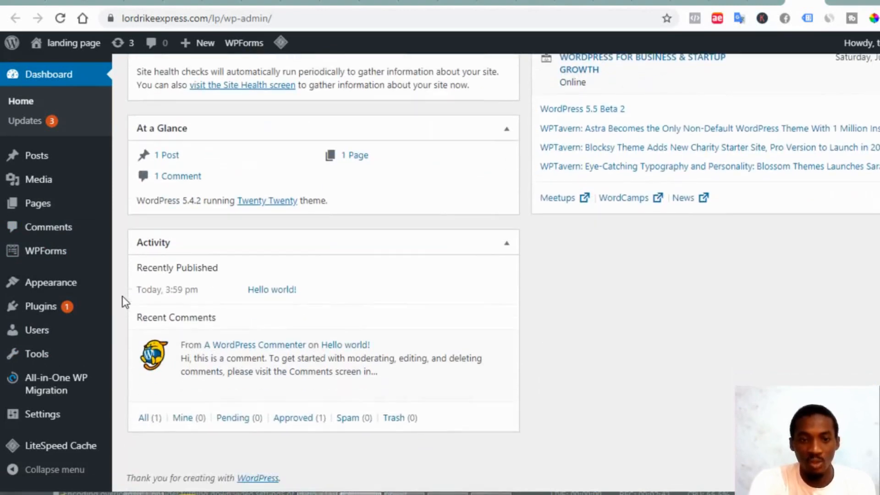
pyautogui.scroll(5, 122, 301)
pyautogui.moveTo(70, 450)
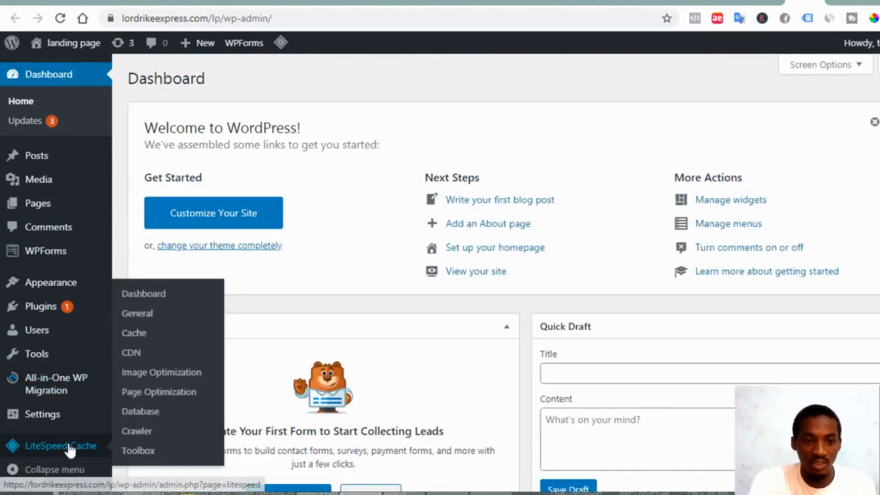
pyautogui.moveTo(56, 420)
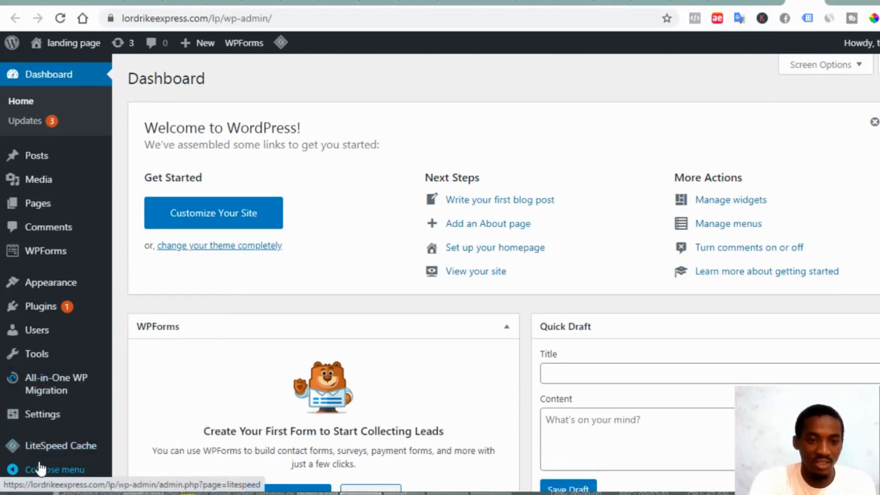
pyautogui.moveTo(31, 455)
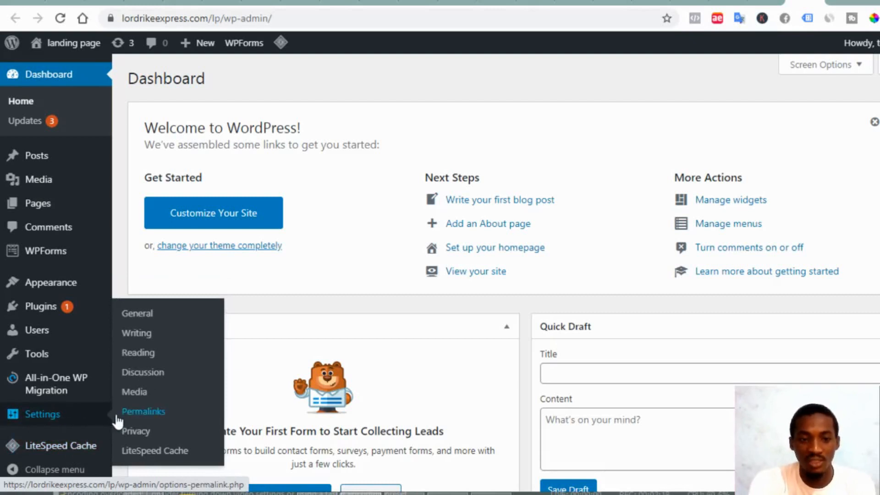
# Set the permalink structure to Post name (/%postname%/) and save it
pyautogui.click(142, 412)
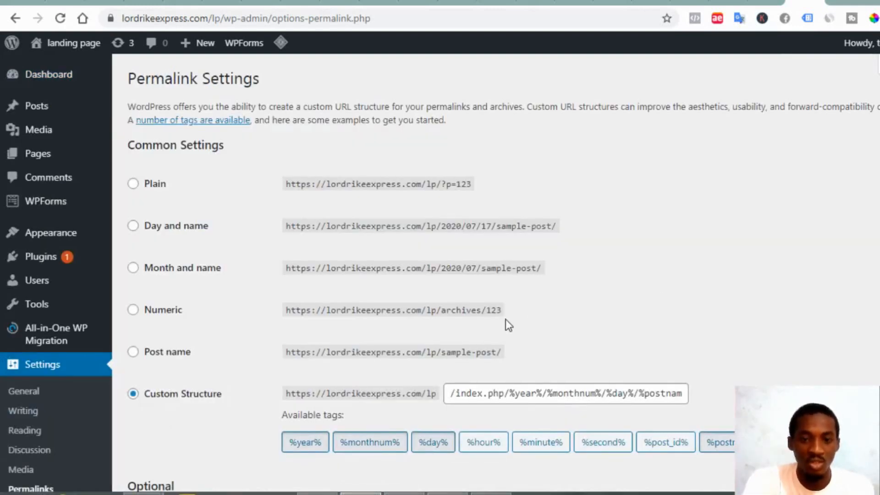
pyautogui.click(134, 352)
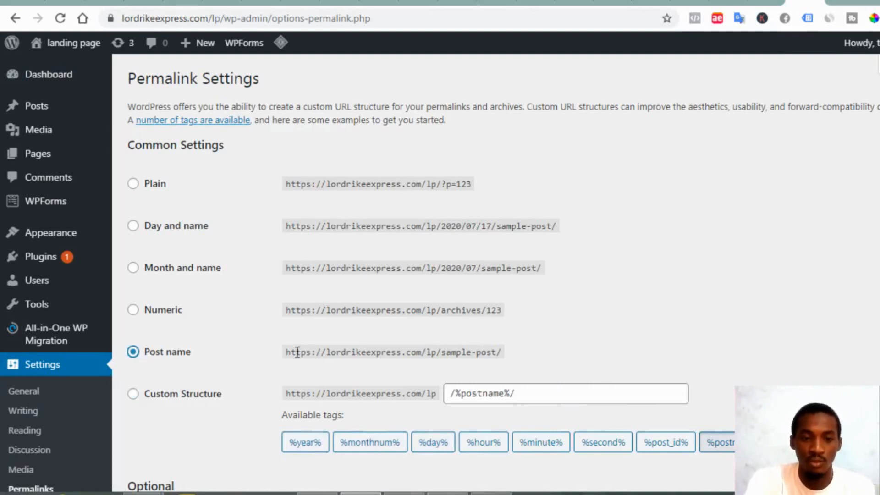
pyautogui.scroll(-5, 438, 338)
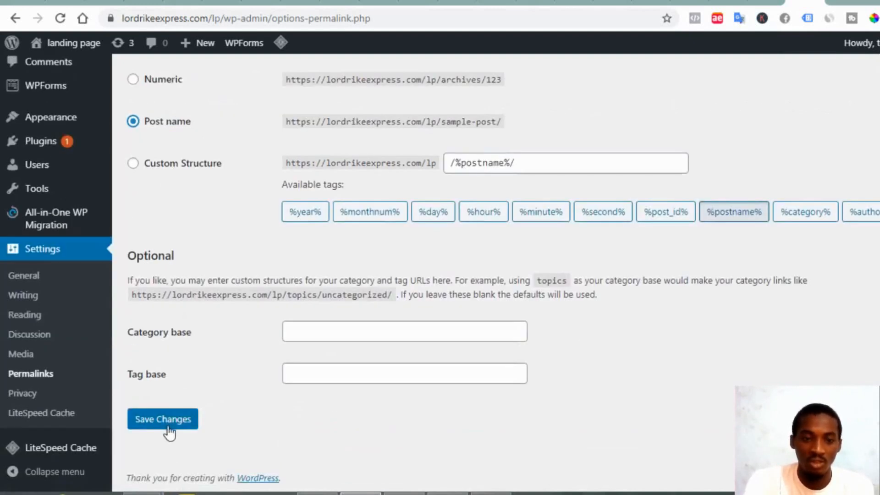
pyautogui.click(167, 427)
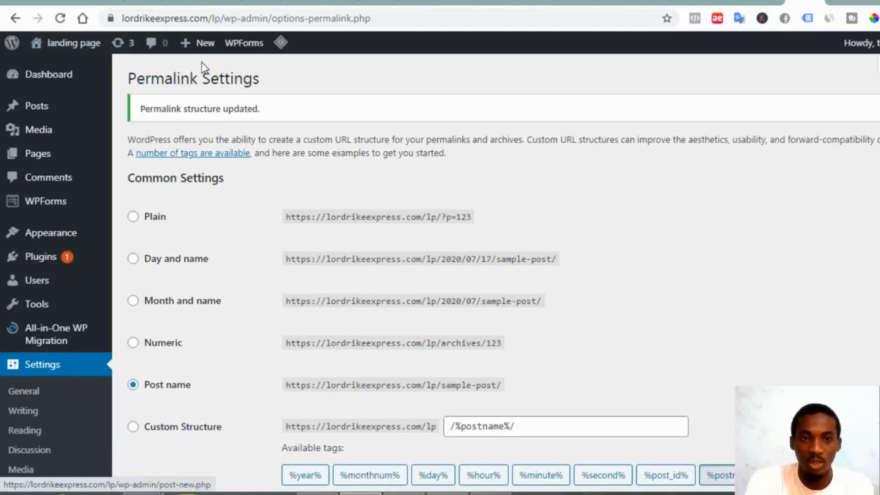
# Open the live landing page site in a new tab and scroll through it
pyautogui.moveTo(64, 43)
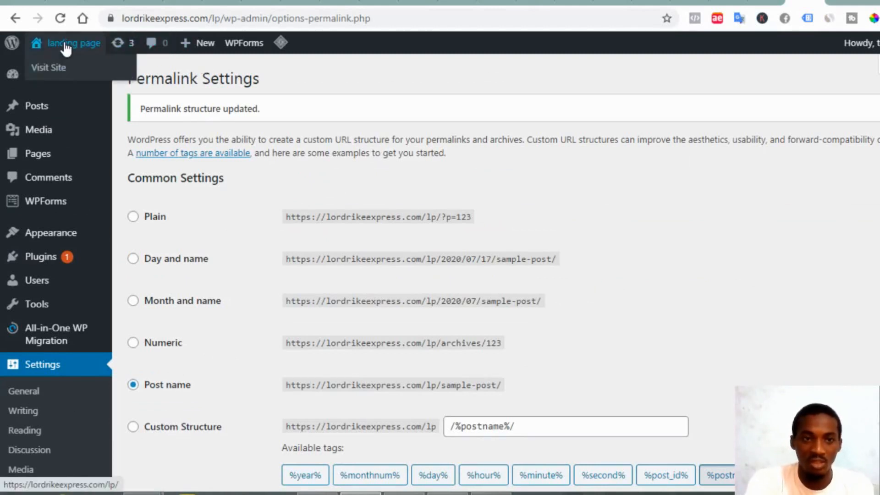
pyautogui.rightClick(65, 74)
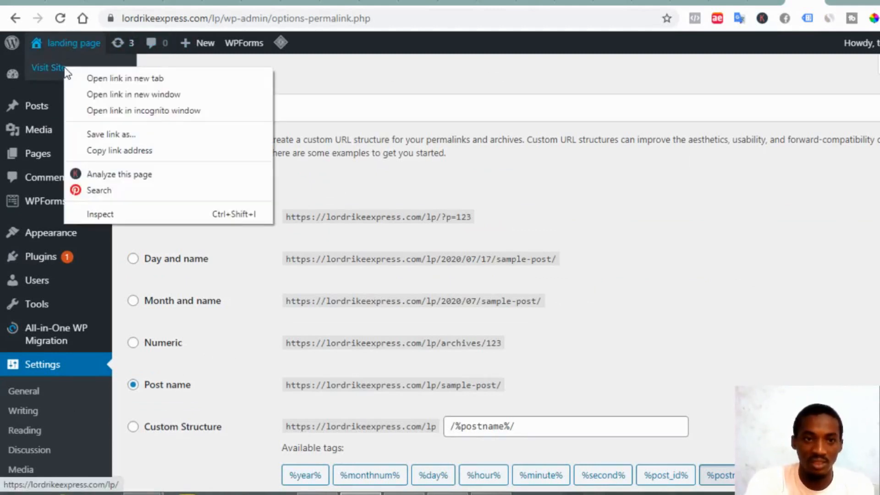
pyautogui.click(108, 78)
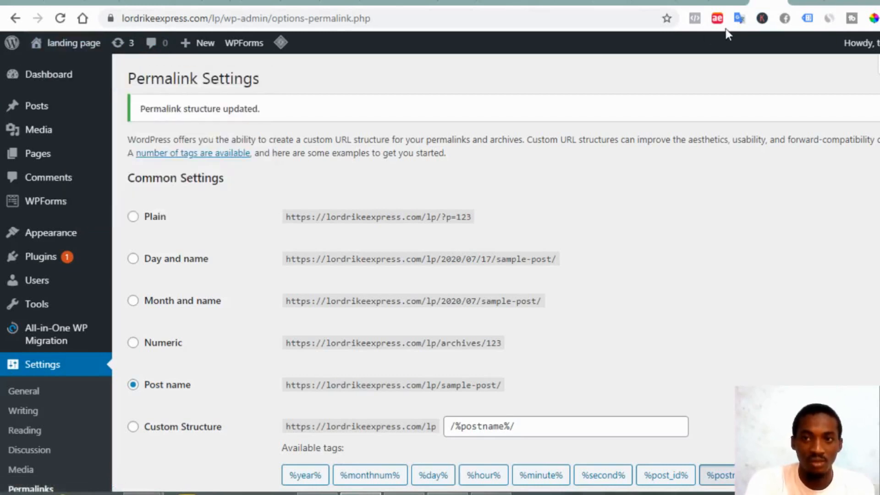
pyautogui.click(805, 1)
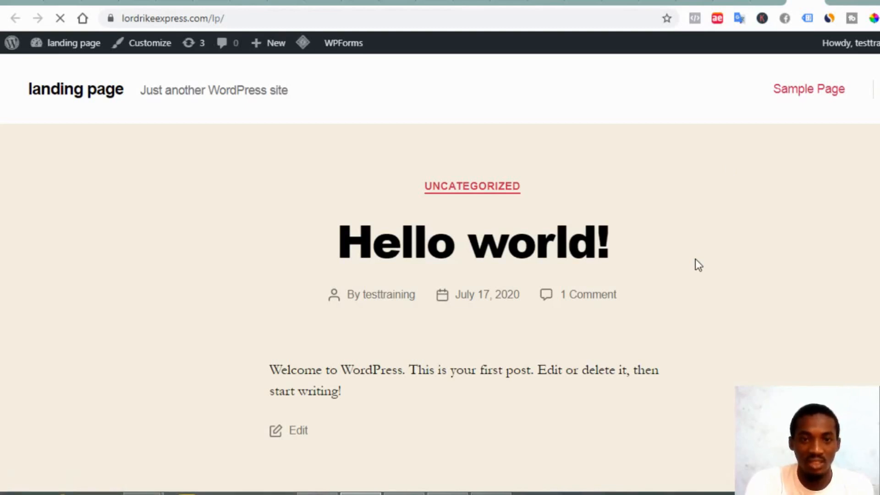
pyautogui.scroll(-9, 695, 260)
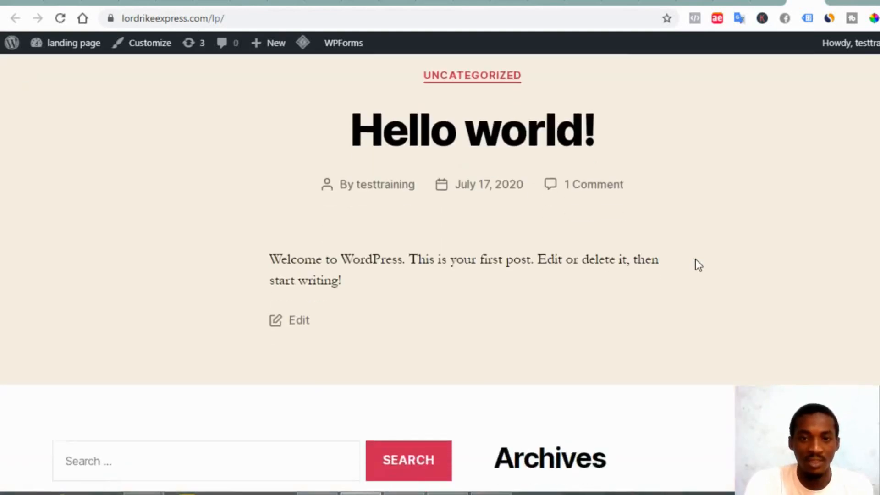
pyautogui.scroll(-4, 696, 259)
pyautogui.scroll(13, 695, 259)
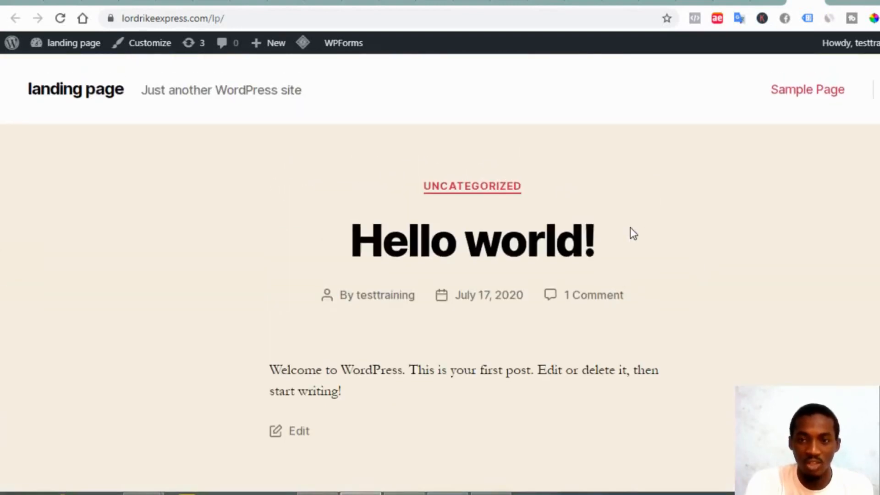
pyautogui.scroll(-10, 268, 315)
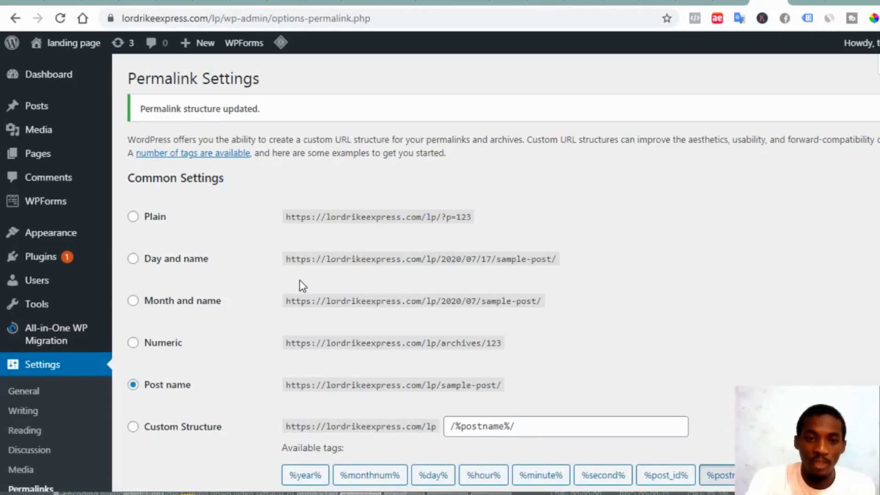
# Select Akismet Anti-Spam, Hello Dolly, All-in-One WP Migration and WPForms Lite in Installed Plugins
pyautogui.moveTo(60, 262)
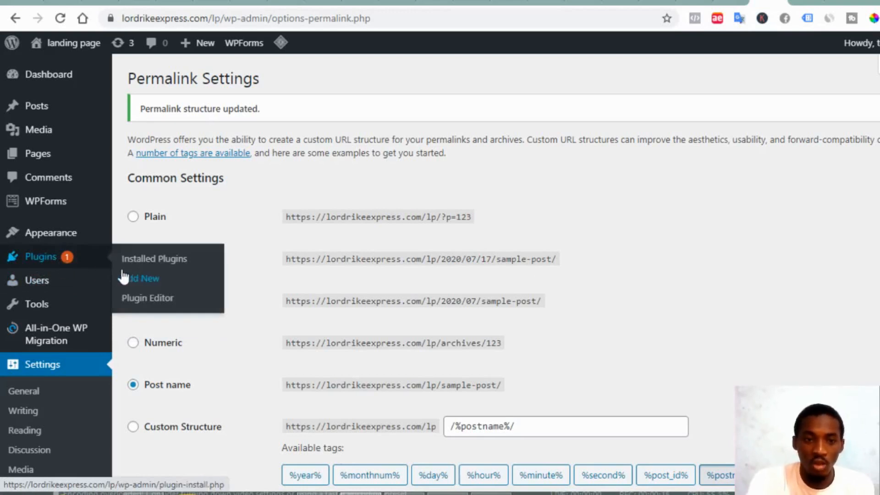
pyautogui.click(159, 265)
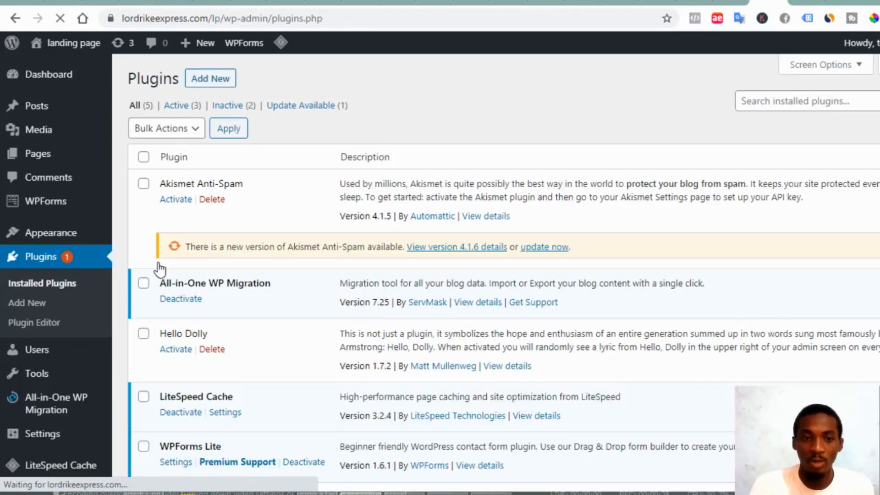
pyautogui.click(142, 185)
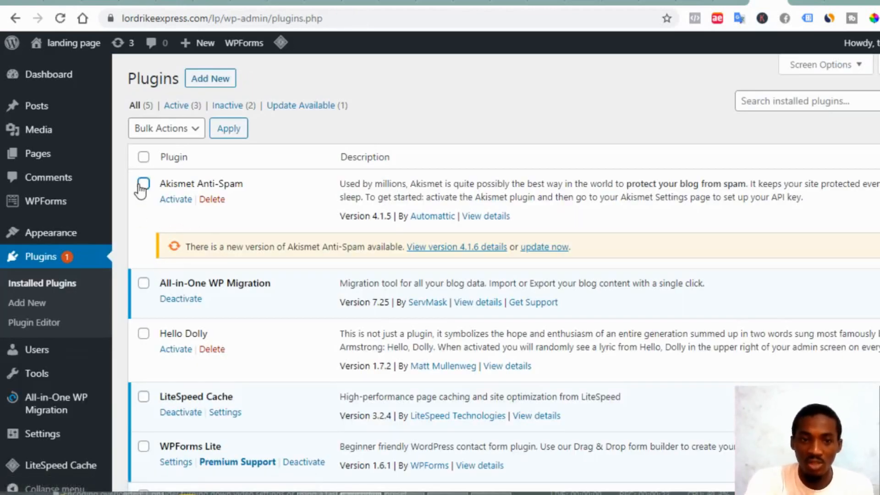
pyautogui.click(144, 335)
pyautogui.scroll(-3, 282, 278)
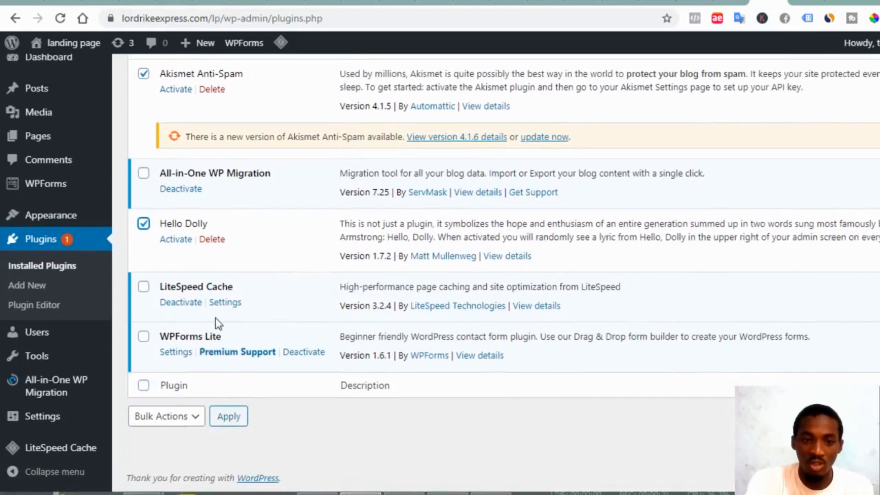
pyautogui.click(144, 183)
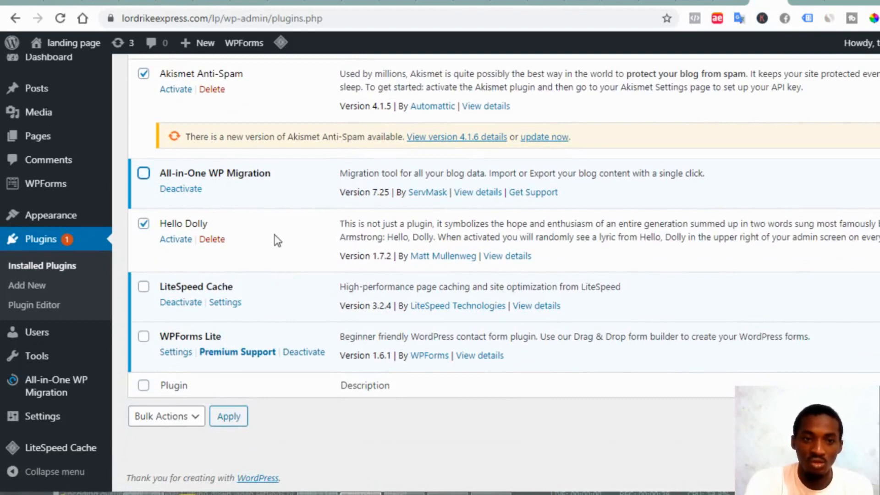
pyautogui.scroll(2, 275, 240)
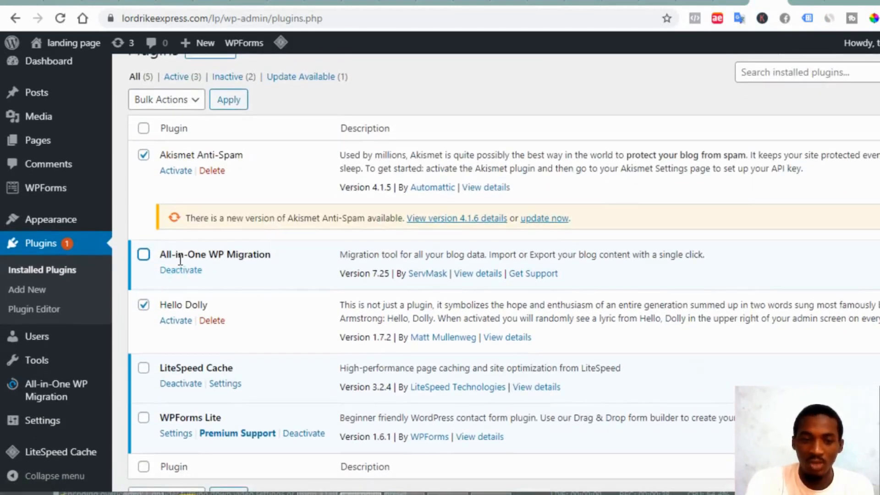
pyautogui.click(144, 256)
pyautogui.scroll(-1, 240, 320)
pyautogui.scroll(-2, 239, 324)
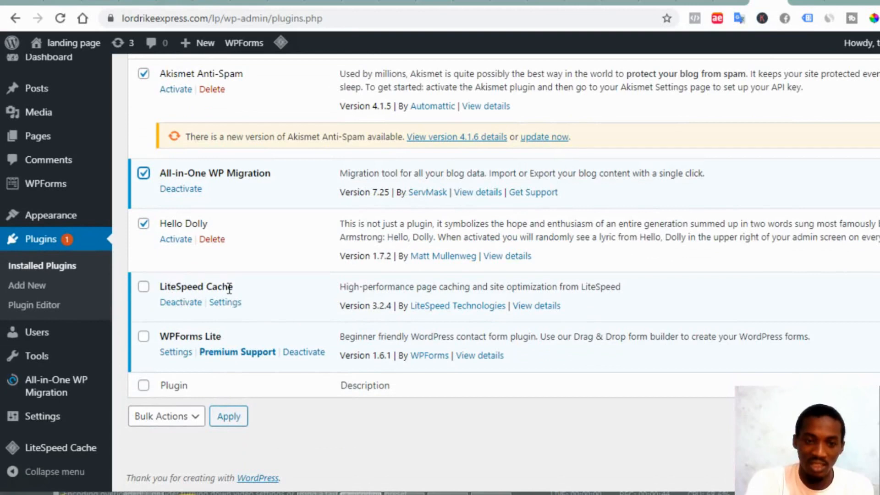
pyautogui.click(143, 337)
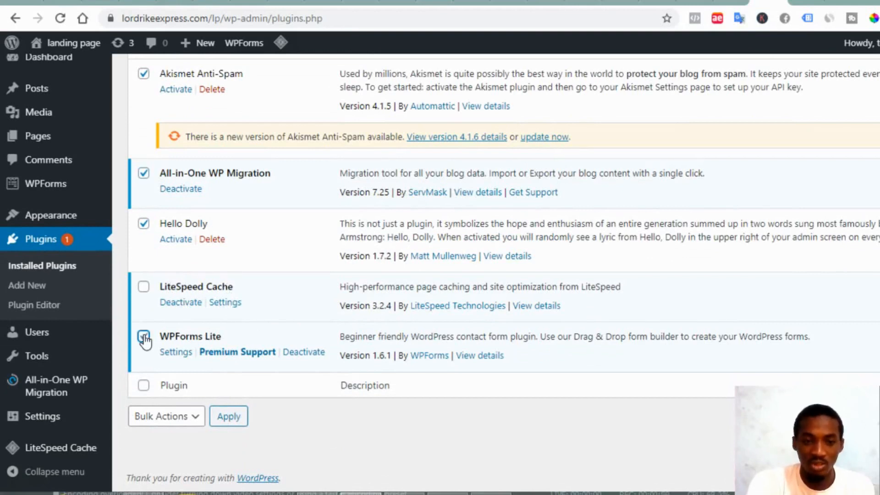
# Deactivate the selected plugins with the Bulk Actions Deactivate option
pyautogui.scroll(2, 295, 339)
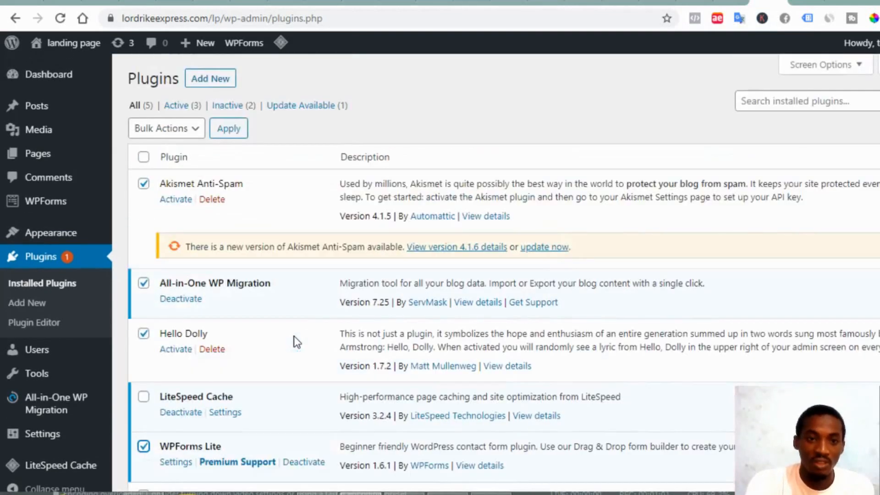
pyautogui.click(186, 132)
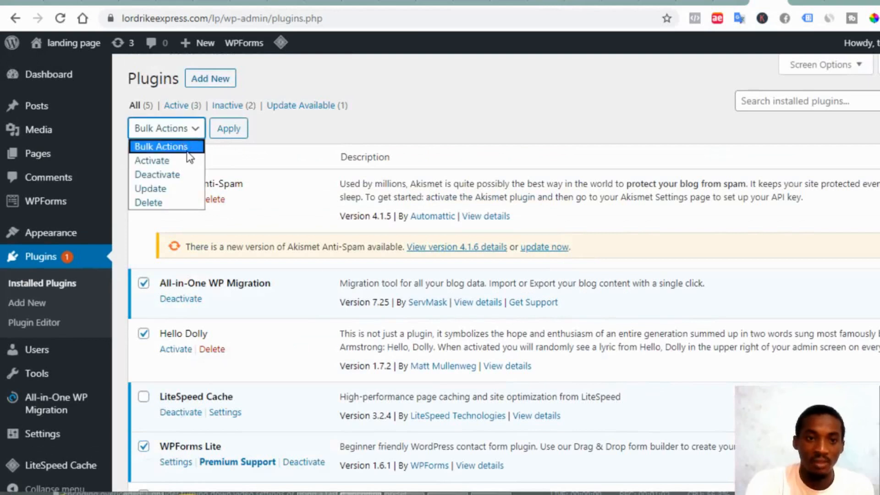
pyautogui.click(183, 175)
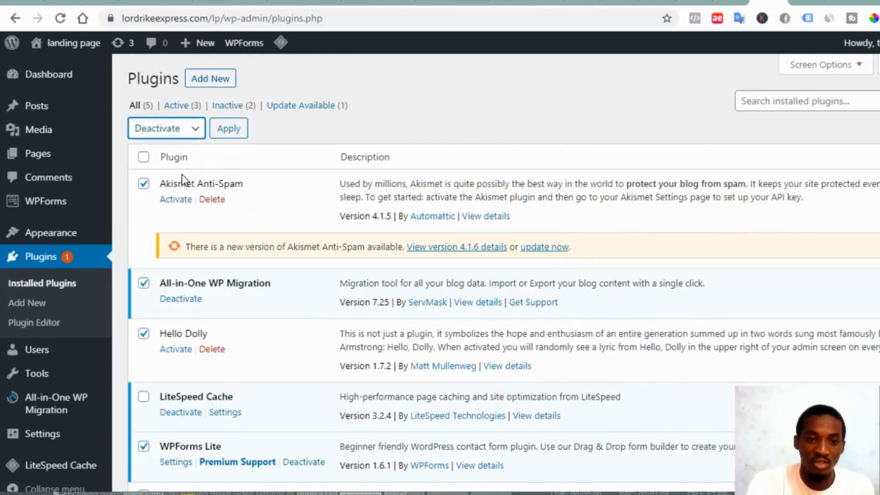
pyautogui.click(222, 133)
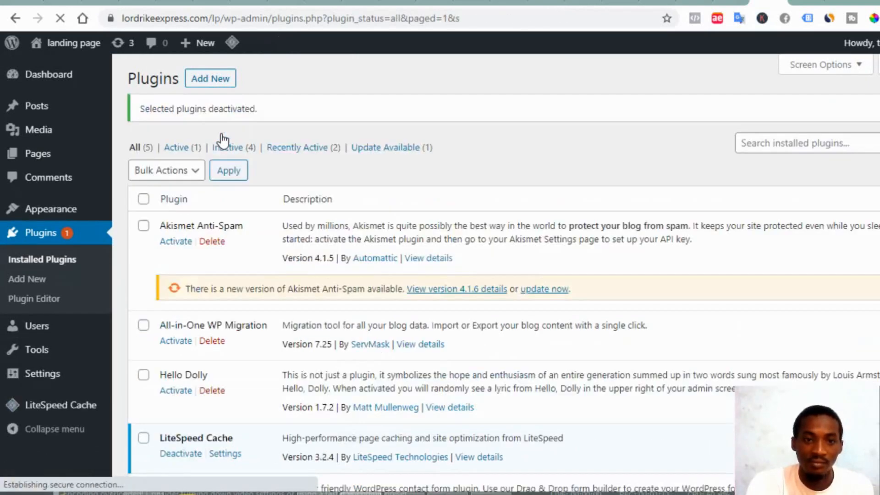
# Select every installed plugin except LiteSpeed Cache
pyautogui.scroll(-2, 275, 248)
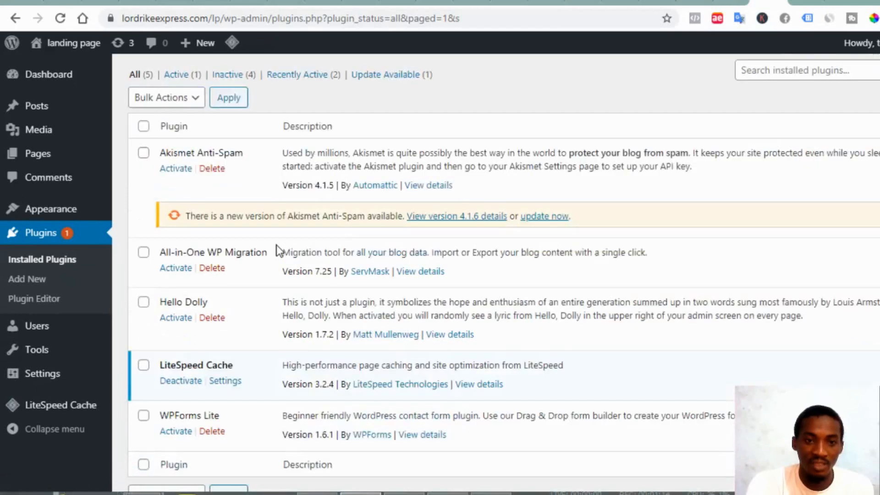
pyautogui.scroll(-1, 177, 114)
pyautogui.scroll(1, 178, 117)
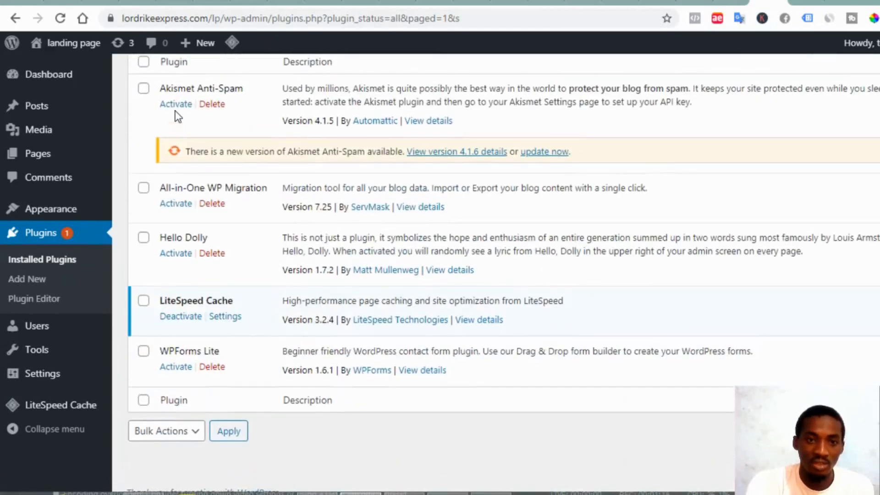
pyautogui.scroll(3, 177, 117)
pyautogui.click(144, 196)
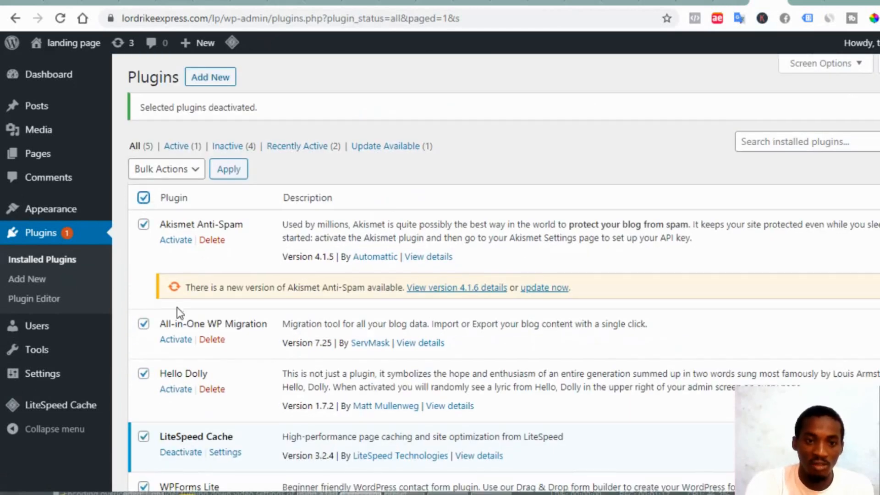
pyautogui.scroll(-3, 177, 307)
pyautogui.click(144, 289)
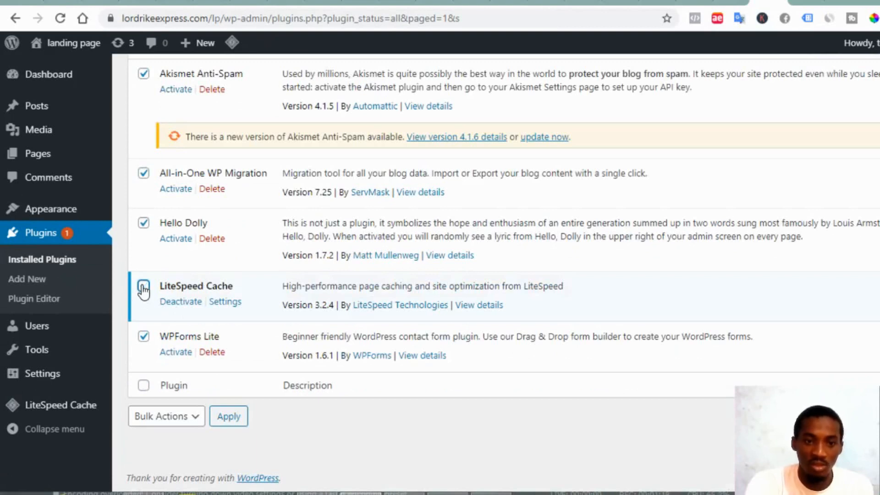
pyautogui.scroll(3, 151, 275)
# Bulk-delete the selected plugins and confirm removing them with their data
pyautogui.click(189, 171)
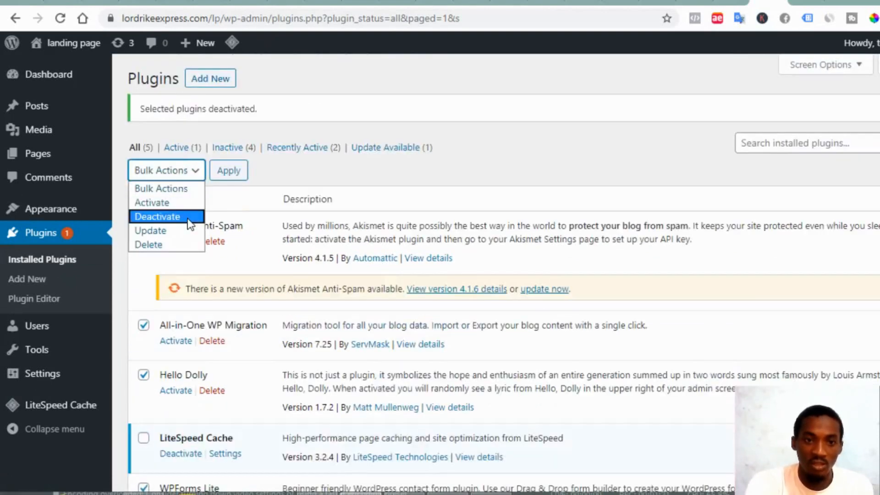
pyautogui.click(178, 244)
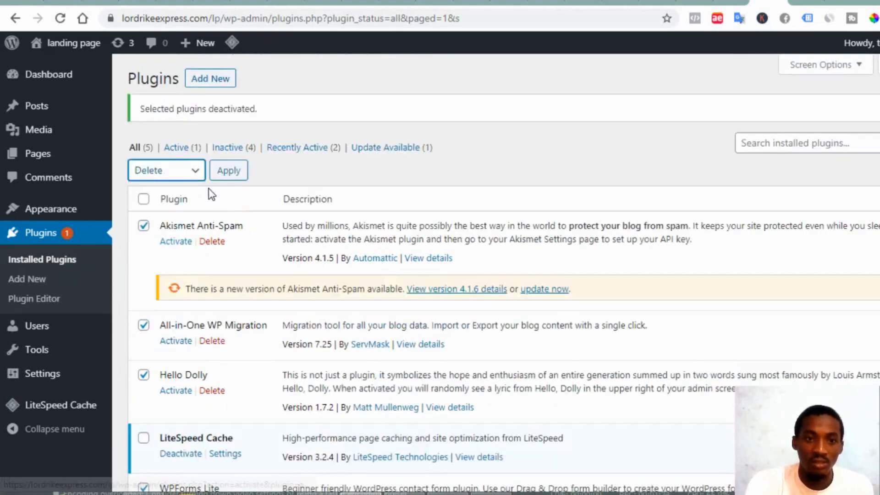
pyautogui.click(221, 177)
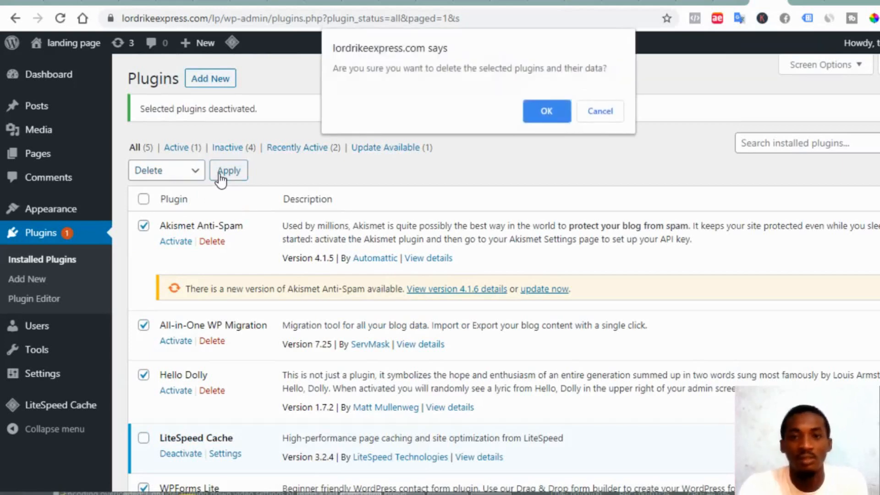
pyautogui.click(544, 114)
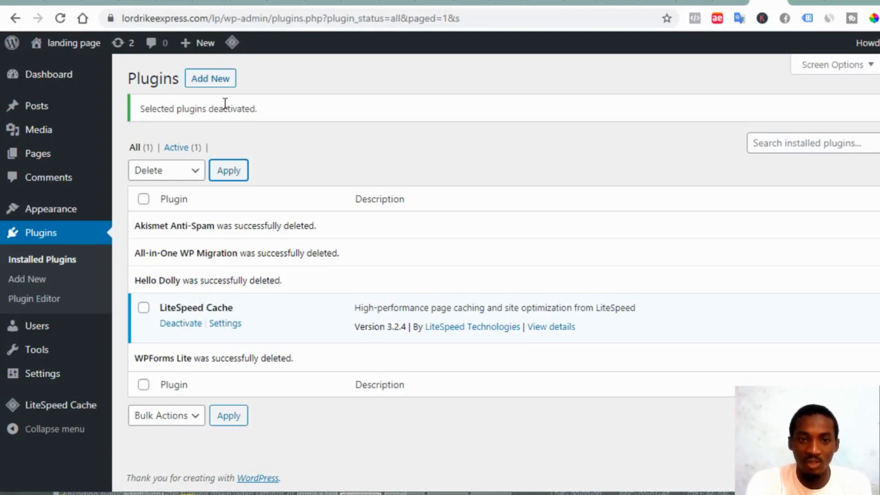
# Search for 'elementor' on Add New Plugins and install Elementor Page Builder
pyautogui.click(215, 80)
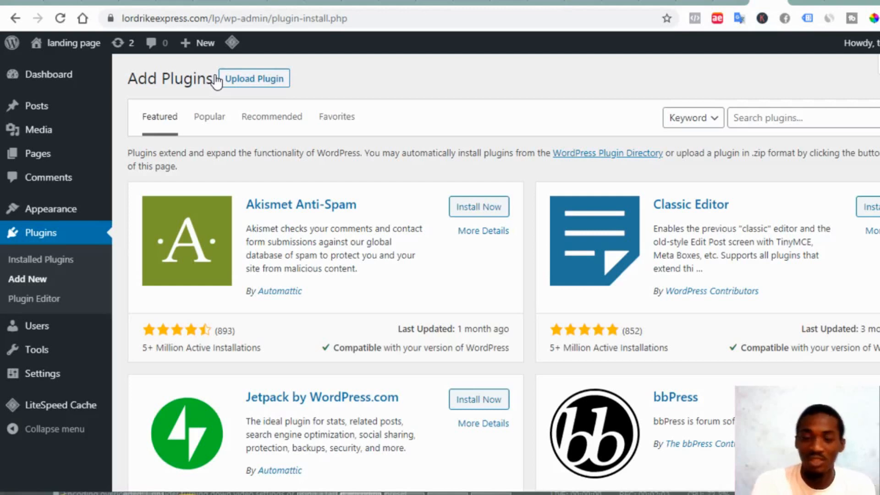
pyautogui.click(800, 117)
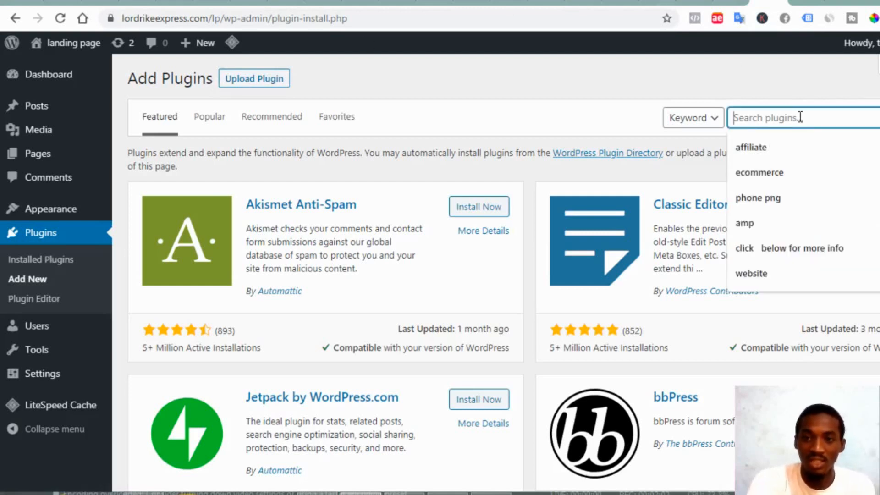
pyautogui.write('e')
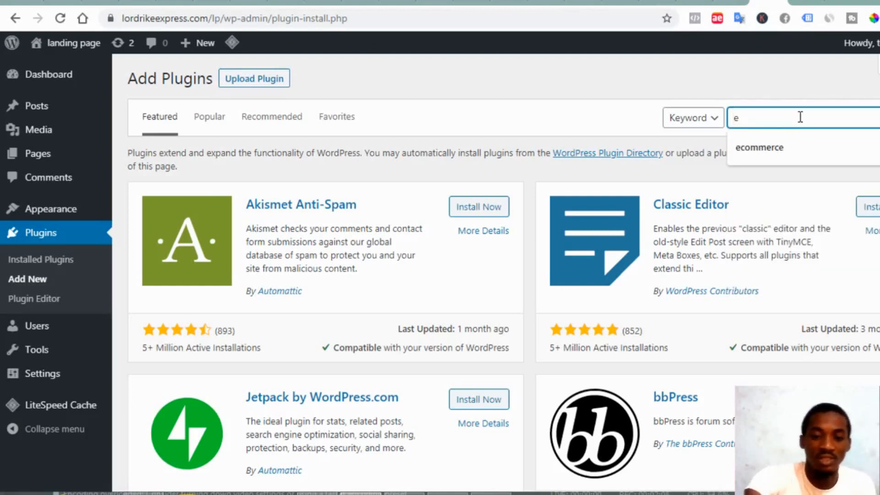
pyautogui.write('le')
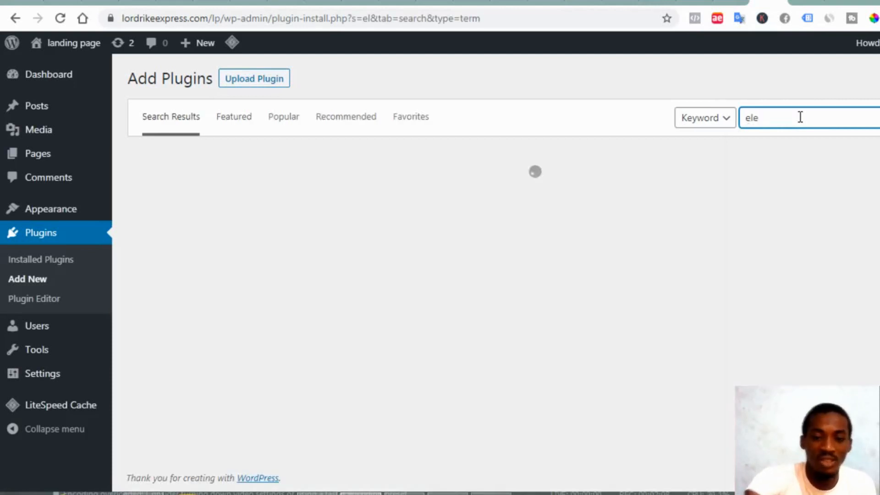
pyautogui.write('ment')
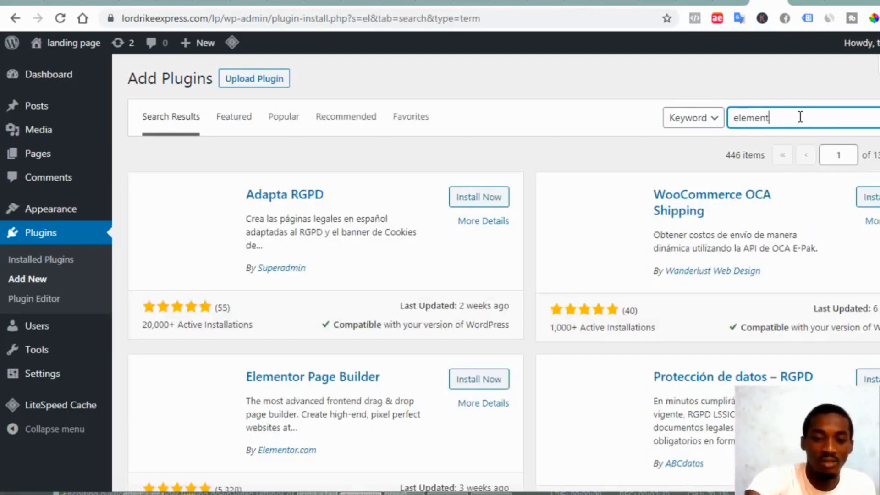
pyautogui.write('or')
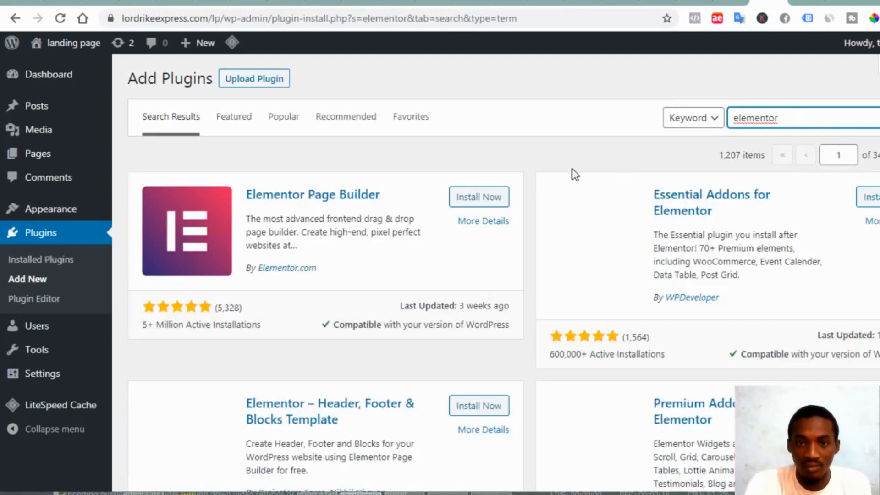
pyautogui.click(480, 198)
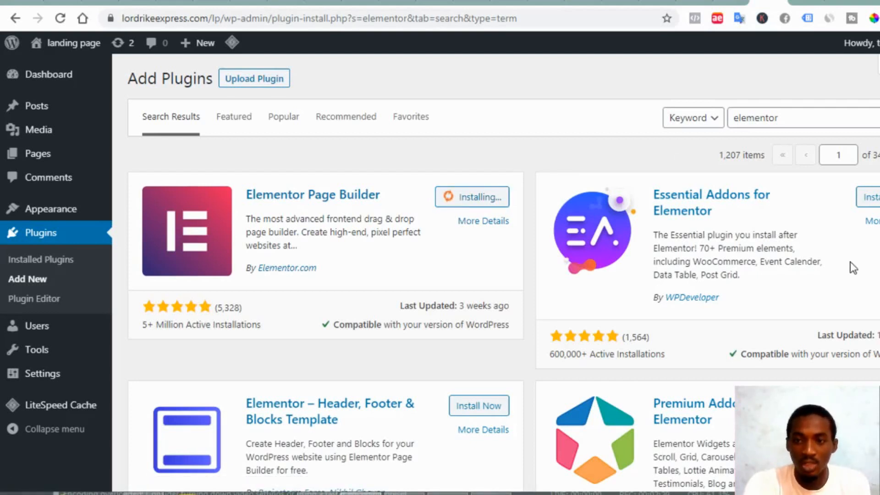
# Search for 'download monitor' and install the Download Monitor plugin
pyautogui.click(792, 119)
pyautogui.doubleClick(791, 118)
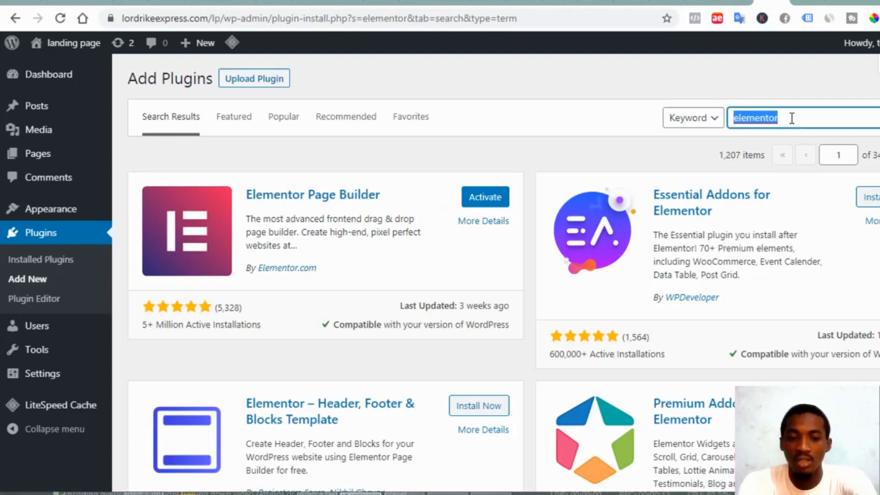
pyautogui.write('do')
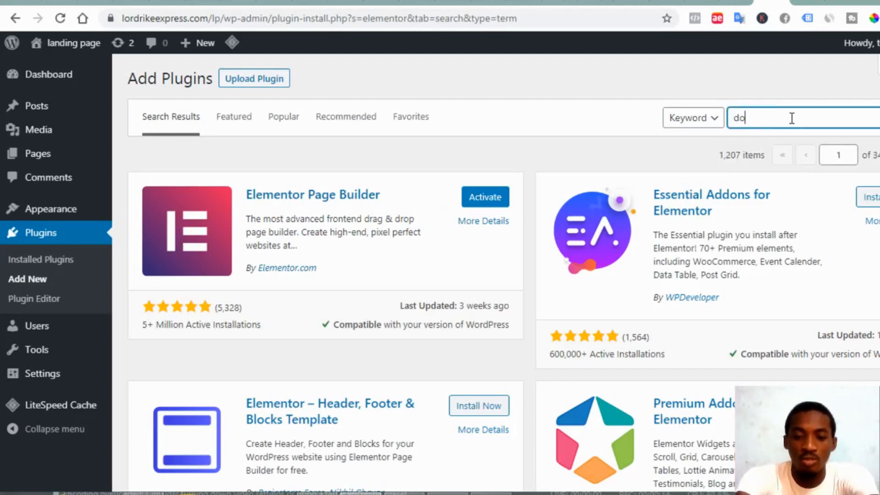
pyautogui.write('wnlo')
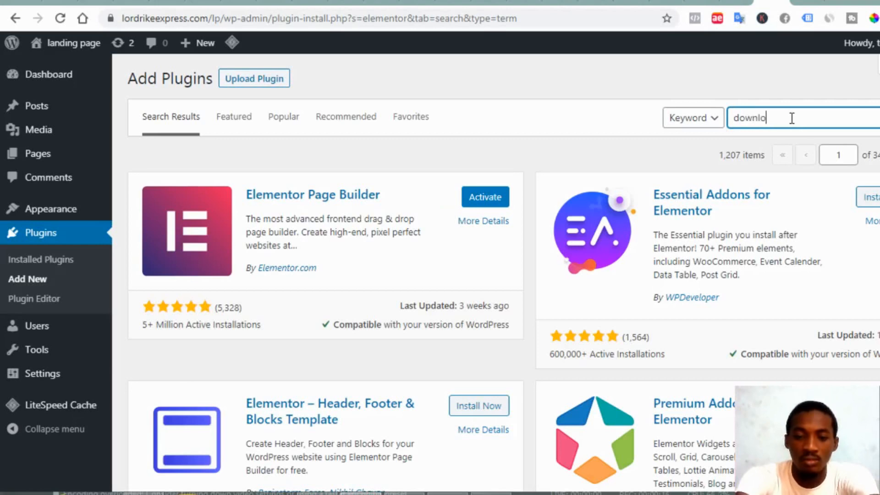
pyautogui.write('ad moni')
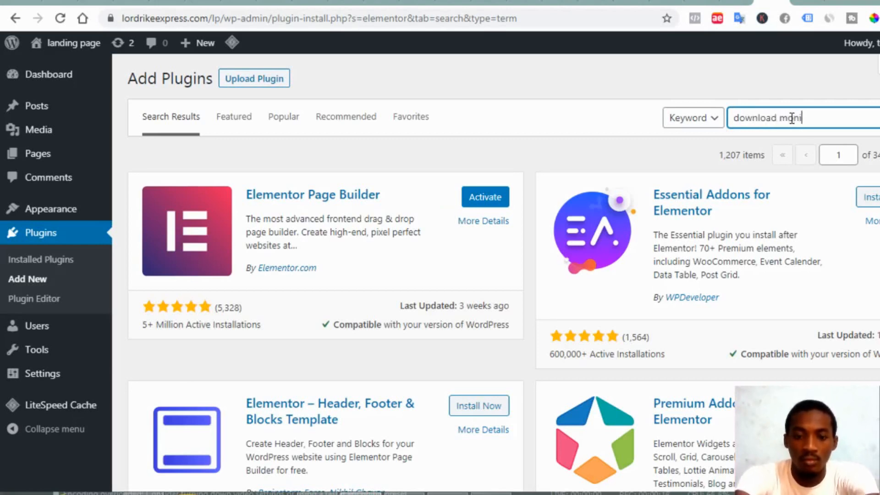
pyautogui.write('tor')
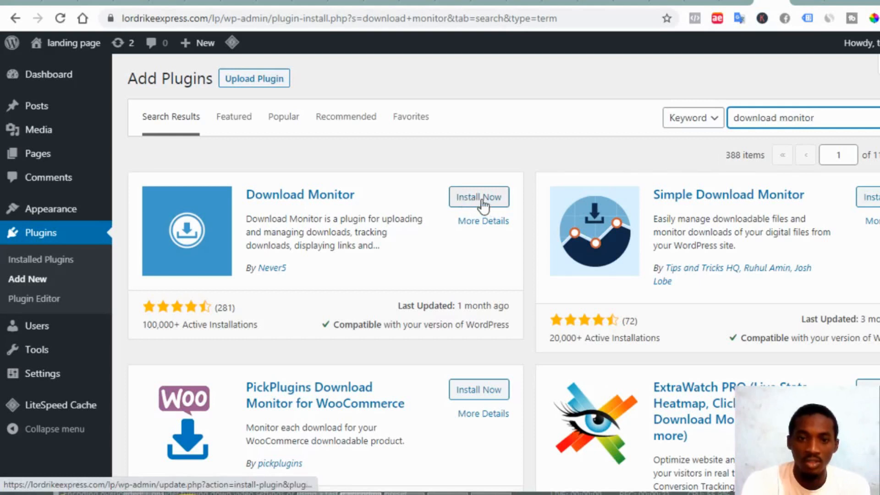
pyautogui.click(478, 198)
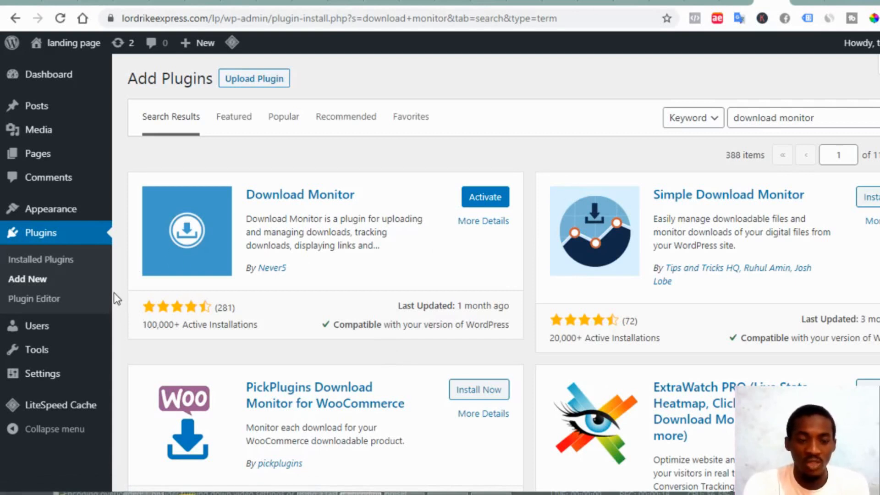
# Bulk-activate Download Monitor, Elementor and Premium Addons for Elementor, leaving LiteSpeed Cache unselected
pyautogui.click(51, 267)
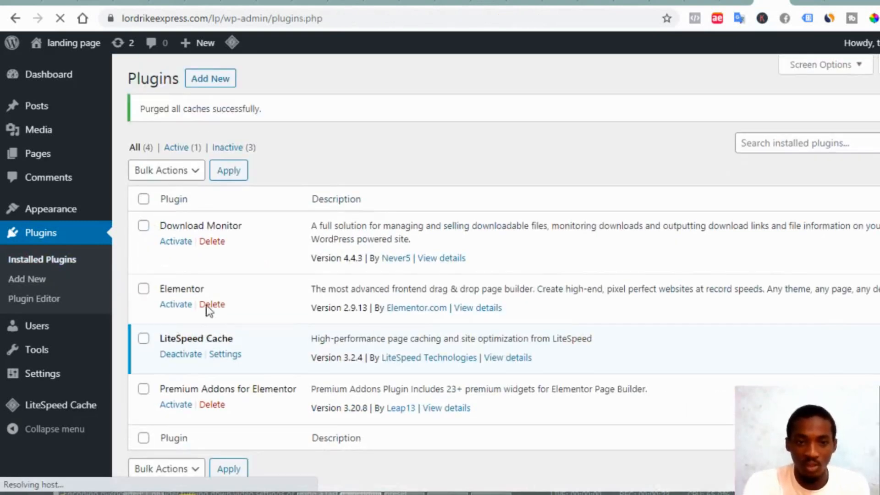
pyautogui.click(143, 201)
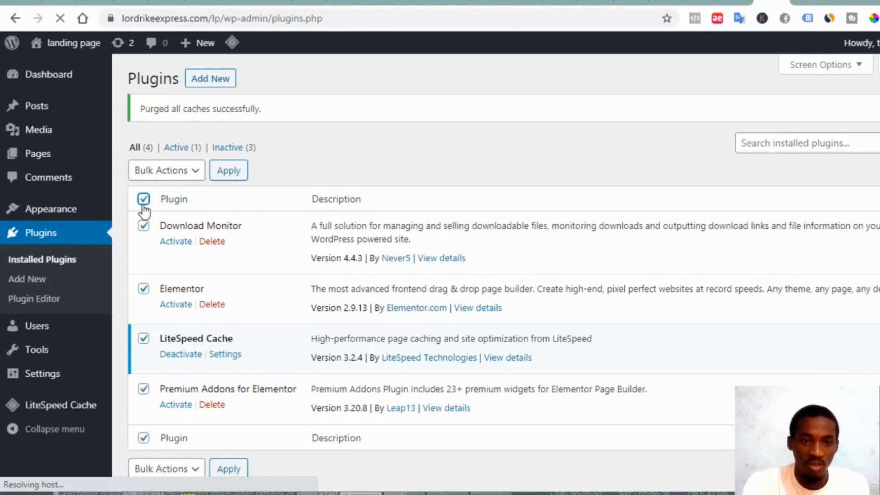
pyautogui.click(143, 341)
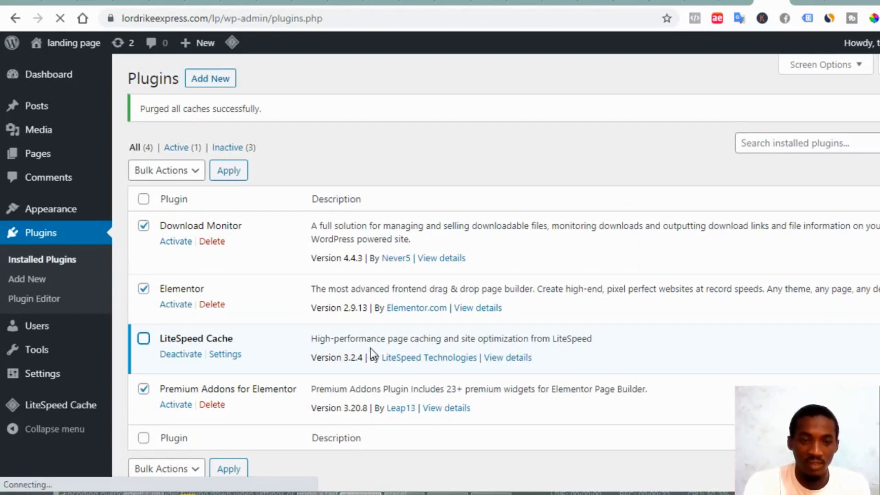
pyautogui.click(178, 173)
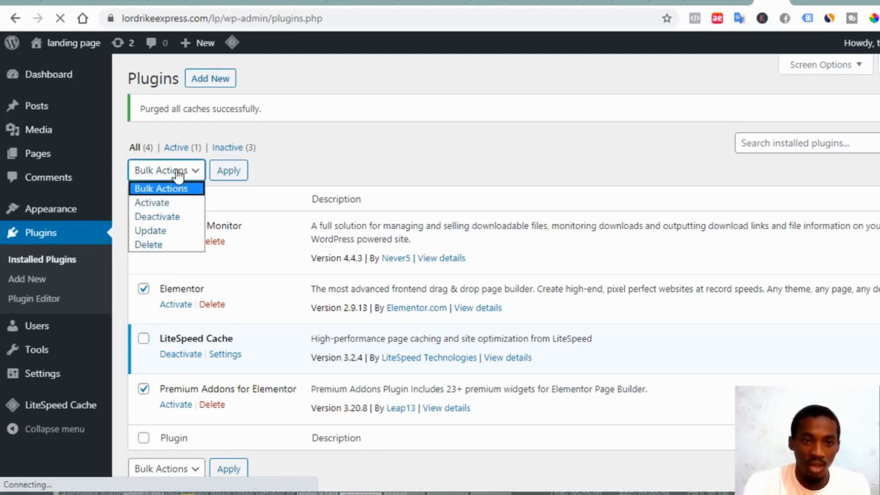
pyautogui.click(180, 205)
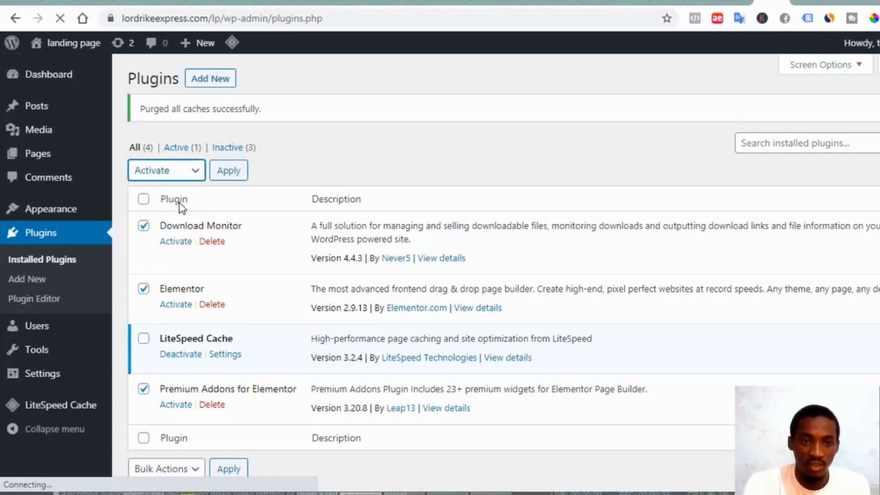
pyautogui.click(229, 176)
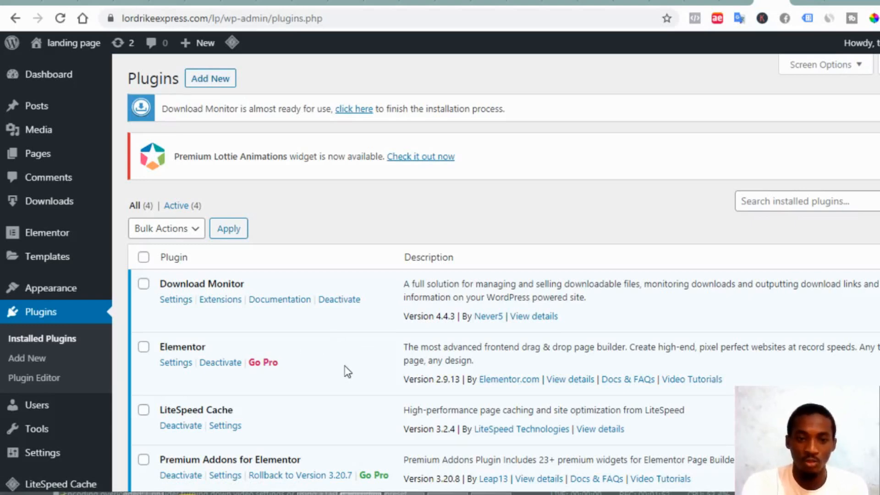
pyautogui.scroll(-3, 347, 371)
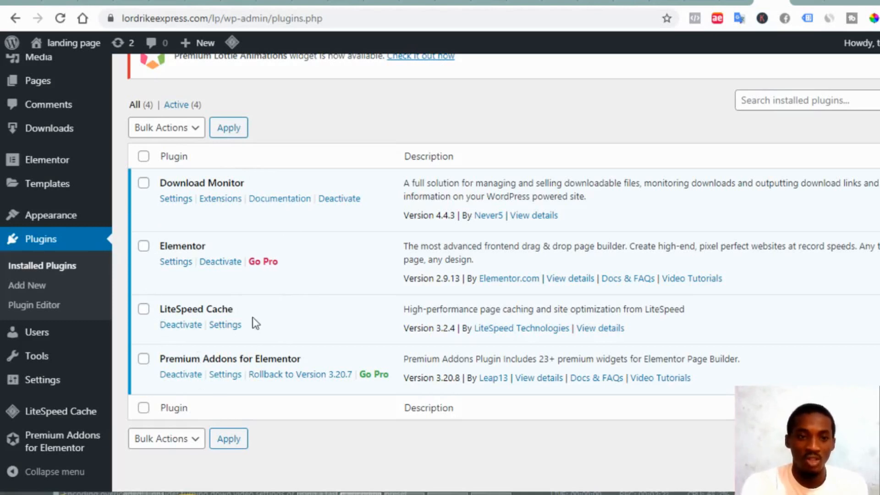
pyautogui.scroll(3, 120, 314)
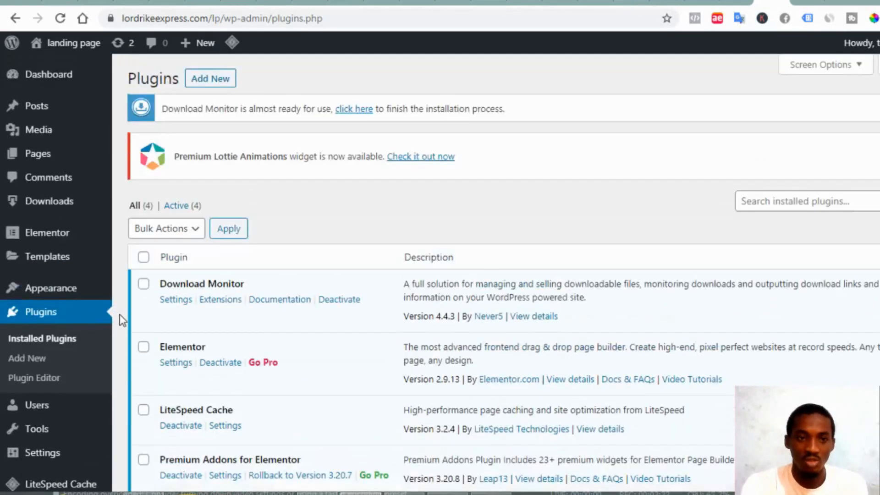
# Create a new blank page via Pages > Add New and focus its title field
pyautogui.moveTo(63, 163)
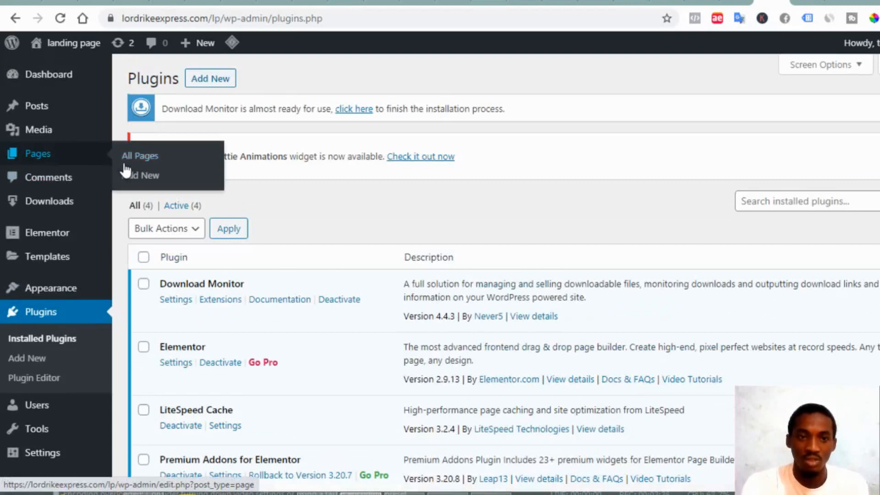
pyautogui.click(152, 176)
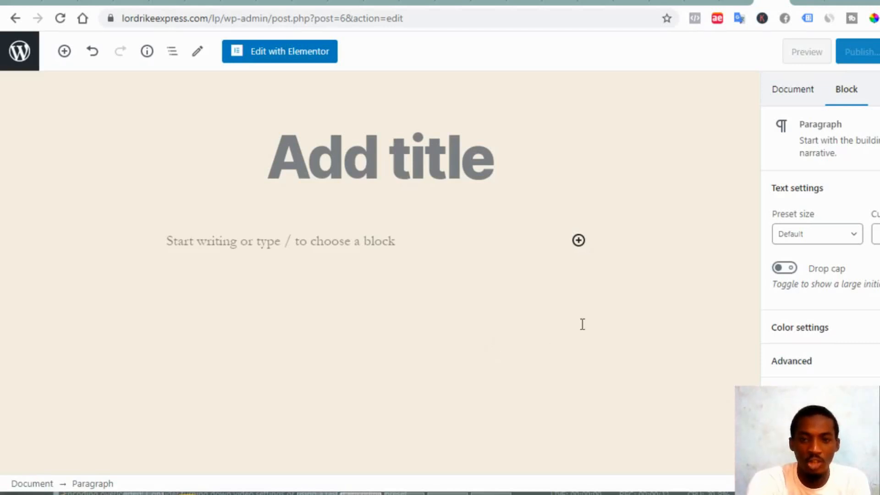
pyautogui.click(366, 148)
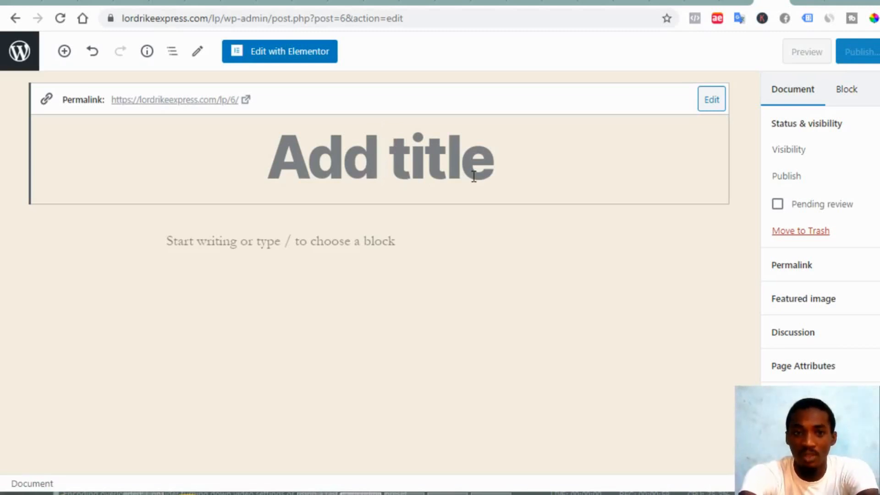
# Title the page 'landing page', publish it, and reveal its permalink
pyautogui.write('la')
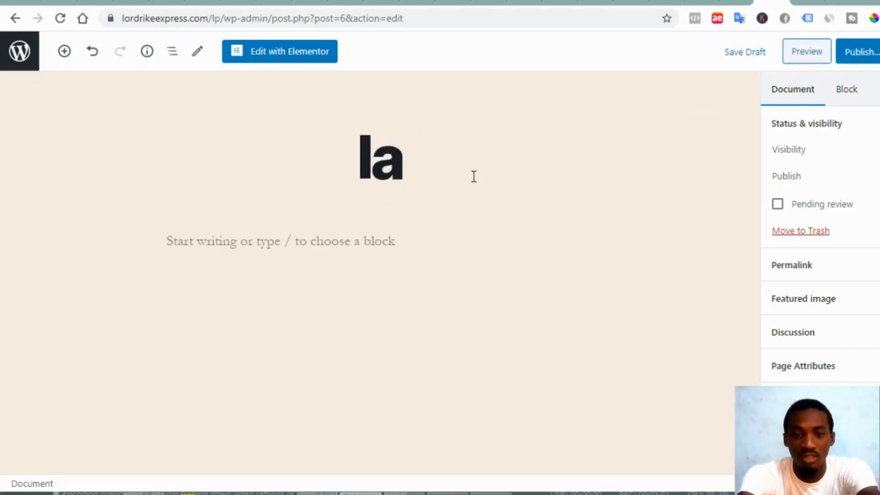
pyautogui.write('nding')
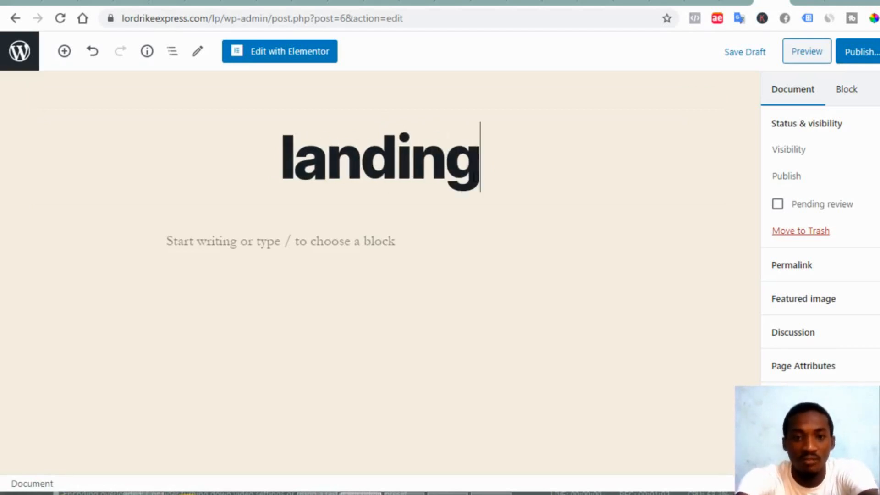
pyautogui.write(' pag')
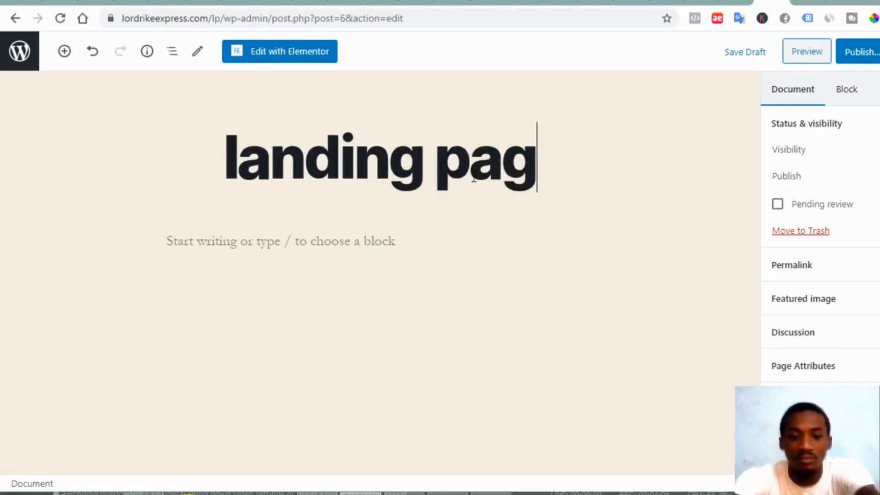
pyautogui.write('e')
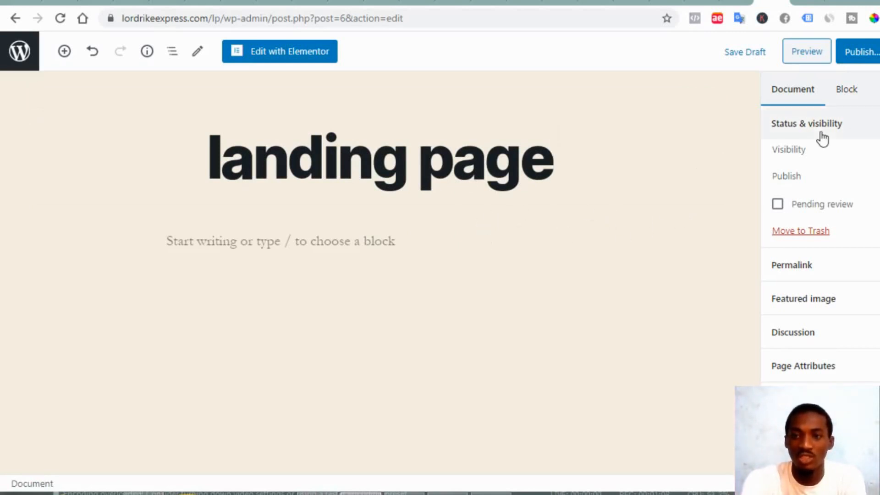
pyautogui.click(861, 53)
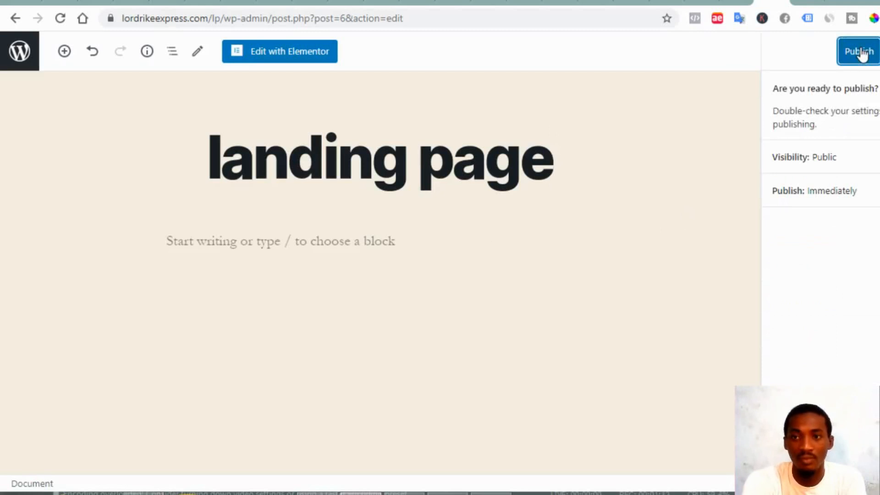
pyautogui.click(859, 52)
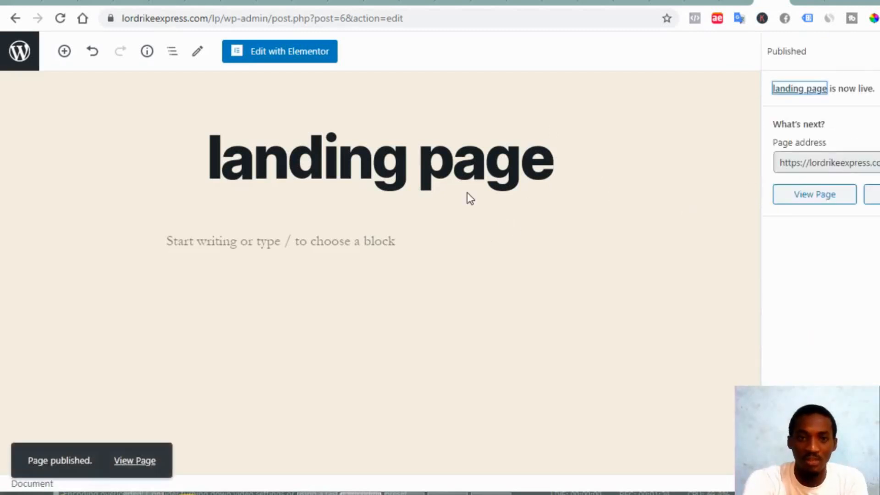
pyautogui.click(287, 153)
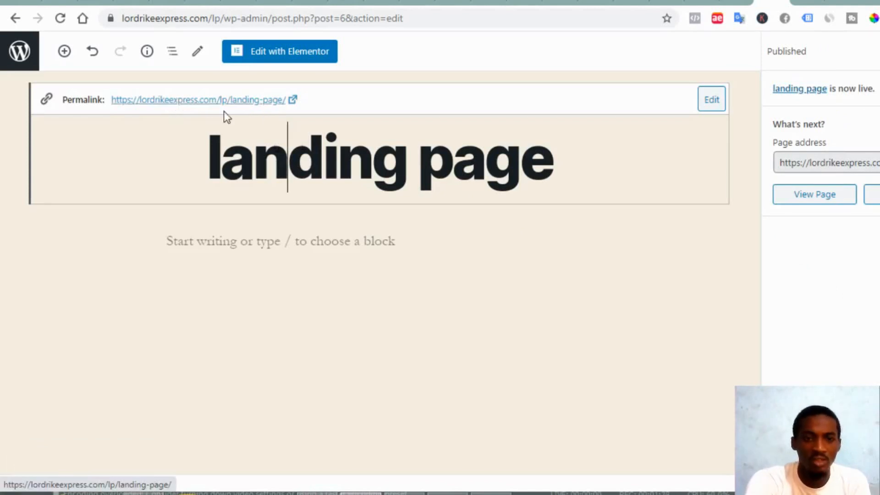
pyautogui.click(236, 104)
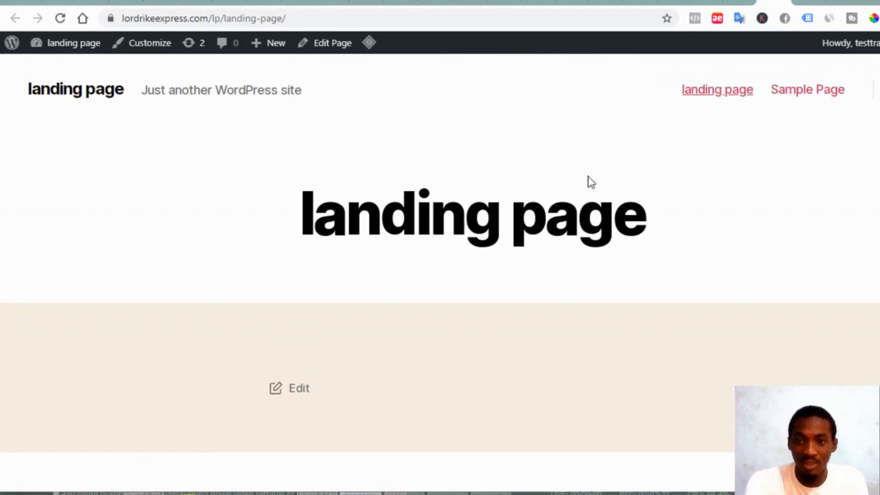
pyautogui.scroll(-4, 576, 186)
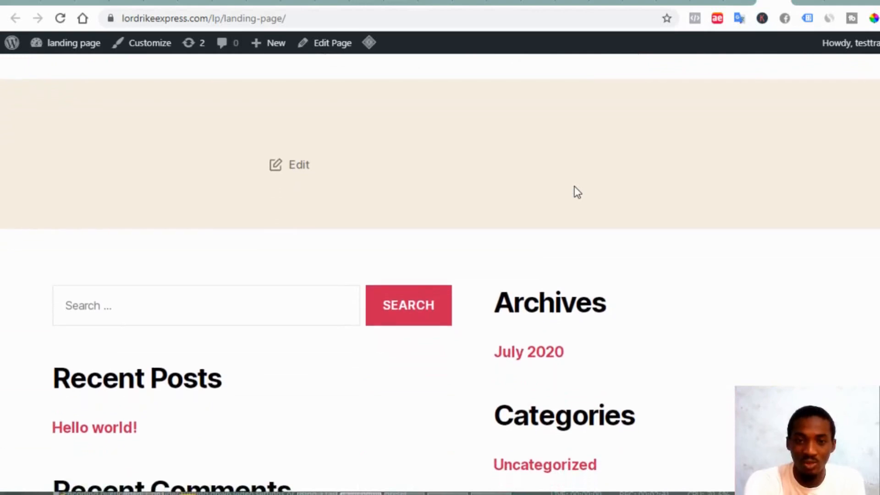
pyautogui.scroll(5, 574, 187)
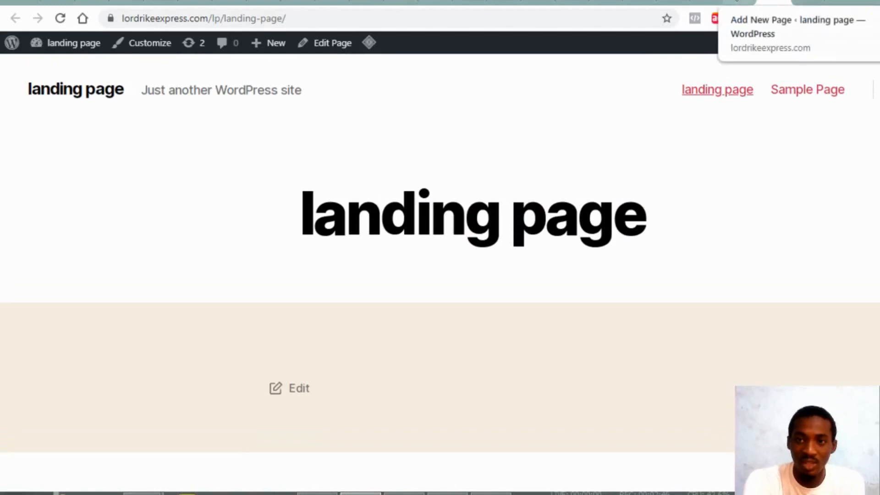
pyautogui.click(738, 2)
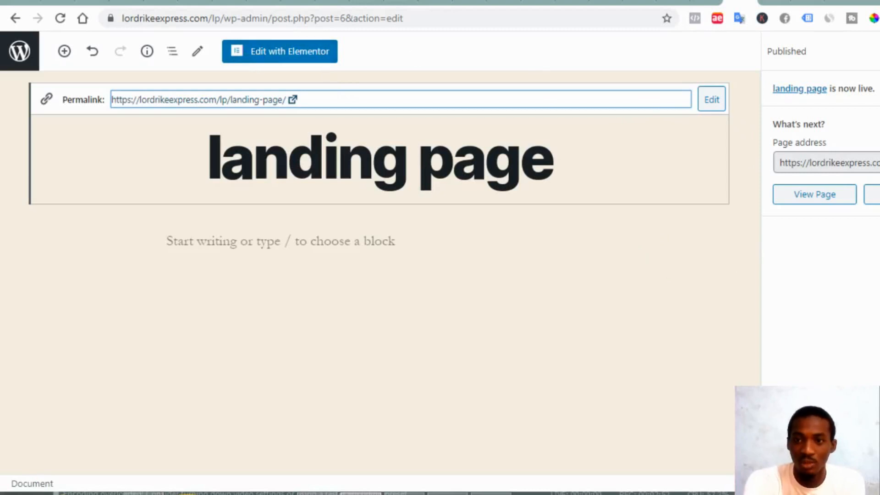
# Set the page template to Elementor Canvas under Page Attributes, then view the live page
pyautogui.click(877, 51)
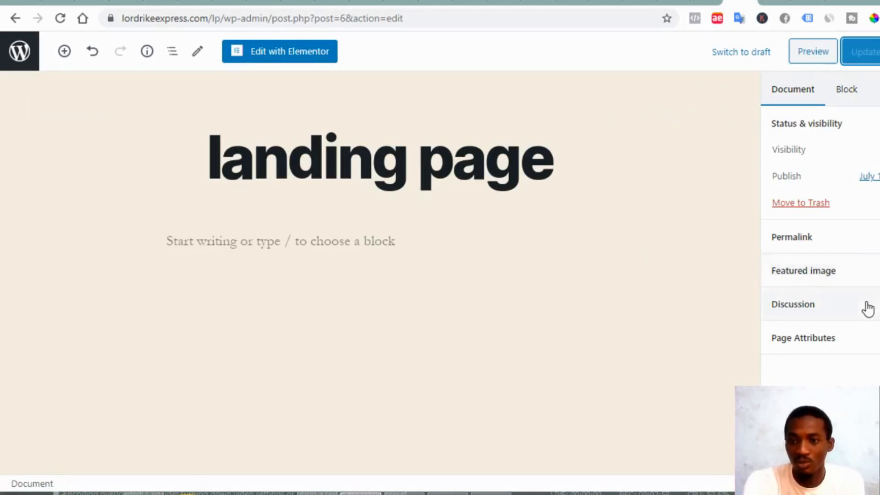
pyautogui.click(866, 340)
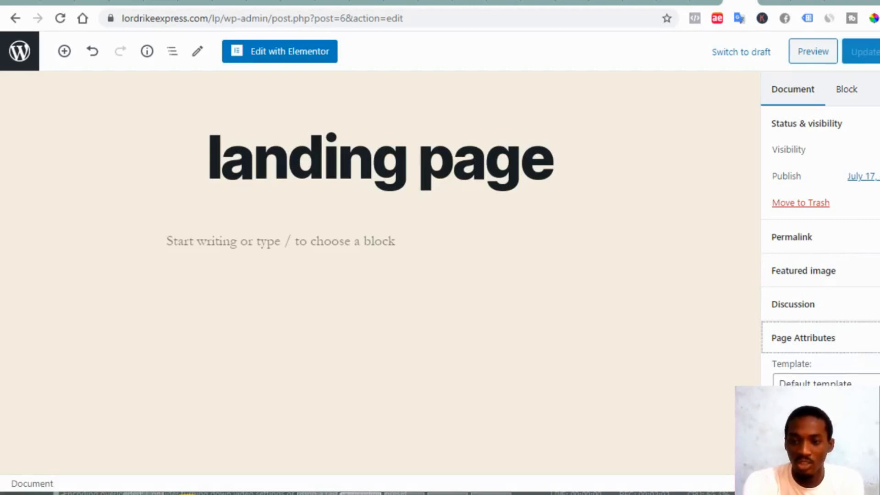
pyautogui.press('Tab')
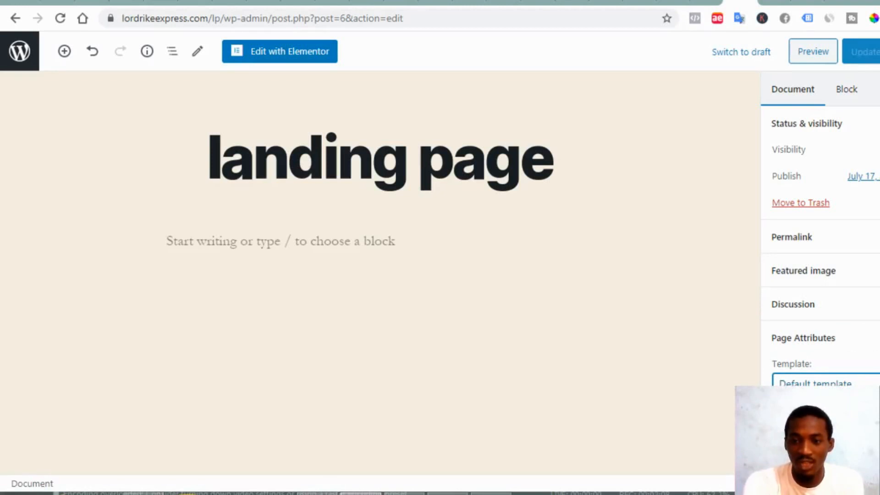
pyautogui.press('Down')
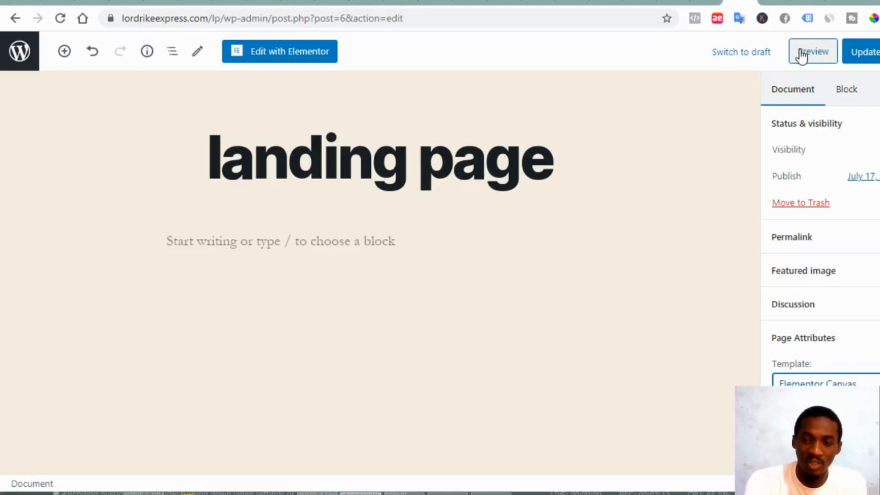
pyautogui.click(772, 3)
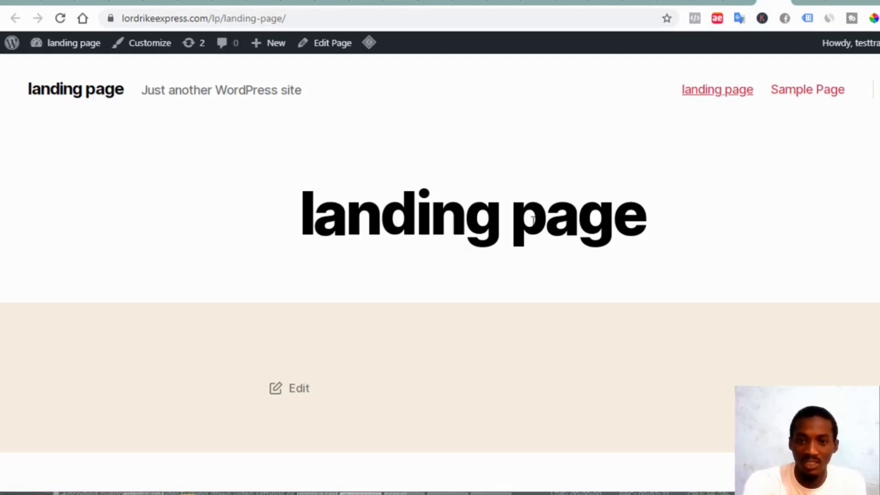
# Review the live landing page, then update the page in the editor to save the template
pyautogui.scroll(-10, 415, 287)
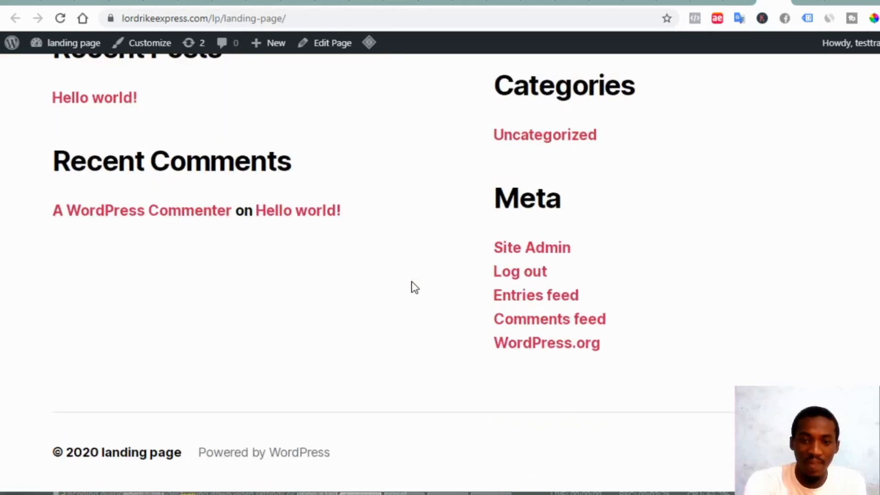
pyautogui.scroll(6, 644, 226)
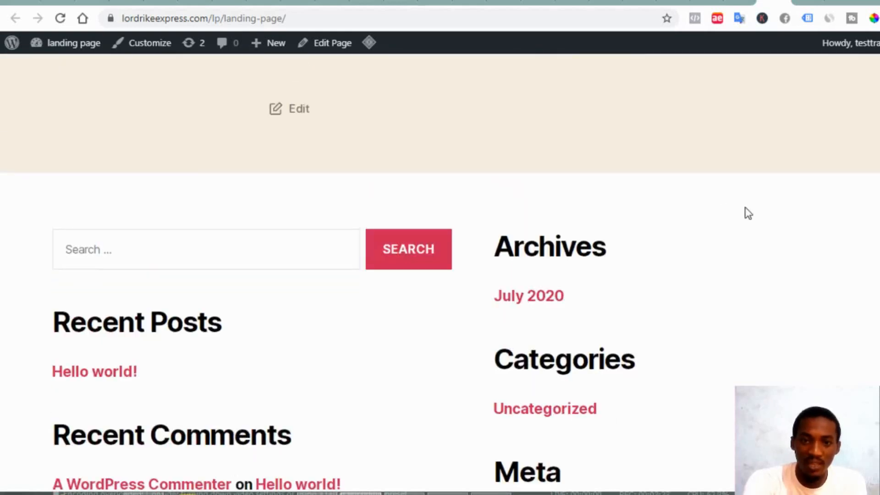
pyautogui.scroll(5, 731, 274)
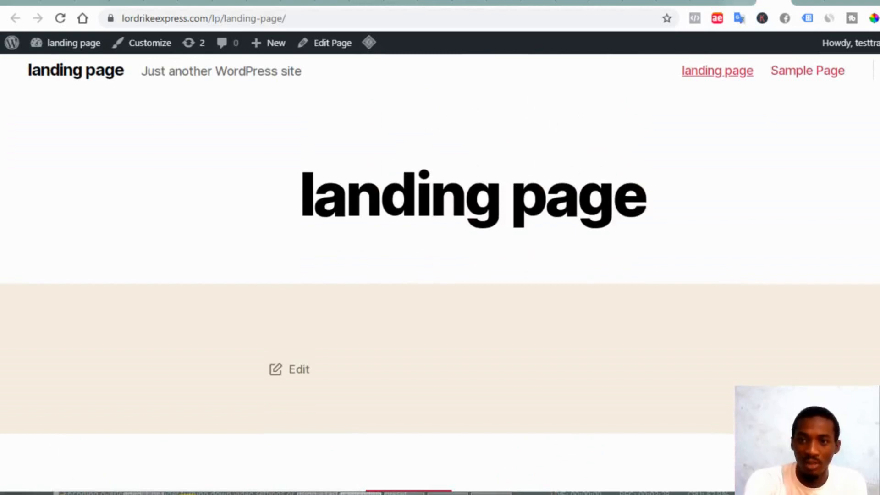
pyautogui.click(738, 3)
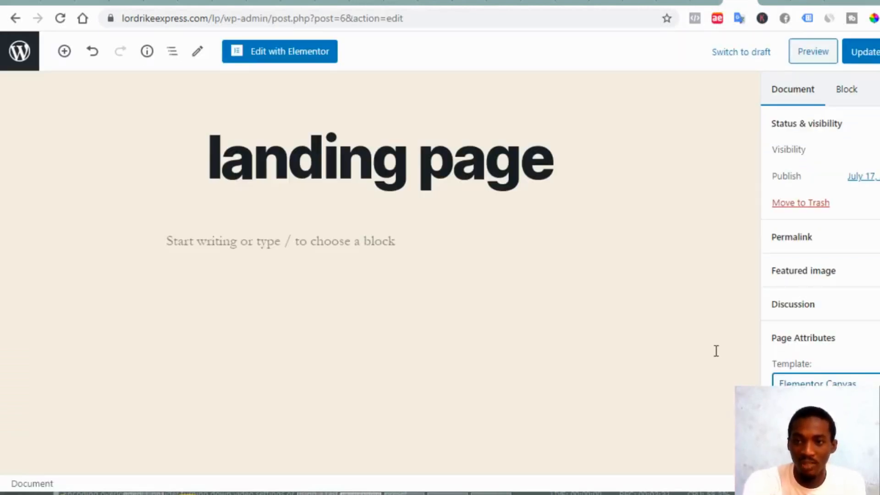
pyautogui.click(871, 64)
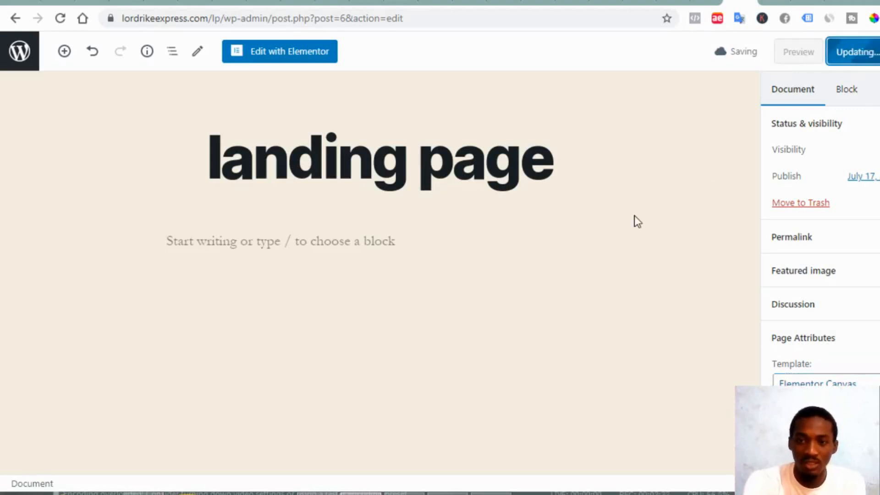
# Open the landing page with Edit with Elementor and reload the live page to check it
pyautogui.click(278, 54)
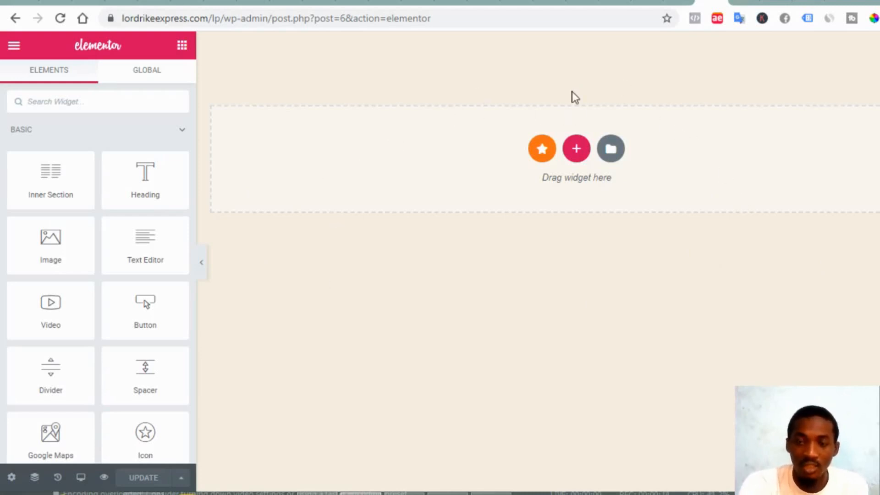
pyautogui.click(734, 5)
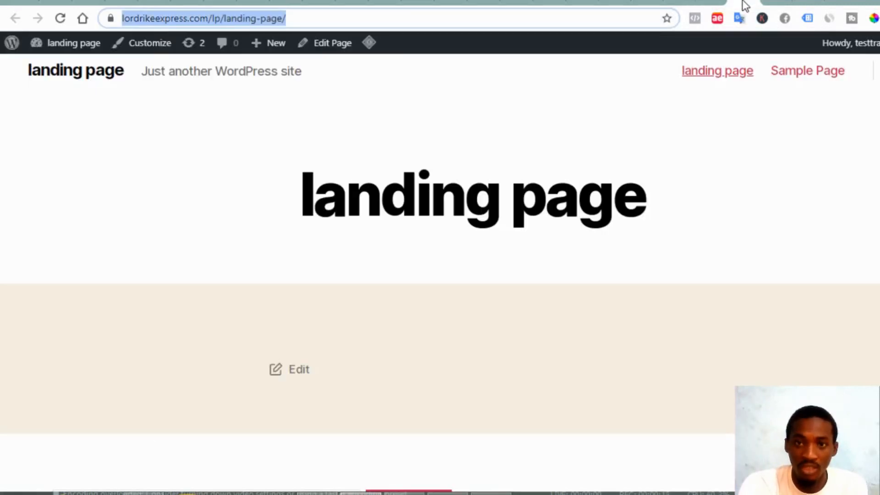
pyautogui.click(63, 20)
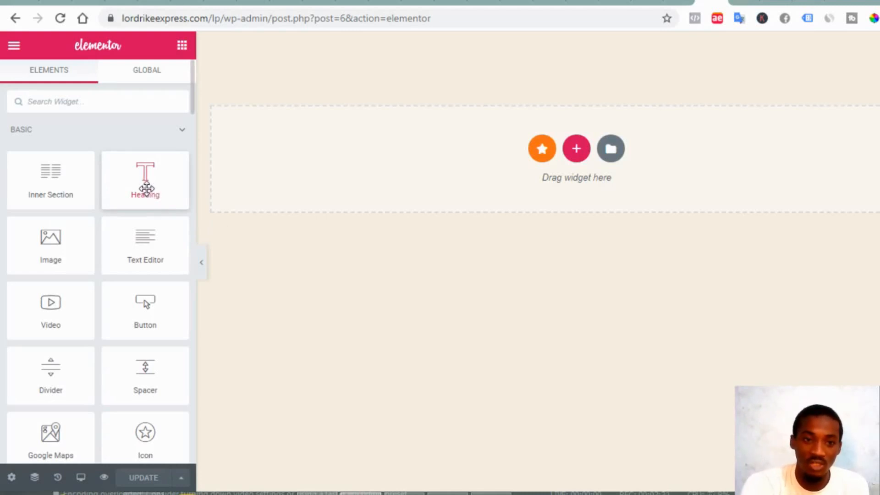
# Drop a Heading widget at the top of the page and select its placeholder title text
pyautogui.moveTo(154, 191); pyautogui.dragTo(441, 140)
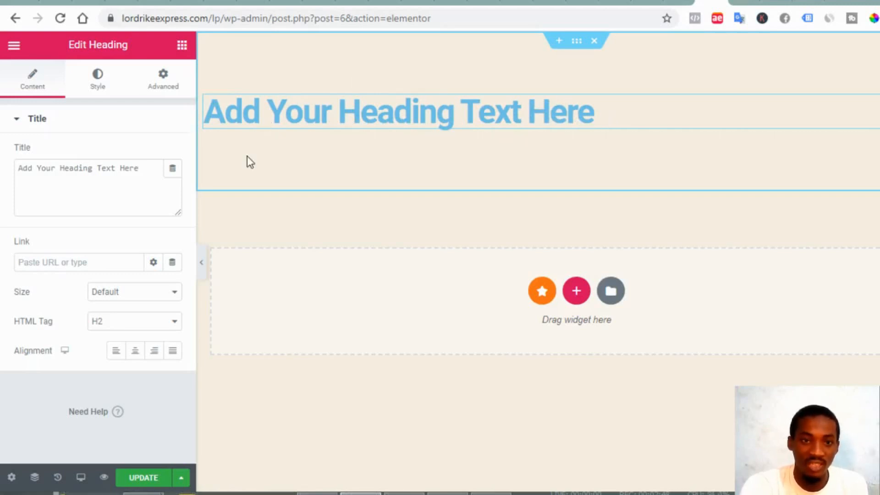
pyautogui.click(137, 173)
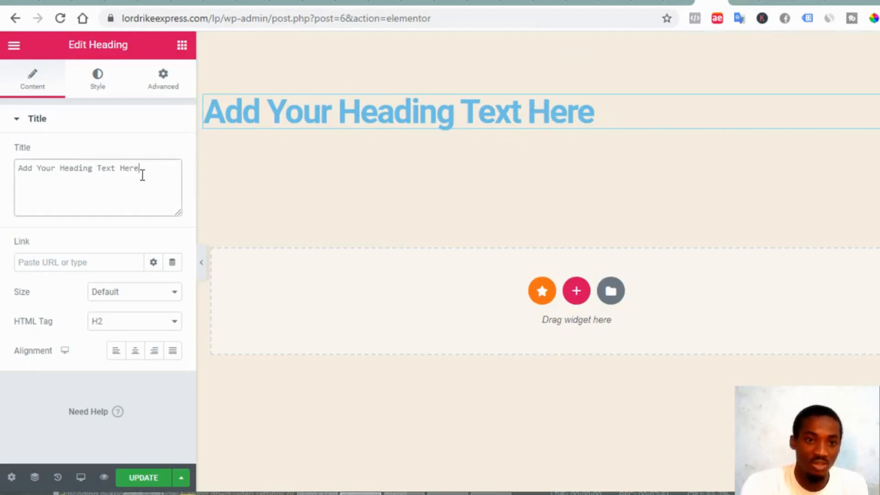
pyautogui.moveTo(141, 173); pyautogui.dragTo(3, 201)
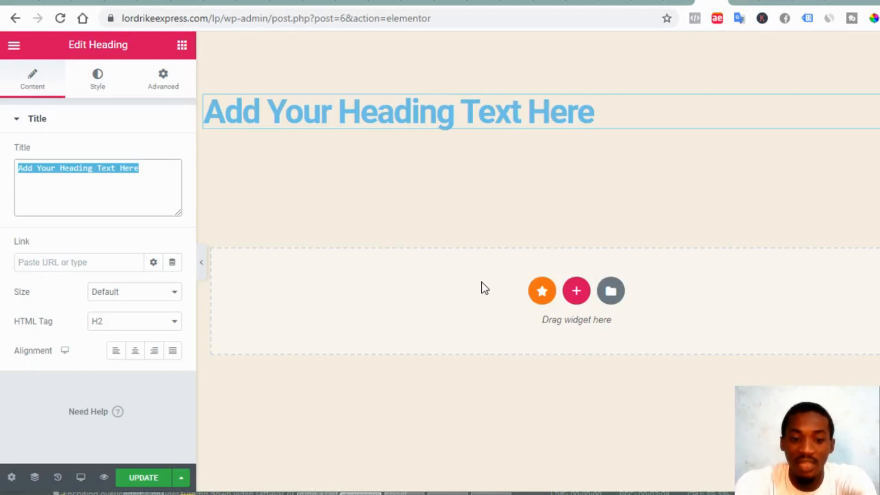
# Enter 'Learn how to create a landing page like a pro' as the heading title
pyautogui.write('L')
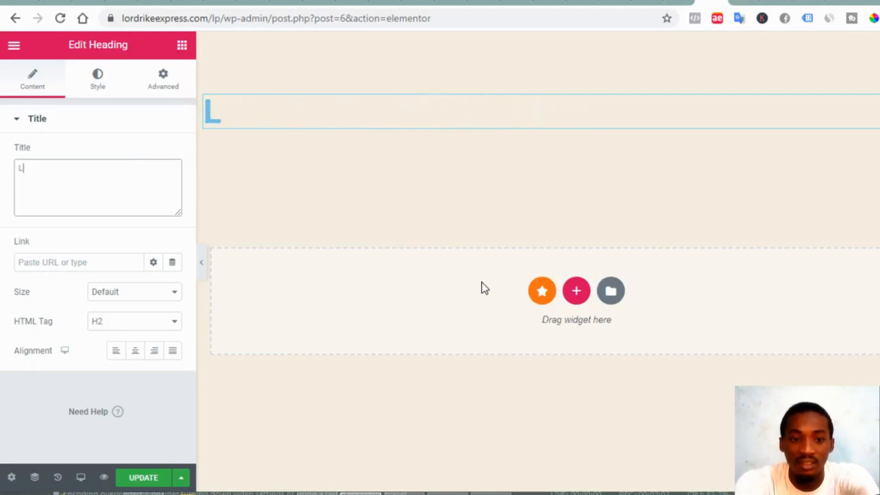
pyautogui.write('earn ')
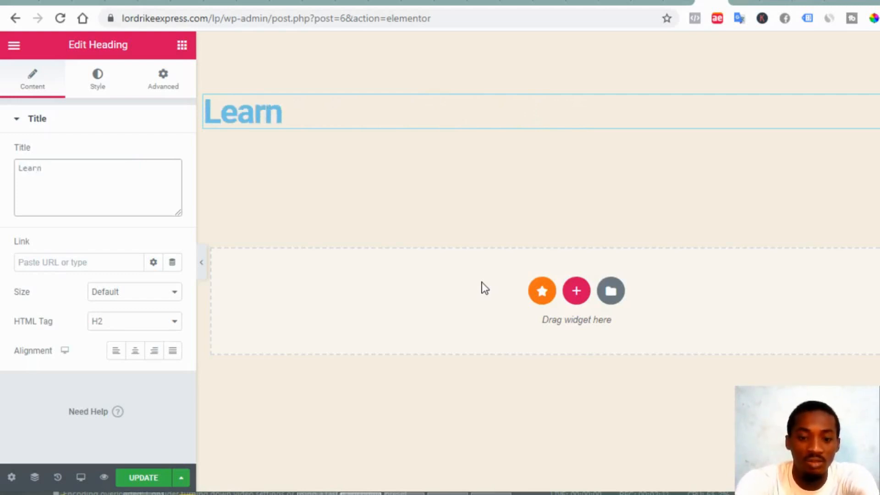
pyautogui.write('h')
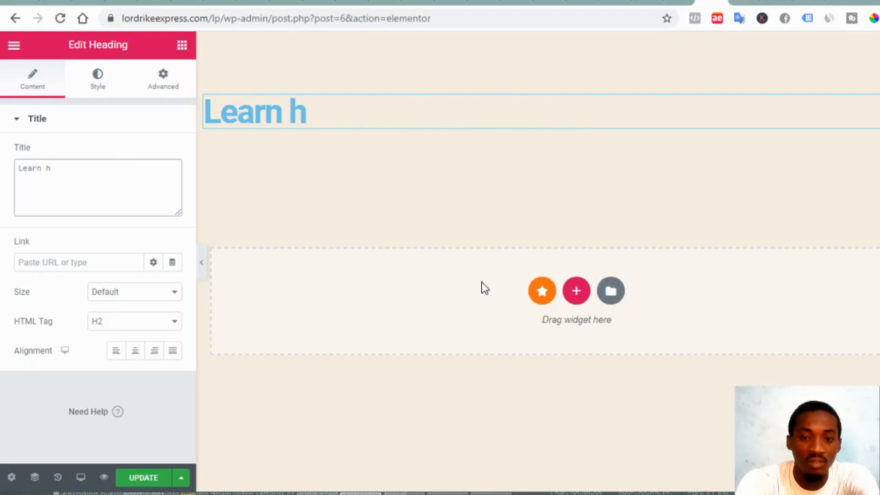
pyautogui.write('ow t')
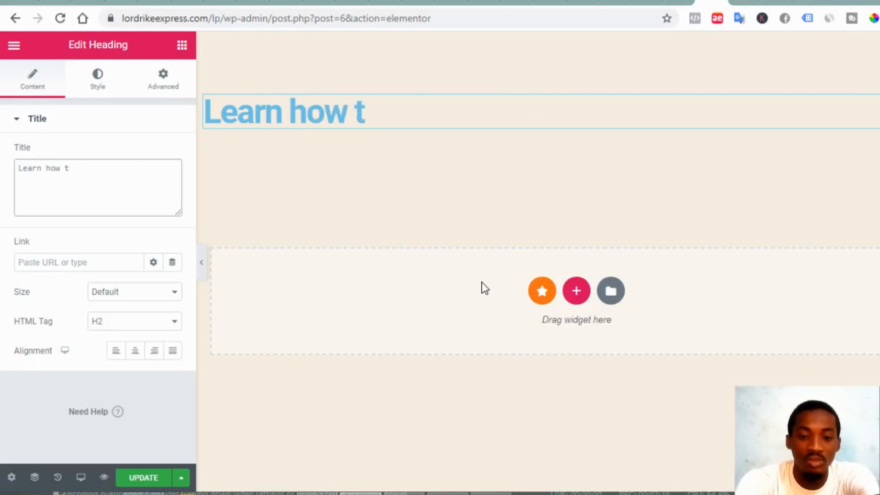
pyautogui.write('o crea')
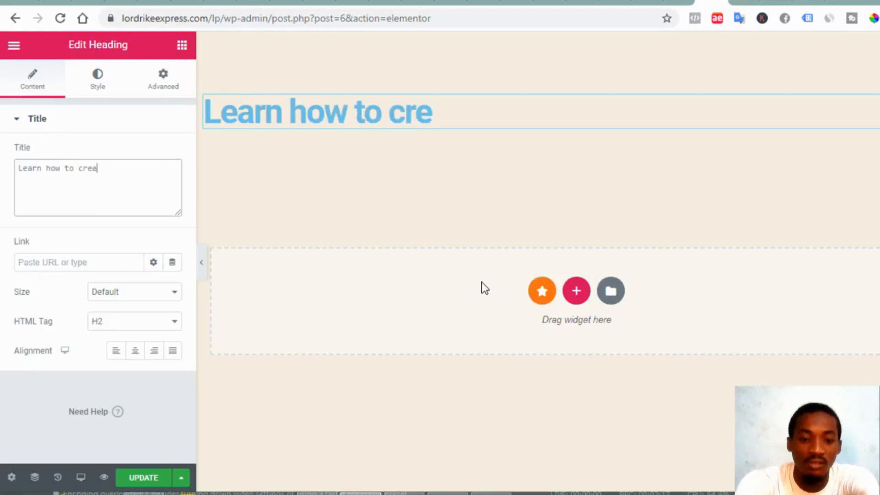
pyautogui.write('te a')
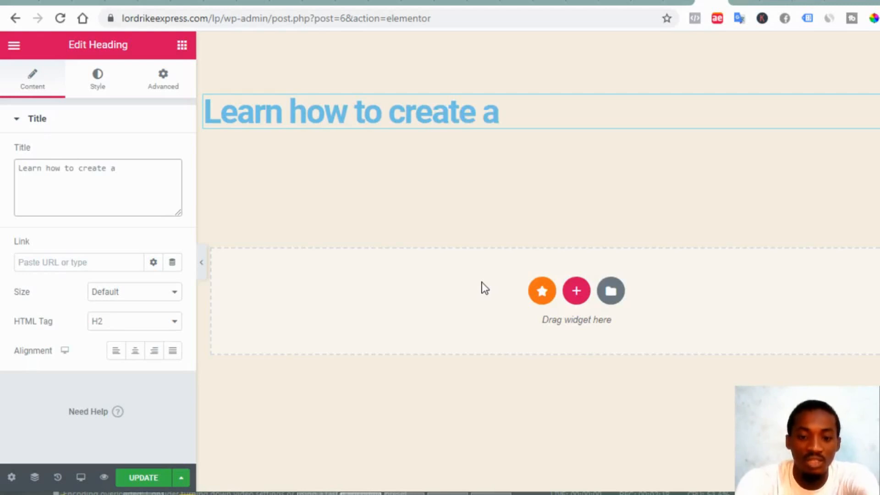
pyautogui.write(' land')
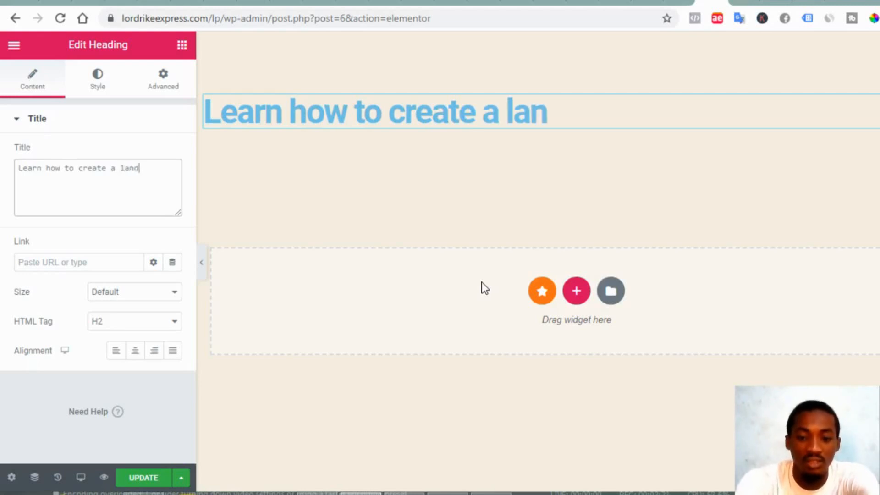
pyautogui.write('ing pa')
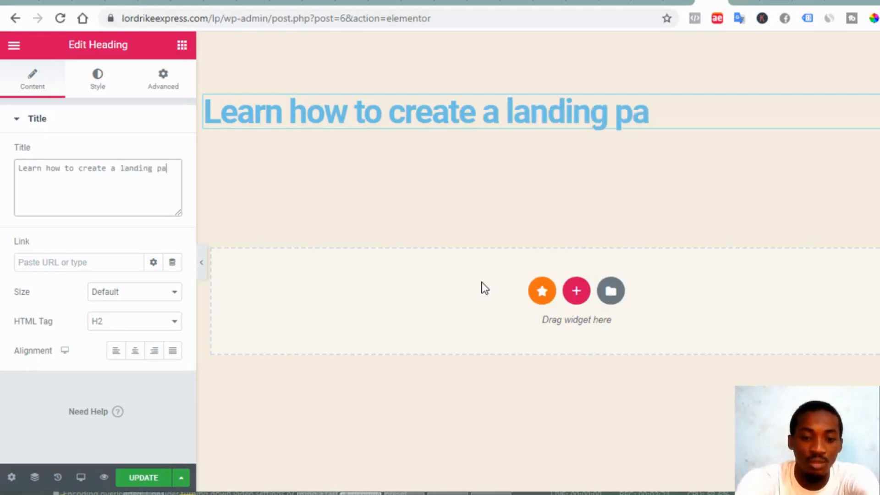
pyautogui.write('ge')
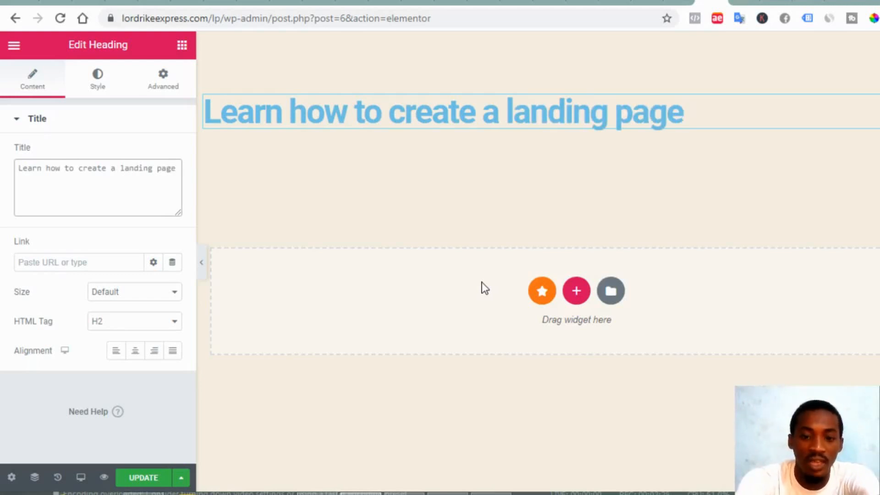
pyautogui.write(' like ')
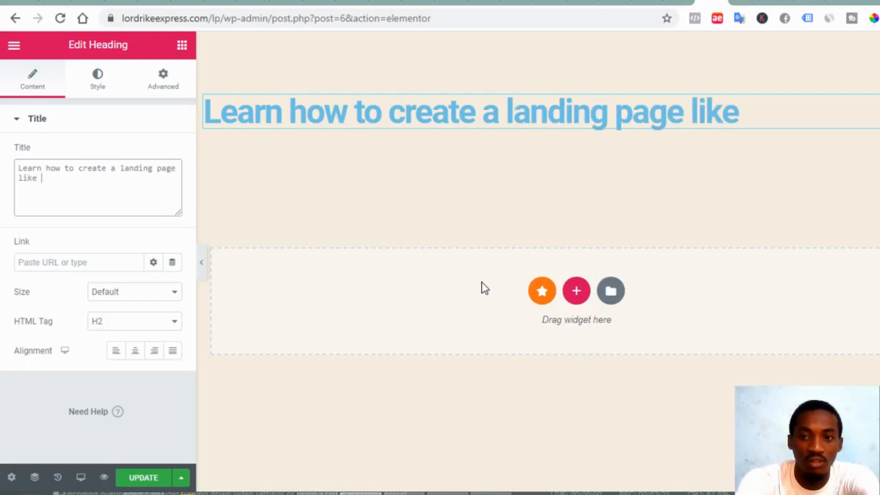
pyautogui.write('a pro')
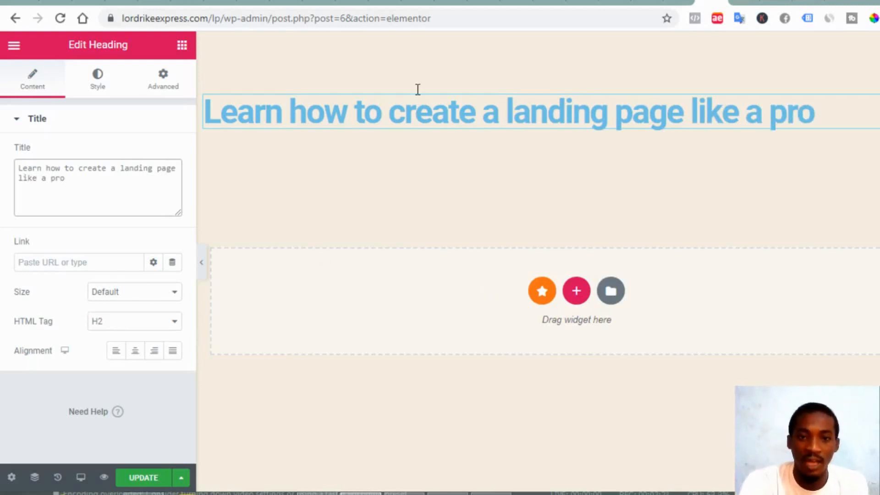
# Centre the heading, then try size presets and settle on Large
pyautogui.click(133, 360)
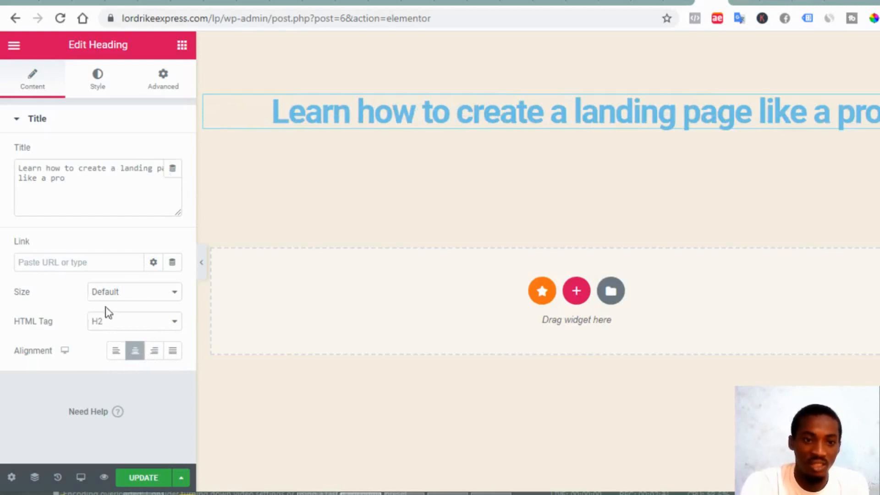
pyautogui.click(135, 301)
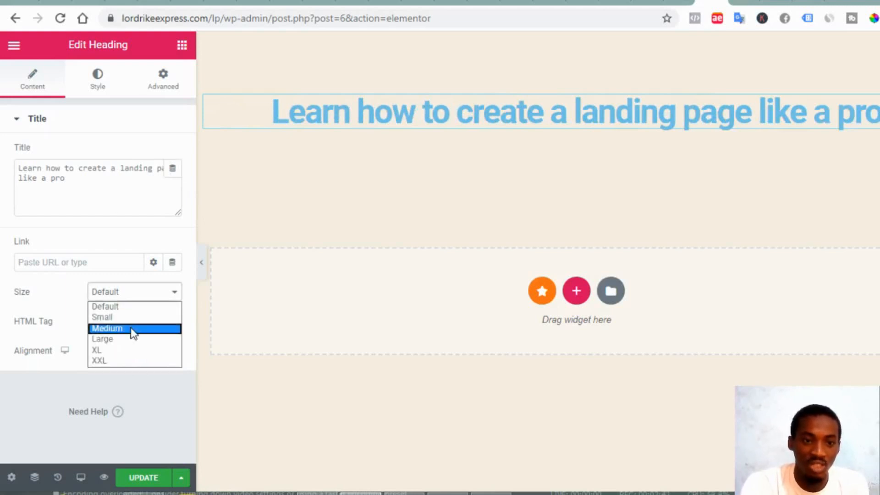
pyautogui.click(133, 329)
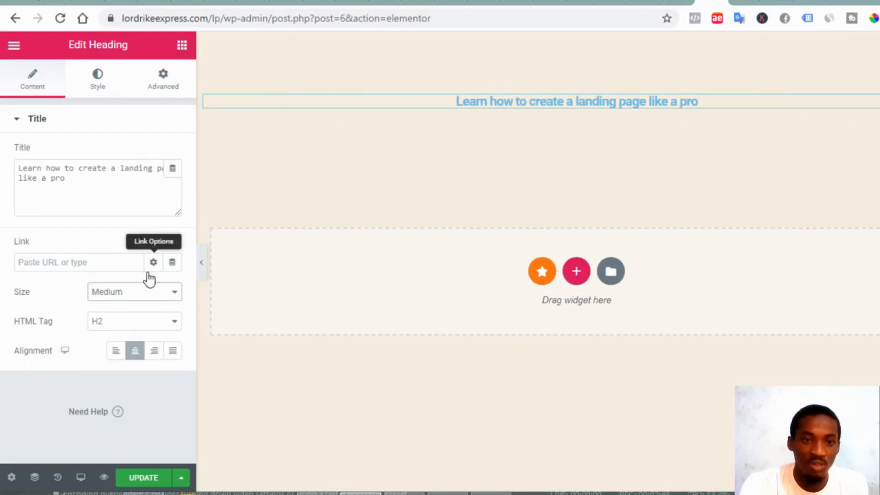
pyautogui.click(150, 296)
pyautogui.click(142, 320)
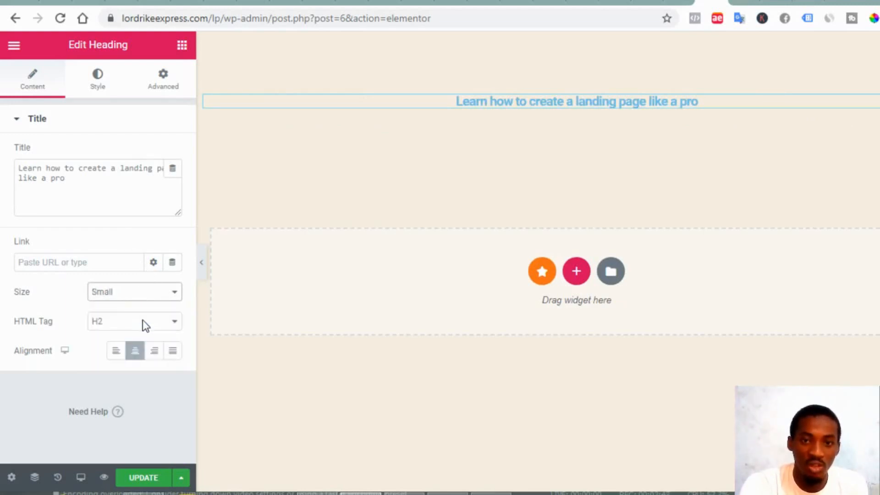
pyautogui.click(159, 297)
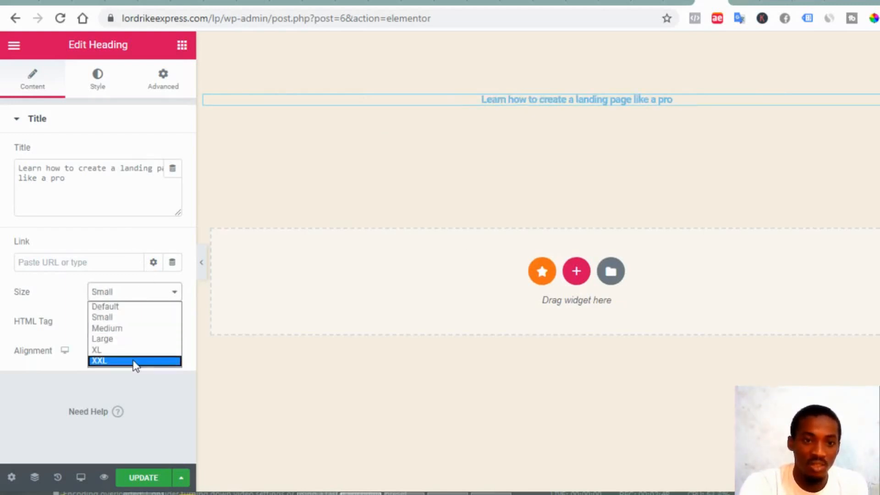
pyautogui.click(132, 340)
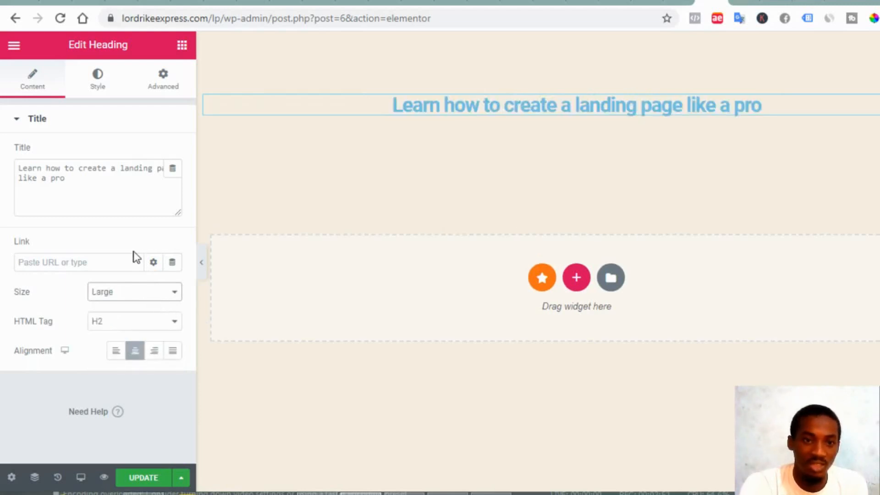
# Colour the heading text with the blue #4054B2 global preset
pyautogui.click(104, 89)
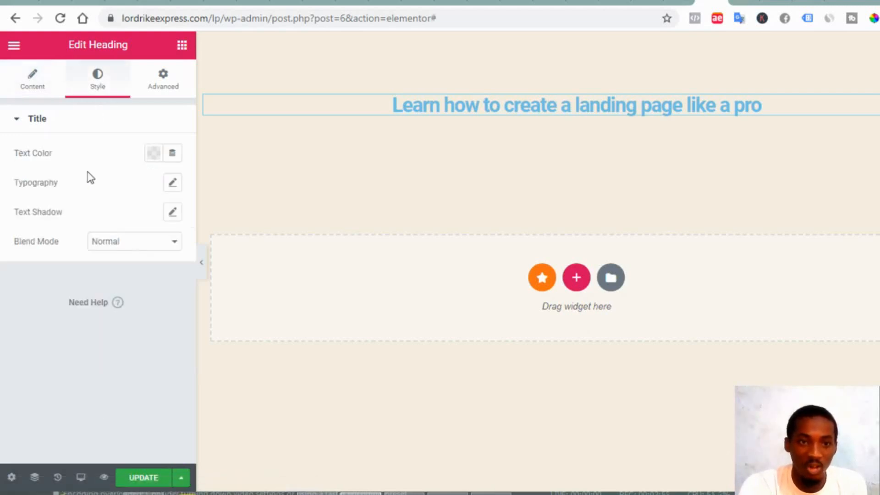
pyautogui.click(152, 156)
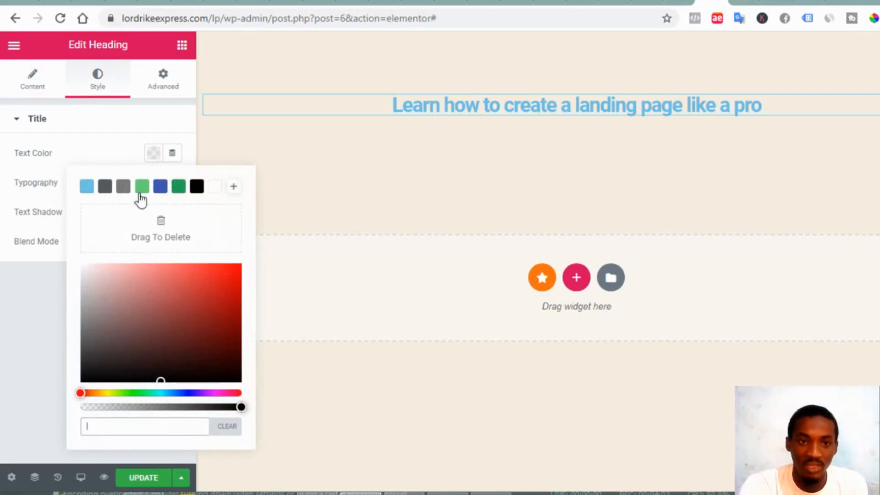
pyautogui.click(160, 191)
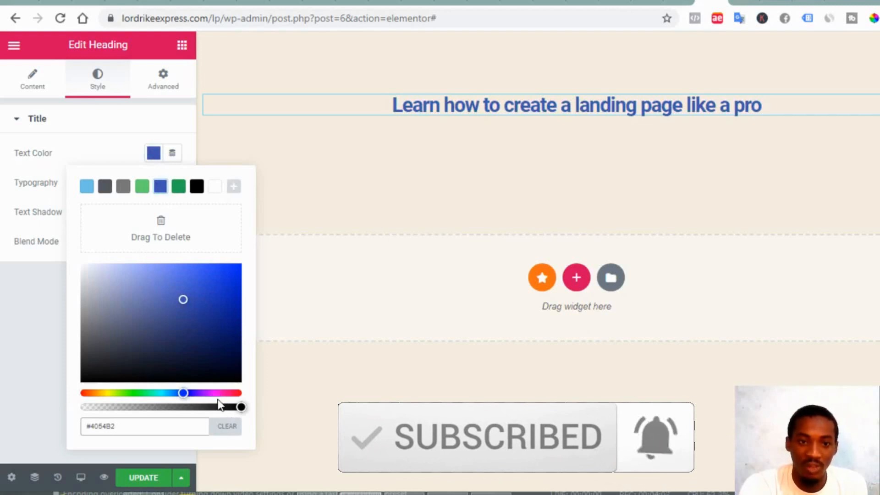
pyautogui.click(37, 297)
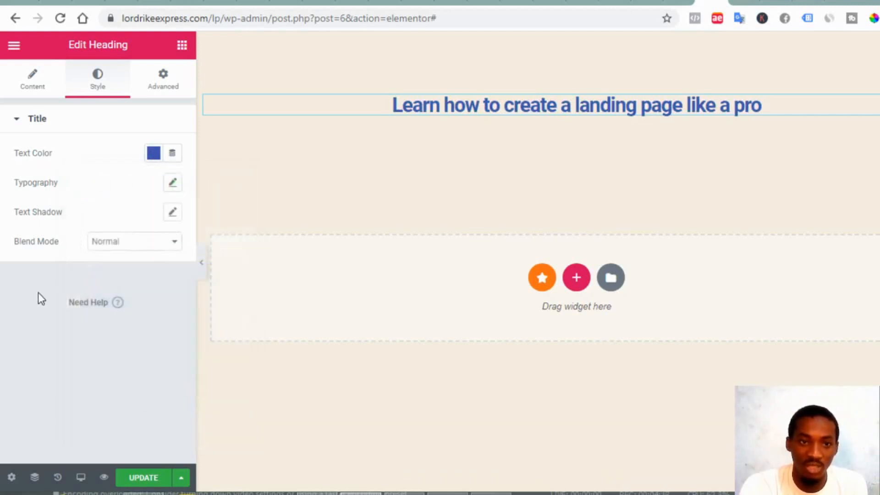
# Drag the heading's typography font size up to 24 px
pyautogui.click(172, 184)
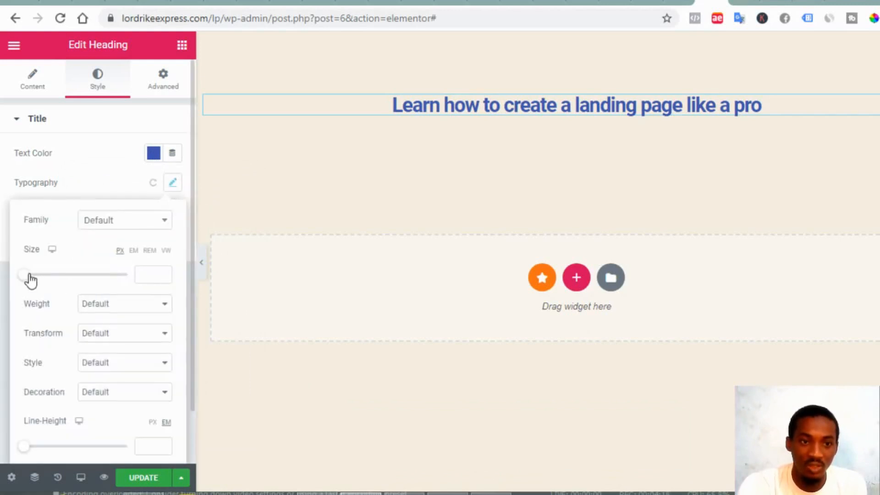
pyautogui.moveTo(28, 277); pyautogui.dragTo(36, 280)
pyautogui.moveTo(43, 280)
pyautogui.mouseDown()
pyautogui.moveTo(63, 279)
pyautogui.moveTo(25, 281)
pyautogui.moveTo(44, 282)
pyautogui.mouseUp()
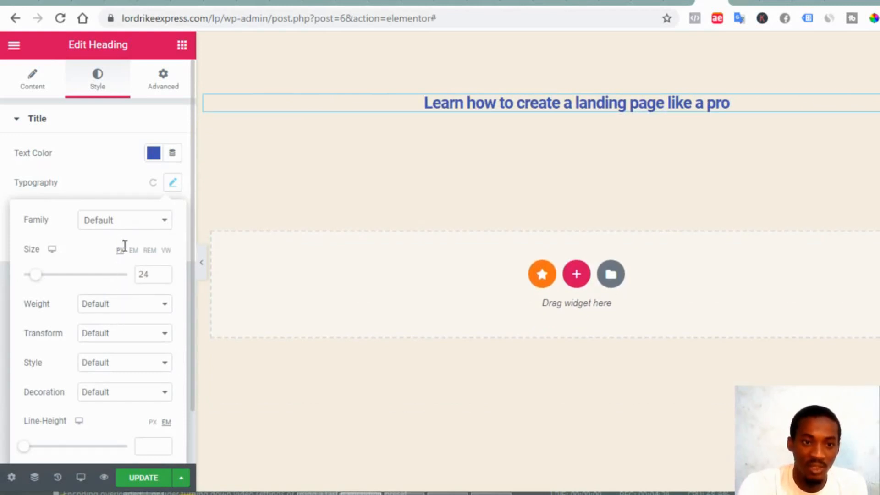
# Choose Tahoma as the heading's font family
pyautogui.click(122, 220)
pyautogui.scroll(-2, 112, 316)
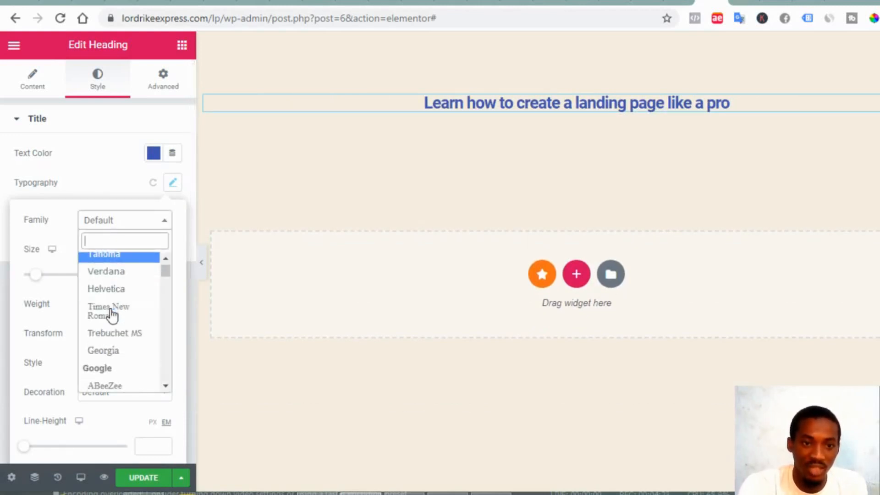
pyautogui.scroll(1, 113, 316)
pyautogui.scroll(1, 112, 317)
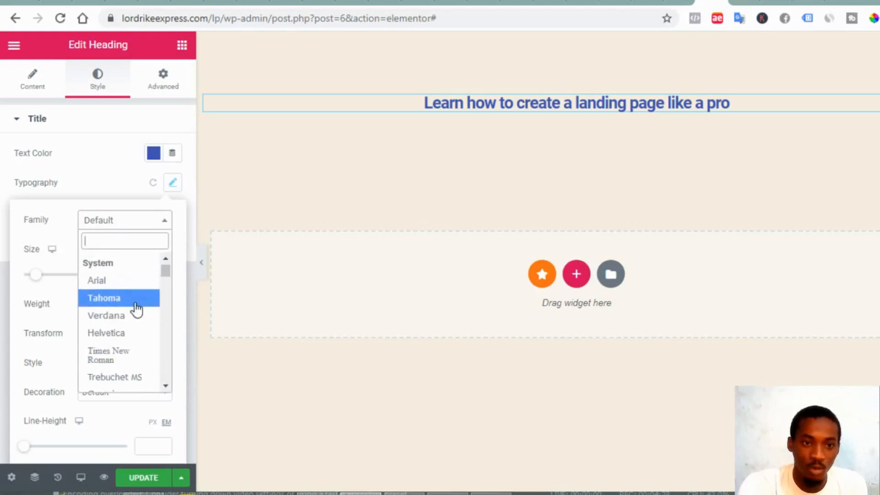
pyautogui.click(136, 310)
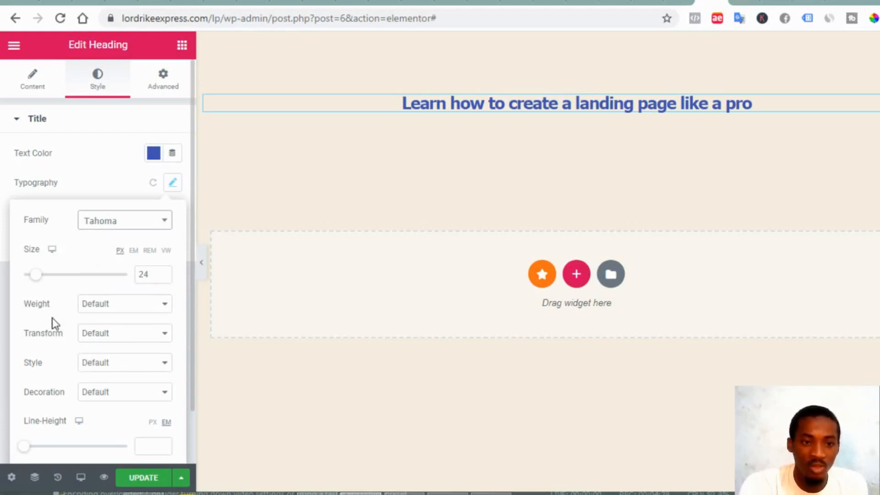
pyautogui.scroll(-1, 73, 395)
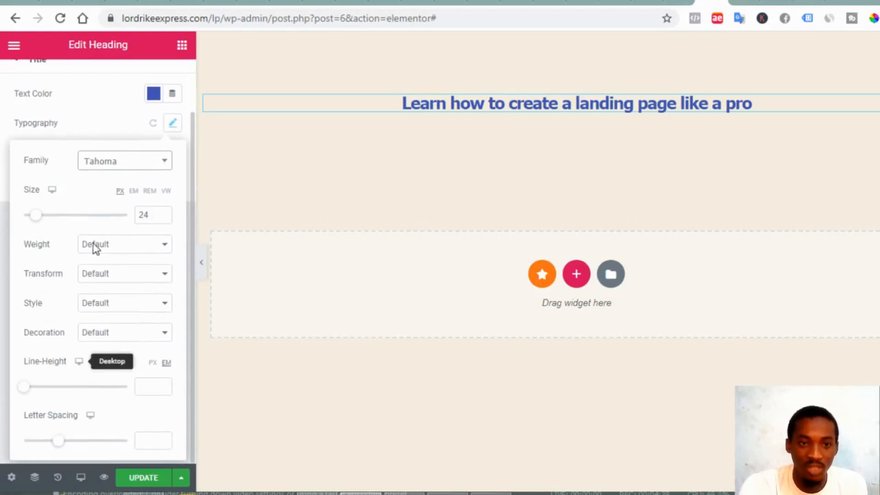
pyautogui.click(546, 196)
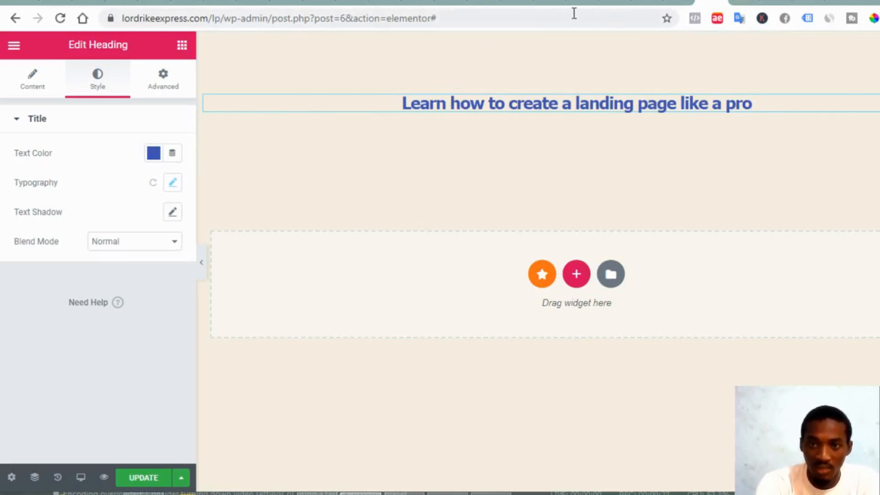
# Set the heading section's padding to 0, unlink the sides, and raise top padding to 50 px
pyautogui.click(576, 44)
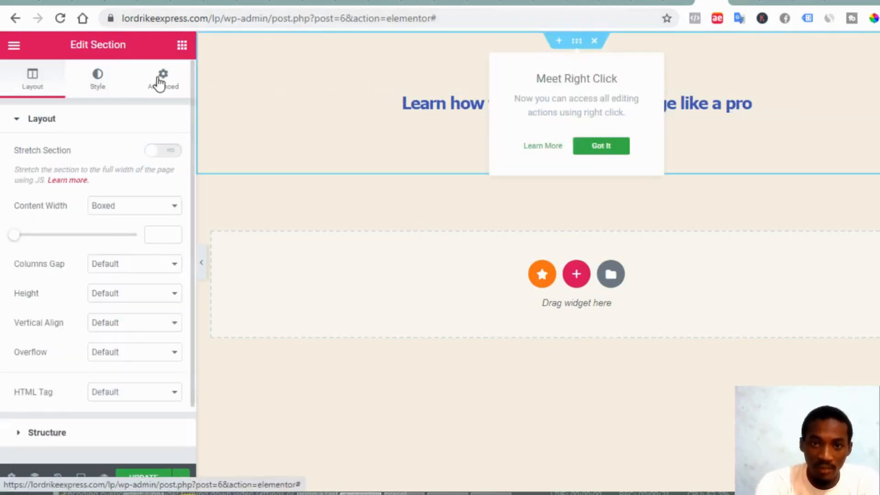
pyautogui.click(158, 83)
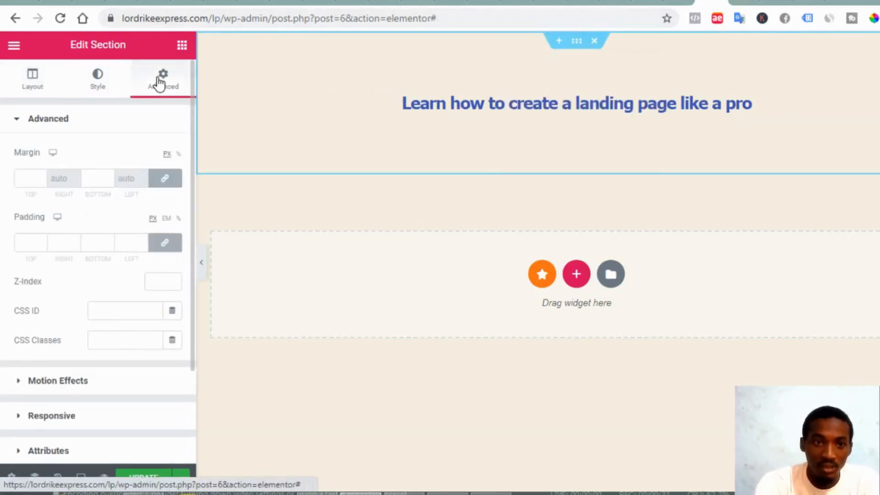
pyautogui.click(35, 241)
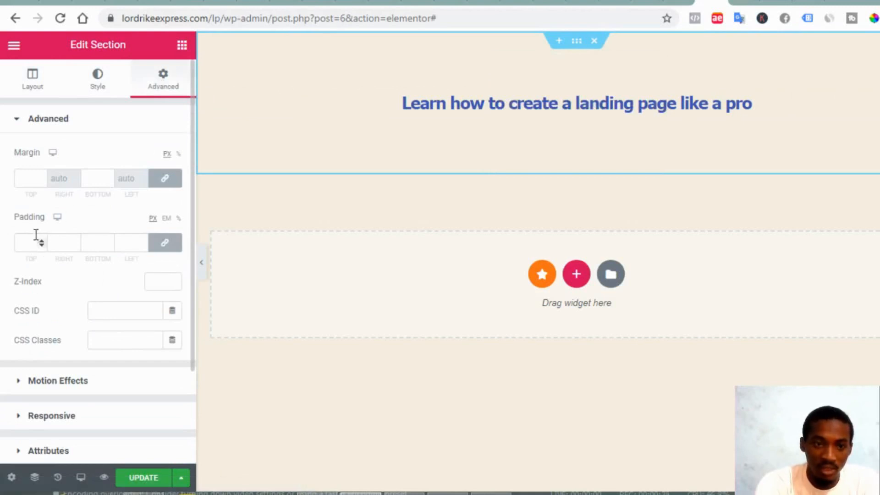
pyautogui.write('1')
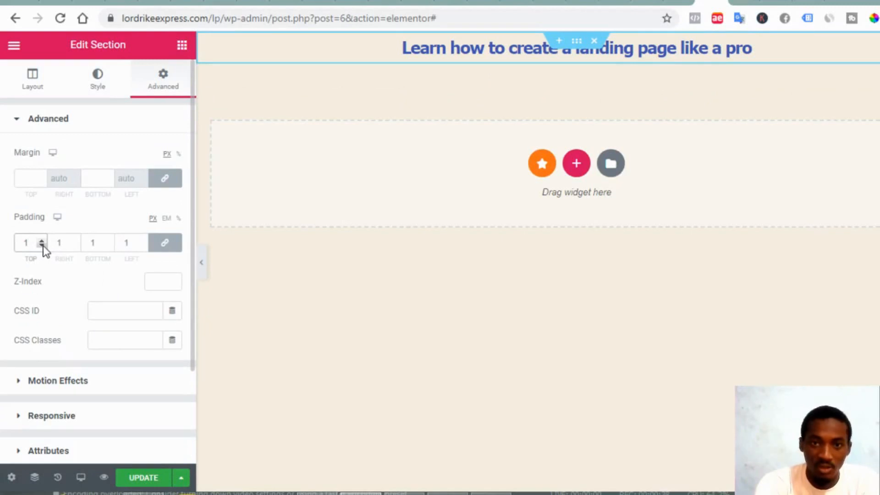
pyautogui.click(42, 245)
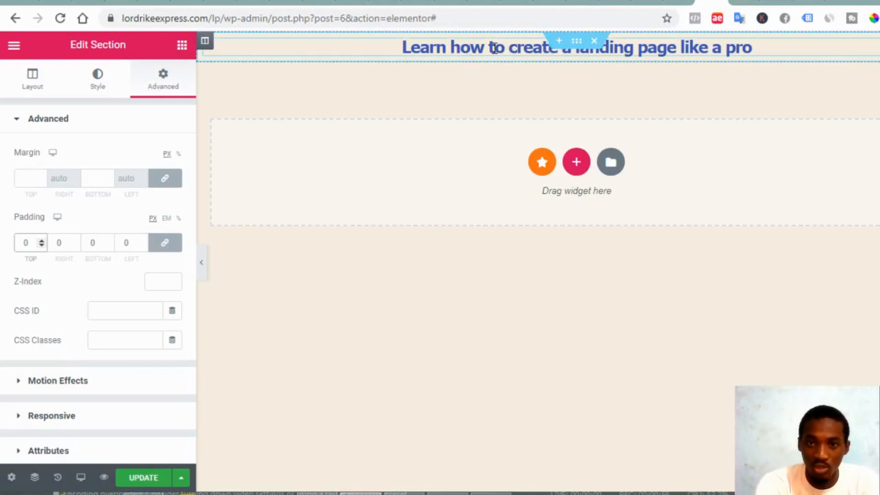
pyautogui.click(172, 252)
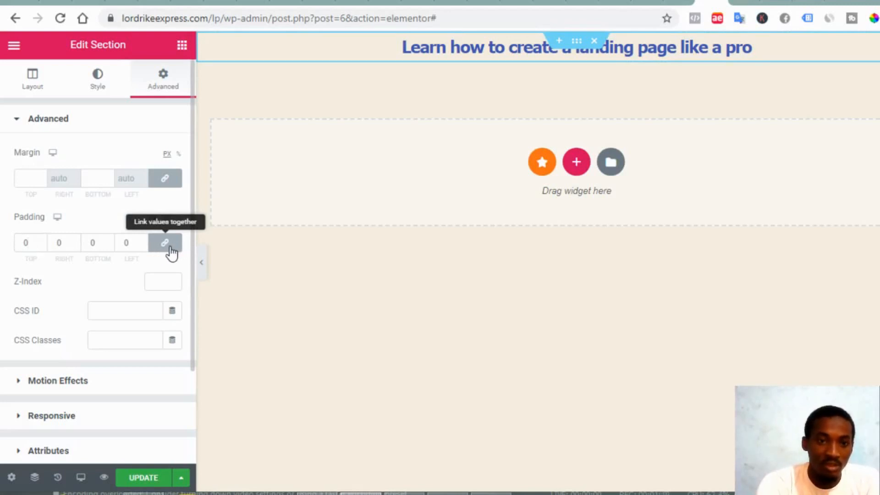
pyautogui.click(171, 249)
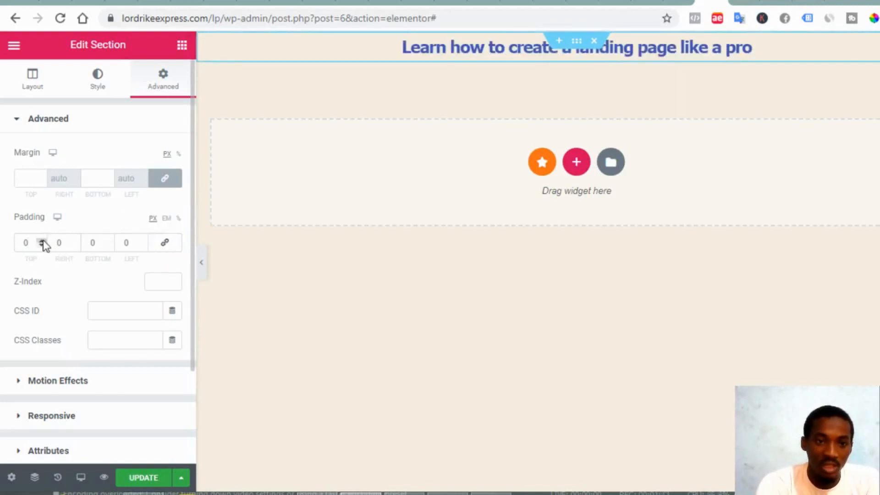
pyautogui.moveTo(41, 241); pyautogui.dragTo(41, 241)
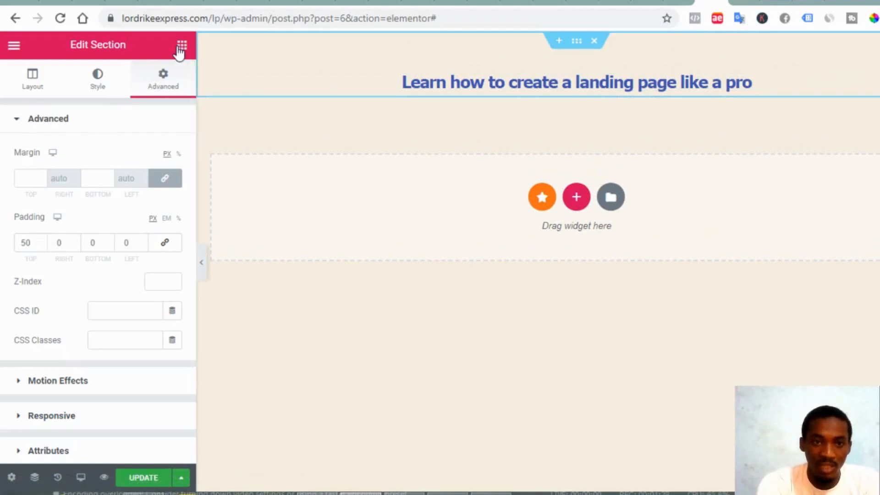
# Drop a two-column inner section below the heading and start dragging in a Video widget
pyautogui.click(181, 45)
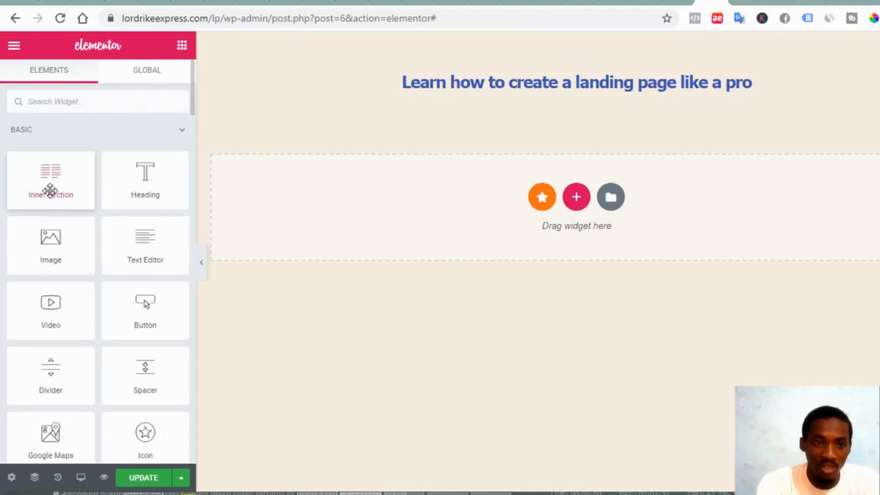
pyautogui.moveTo(51, 190); pyautogui.dragTo(495, 214)
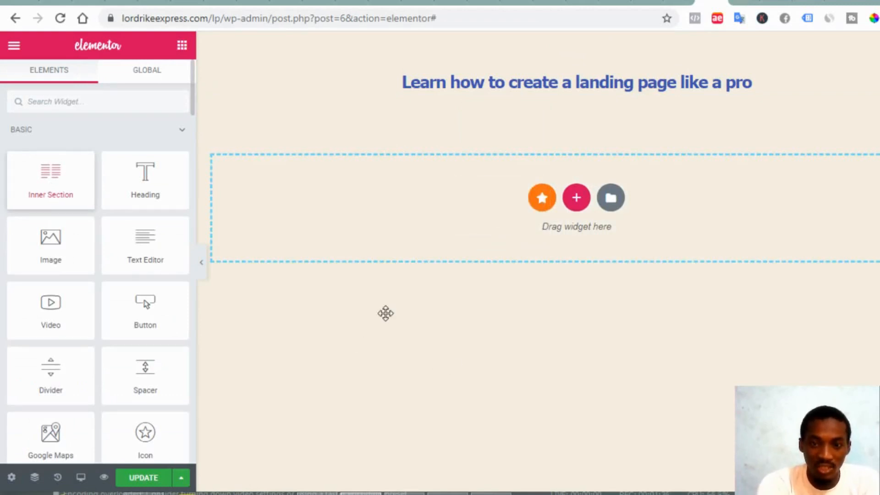
pyautogui.moveTo(386, 313); pyautogui.dragTo(507, 262)
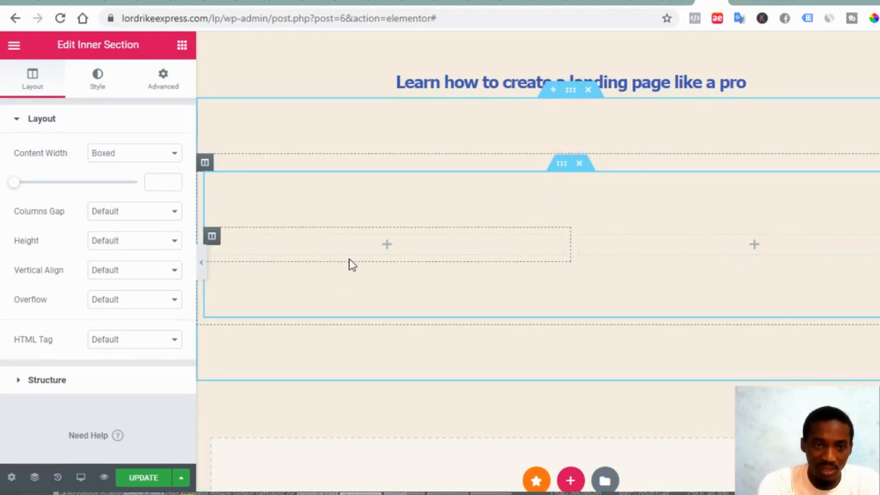
pyautogui.click(387, 245)
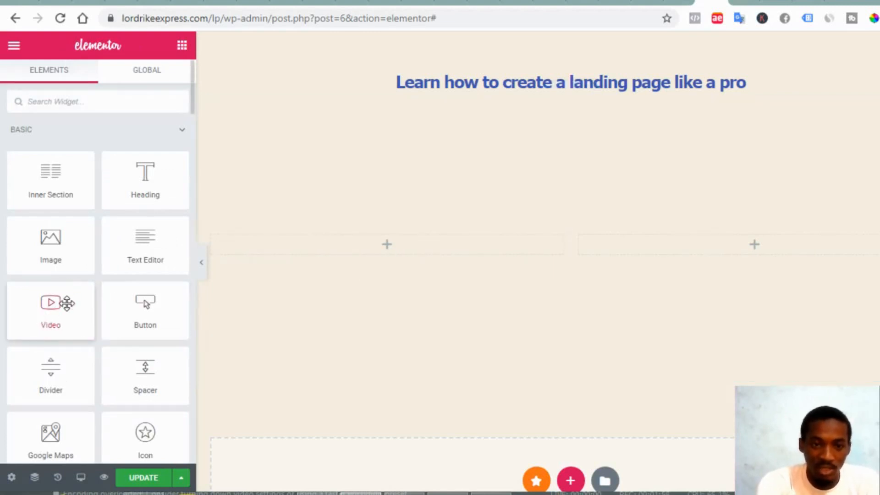
pyautogui.moveTo(61, 310); pyautogui.dragTo(392, 246)
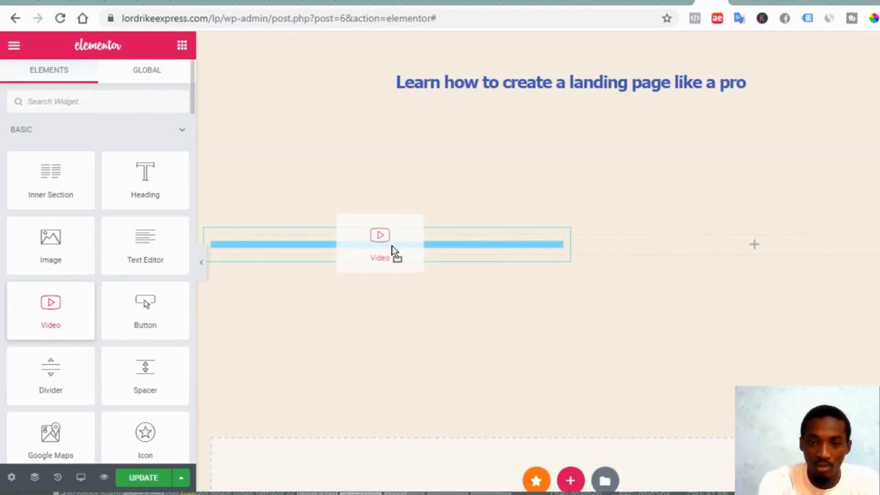
# Drop the Video widget into the left column and open its Source list
pyautogui.moveTo(392, 246); pyautogui.dragTo(393, 245)
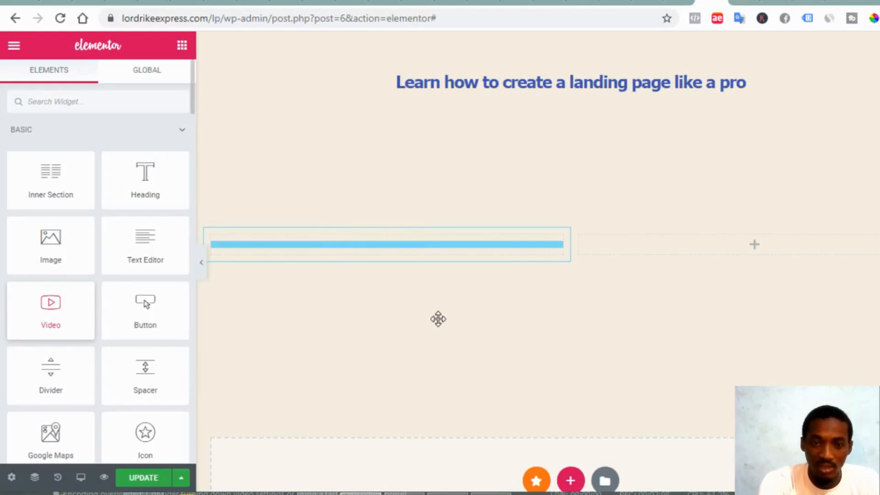
pyautogui.scroll(-3, 389, 278)
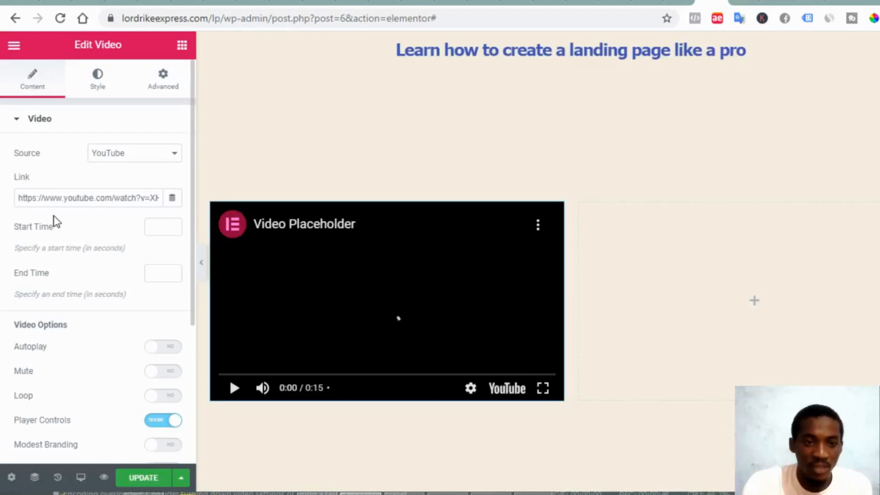
pyautogui.click(121, 159)
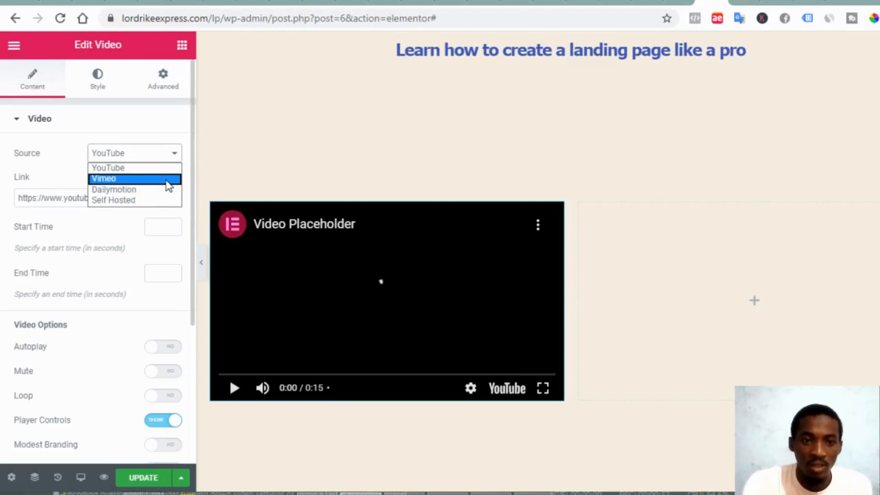
# Try a self-hosted source, then set the video source back to YouTube
pyautogui.click(105, 204)
pyautogui.moveTo(78, 255)
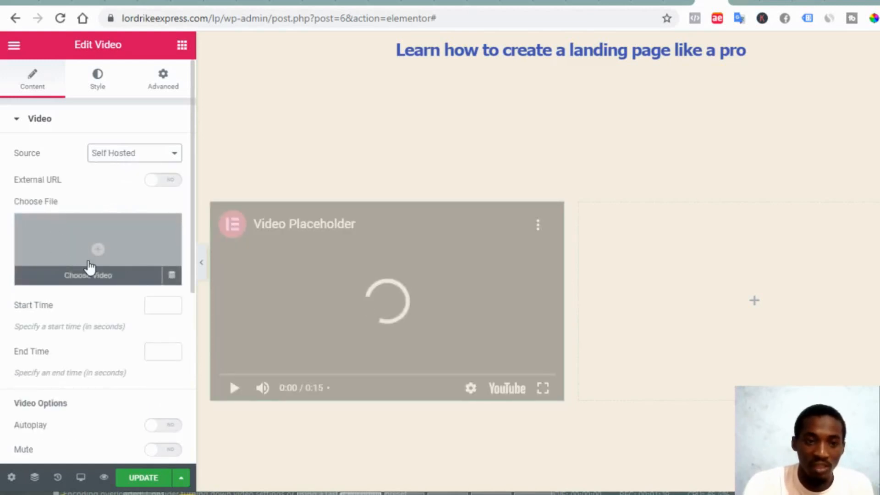
pyautogui.click(95, 273)
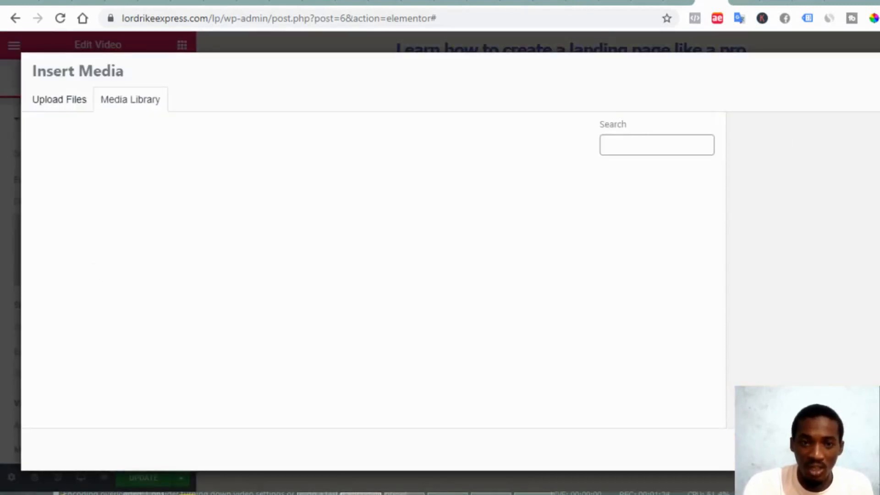
pyautogui.press('Escape')
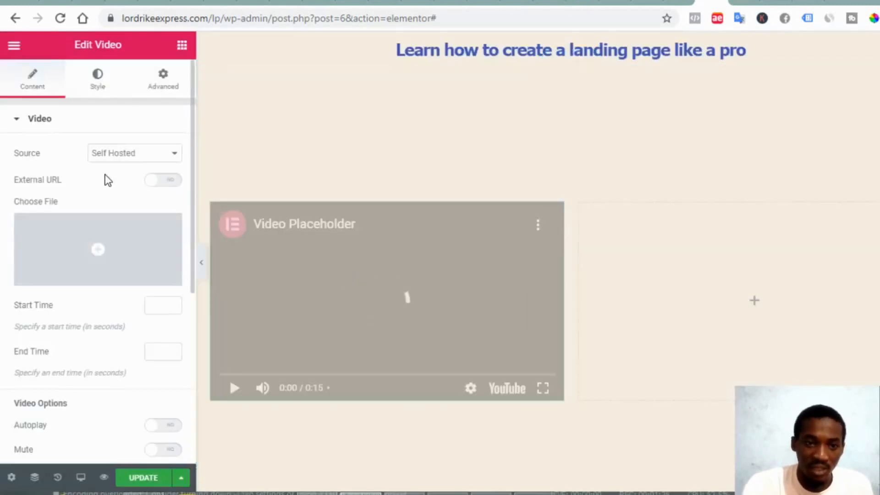
pyautogui.click(106, 158)
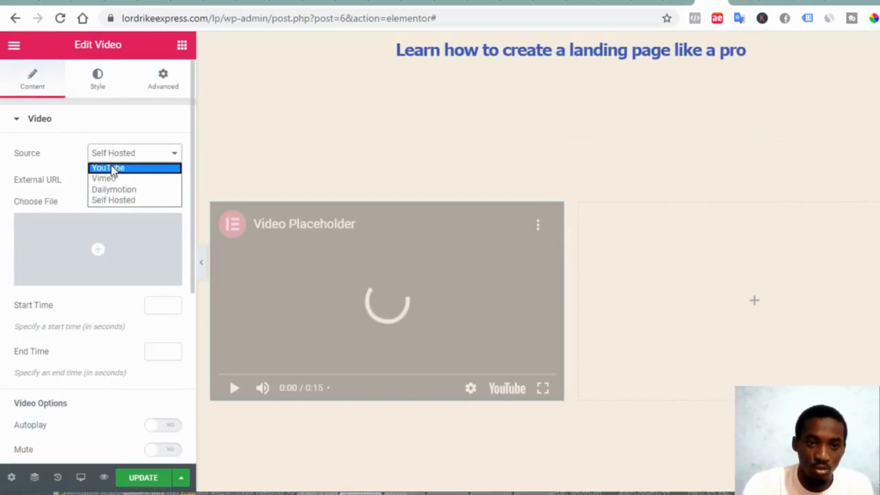
pyautogui.click(110, 166)
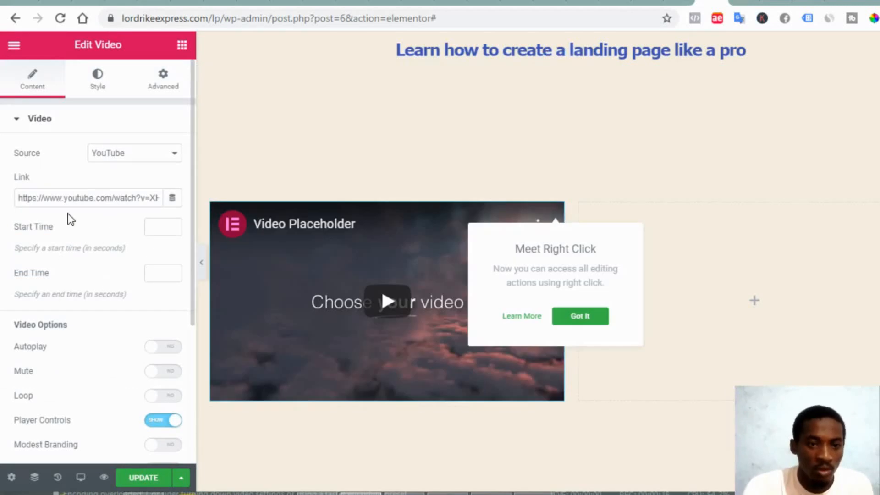
pyautogui.click(160, 227)
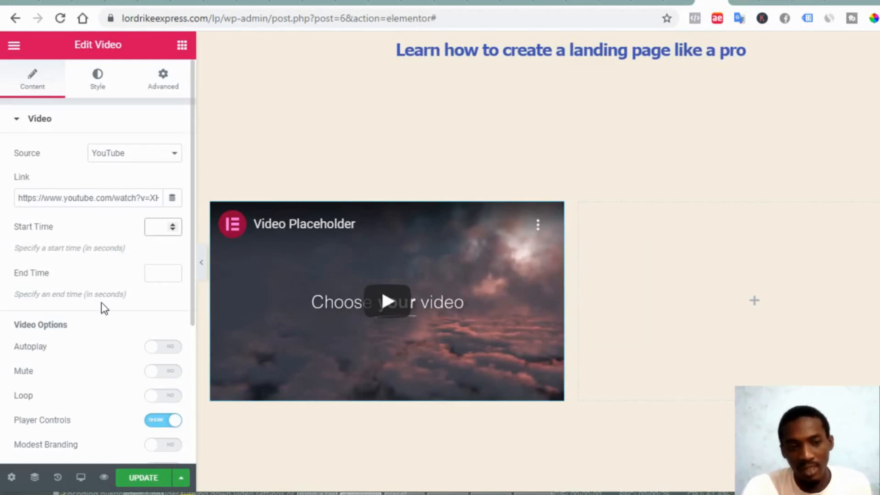
# Switch on Autoplay and Play On Mobile for the video
pyautogui.scroll(-1, 105, 349)
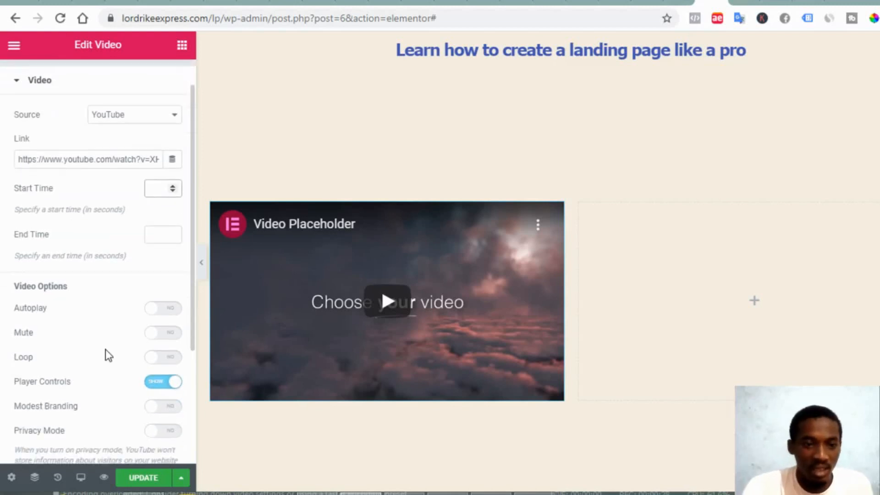
pyautogui.click(163, 306)
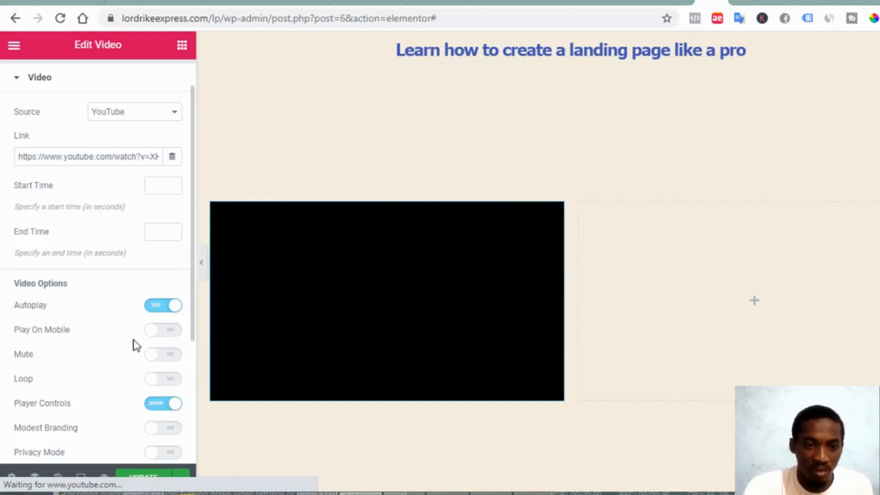
pyautogui.click(164, 338)
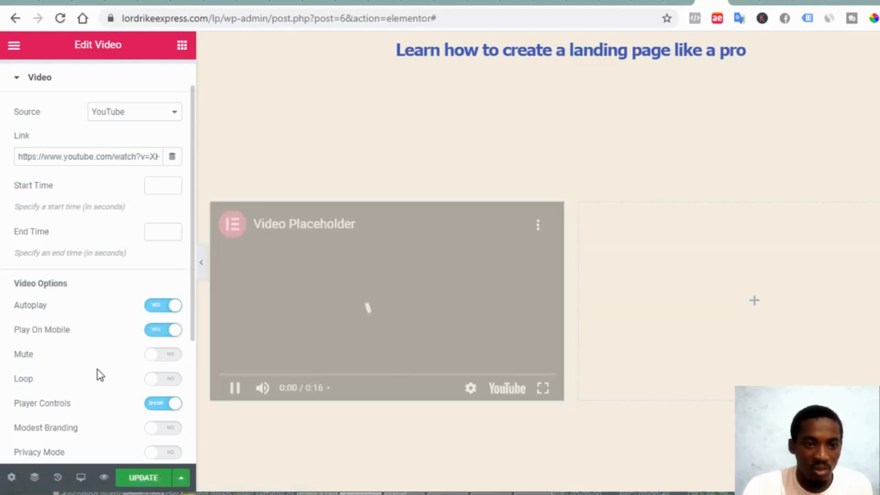
pyautogui.scroll(-2, 100, 375)
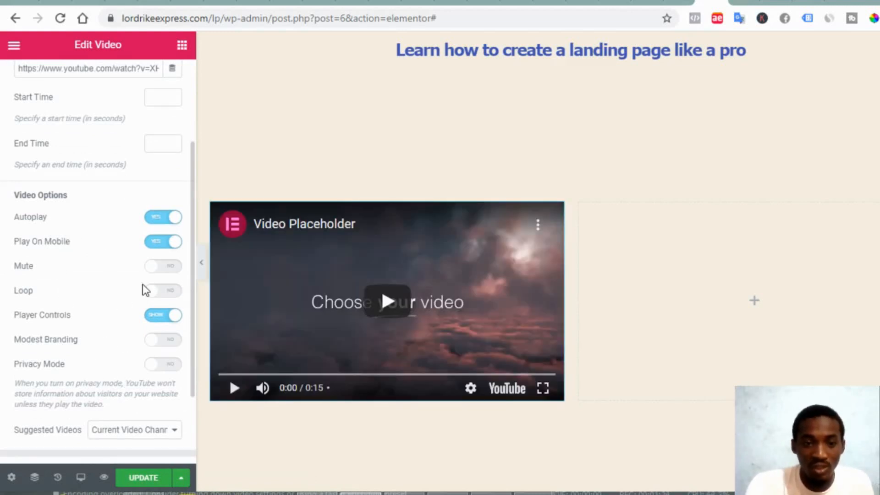
pyautogui.scroll(3, 103, 295)
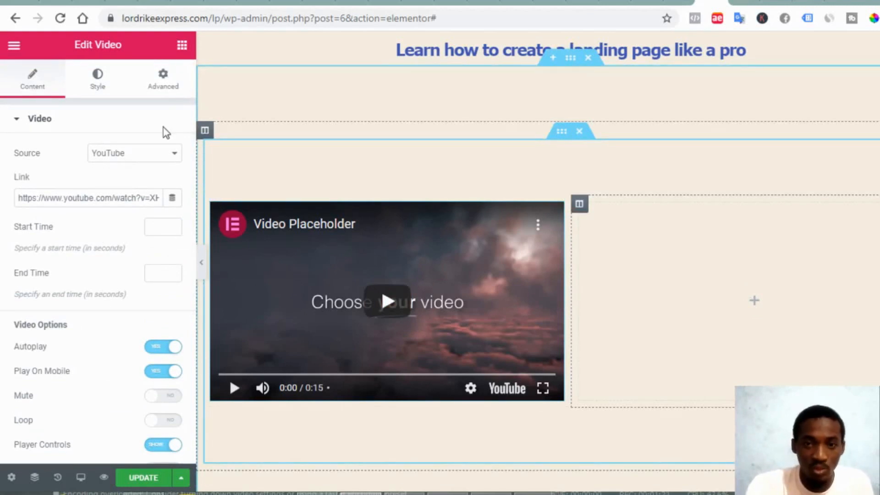
pyautogui.click(182, 45)
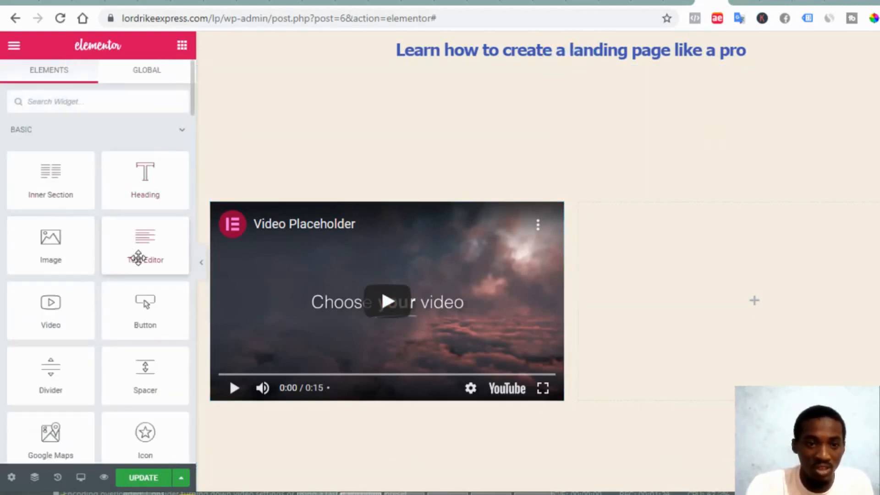
# Add a Text Editor in the right column reading 'watch the video to the end to learn how to get your package'
pyautogui.moveTo(144, 262); pyautogui.dragTo(655, 314)
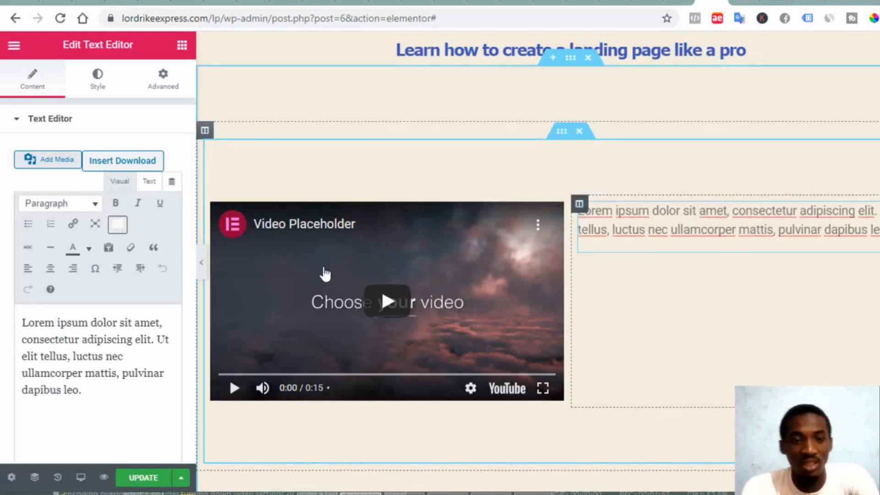
pyautogui.click(101, 403)
pyautogui.hotkey('ctrl', 'a')
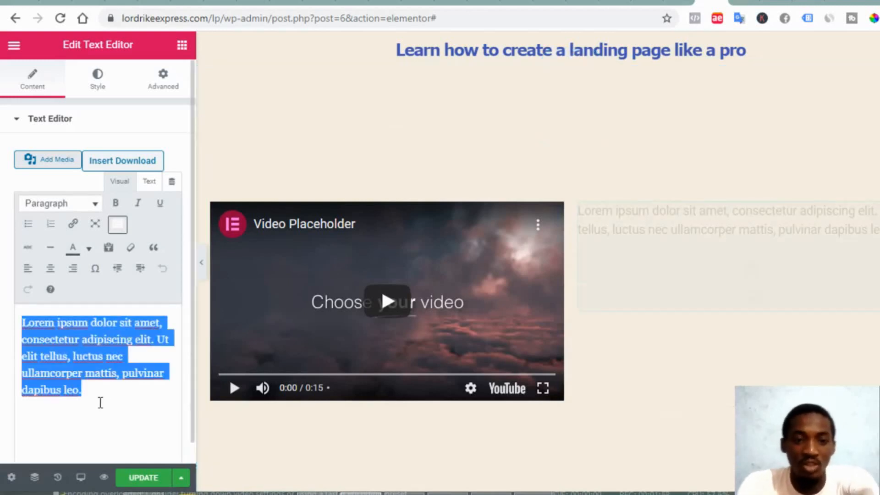
pyautogui.write('watch')
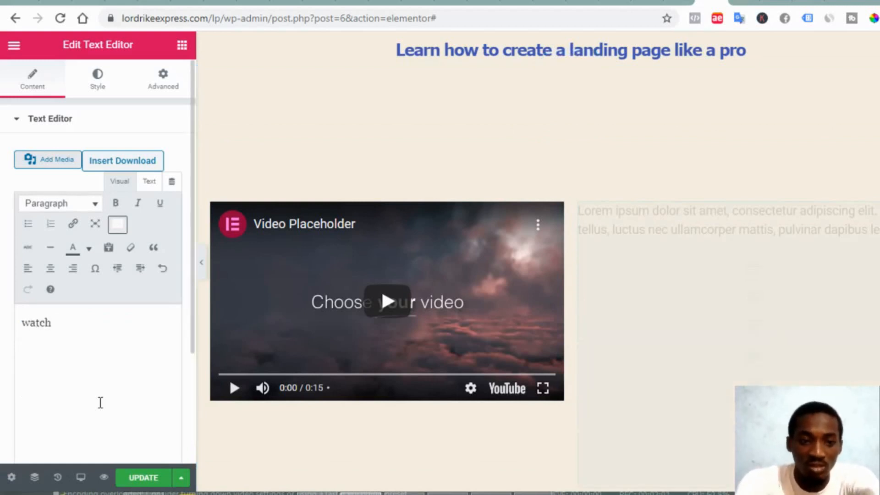
pyautogui.write(' the vid')
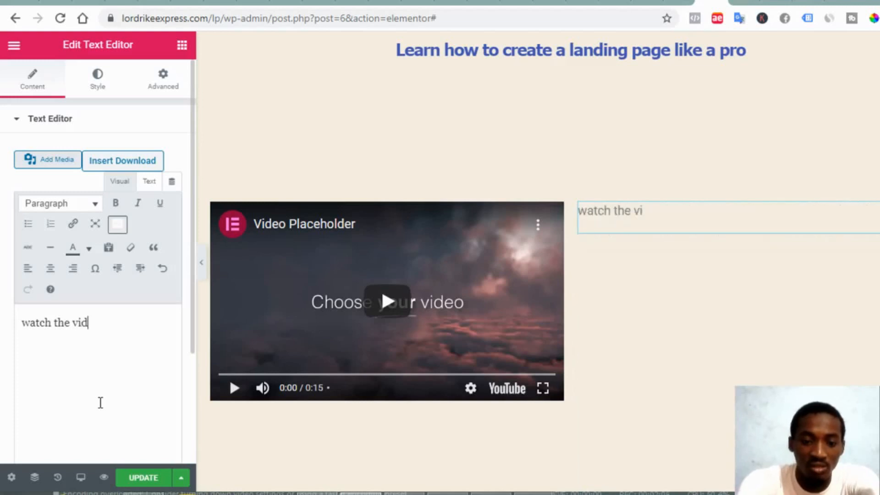
pyautogui.write('eo t')
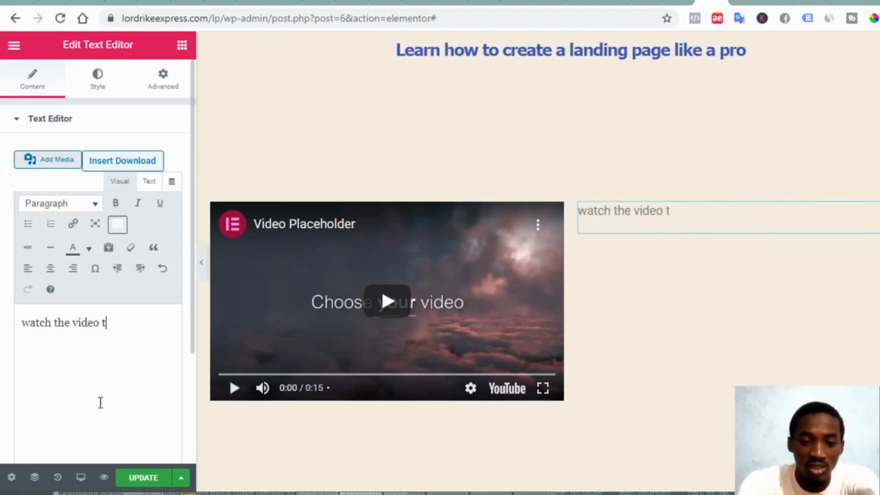
pyautogui.write('o the en')
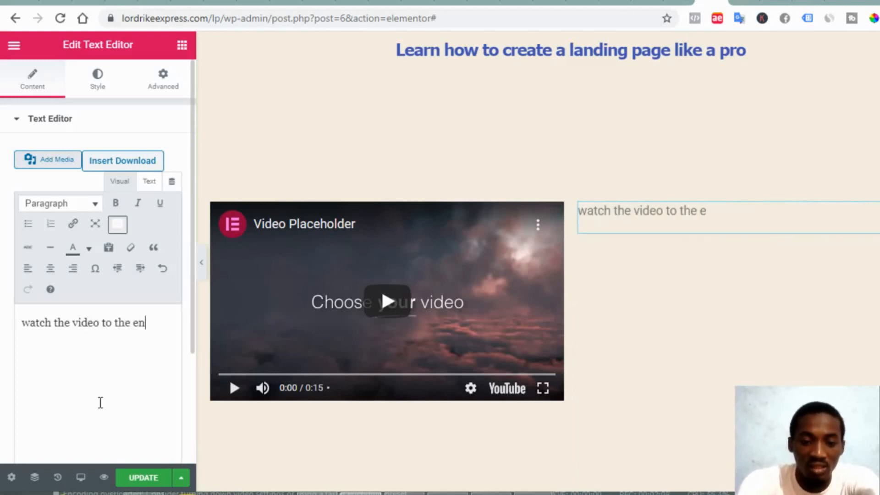
pyautogui.write('d to l')
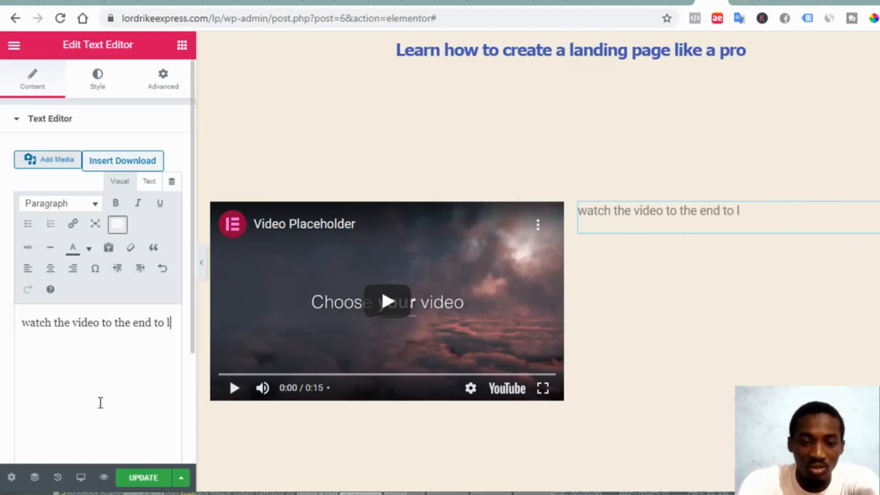
pyautogui.write('earn h')
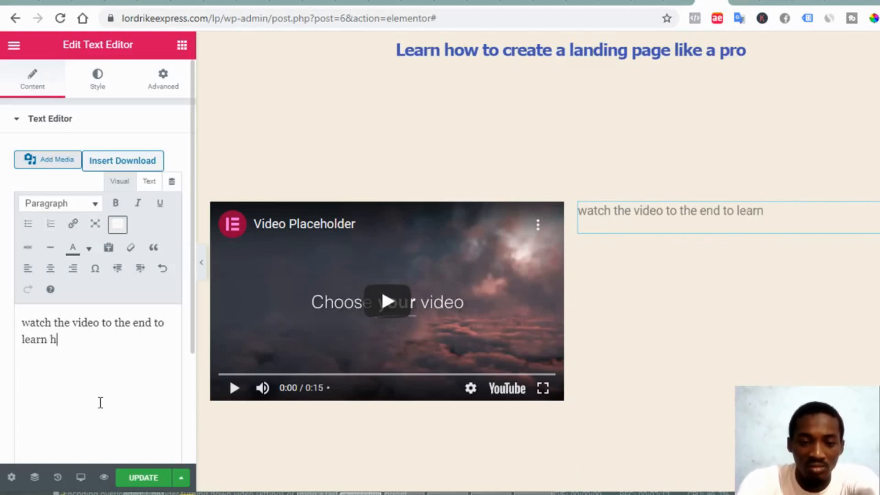
pyautogui.write('o')
pyautogui.write('w t')
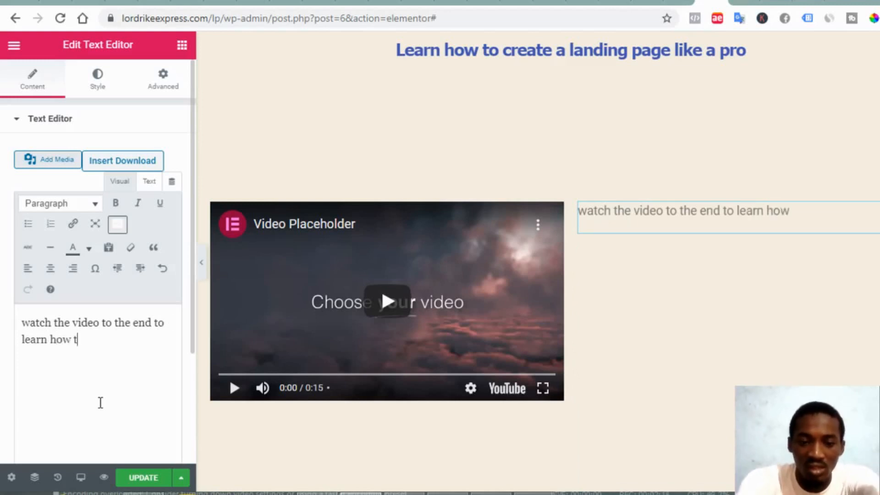
pyautogui.write('o get')
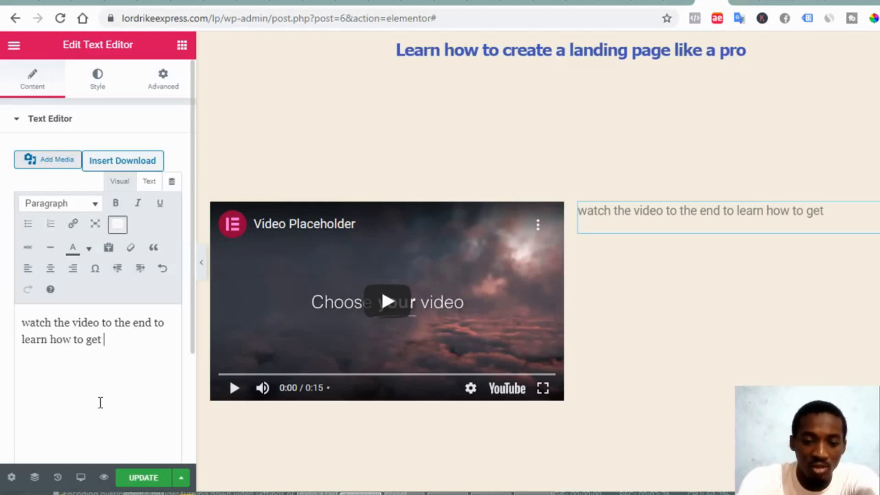
pyautogui.write('your pac')
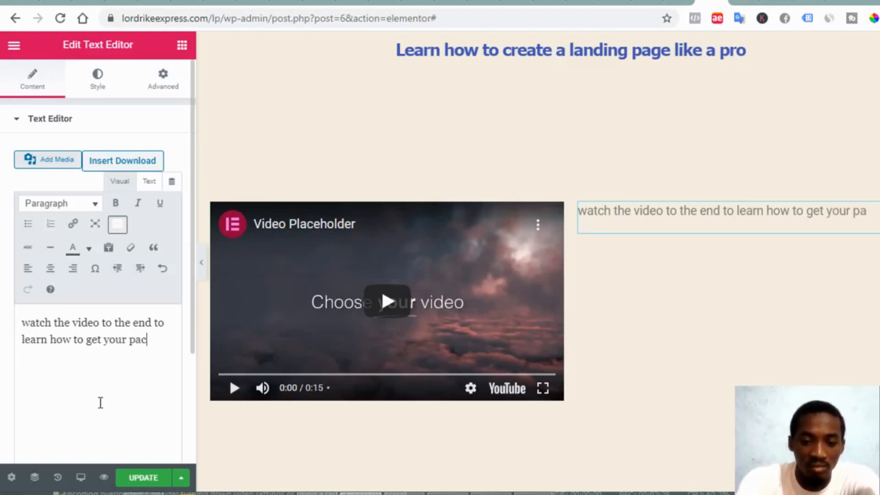
pyautogui.write('kage')
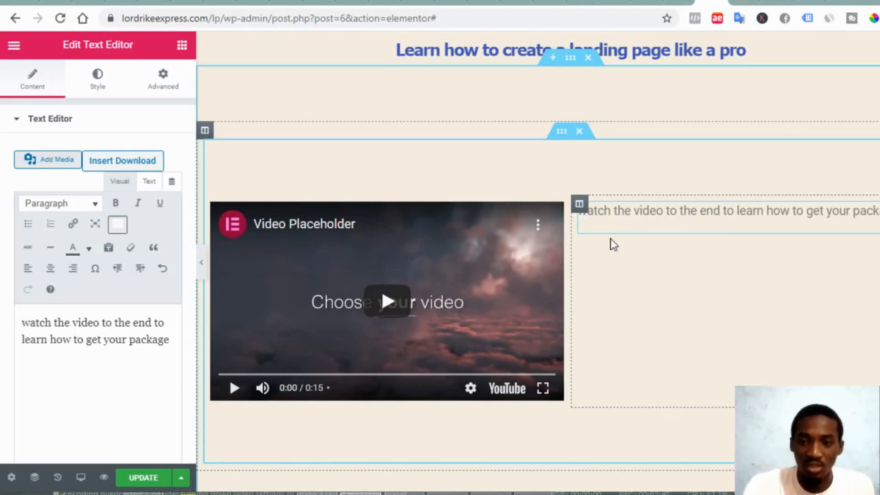
# Set the right column's Vertical Align to Middle
pyautogui.click(579, 205)
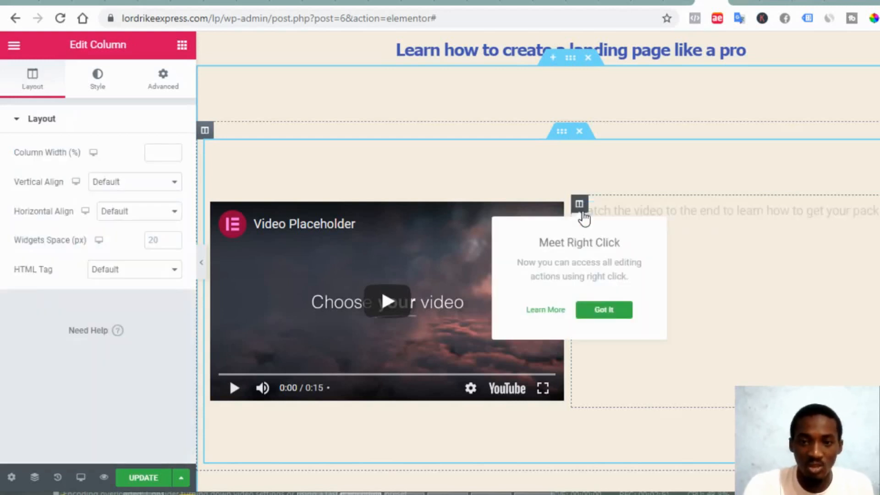
pyautogui.click(129, 187)
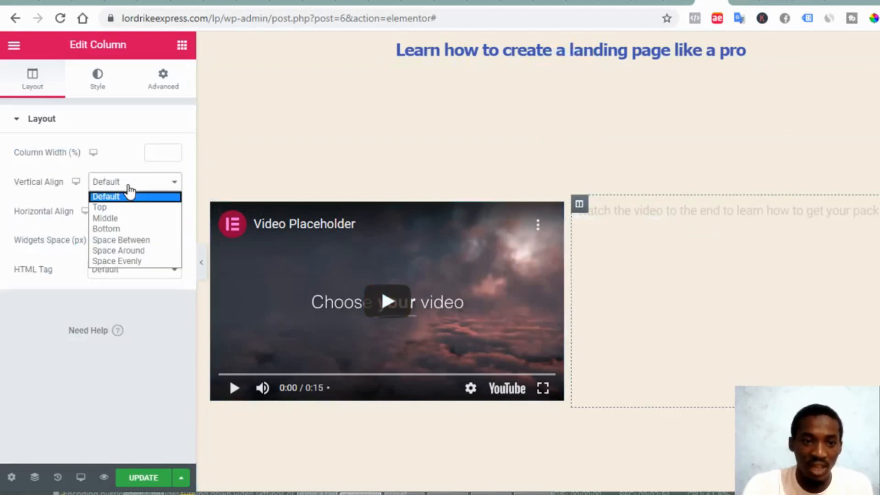
pyautogui.click(126, 223)
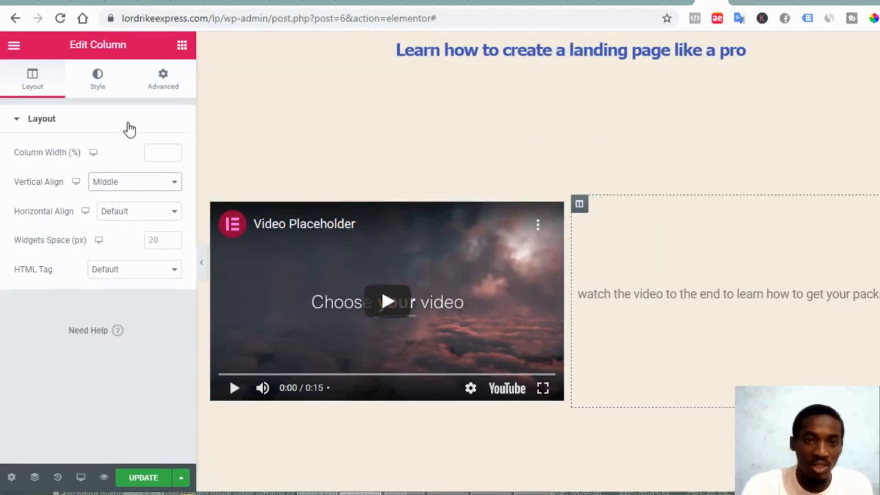
pyautogui.click(182, 46)
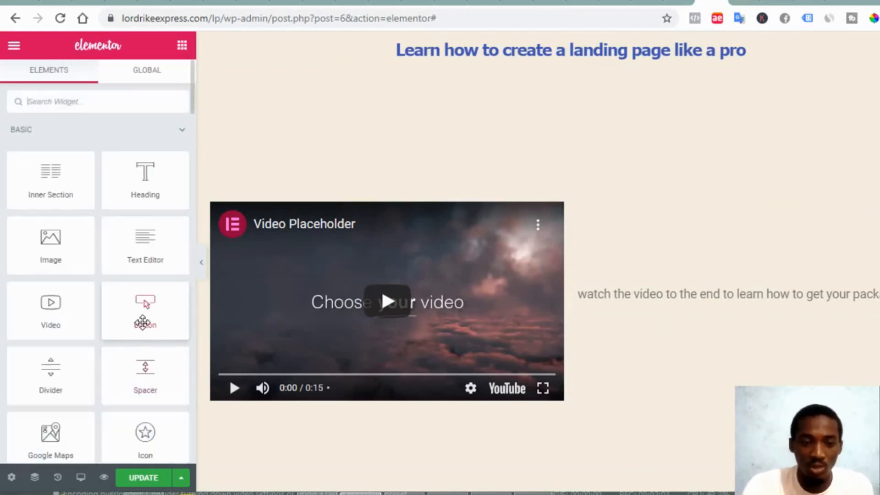
# Add a button under the sentence and set its alignment to Justified
pyautogui.moveTo(143, 322); pyautogui.dragTo(759, 295)
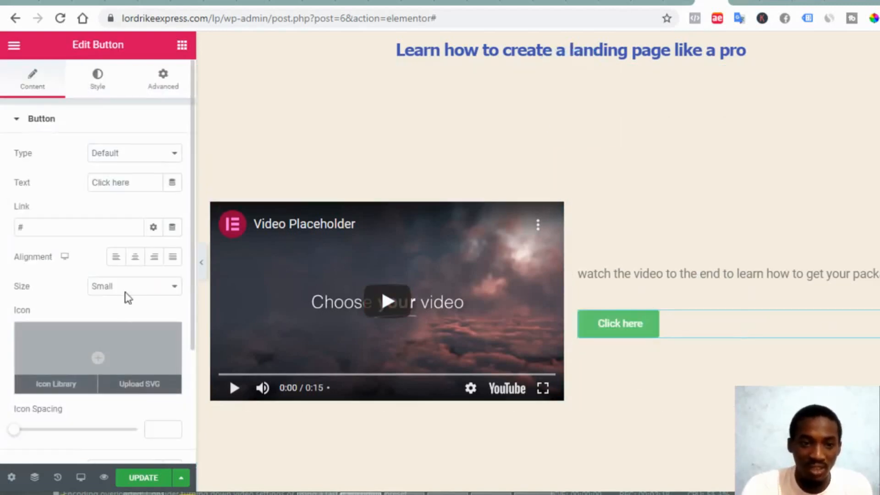
pyautogui.click(169, 264)
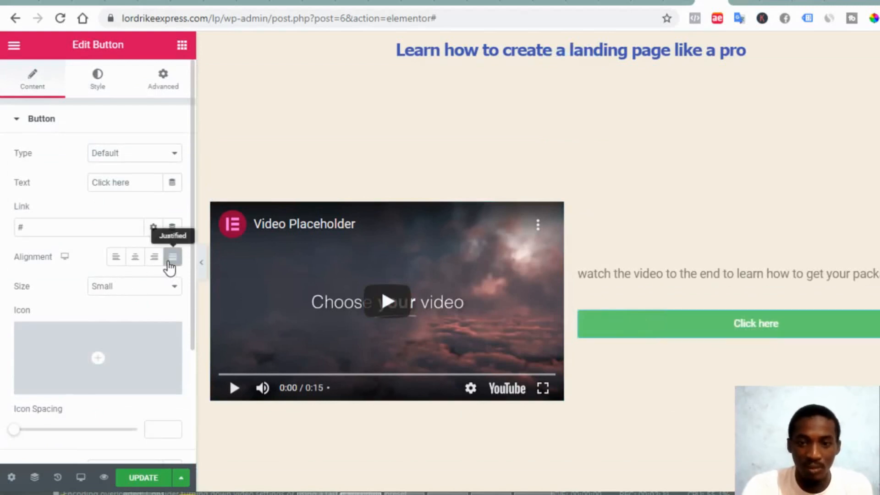
pyautogui.click(137, 258)
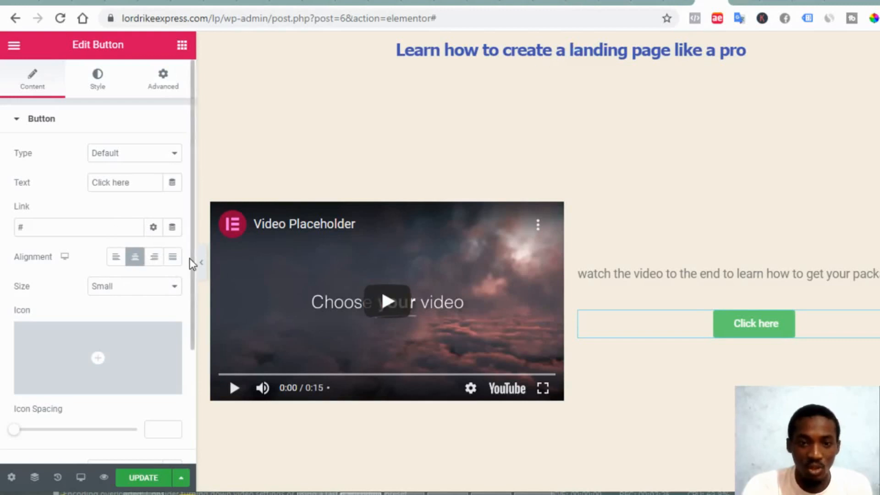
pyautogui.click(172, 259)
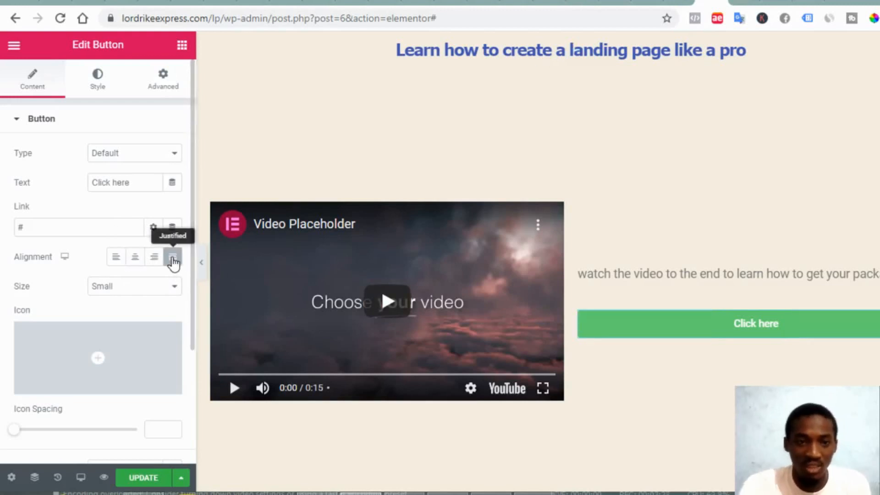
# Insert the arrow-circle-up icon from the Icon Library before the Click here button's label
pyautogui.click(74, 367)
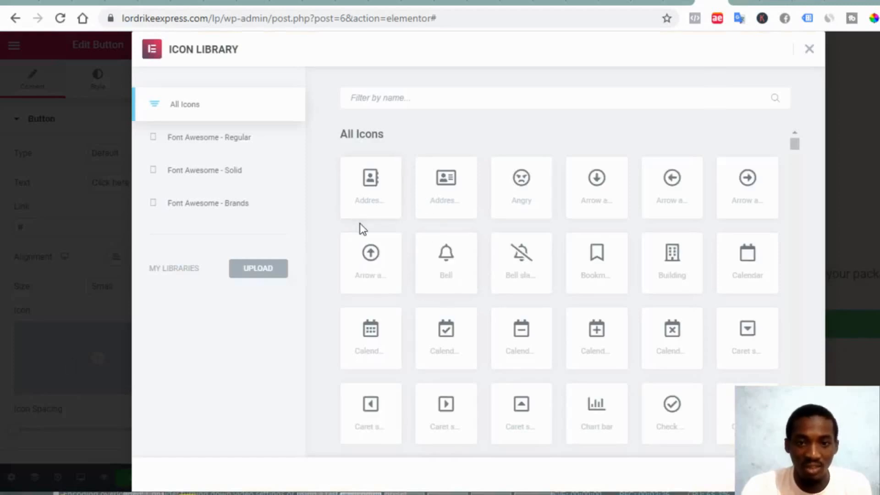
pyautogui.scroll(-2, 474, 298)
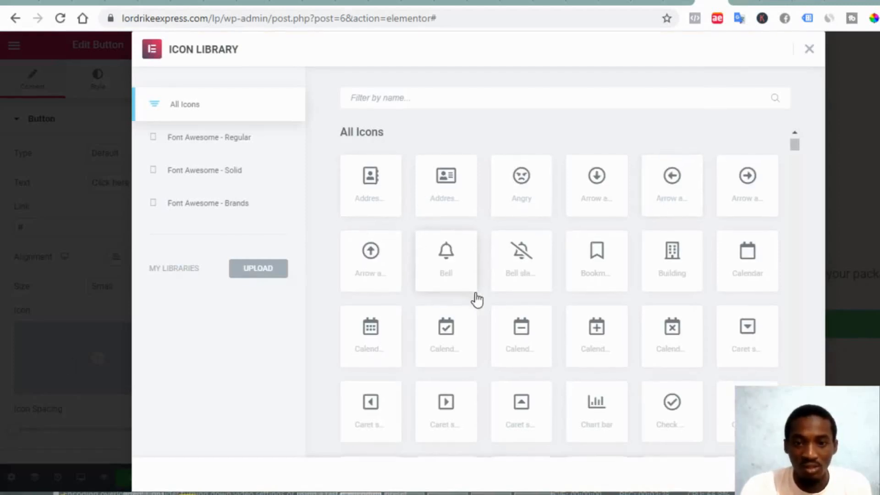
pyautogui.scroll(1, 477, 298)
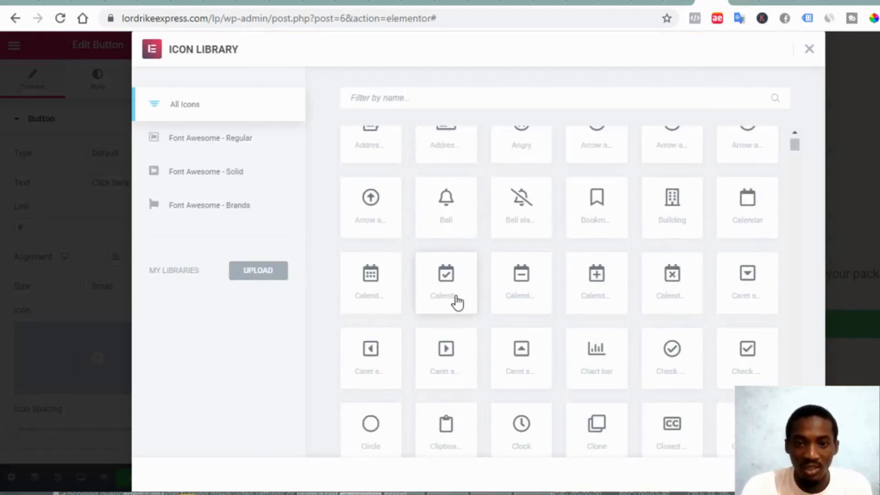
pyautogui.click(390, 223)
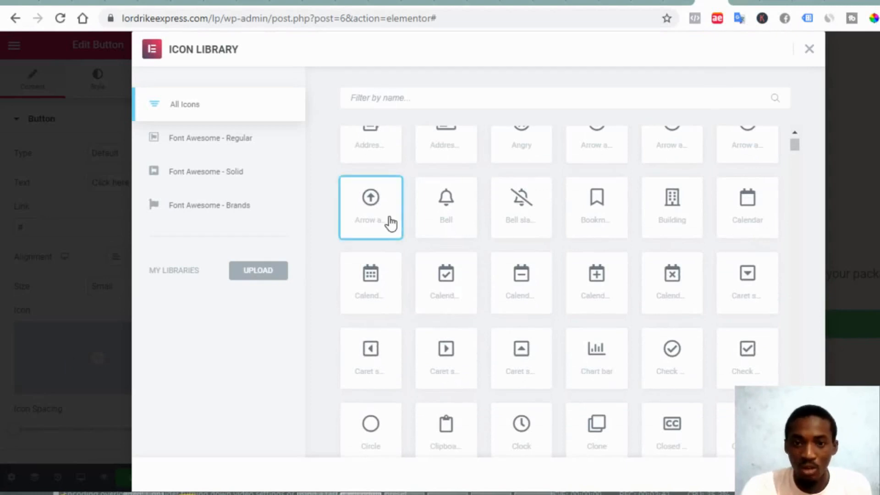
pyautogui.click(791, 475)
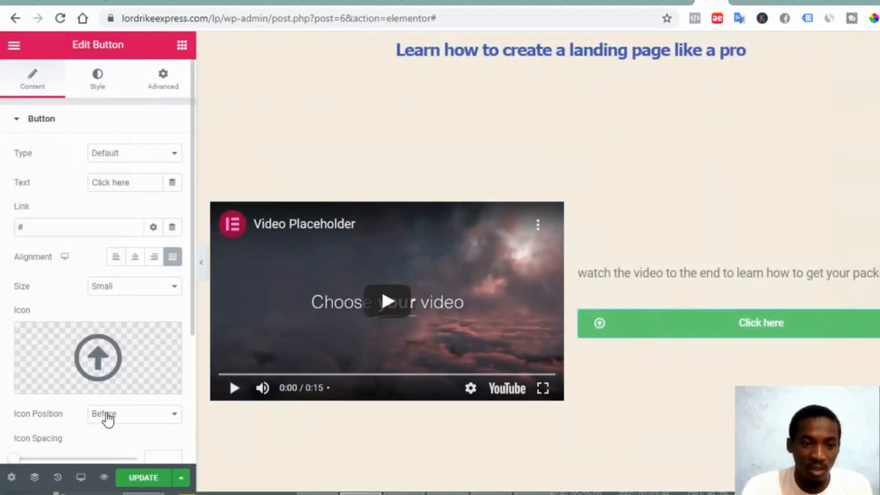
pyautogui.scroll(-2, 107, 419)
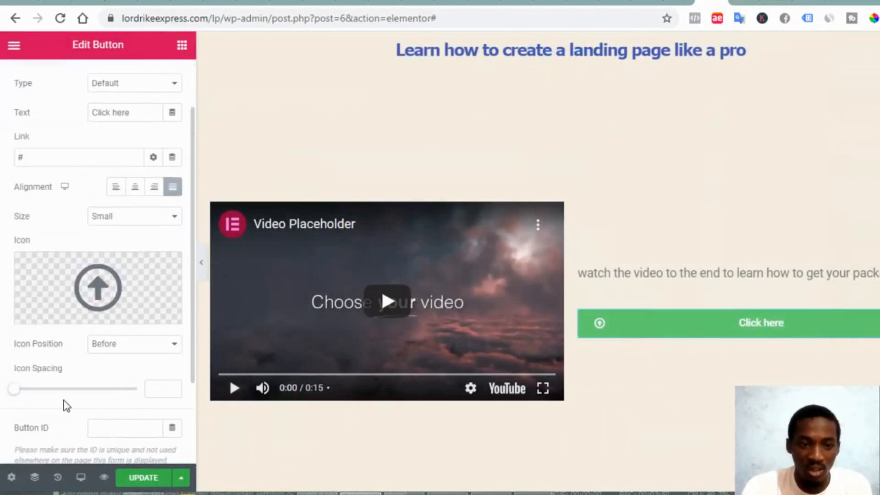
pyautogui.scroll(2, 55, 414)
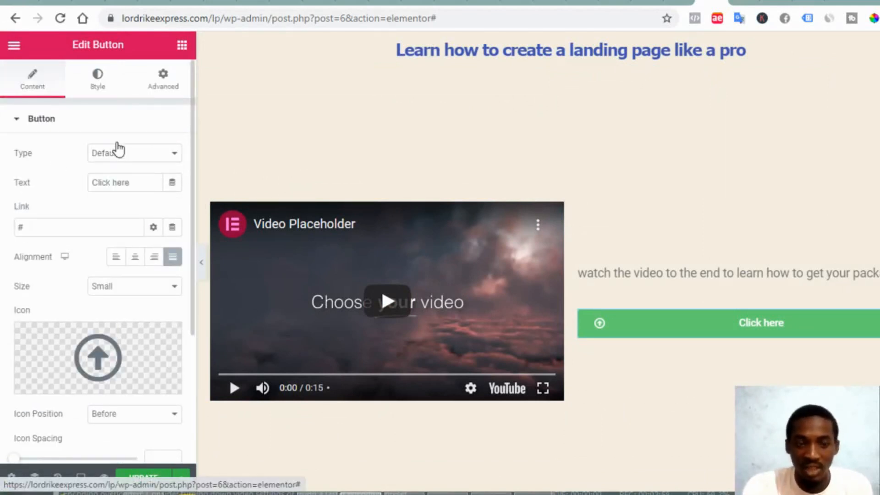
pyautogui.click(98, 78)
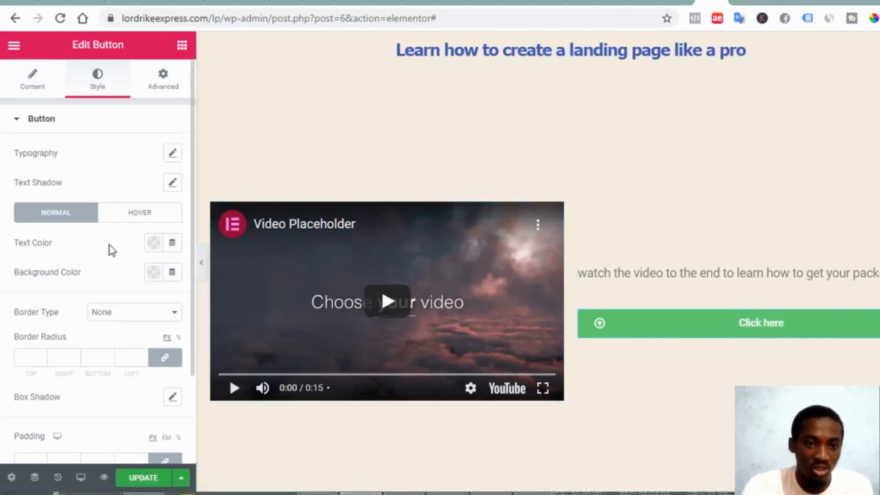
# Set the button's text colour to red #E40E2D
pyautogui.click(154, 243)
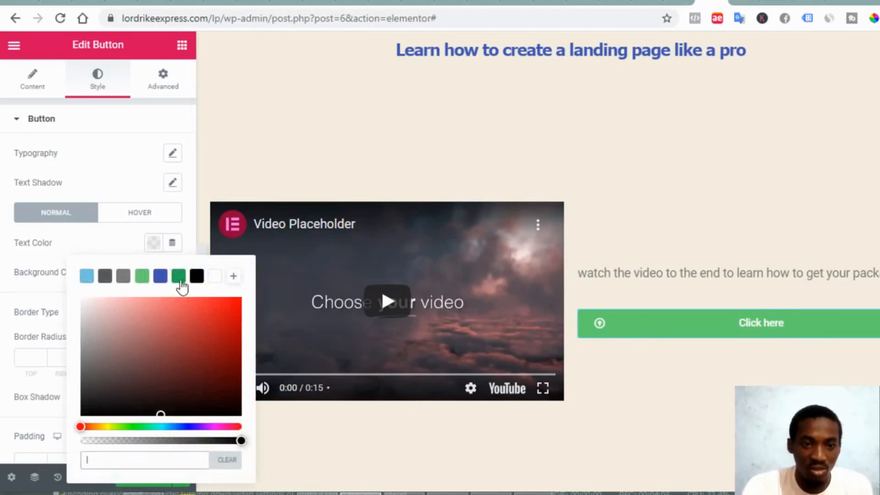
pyautogui.click(179, 276)
pyautogui.moveTo(207, 338); pyautogui.dragTo(231, 311)
pyautogui.click(230, 427)
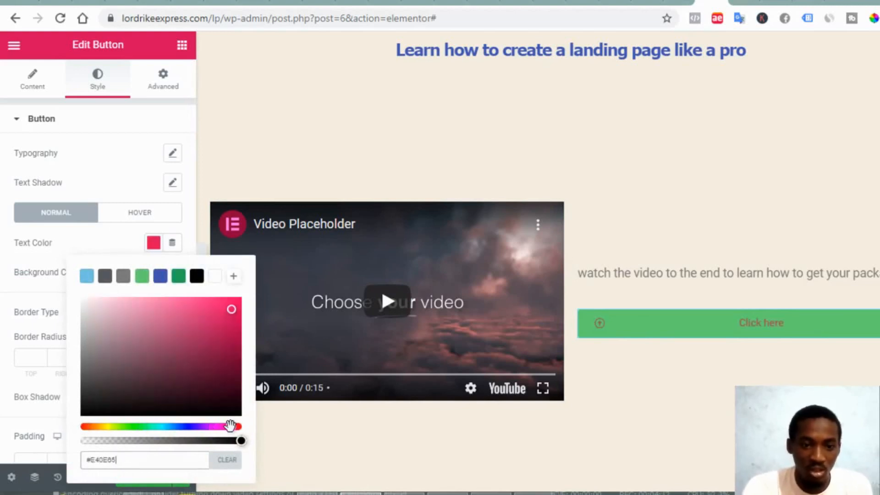
pyautogui.moveTo(235, 427); pyautogui.dragTo(238, 426)
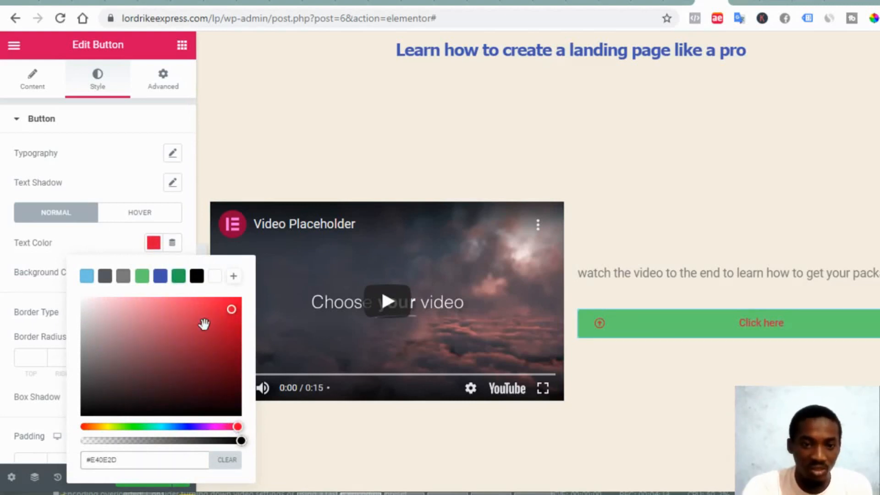
pyautogui.click(32, 268)
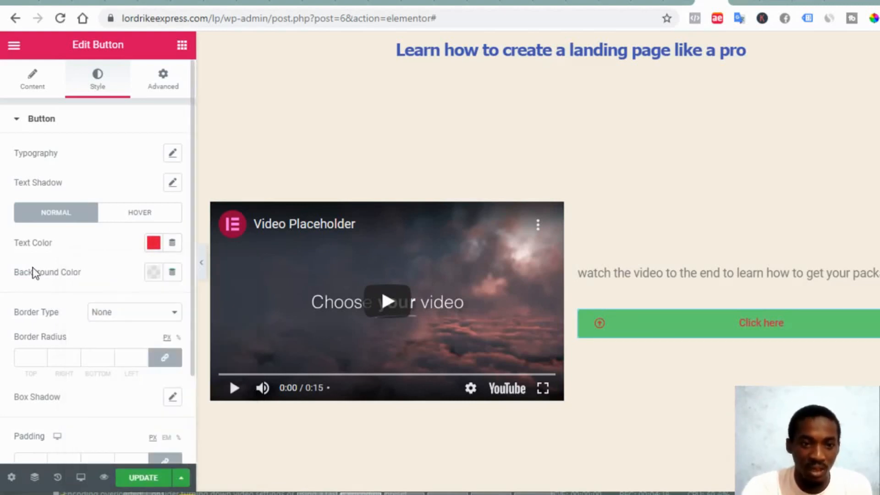
# Give the button a dark, semi-transparent #020101AD background colour
pyautogui.click(153, 273)
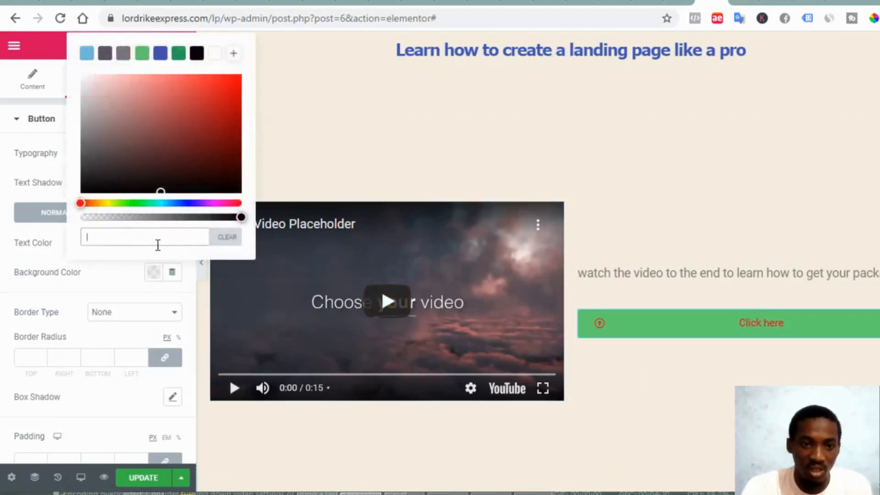
pyautogui.click(82, 216)
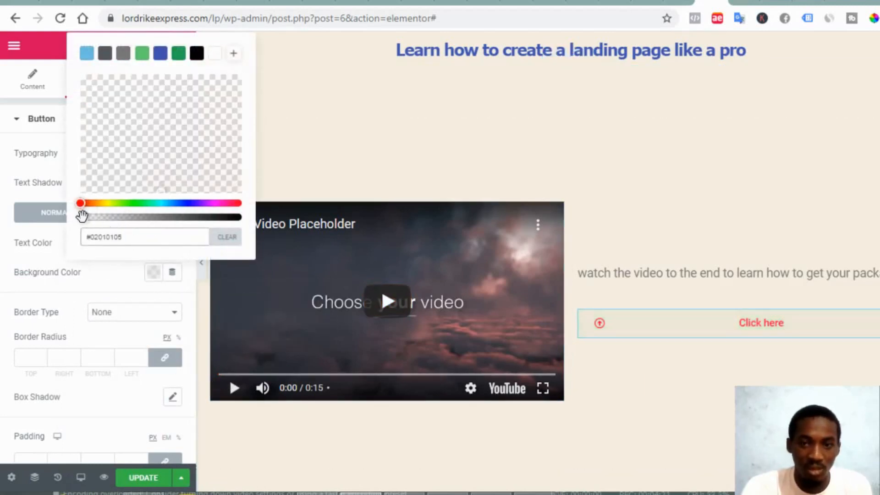
pyautogui.click(190, 218)
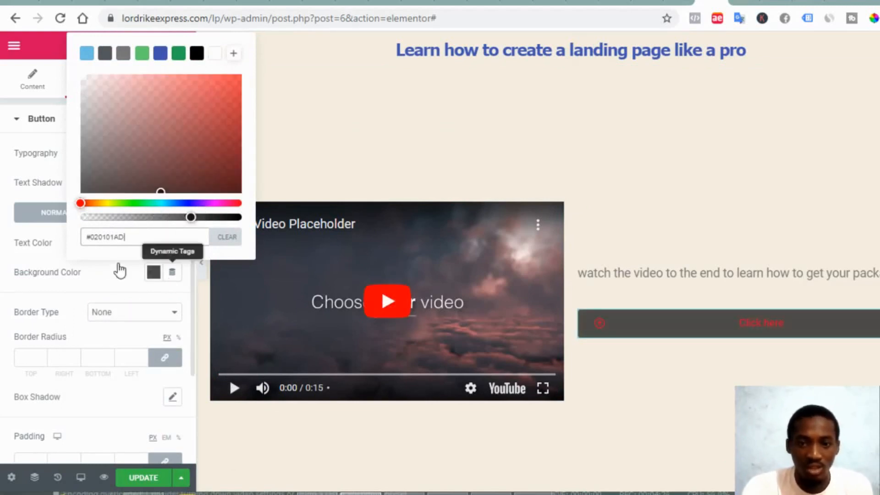
pyautogui.click(79, 296)
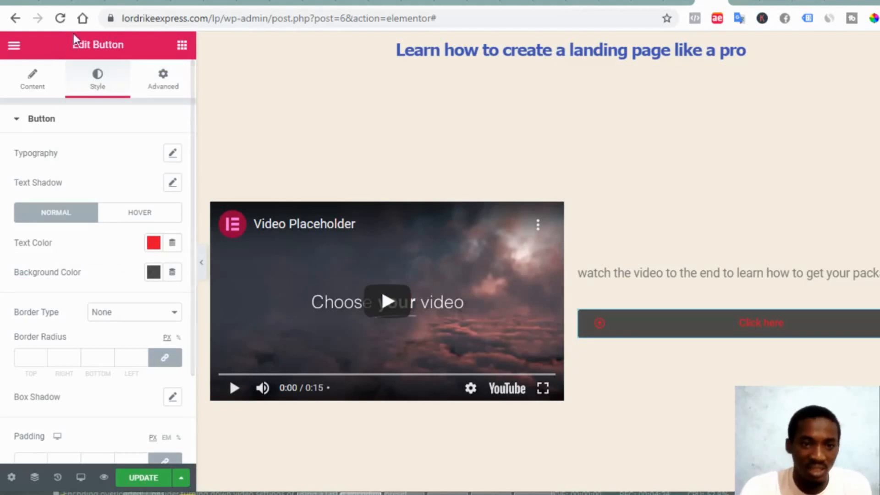
# Give the video section a linked padding of 1 on every side in its Advanced settings
pyautogui.click(33, 93)
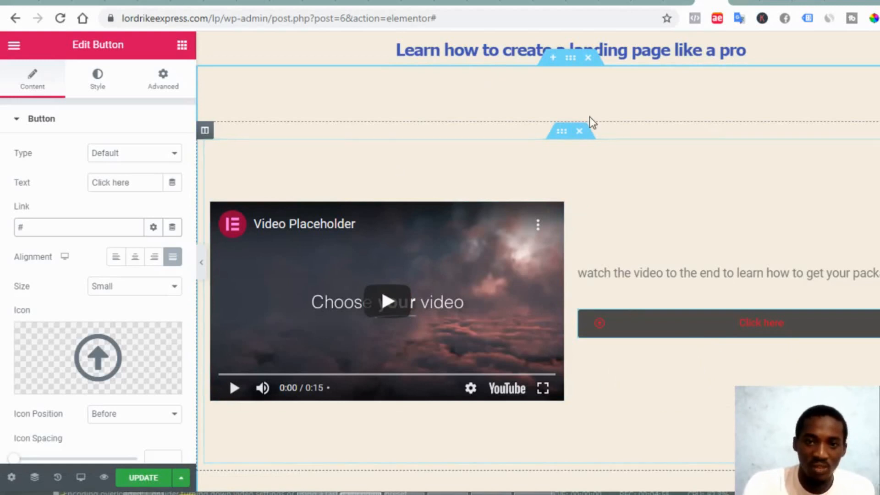
pyautogui.click(569, 59)
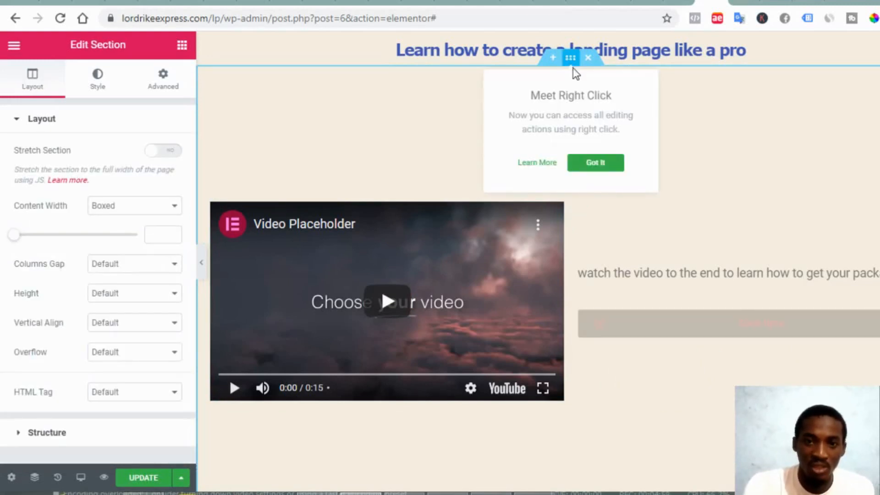
pyautogui.click(164, 87)
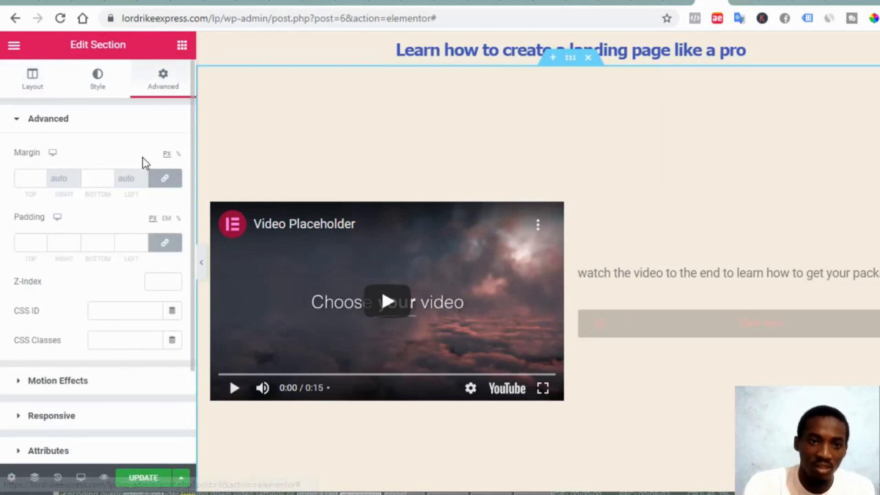
pyautogui.click(40, 243)
pyautogui.write('1')
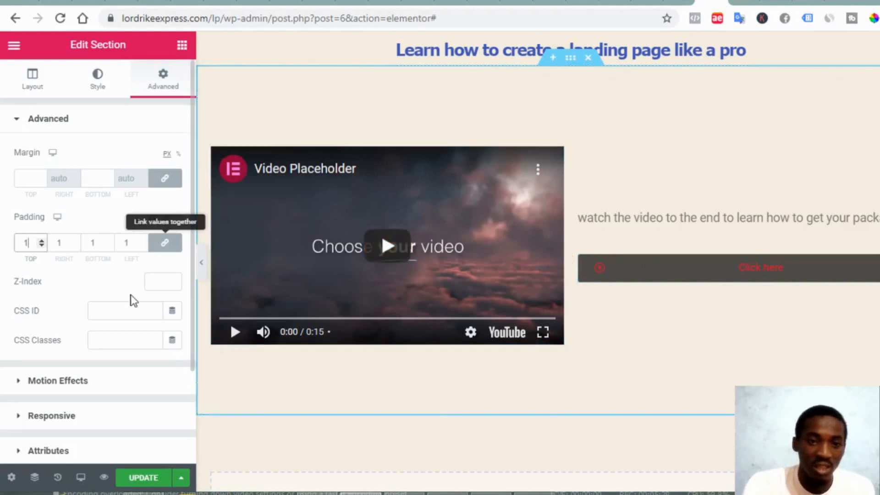
# Search the widgets for 'coun' and drop a Premium Countdown below the video section
pyautogui.click(182, 45)
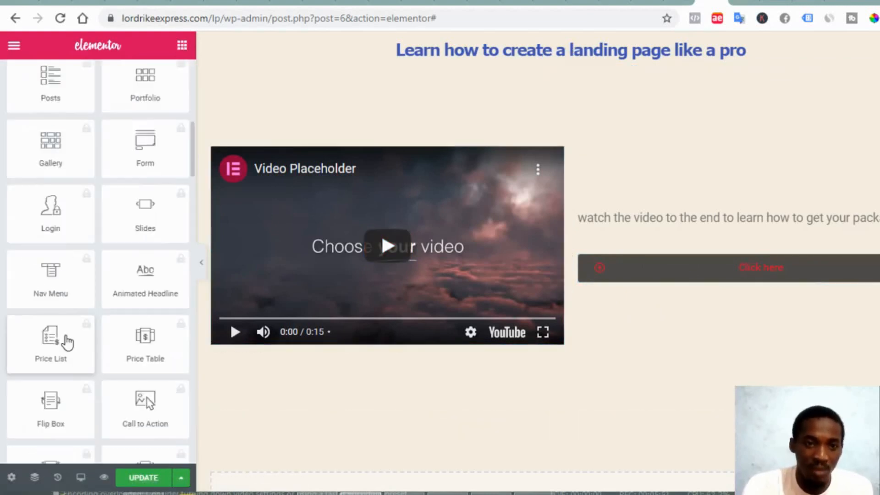
pyautogui.scroll(2, 66, 332)
pyautogui.scroll(8, 144, 138)
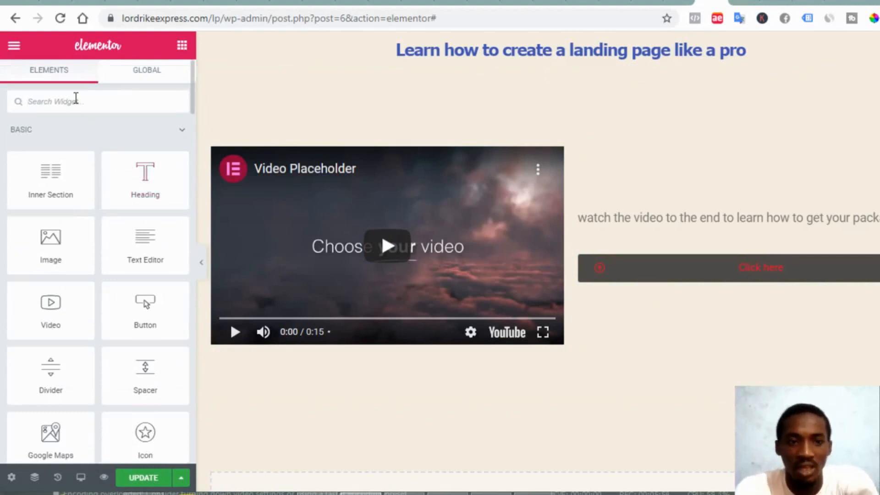
pyautogui.write('time')
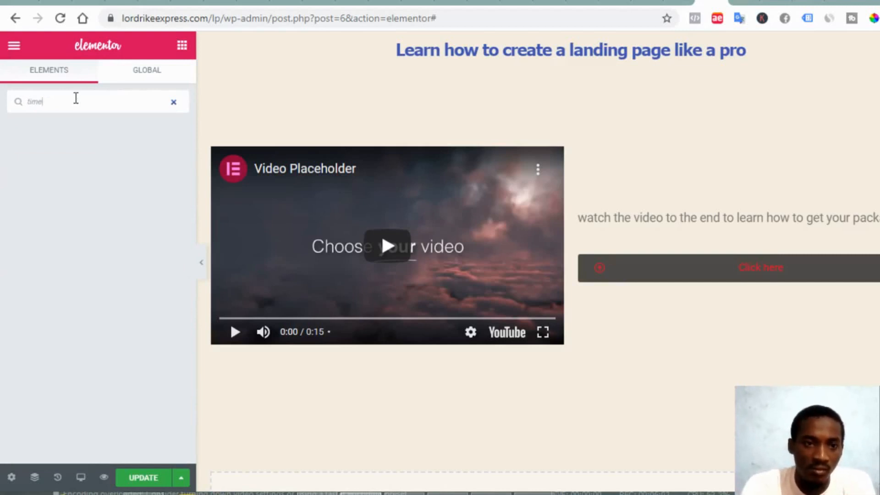
pyautogui.press('BackSpace')
pyautogui.press('BackSpace')
pyautogui.press('BackSpace')
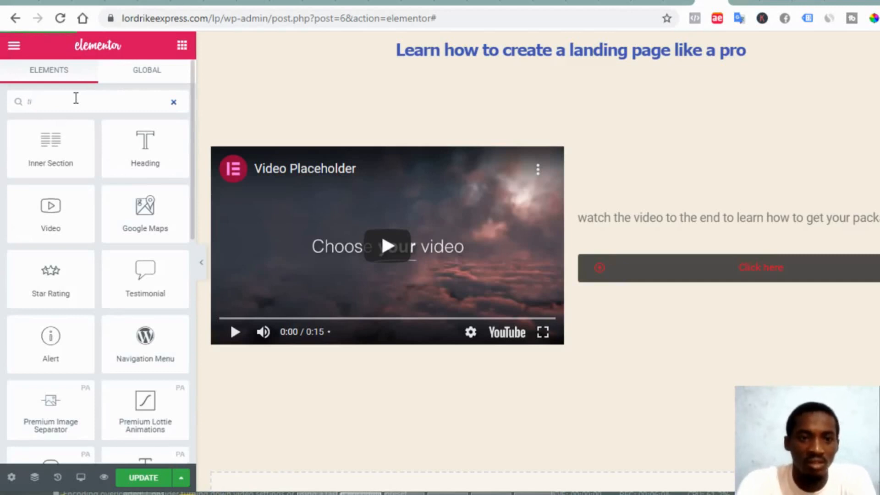
pyautogui.press('BackSpace')
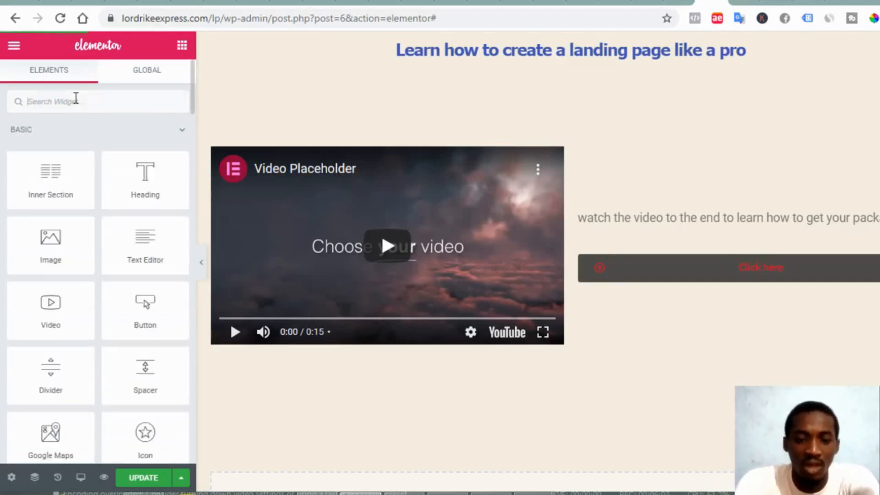
pyautogui.write('oun')
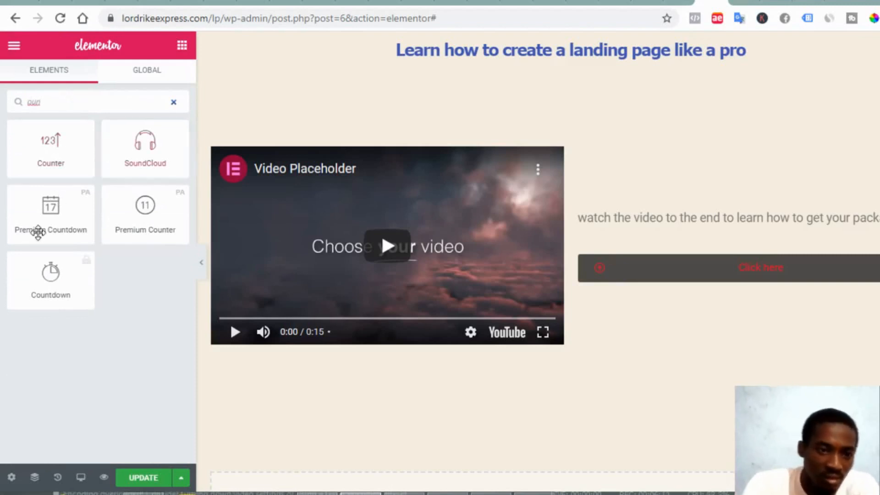
pyautogui.moveTo(36, 210); pyautogui.dragTo(557, 397)
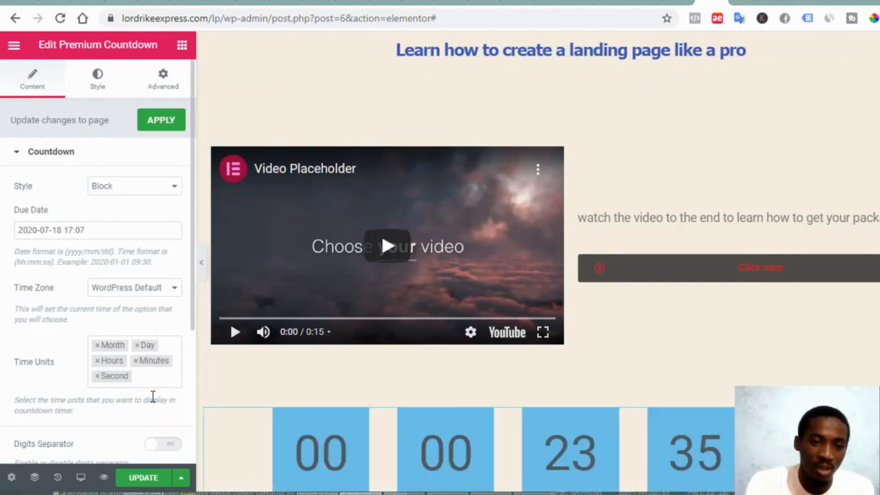
pyautogui.scroll(-2, 356, 442)
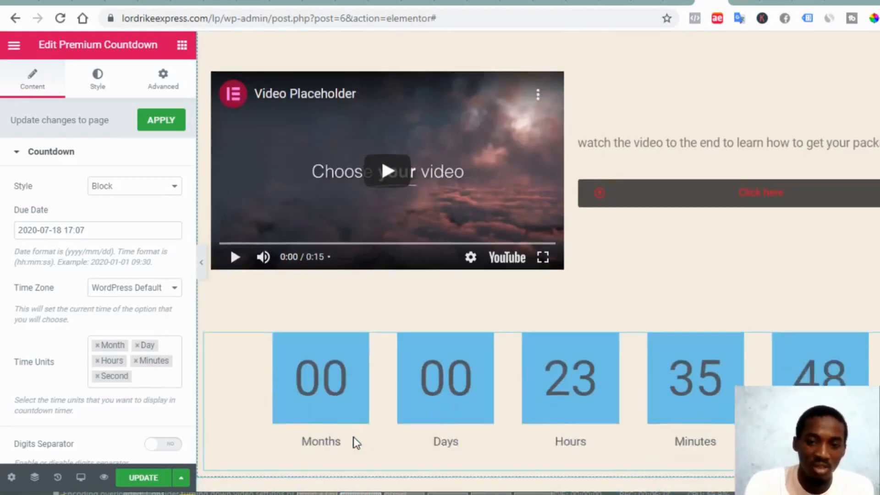
pyautogui.scroll(-1, 356, 442)
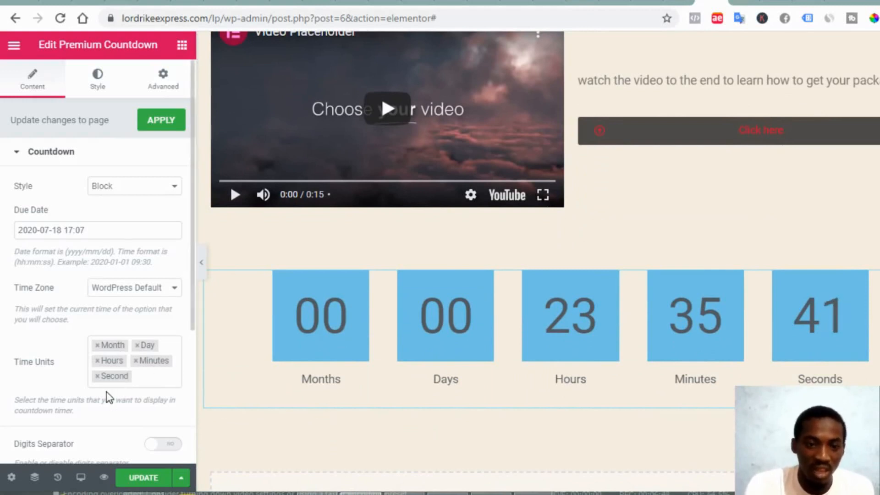
pyautogui.scroll(-3, 108, 399)
pyautogui.scroll(-1, 108, 399)
pyautogui.scroll(2, 109, 397)
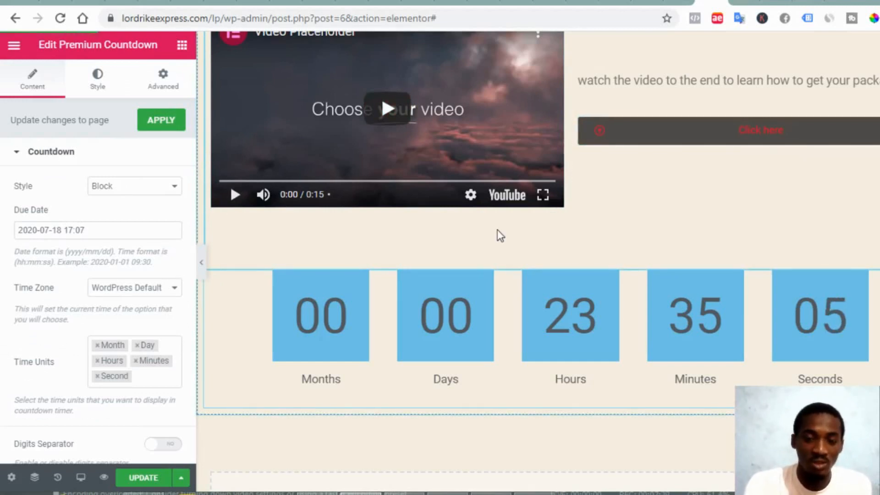
pyautogui.scroll(3, 499, 234)
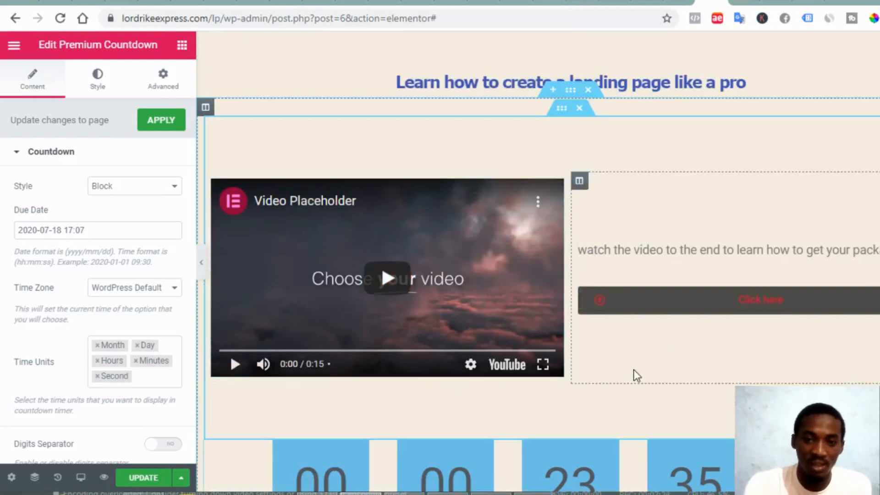
pyautogui.scroll(-1, 635, 374)
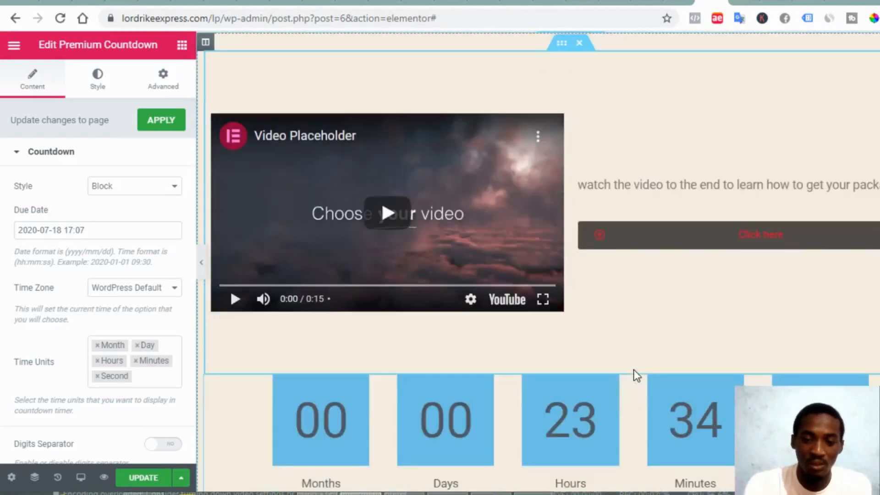
pyautogui.scroll(1, 731, 364)
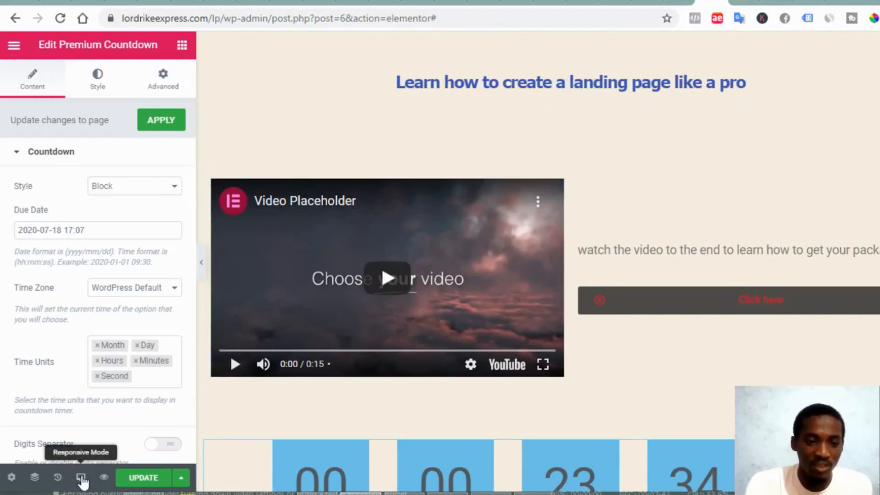
# Switch the preview to Mobile width and scroll through the stacked page
pyautogui.click(82, 479)
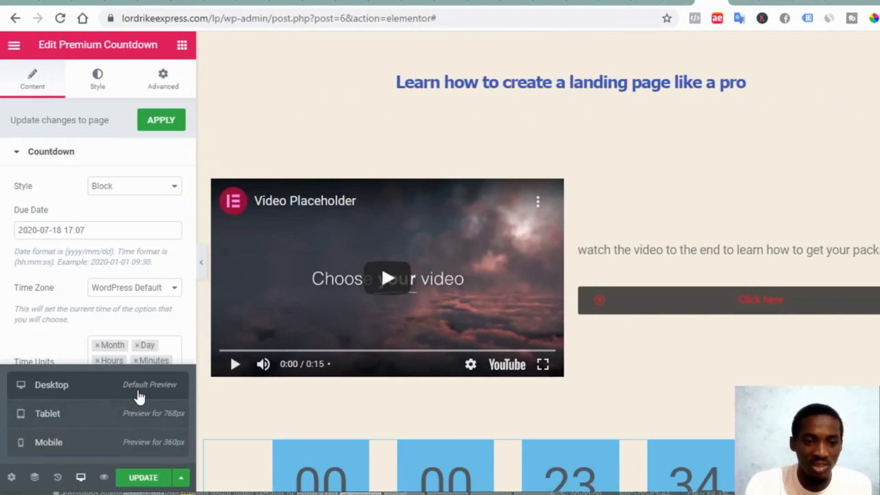
pyautogui.click(109, 447)
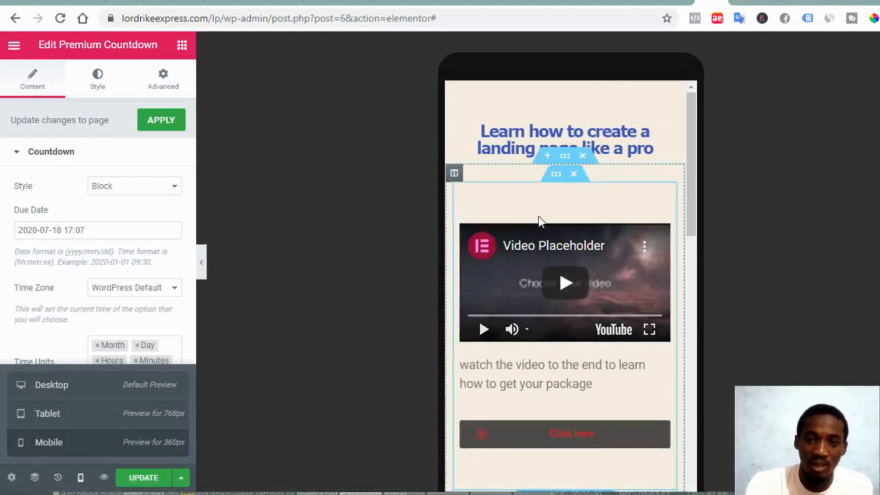
pyautogui.scroll(-4, 603, 271)
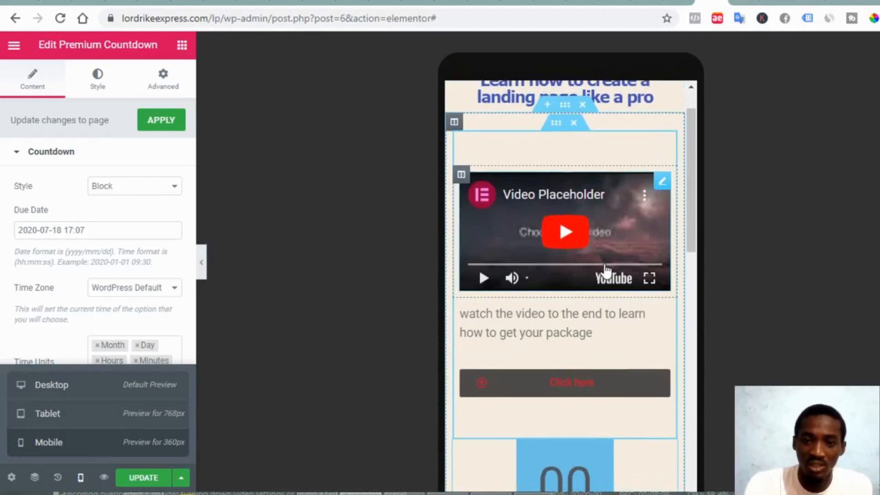
pyautogui.scroll(-1, 606, 271)
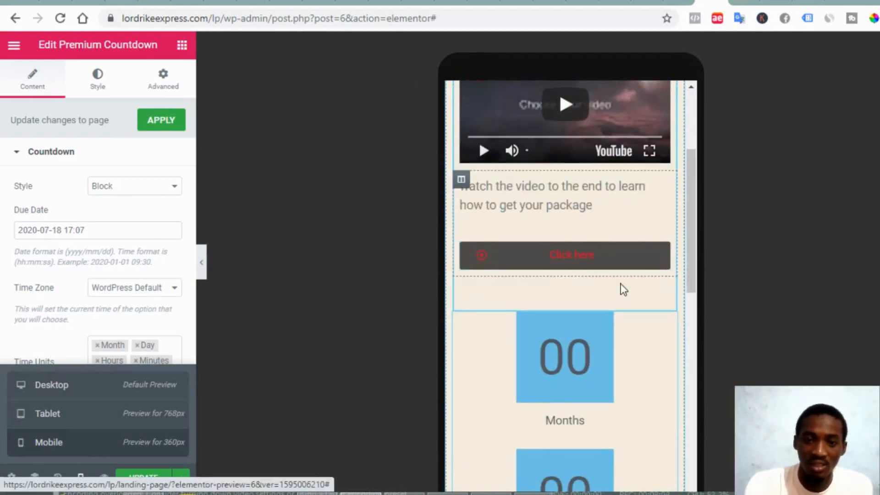
pyautogui.scroll(-9, 618, 372)
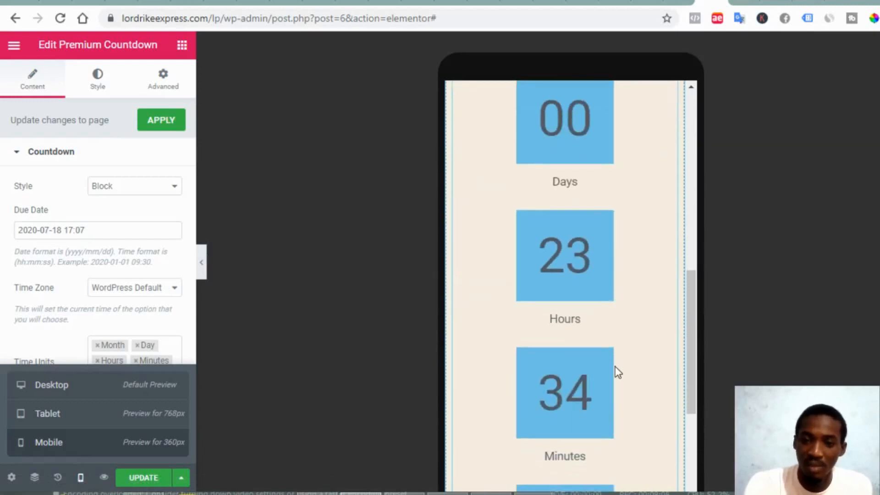
pyautogui.scroll(-1, 618, 372)
pyautogui.scroll(-3, 614, 367)
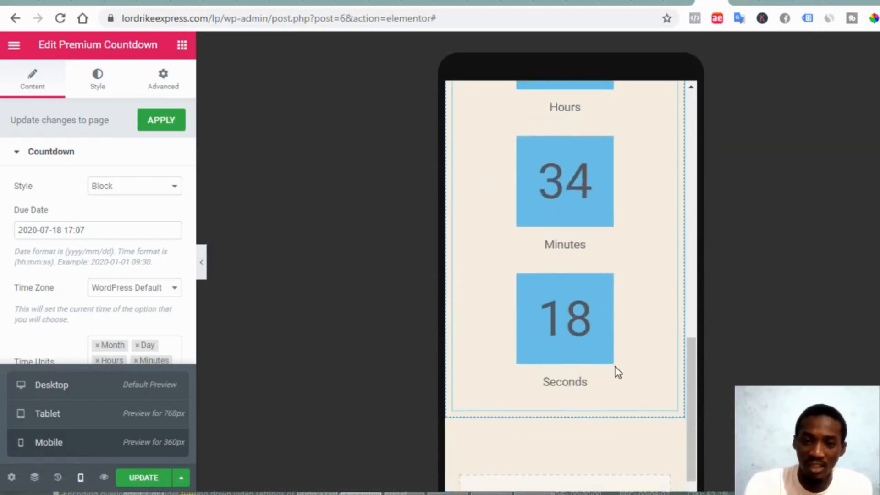
pyautogui.scroll(7, 615, 367)
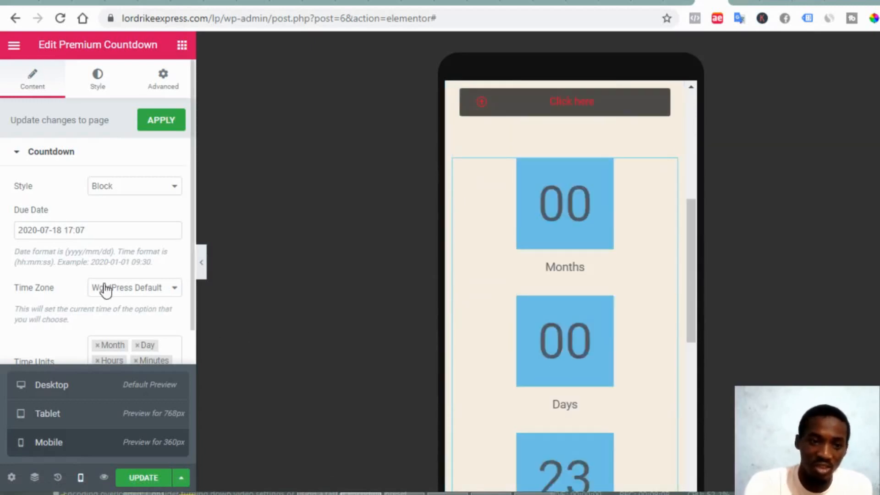
# Keep the countdown's time zone at WordPress Default and show its Style settings
pyautogui.click(90, 289)
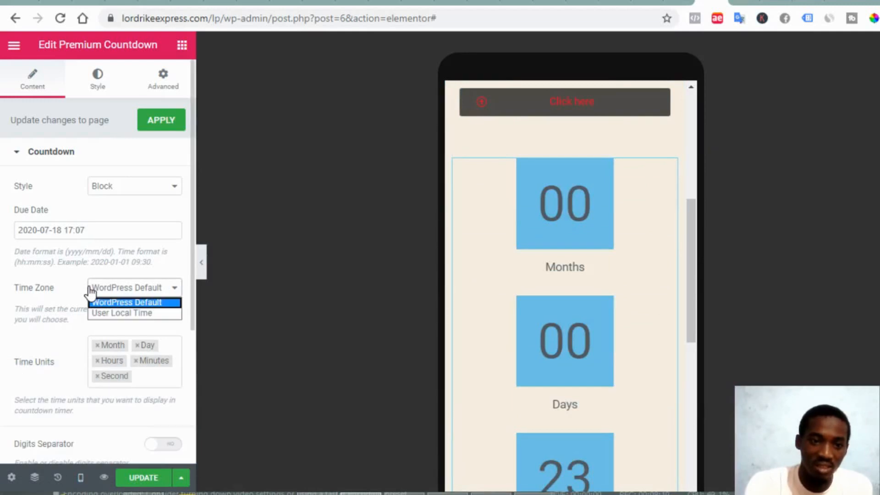
pyautogui.click(98, 85)
pyautogui.click(98, 84)
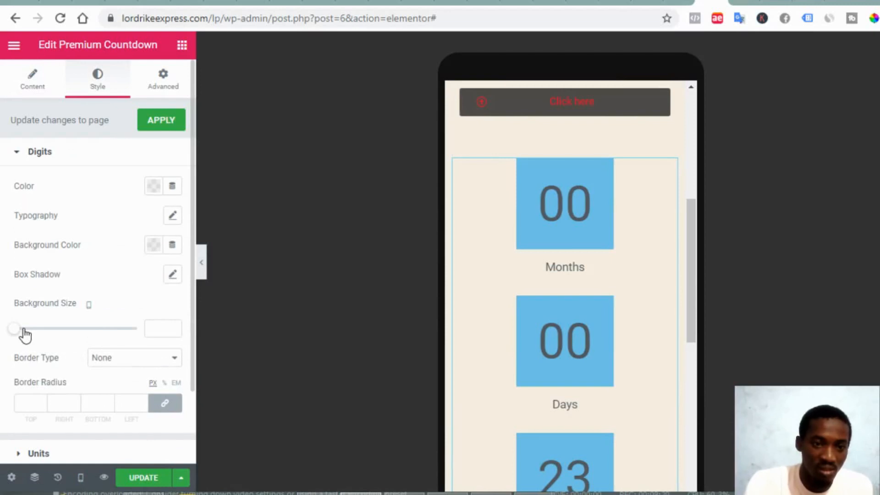
# Set the countdown digits' mobile Background Size to 1, fitting two blocks per row
pyautogui.moveTo(14, 329)
pyautogui.mouseDown()
pyautogui.moveTo(22, 328)
pyautogui.moveTo(7, 330)
pyautogui.mouseUp()
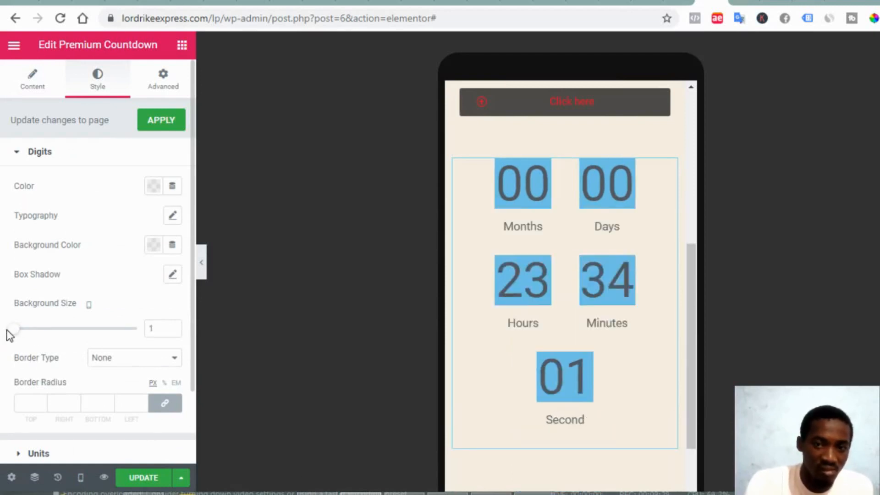
pyautogui.click(22, 330)
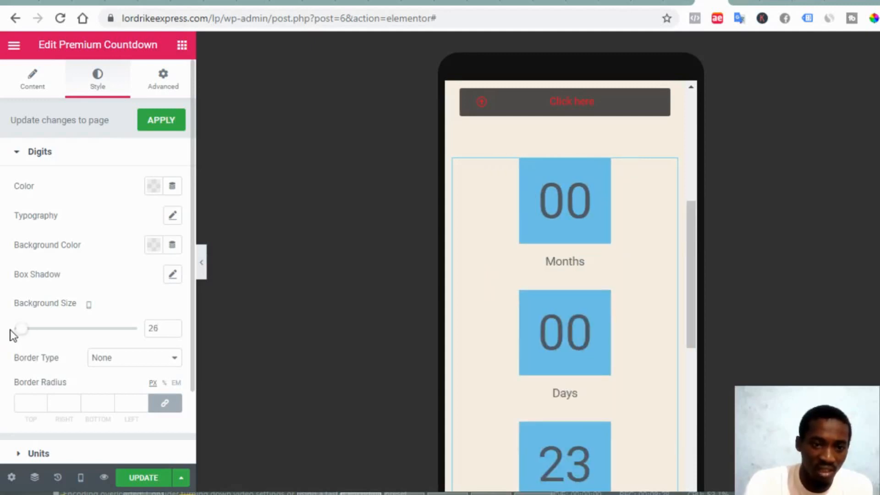
pyautogui.doubleClick(153, 329)
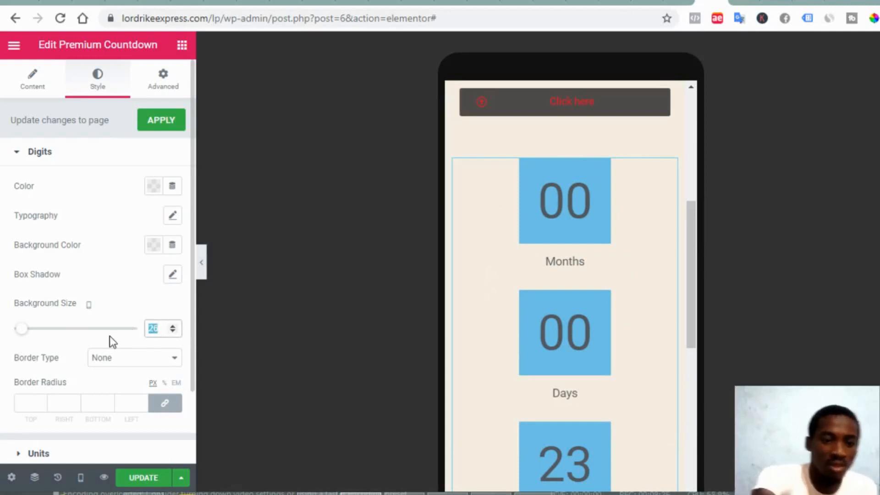
pyautogui.write('1')
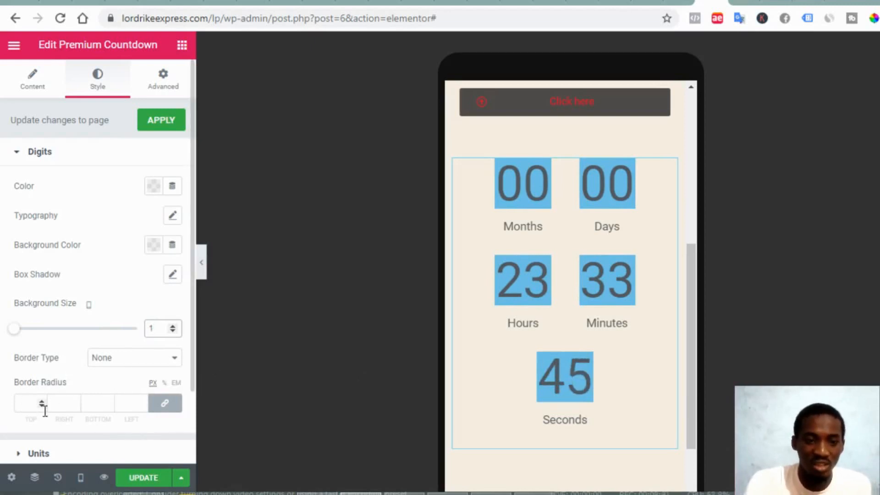
pyautogui.scroll(-1, 36, 416)
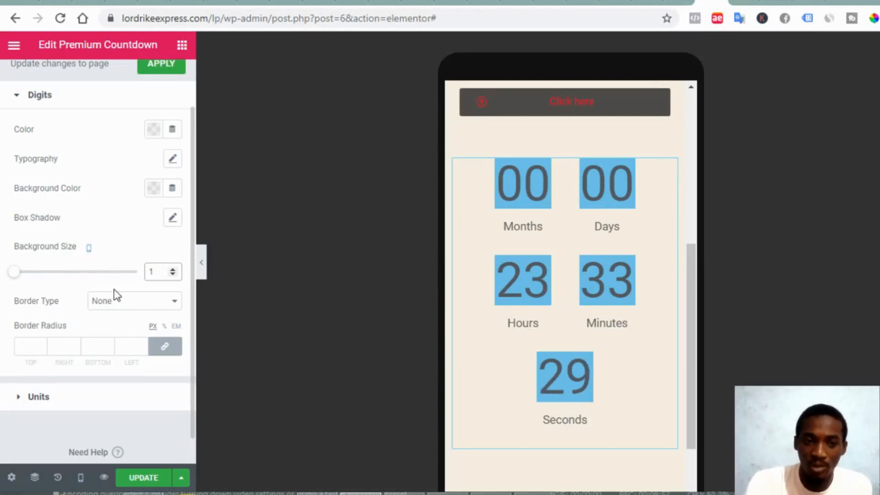
# Switch the preview to Tablet width and scroll back to the page top
pyautogui.click(80, 477)
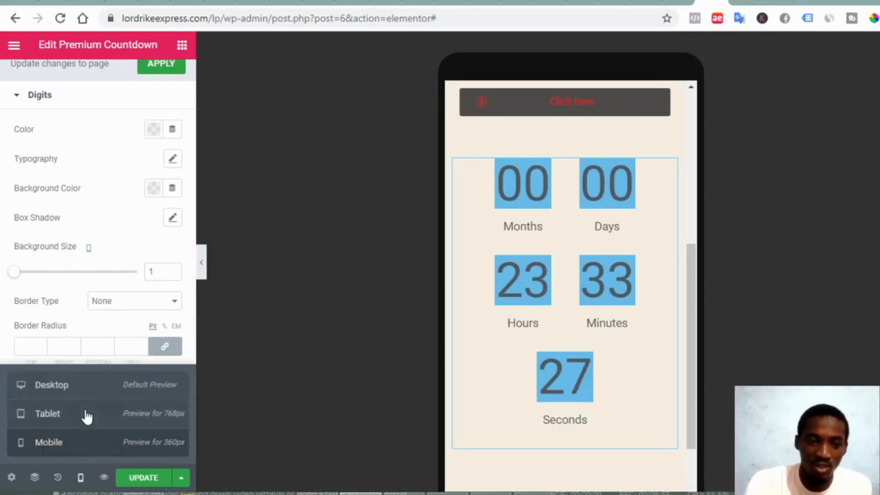
pyautogui.click(85, 396)
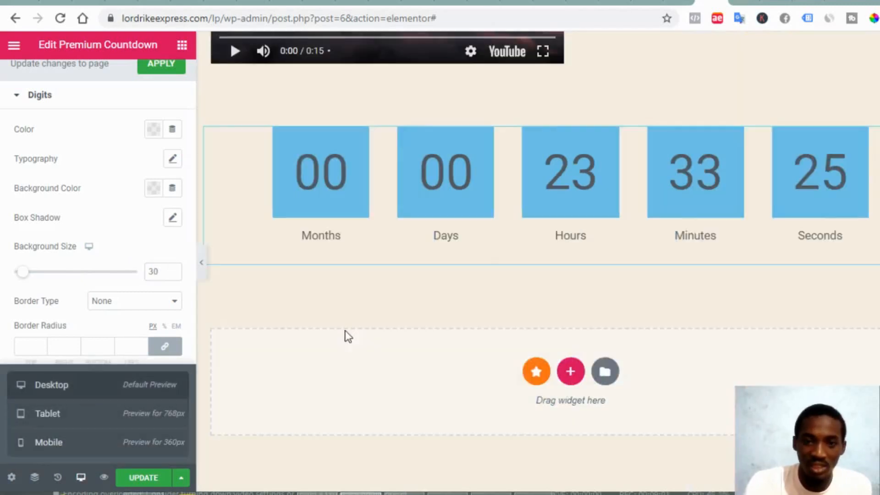
pyautogui.click(116, 422)
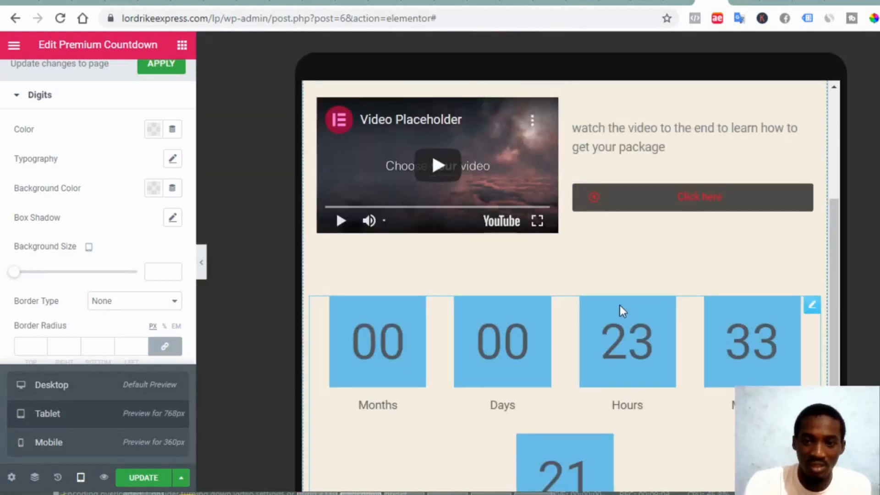
pyautogui.scroll(3, 558, 298)
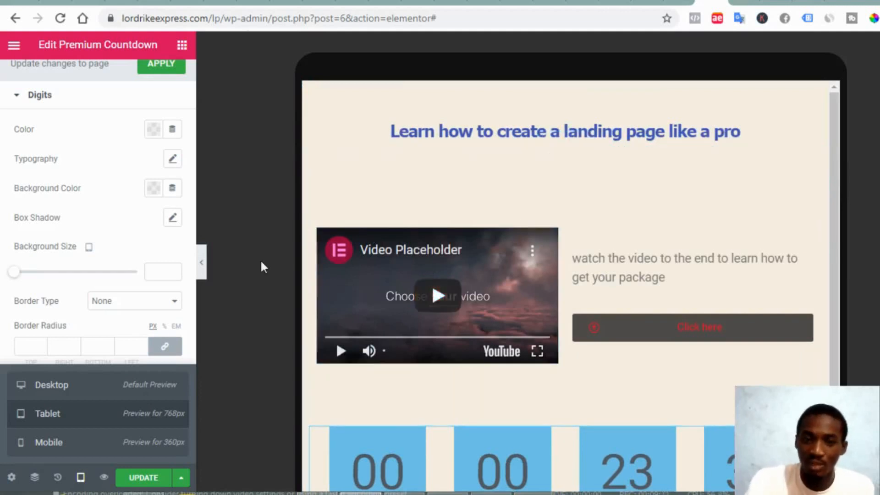
pyautogui.click(121, 251)
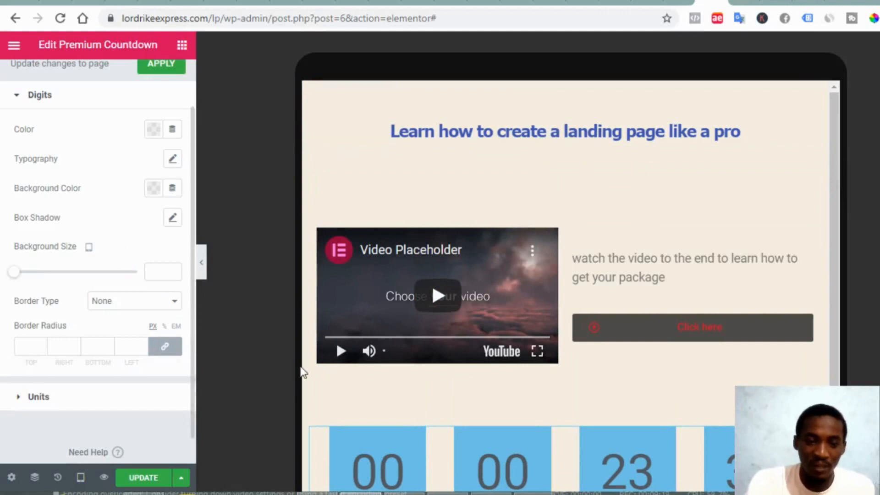
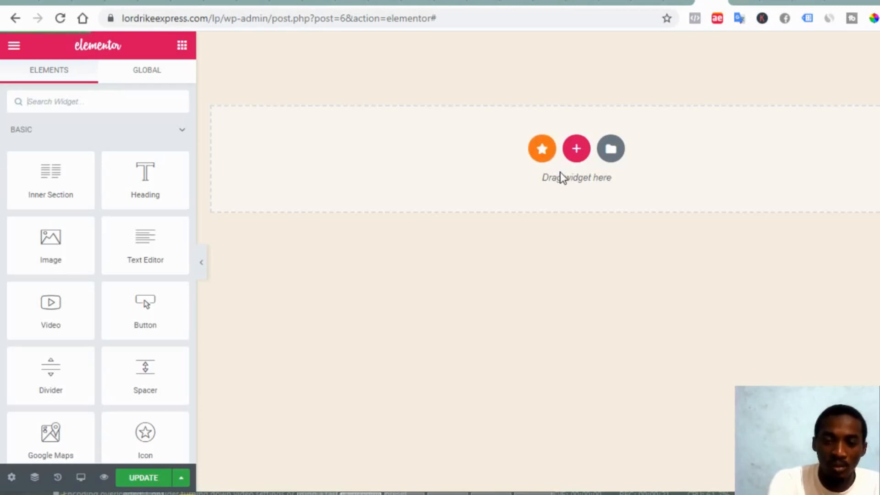
# Browse the template library's Pages and insert the Homepage – Study template
pyautogui.click(576, 148)
pyautogui.click(692, 214)
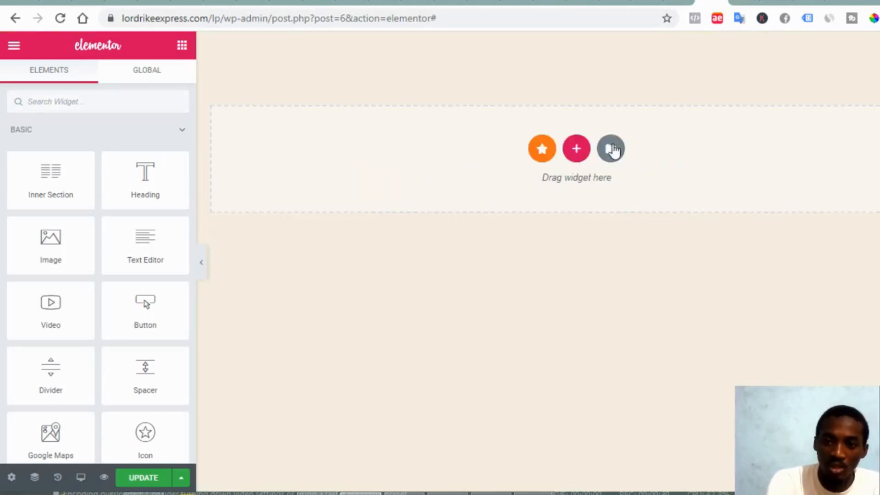
pyautogui.click(611, 149)
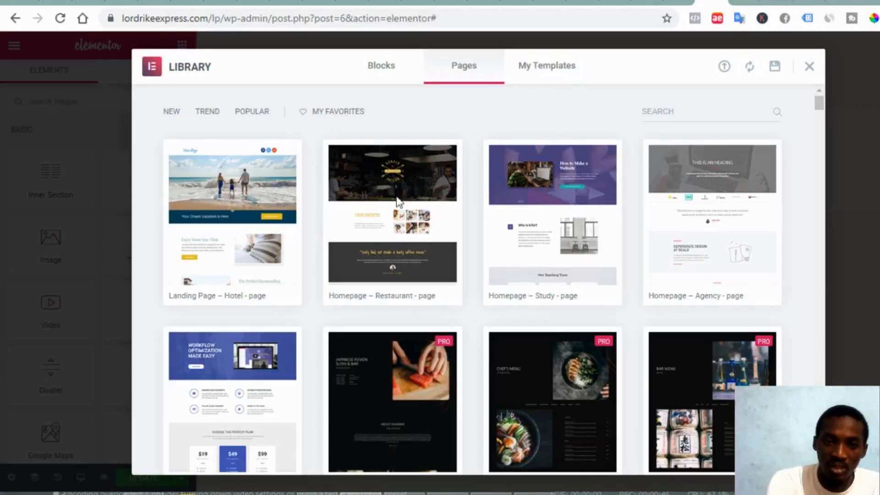
pyautogui.moveTo(664, 284)
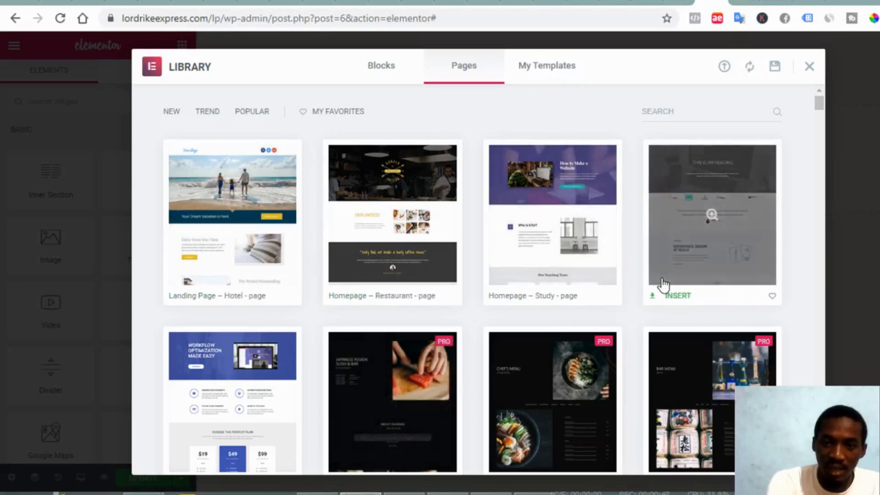
pyautogui.scroll(-8, 609, 357)
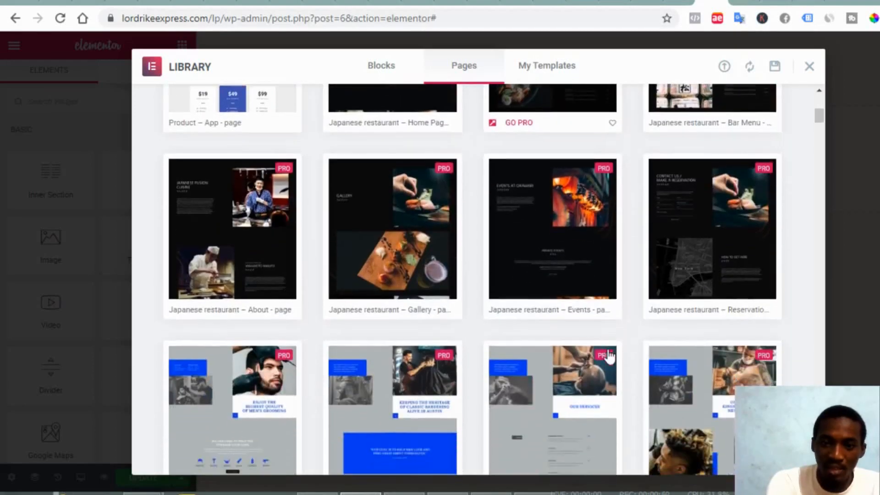
pyautogui.scroll(-2, 610, 357)
pyautogui.scroll(10, 609, 356)
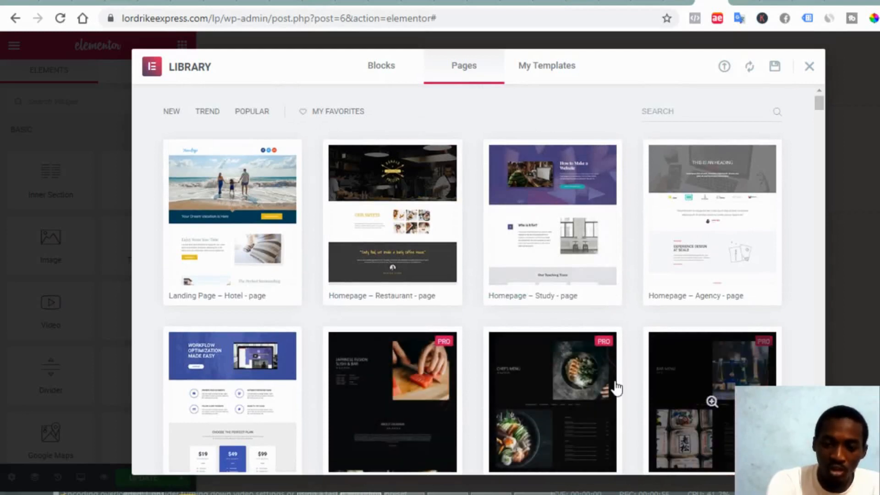
pyautogui.scroll(-4, 617, 388)
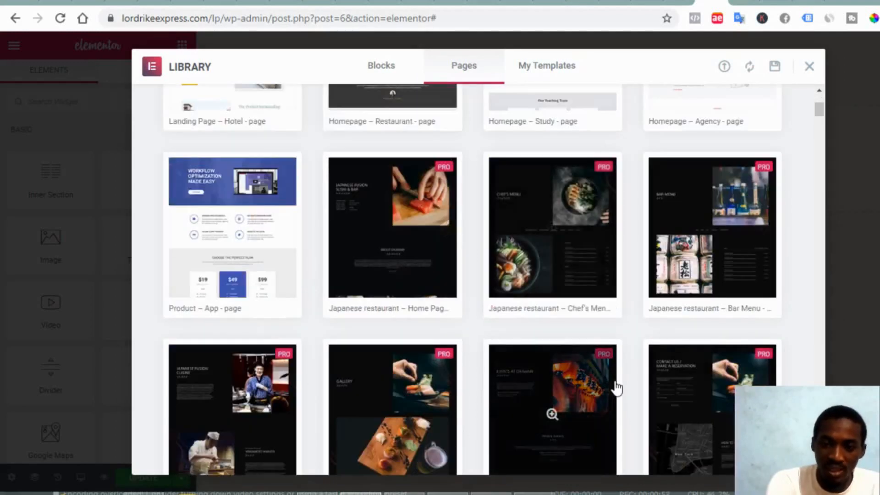
pyautogui.scroll(-5, 640, 456)
pyautogui.scroll(9, 640, 456)
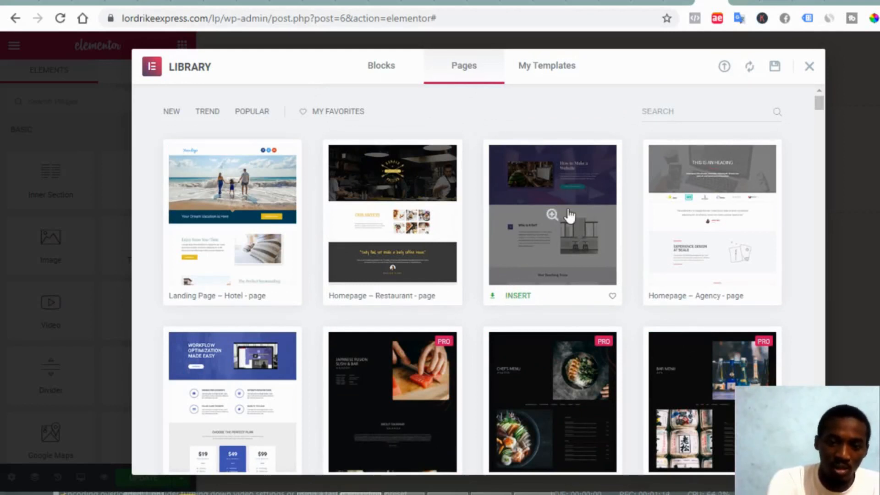
pyautogui.click(515, 302)
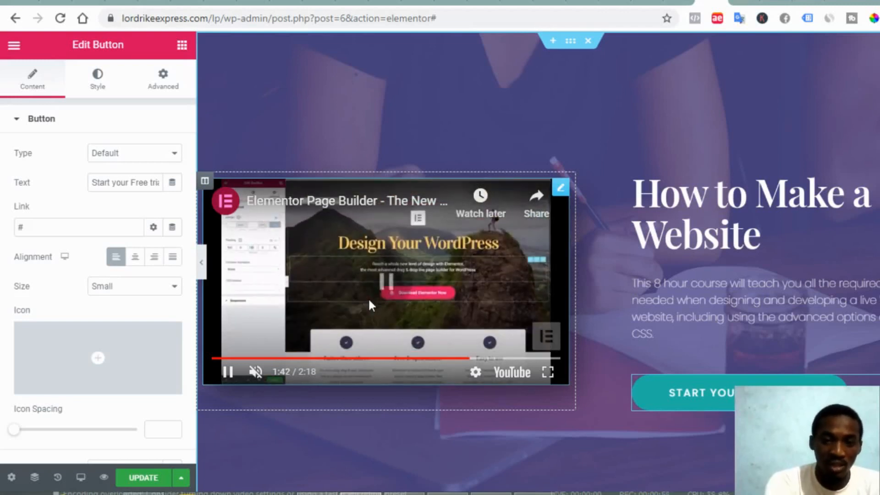
# Pause the hero video and set its Autoplay and Mute options to No
pyautogui.click(368, 298)
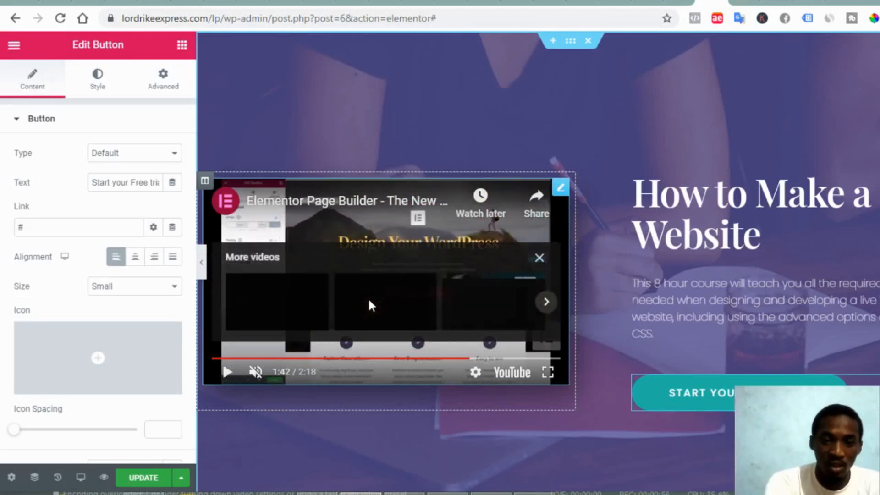
pyautogui.click(562, 189)
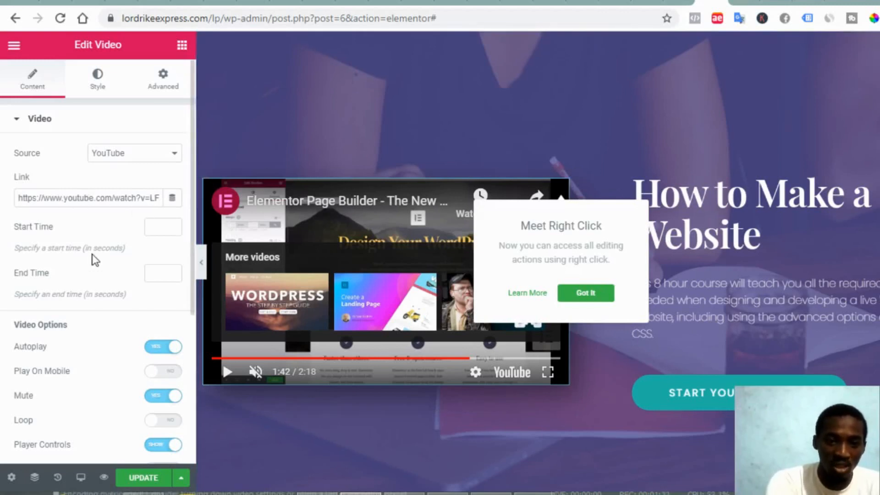
pyautogui.scroll(-1, 120, 311)
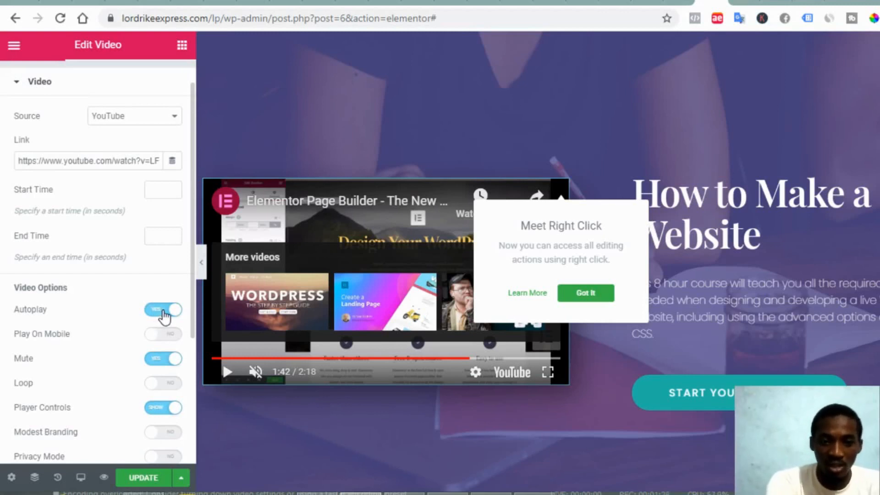
pyautogui.click(164, 315)
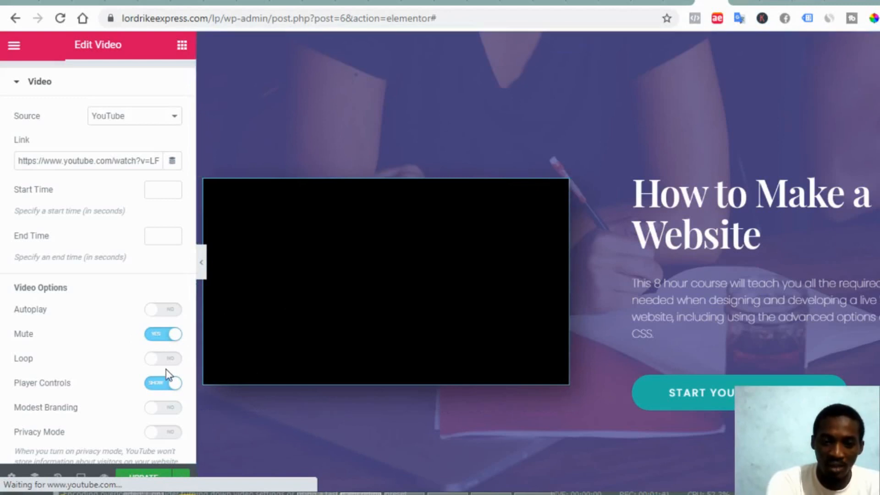
pyautogui.click(160, 342)
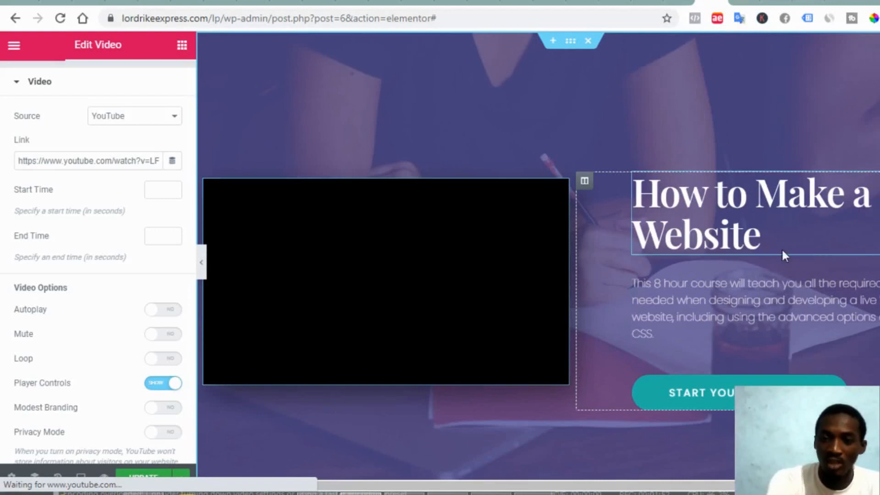
# Replace 'Website' in the hero heading with 'Landing Page Like A Pro'
pyautogui.click(755, 241)
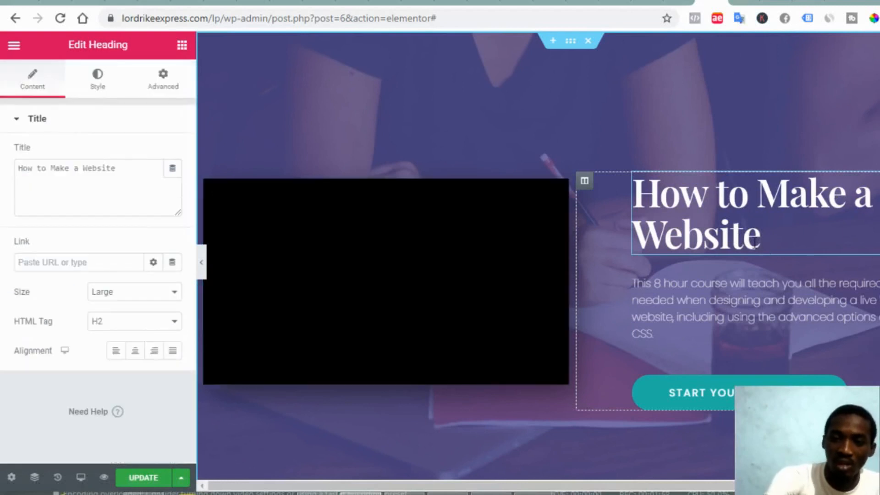
pyautogui.hotkey('shift', 'Left')
pyautogui.hotkey('shift', 'Left')
pyautogui.hotkey('shift', 'Left')
pyautogui.hotkey('shift', 'Left')
pyautogui.hotkey('shift', 'Left')
pyautogui.hotkey('shift', 'Left')
pyautogui.hotkey('shift', 'Left')
pyautogui.hotkey('shift', 'Left')
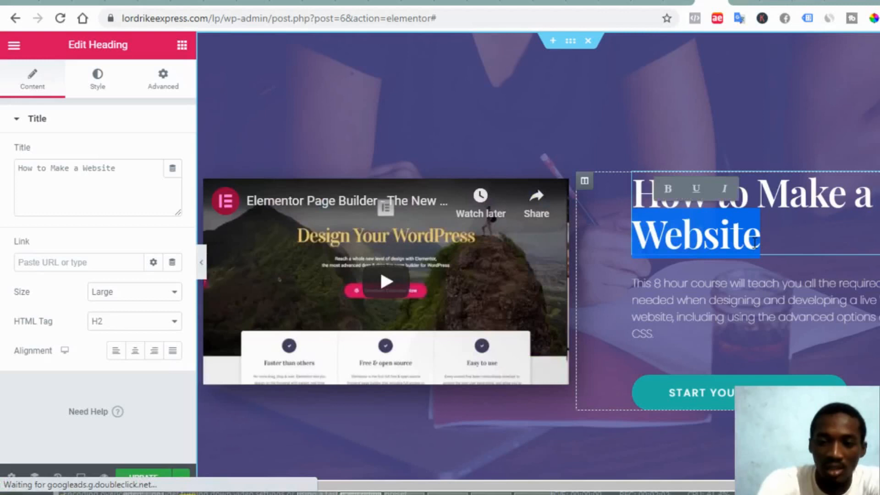
pyautogui.press('BackSpace')
pyautogui.write('Landing')
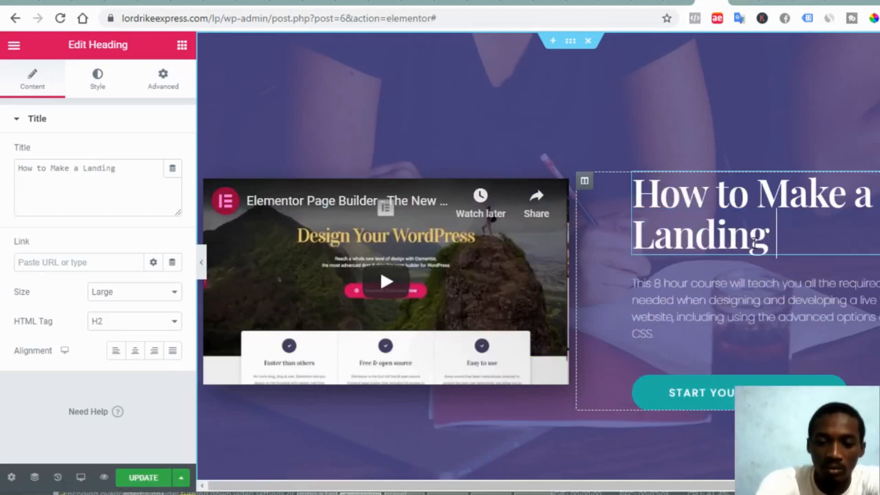
pyautogui.write(' Page')
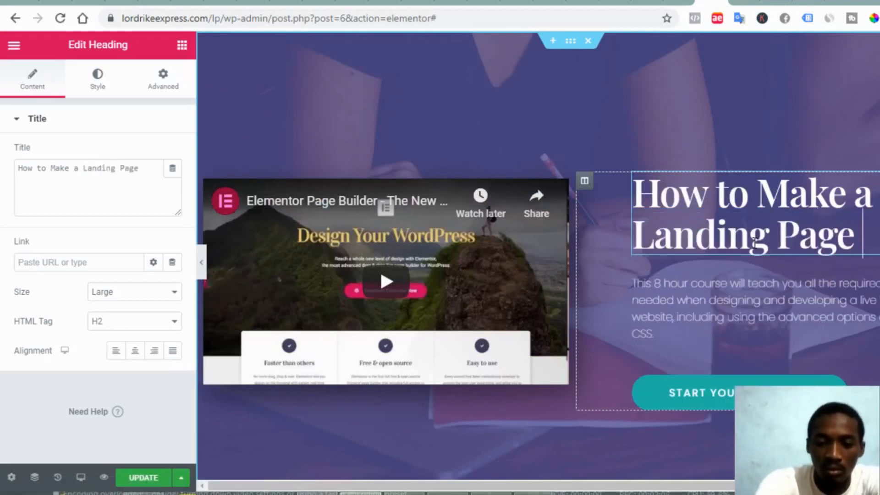
pyautogui.write(' Like a')
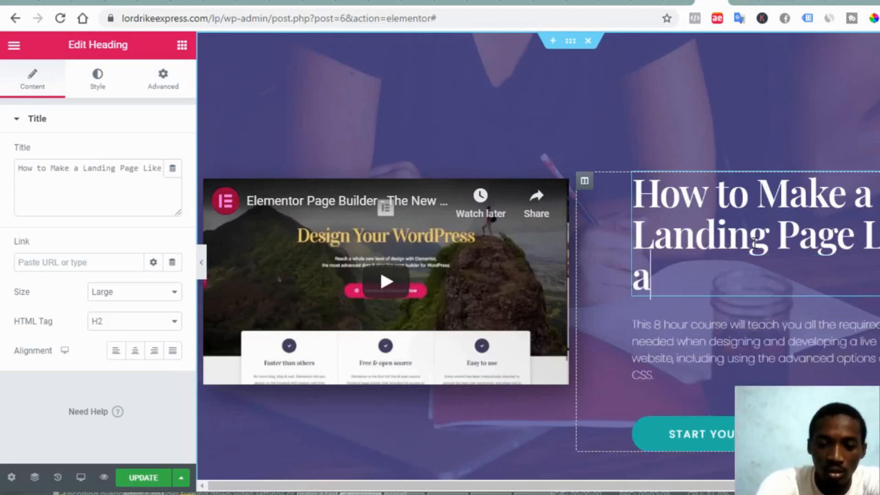
pyautogui.write('A')
pyautogui.press('BackSpace')
pyautogui.press('BackSpace')
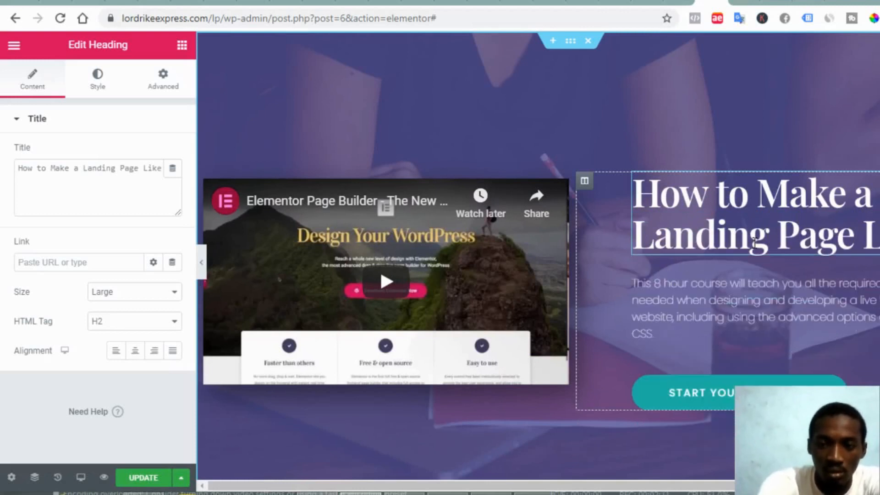
pyautogui.write('A Pro')
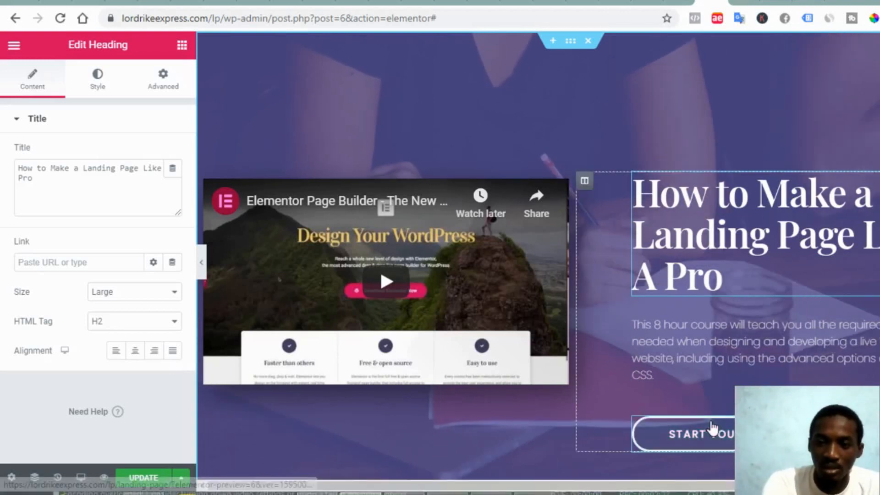
# Select the image beside 'Who is it for?' and start a replacement upload, then cancel, keeping the original
pyautogui.click(720, 434)
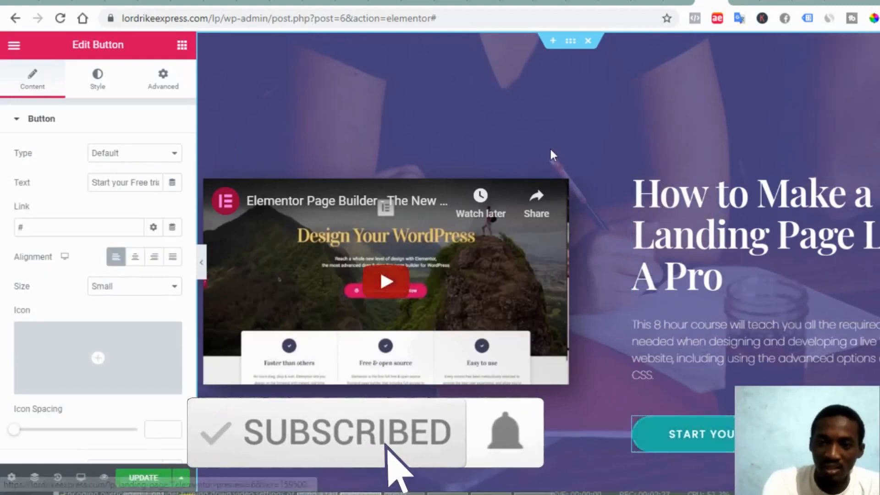
pyautogui.scroll(-5, 588, 406)
pyautogui.scroll(-6, 587, 401)
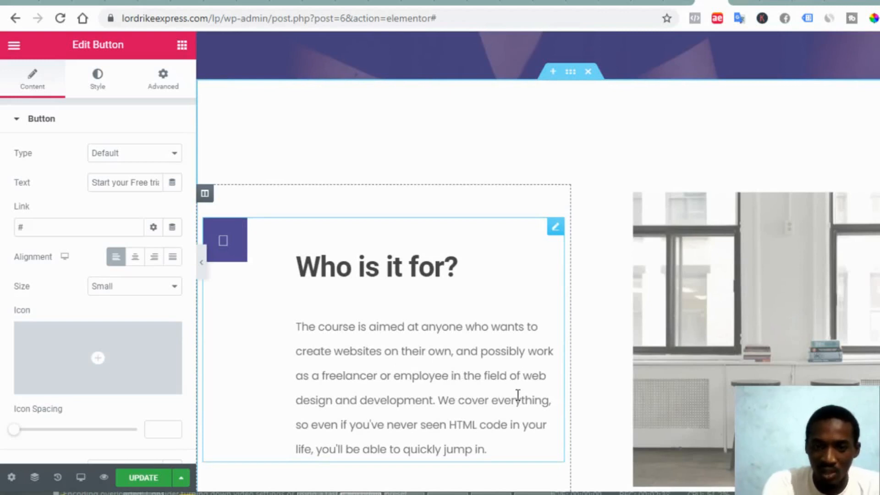
pyautogui.click(856, 355)
pyautogui.moveTo(79, 228)
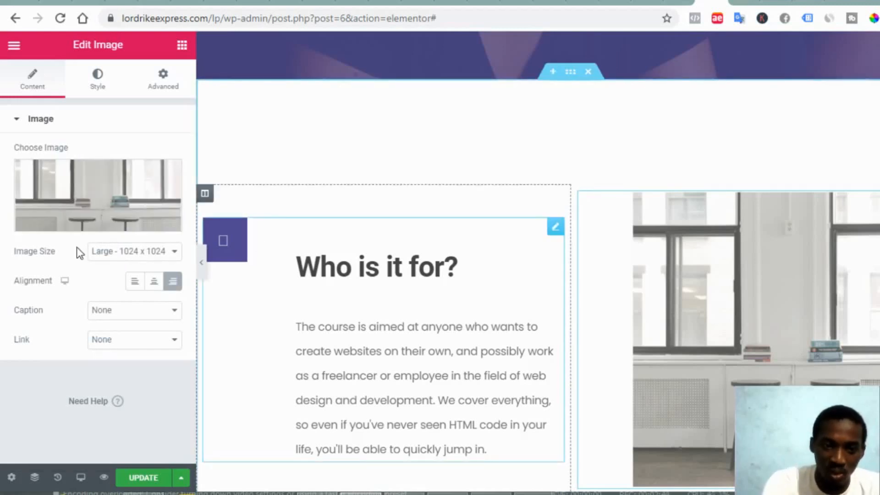
pyautogui.click(77, 223)
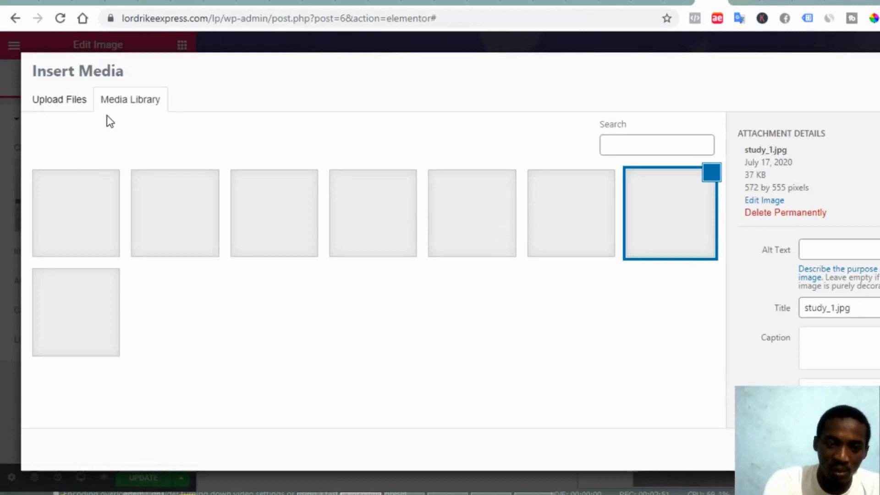
pyautogui.click(60, 110)
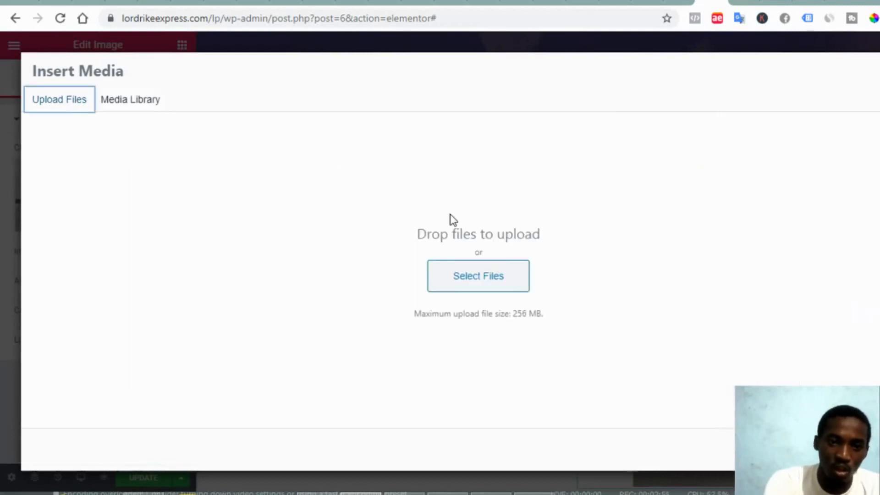
pyautogui.click(506, 285)
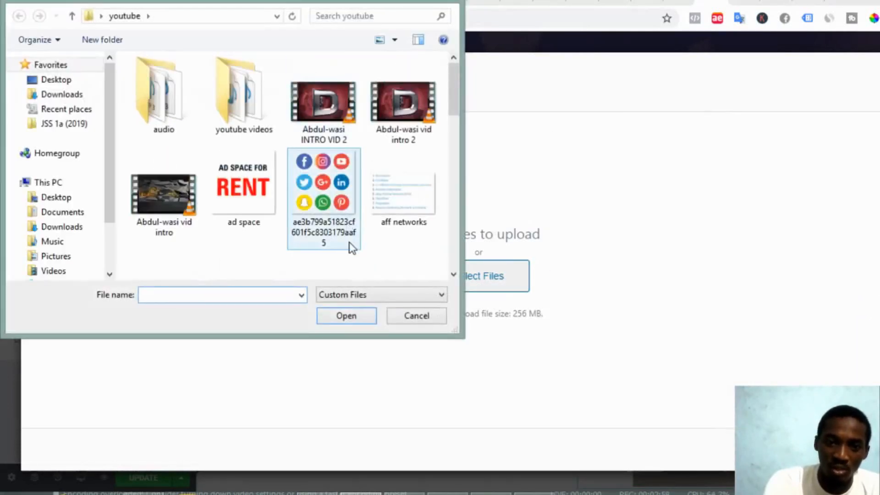
pyautogui.click(419, 318)
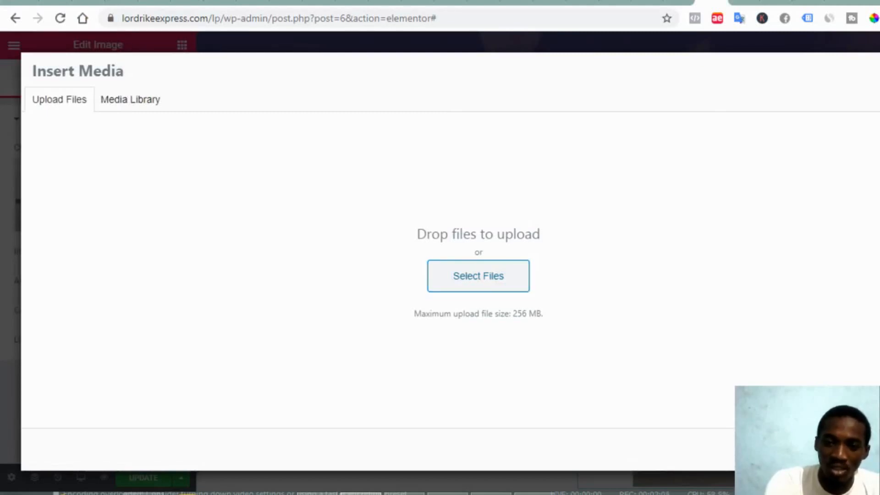
pyautogui.press('Escape')
pyautogui.scroll(-5, 719, 293)
pyautogui.scroll(-15, 715, 288)
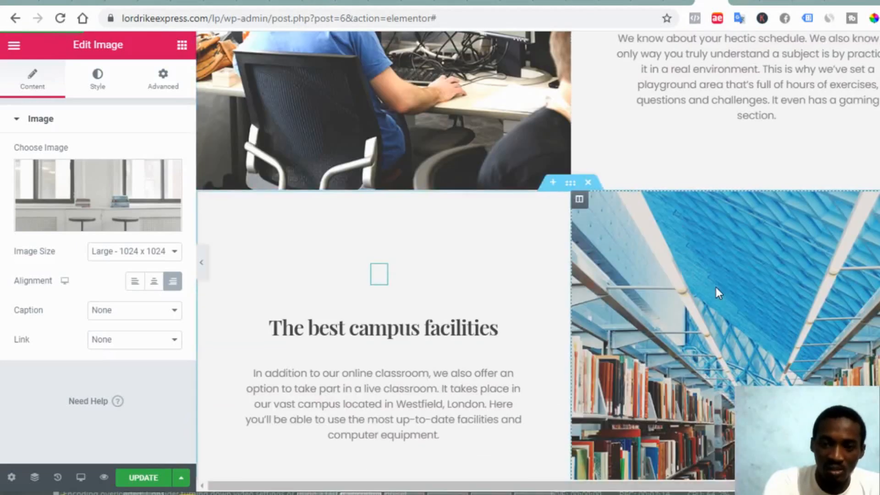
pyautogui.scroll(-5, 716, 287)
pyautogui.scroll(15, 716, 287)
pyautogui.scroll(10, 719, 294)
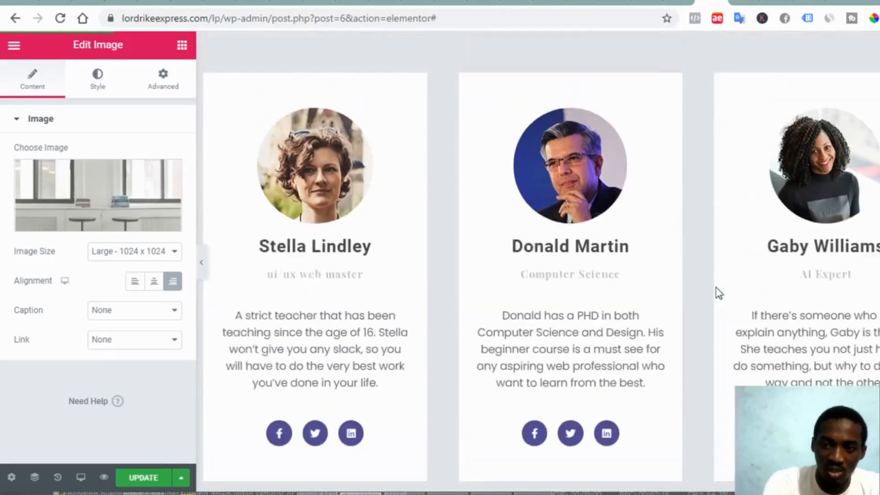
pyautogui.scroll(10, 716, 137)
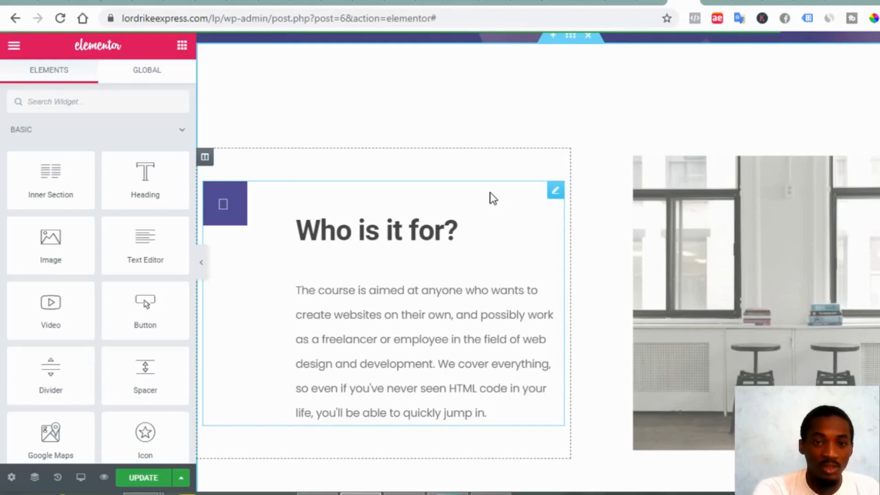
pyautogui.scroll(3, 493, 198)
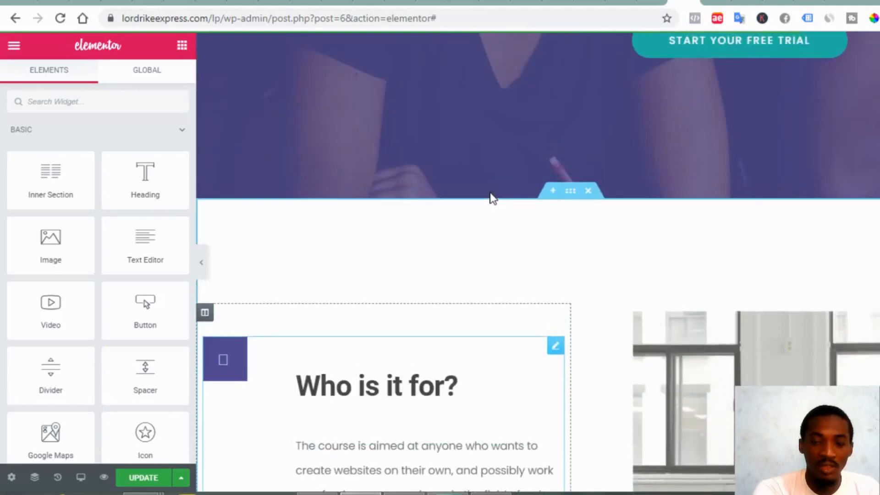
pyautogui.scroll(1, 490, 197)
pyautogui.scroll(1, 678, 128)
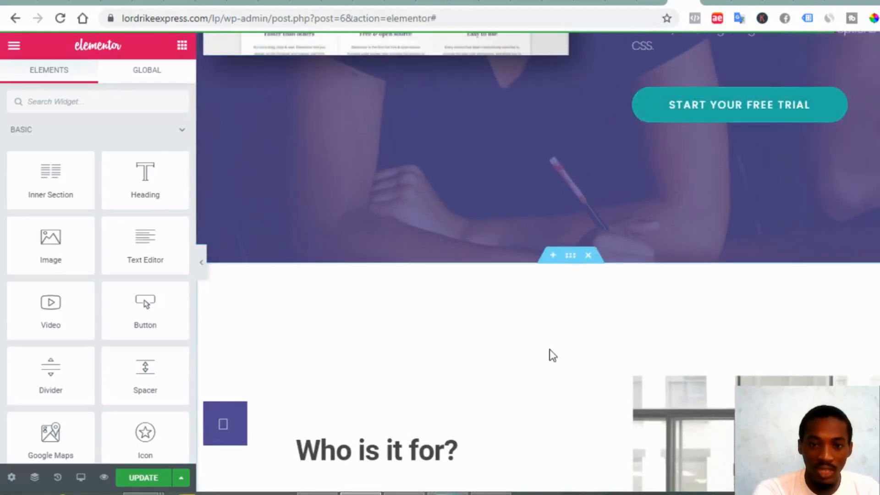
pyautogui.scroll(-2, 550, 355)
pyautogui.scroll(-6, 549, 349)
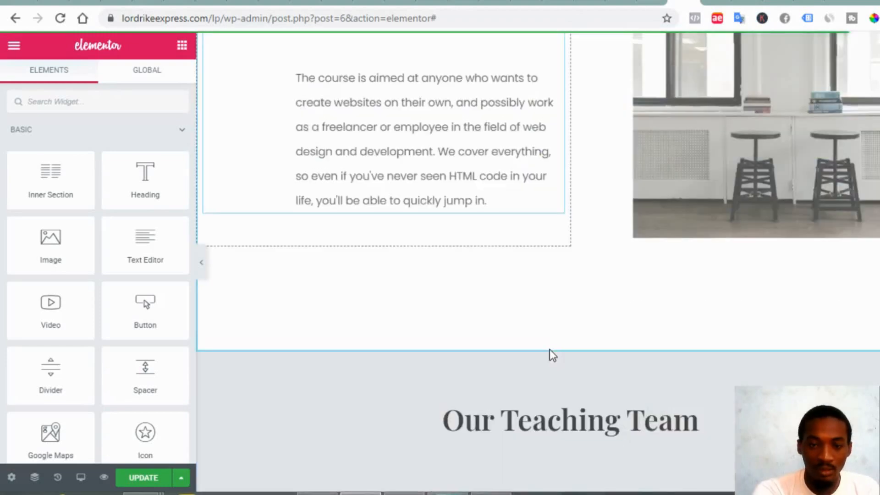
pyautogui.scroll(-5, 549, 349)
pyautogui.scroll(-4, 549, 349)
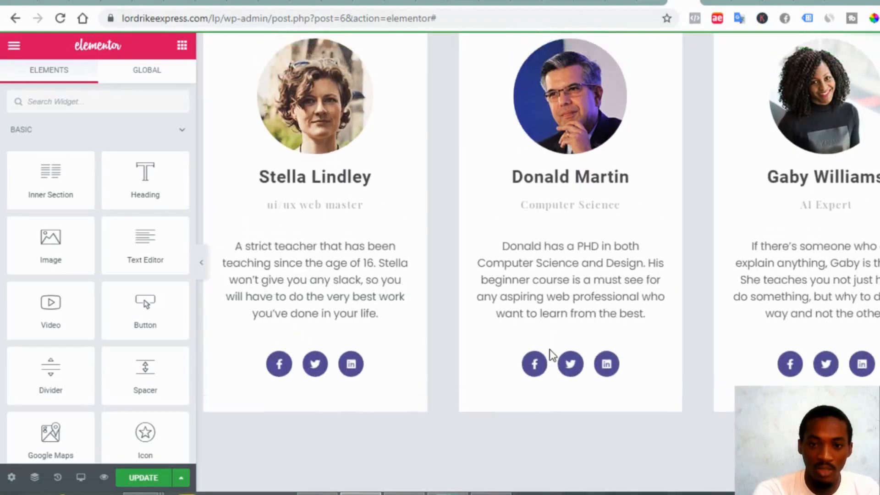
pyautogui.scroll(7, 549, 349)
pyautogui.scroll(10, 550, 349)
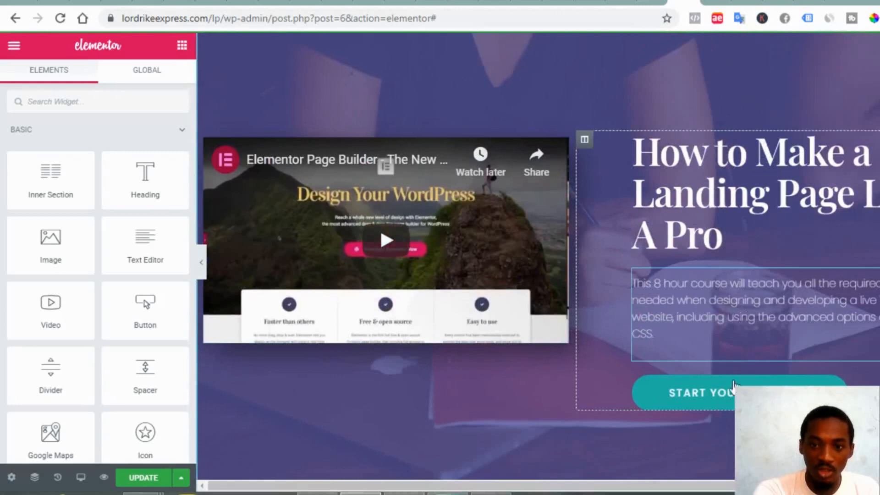
# Duplicate the Start Your Free Trial button, move it below the 'Who is it for?' text, centre it
pyautogui.rightClick(647, 401)
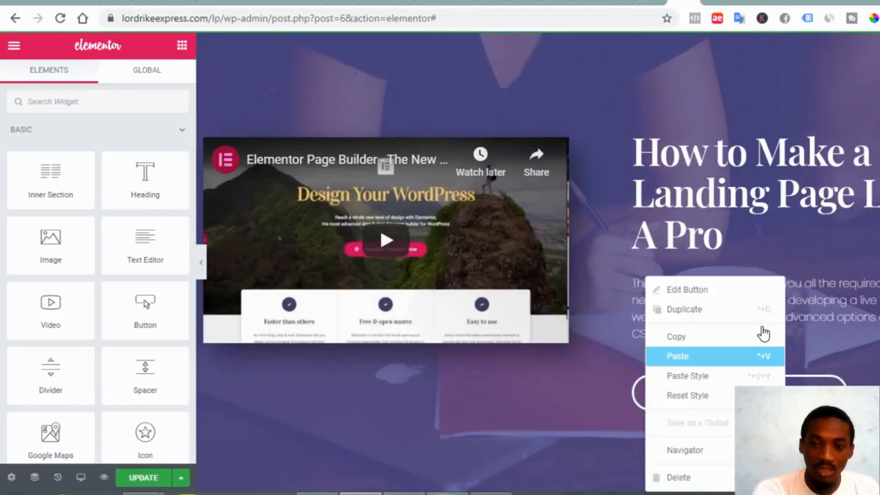
pyautogui.click(739, 315)
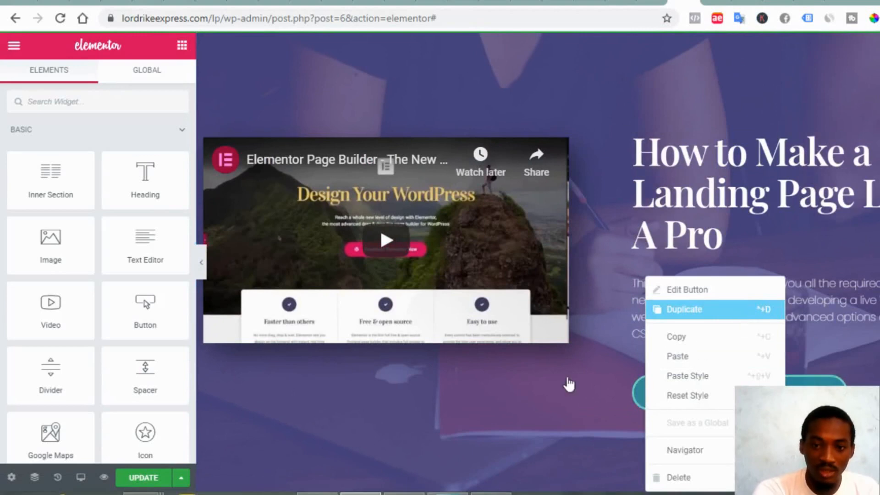
pyautogui.scroll(-3, 633, 405)
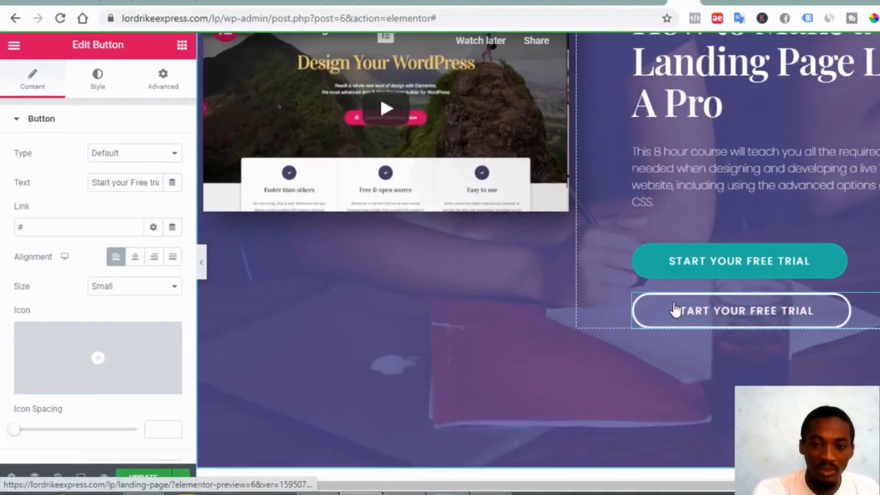
pyautogui.moveTo(676, 310); pyautogui.dragTo(466, 376)
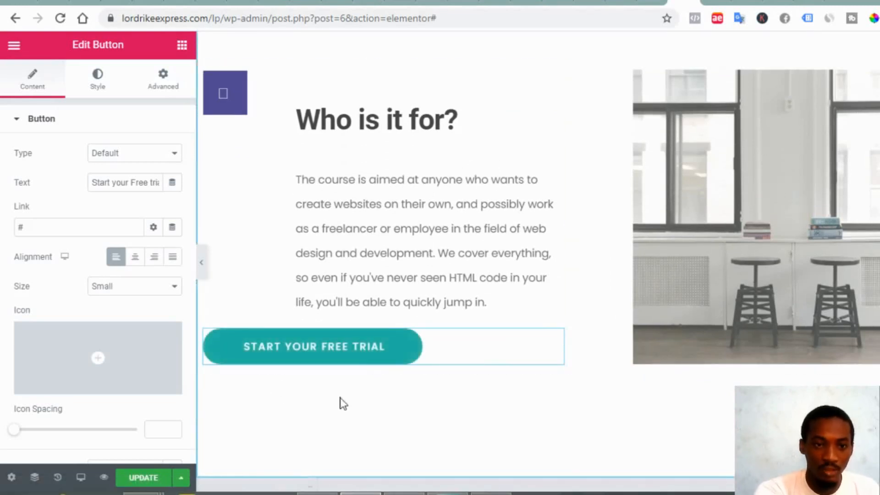
pyautogui.click(136, 260)
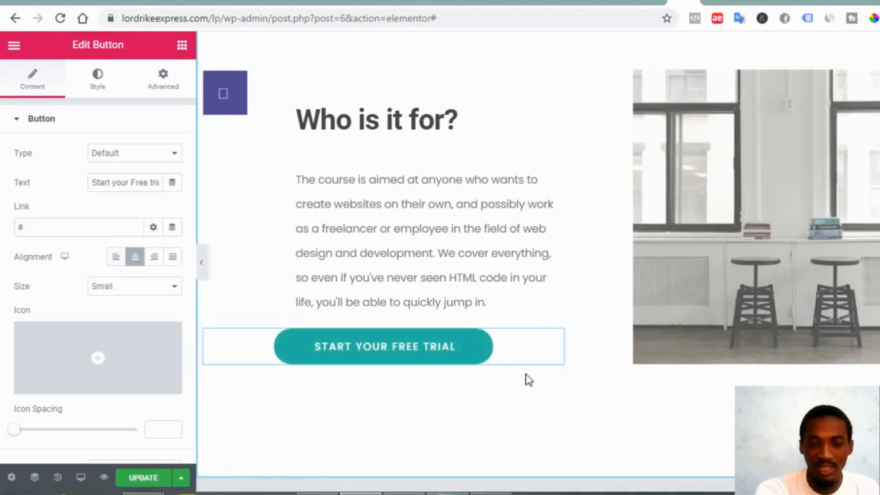
# Save the page changes with Update and open the live preview
pyautogui.scroll(-3, 560, 416)
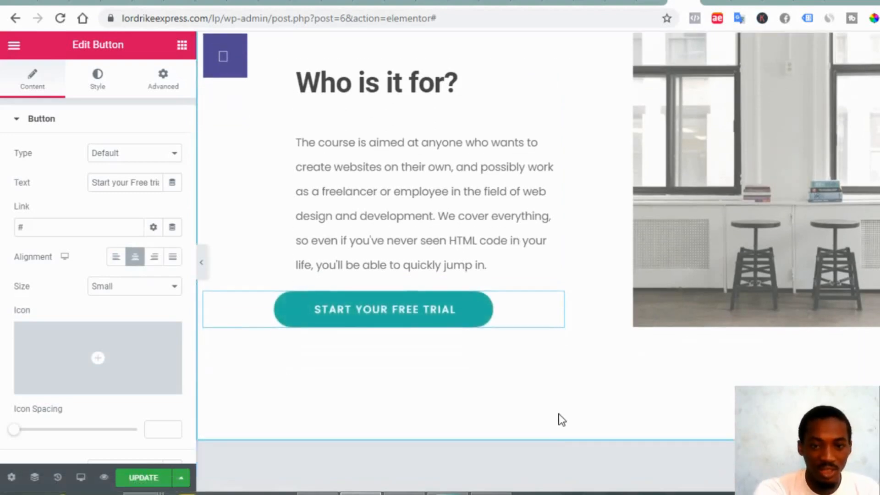
pyautogui.scroll(-10, 558, 415)
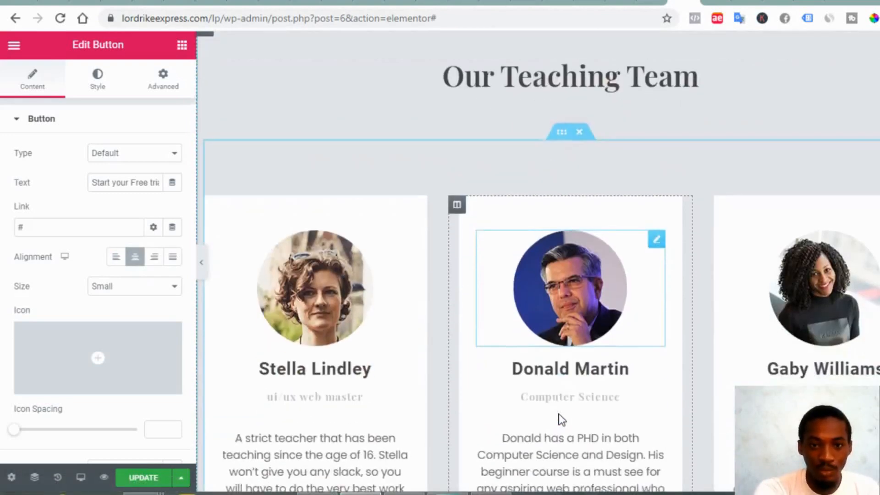
pyautogui.scroll(10, 559, 414)
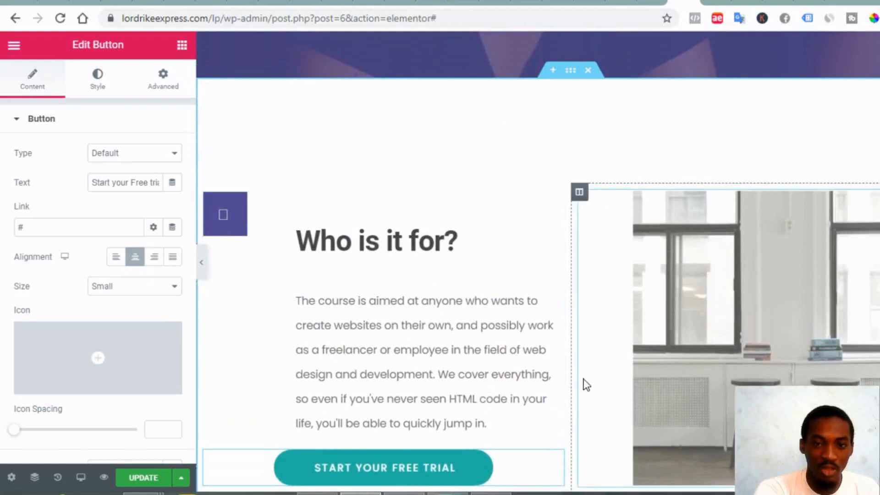
pyautogui.scroll(5, 581, 376)
pyautogui.click(144, 479)
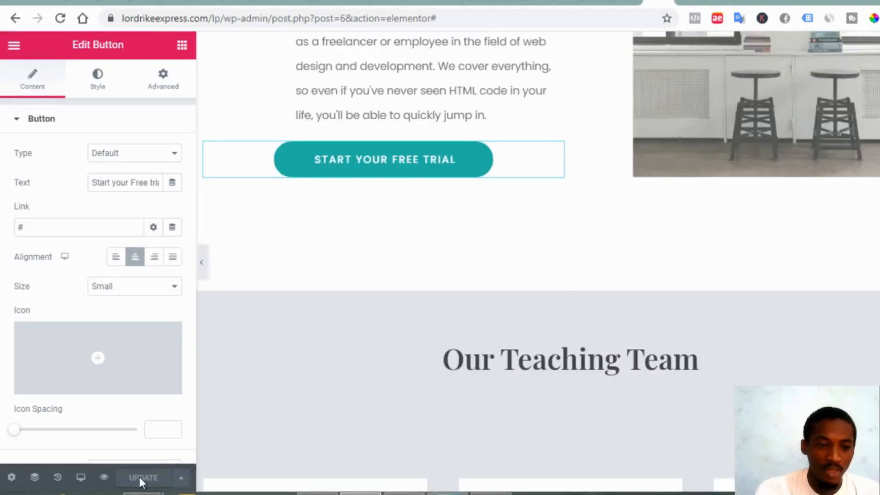
pyautogui.click(104, 477)
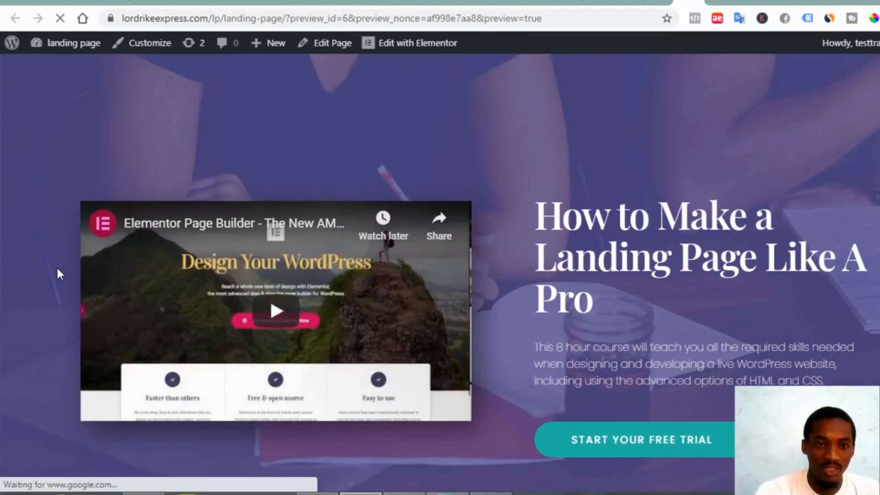
# In the preview, click the new Start Your Free Trial button to test its link
pyautogui.scroll(-4, 57, 268)
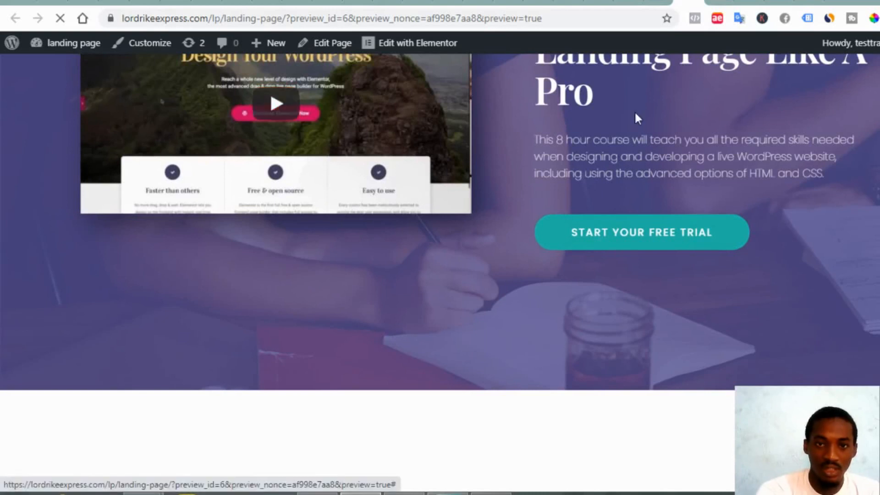
pyautogui.scroll(2, 706, 160)
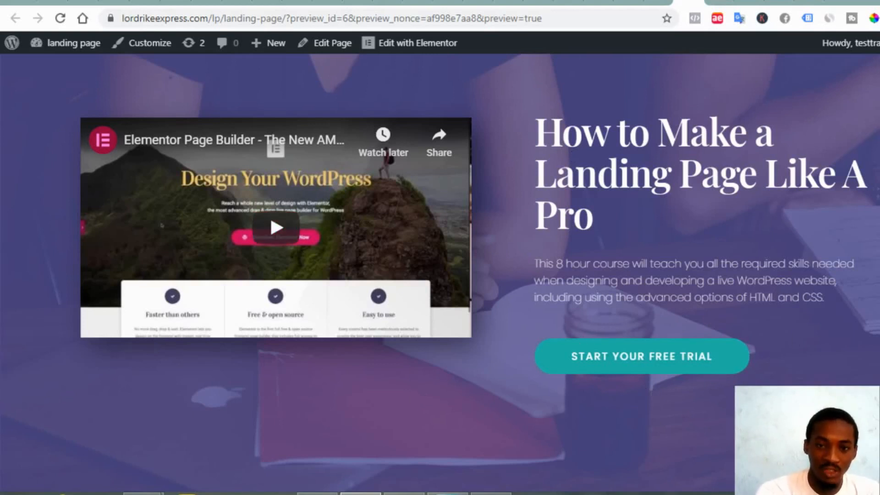
pyautogui.scroll(-5, 438, 425)
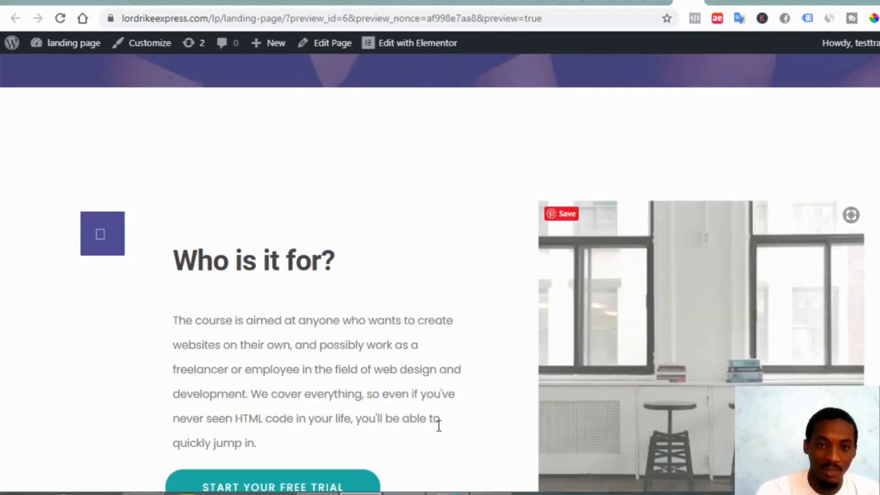
pyautogui.scroll(-4, 439, 425)
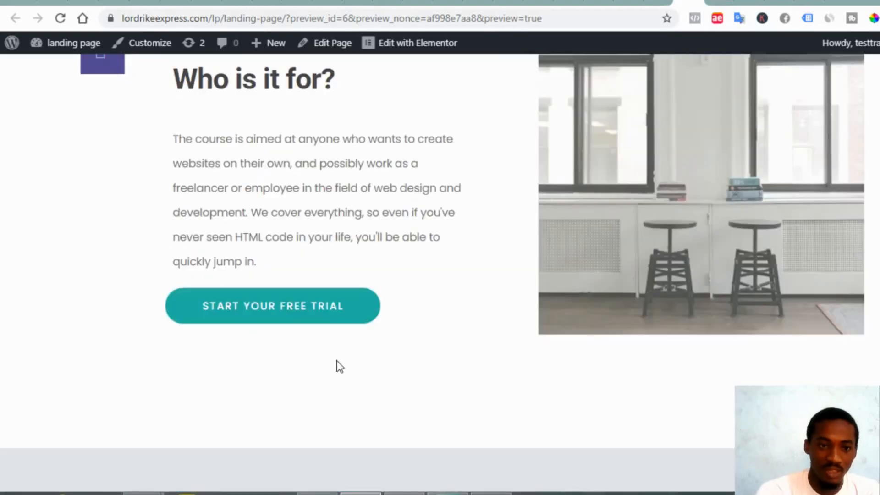
pyautogui.click(310, 324)
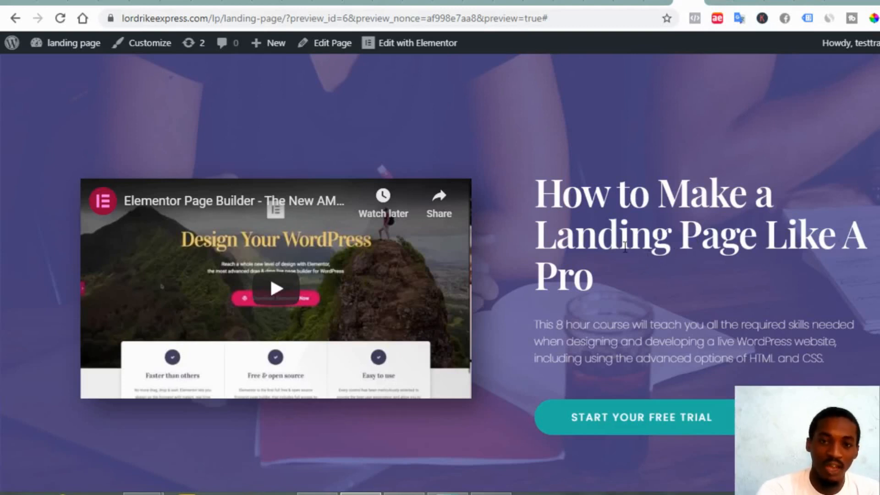
# Go to the WordPress Dashboard and create a new entry via Downloads > Add New
pyautogui.moveTo(64, 46)
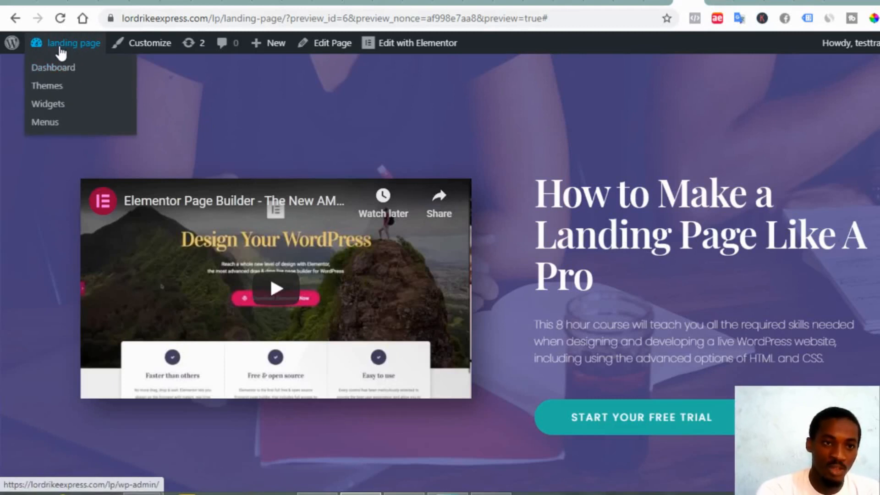
pyautogui.click(65, 73)
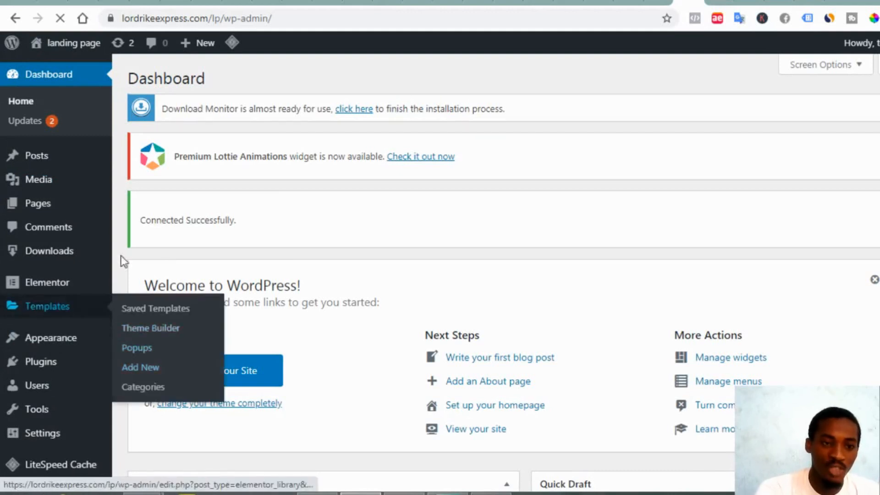
pyautogui.moveTo(36, 371)
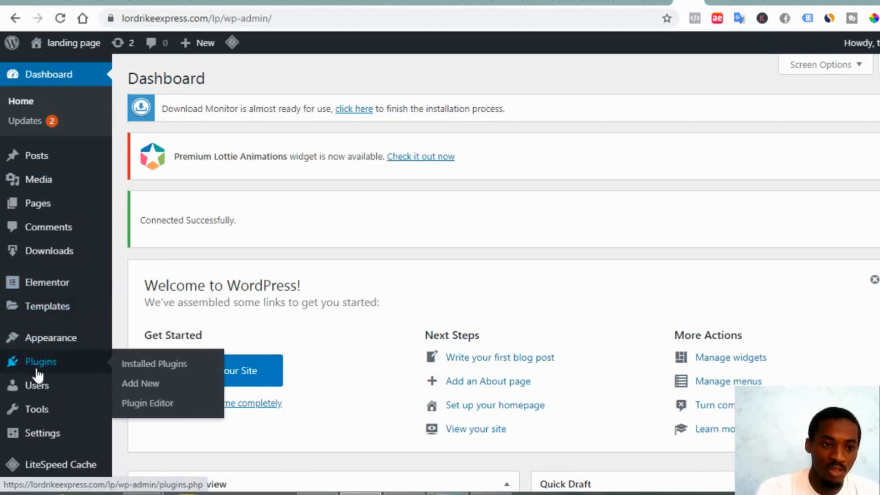
pyautogui.moveTo(47, 266)
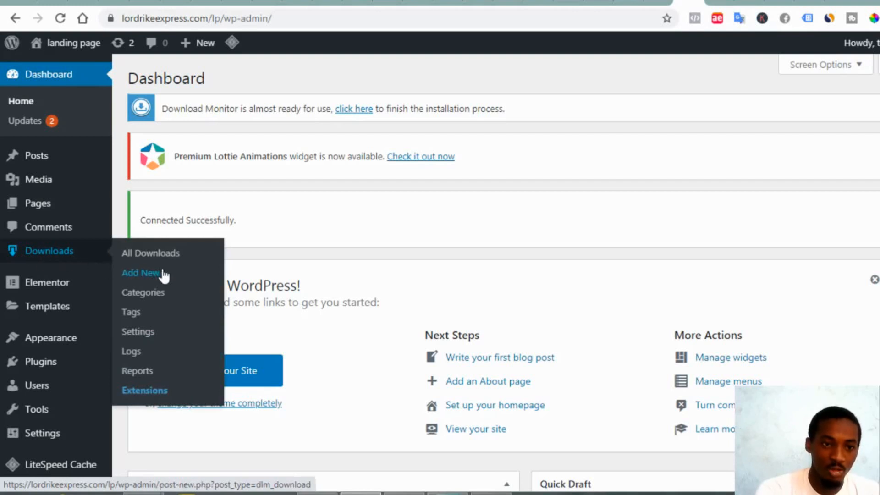
pyautogui.click(142, 275)
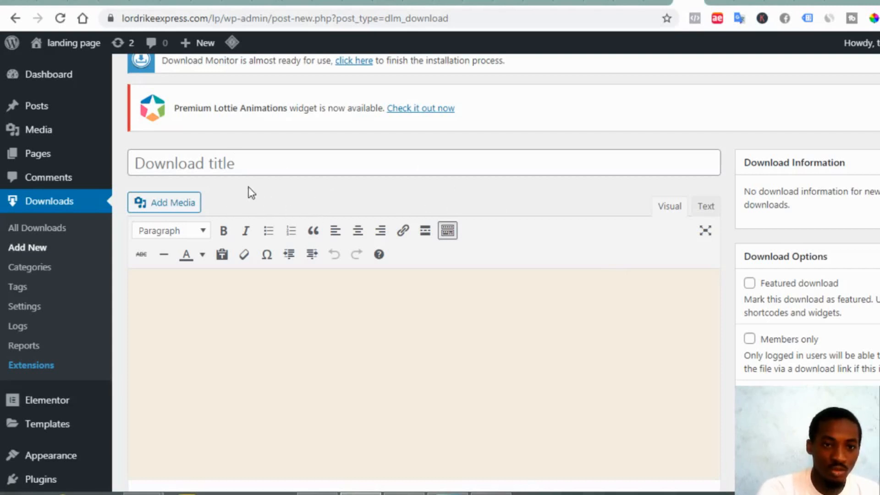
pyautogui.click(211, 164)
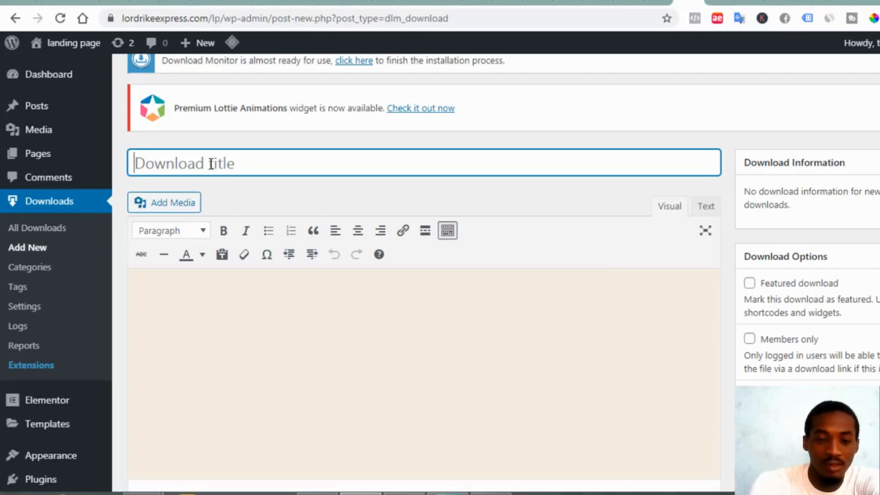
pyautogui.write('landi')
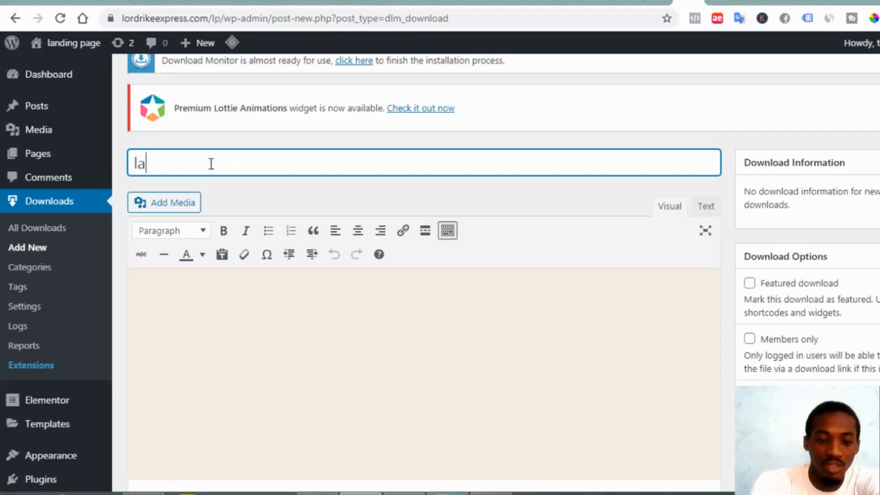
pyautogui.write('g ')
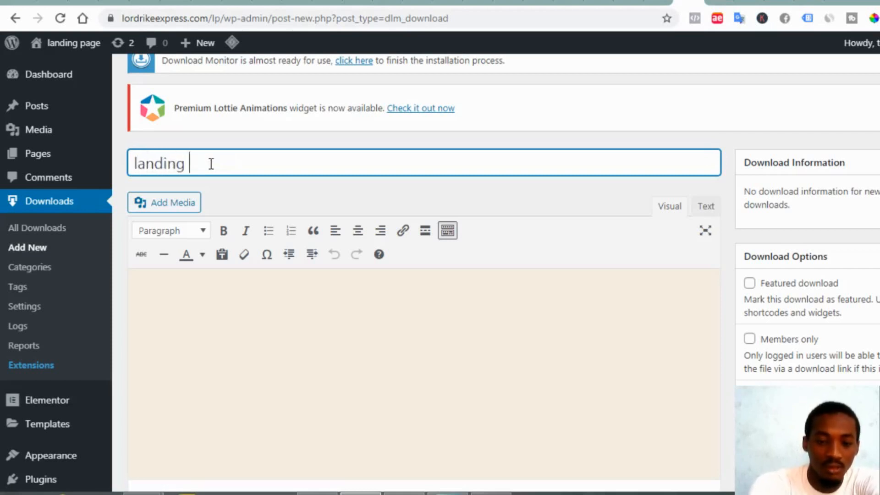
pyautogui.write('page book')
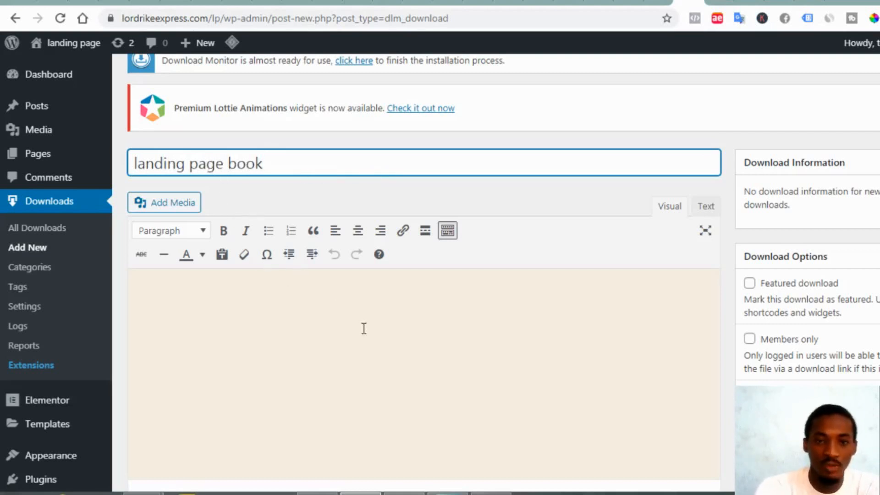
pyautogui.scroll(-2, 230, 372)
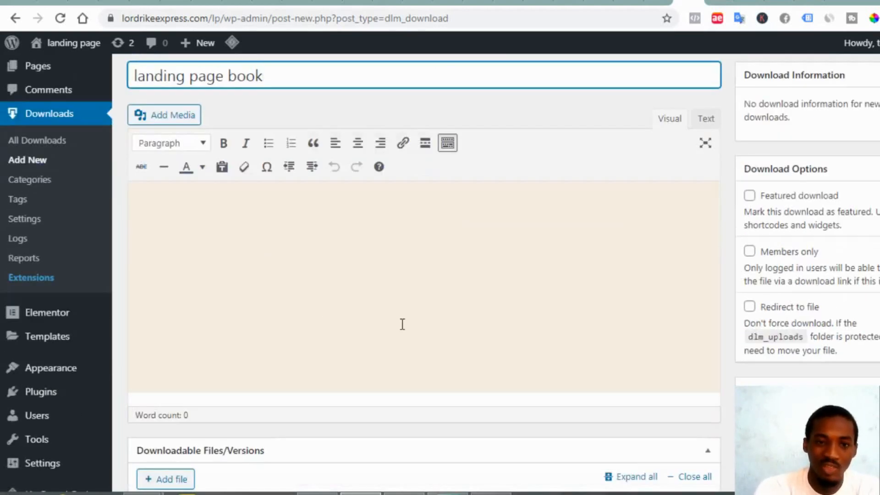
pyautogui.scroll(-2, 344, 288)
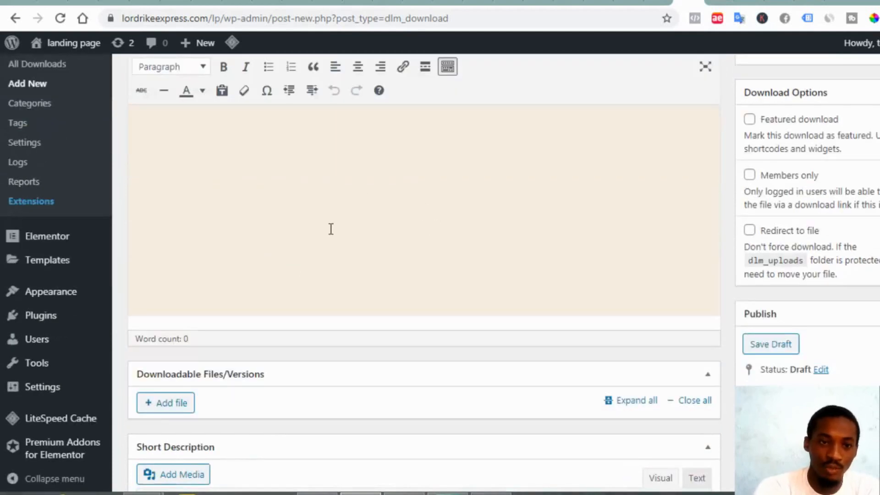
pyautogui.scroll(-3, 322, 271)
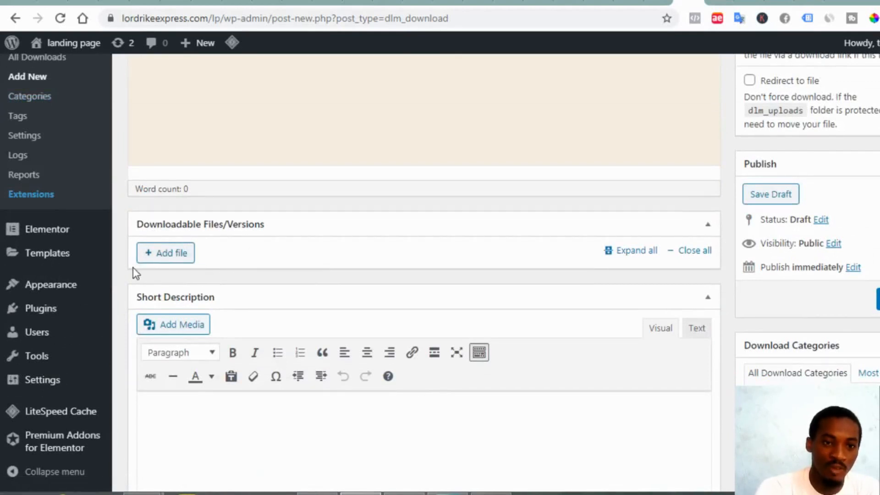
# Add a file version and upload the 'build a landing page like a pro' PDF as its file
pyautogui.click(173, 255)
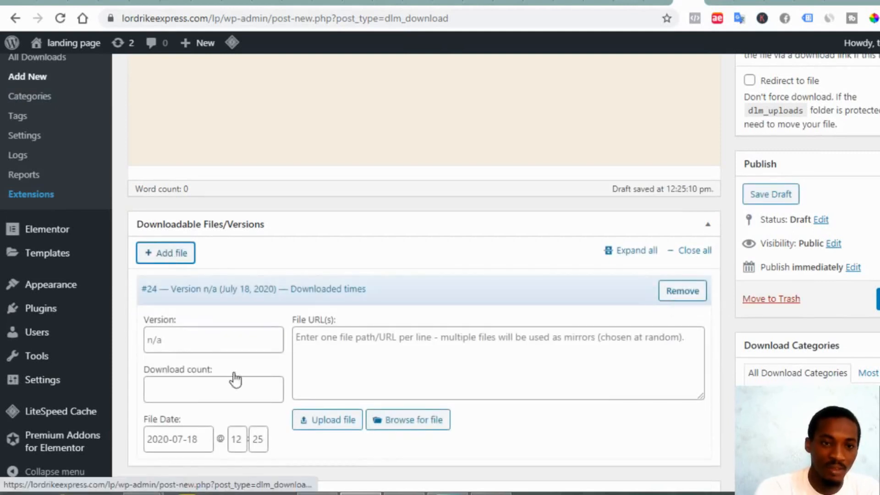
pyautogui.scroll(-3, 335, 297)
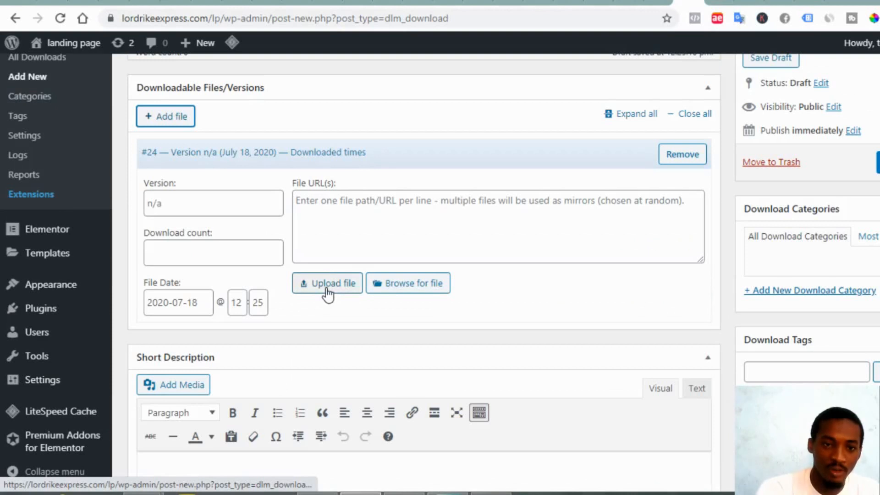
pyautogui.click(327, 287)
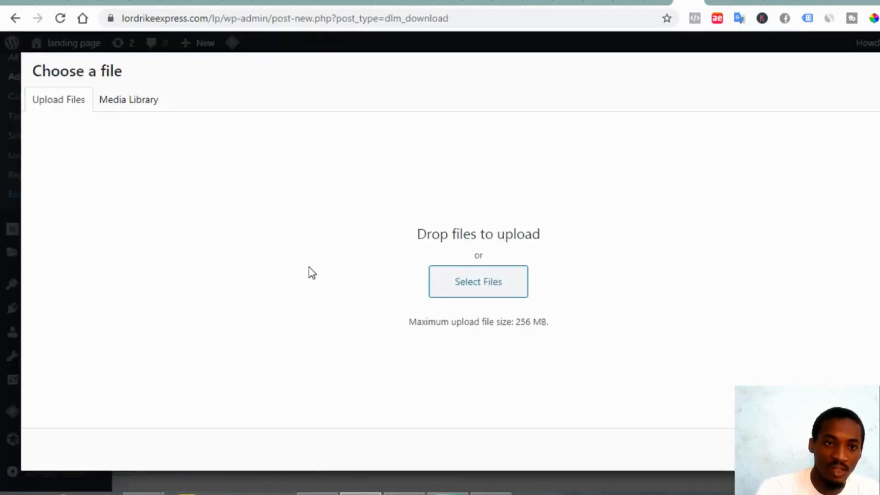
pyautogui.click(485, 289)
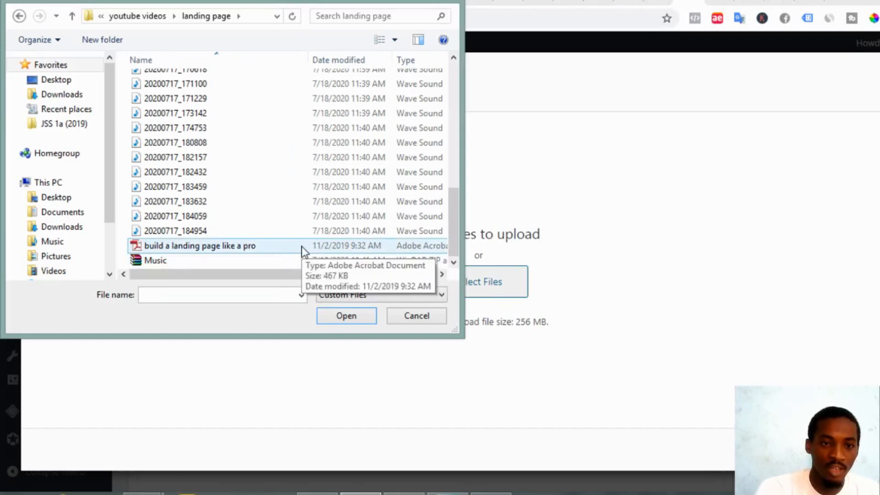
pyautogui.click(302, 251)
pyautogui.click(343, 321)
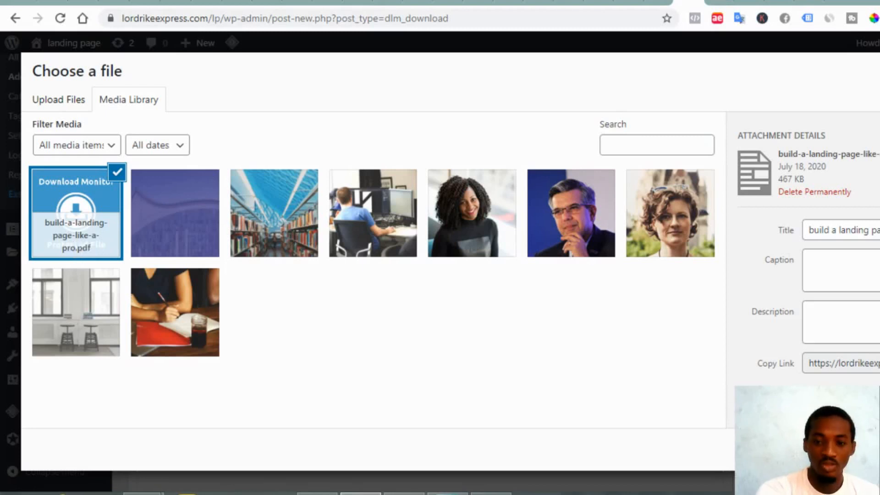
pyautogui.click(843, 449)
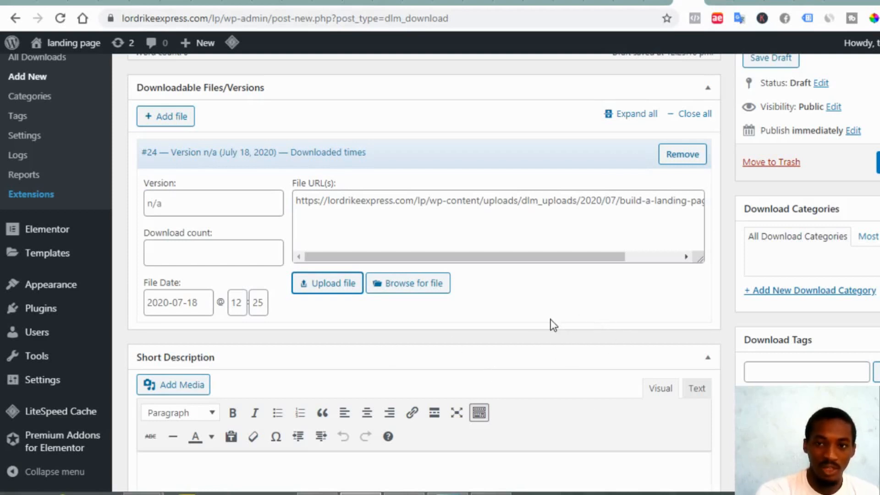
# Copy the landing page book download's URL (ID 23) from Download Information
pyautogui.scroll(-3, 554, 324)
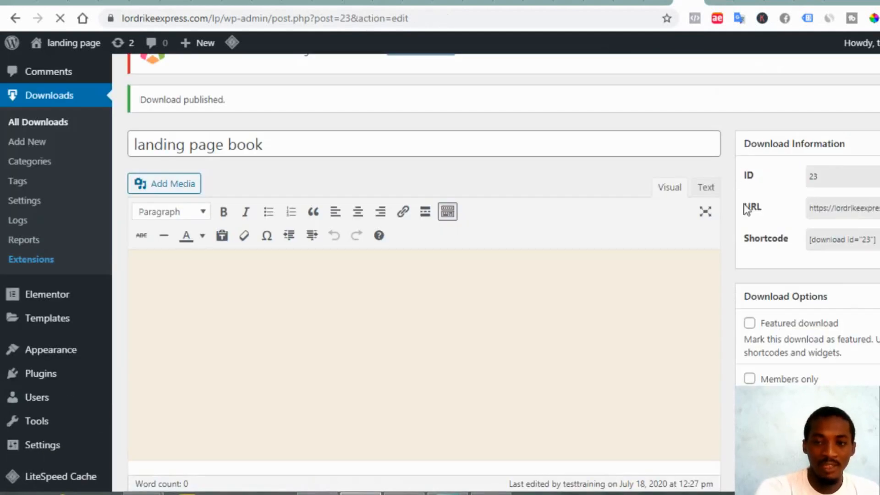
pyautogui.scroll(-2, 747, 176)
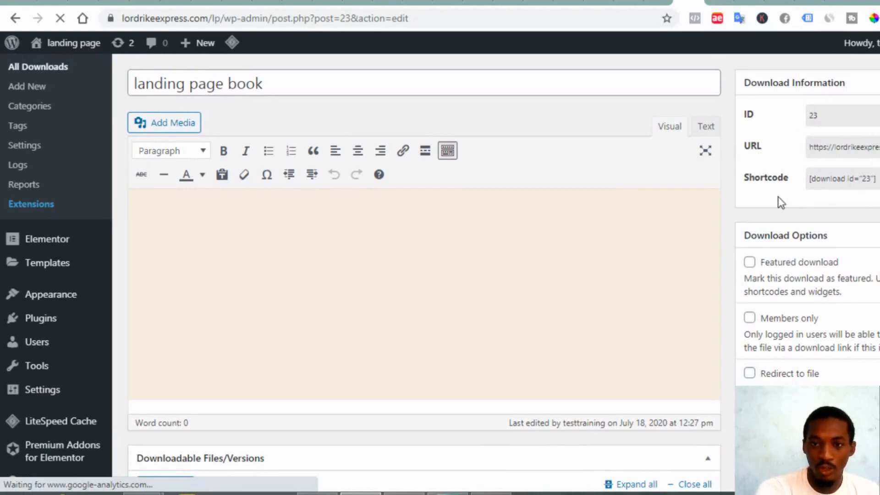
pyautogui.scroll(2, 752, 210)
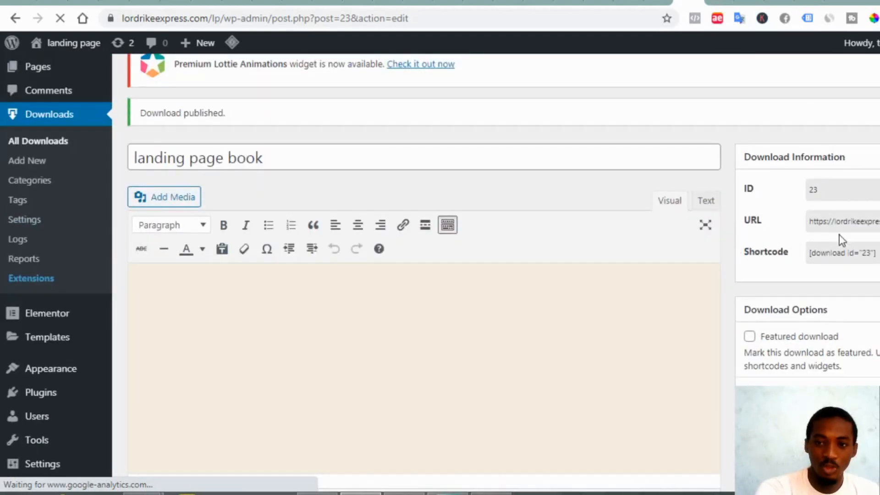
pyautogui.click(835, 223)
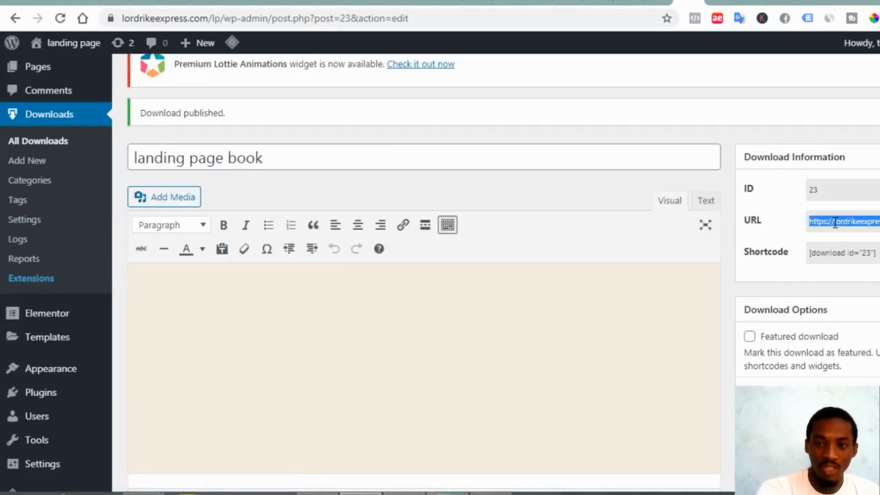
pyautogui.rightClick(836, 223)
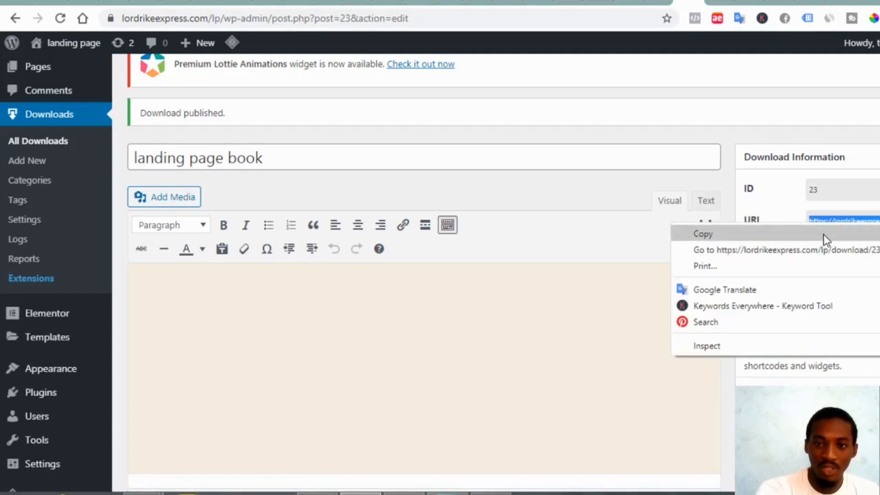
pyautogui.click(824, 234)
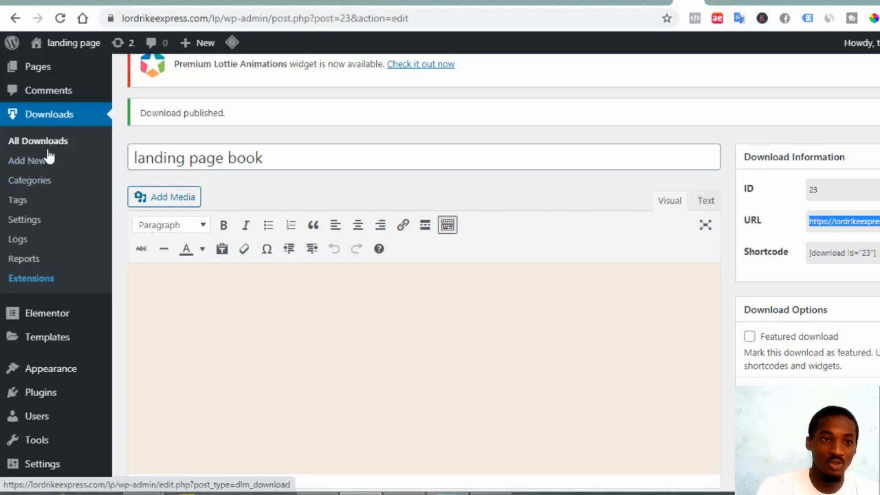
# Publish a new page 'ty' using the Elementor Canvas template and open it in Elementor
pyautogui.scroll(2, 49, 138)
pyautogui.moveTo(38, 153)
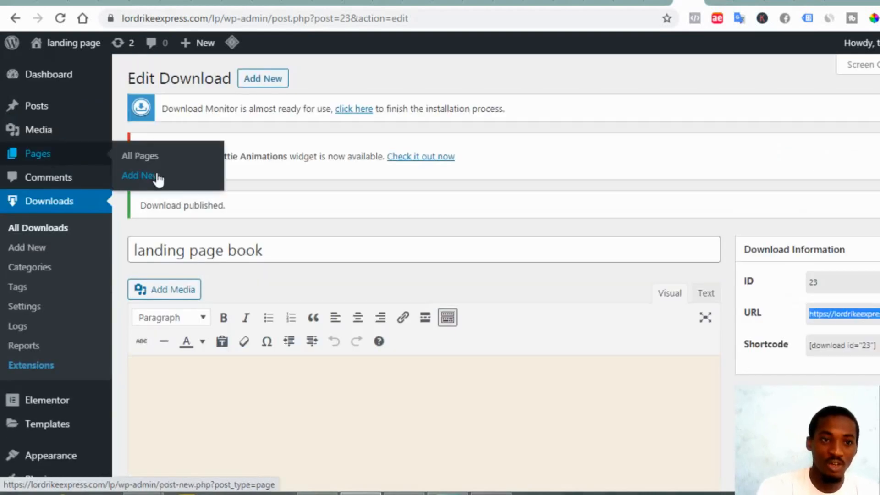
pyautogui.click(156, 174)
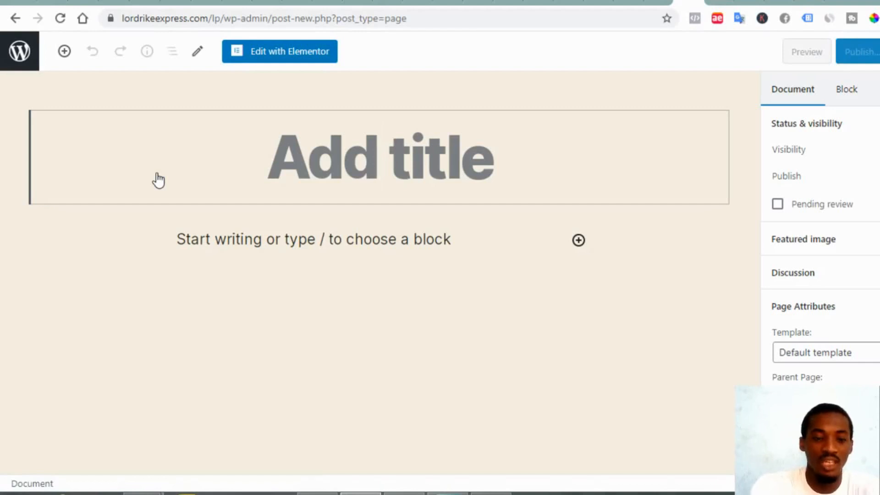
pyautogui.write('ty')
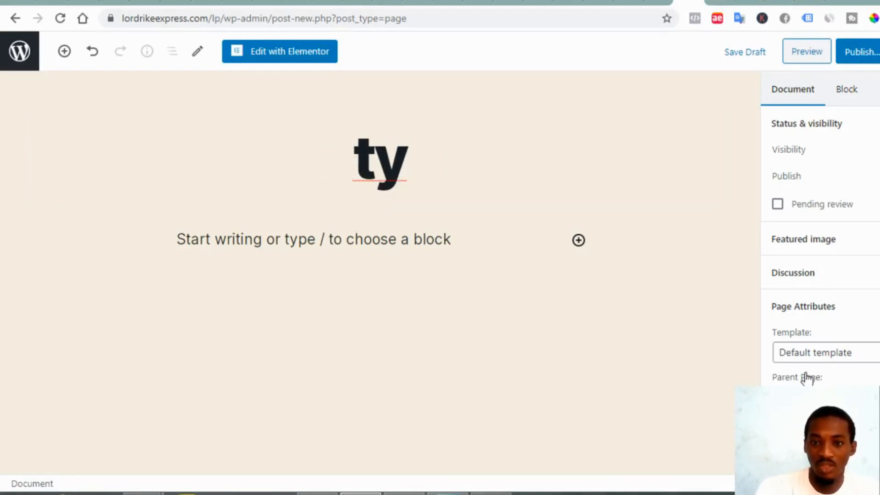
pyautogui.click(850, 360)
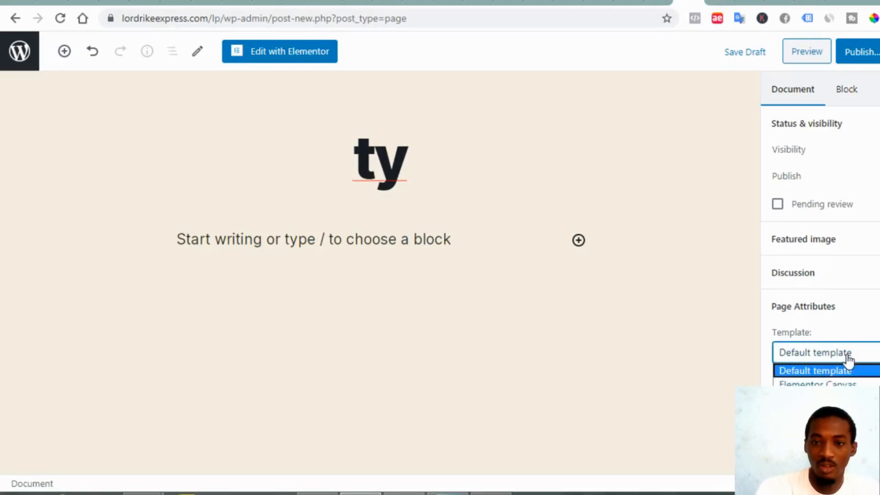
pyautogui.click(843, 383)
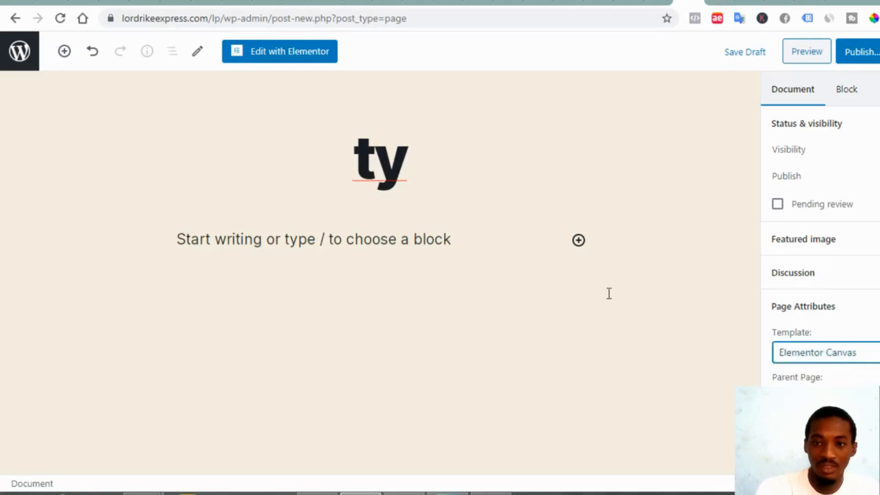
pyautogui.click(857, 53)
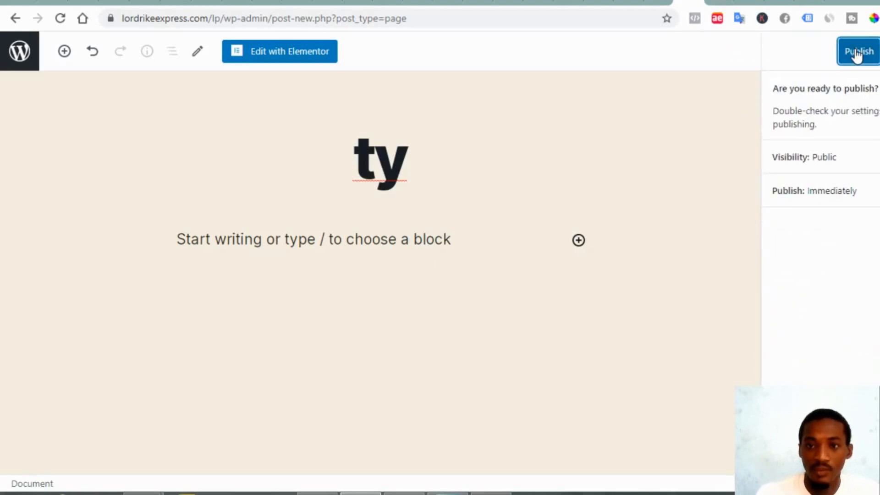
pyautogui.click(857, 51)
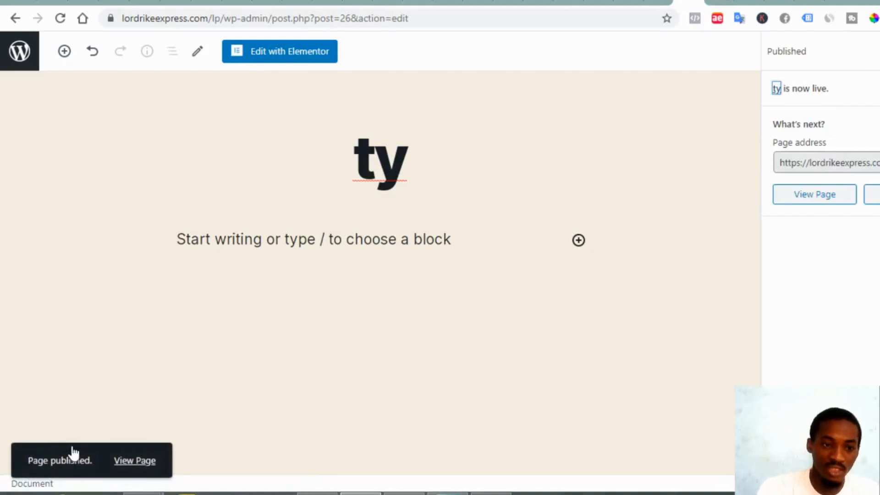
pyautogui.click(289, 54)
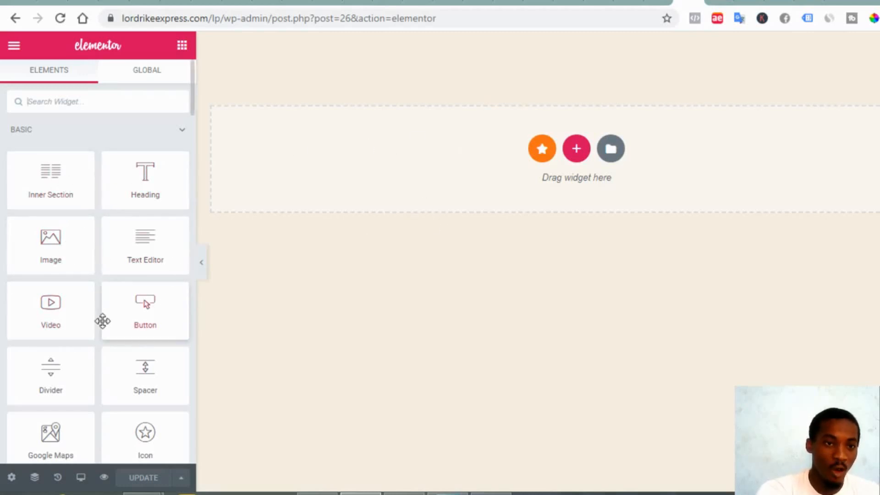
# Insert the third ready-made page template from the Elementor library into the blank ty page
pyautogui.click(609, 151)
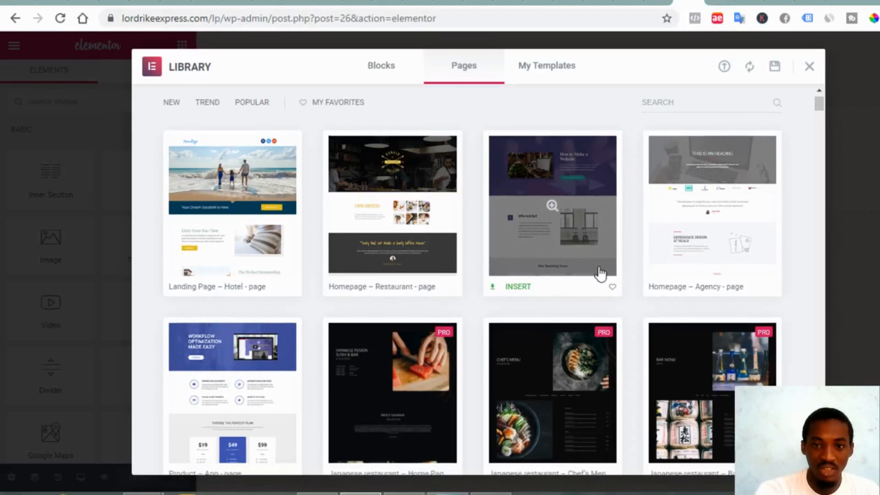
pyautogui.scroll(-1, 600, 275)
pyautogui.scroll(-1, 601, 274)
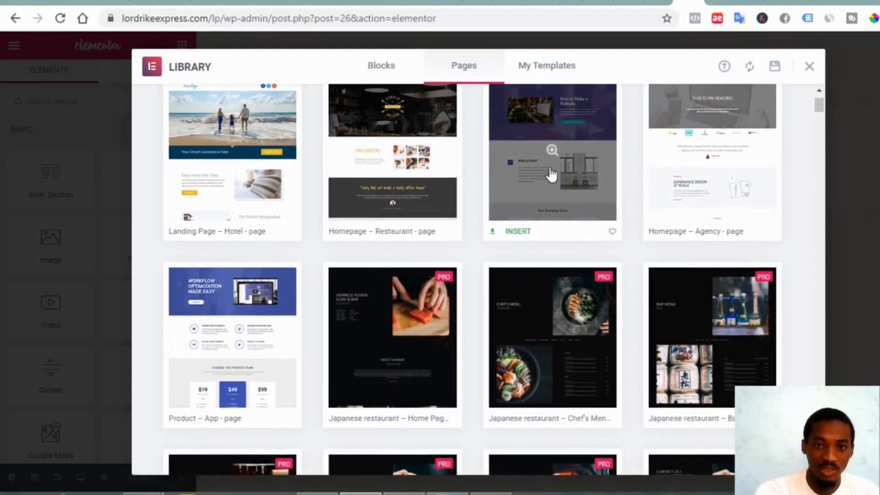
pyautogui.click(577, 156)
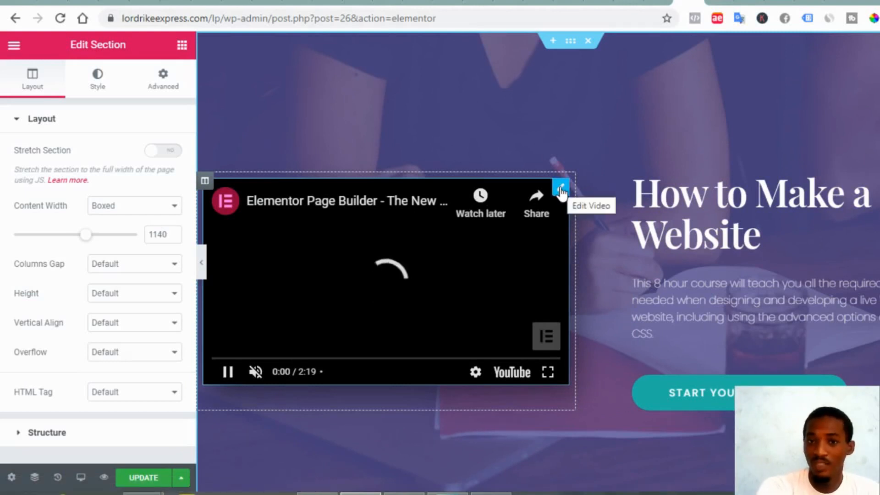
# Delete the YouTube video widget from the hero area
pyautogui.rightClick(561, 190)
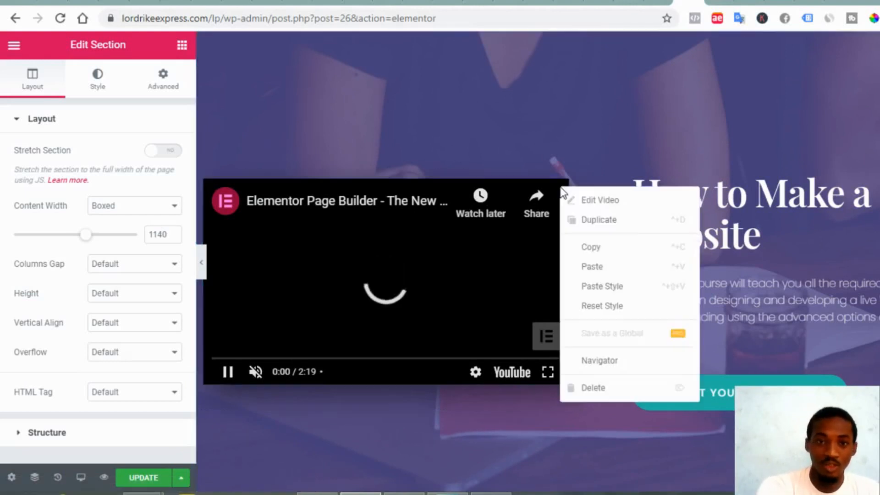
pyautogui.click(612, 394)
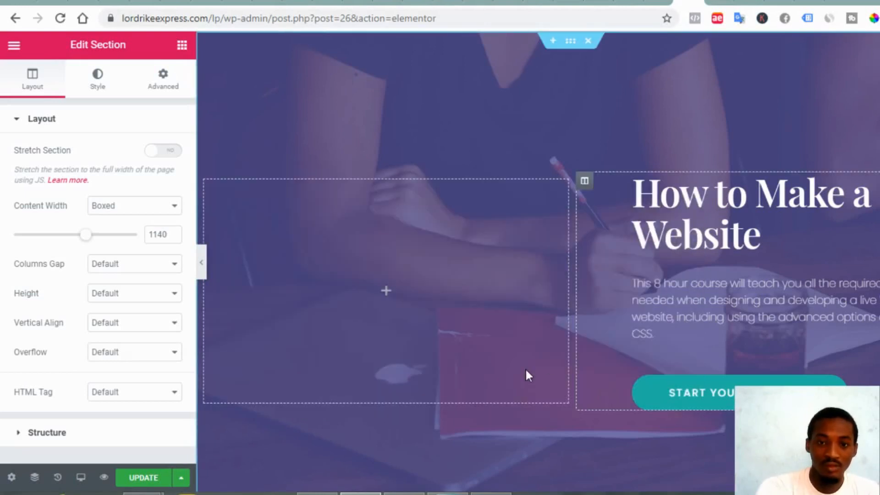
pyautogui.scroll(-10, 526, 370)
pyautogui.scroll(3, 509, 366)
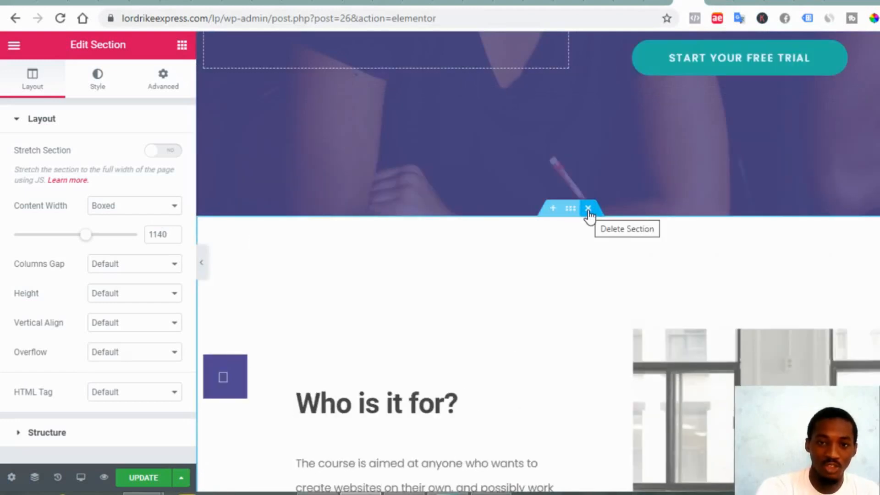
# Delete the Who is it for?, Our Teaching Team, Practice and campus facilities sections
pyautogui.click(587, 209)
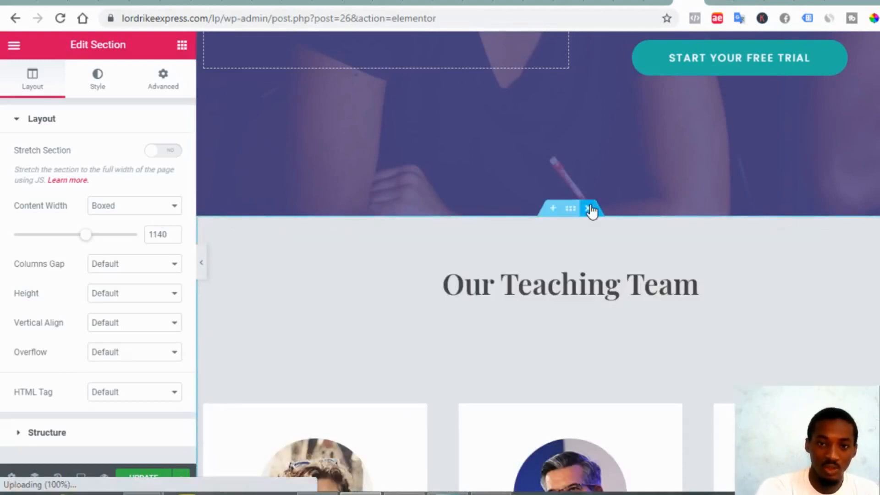
pyautogui.click(589, 208)
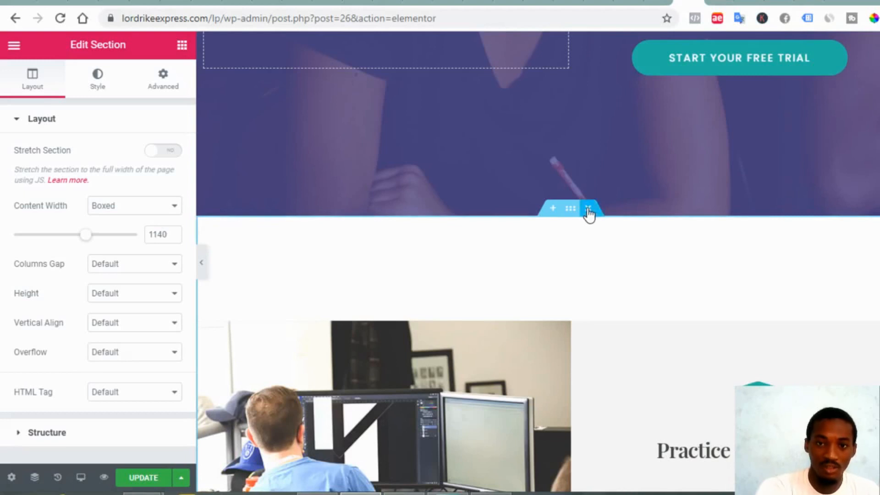
pyautogui.click(588, 209)
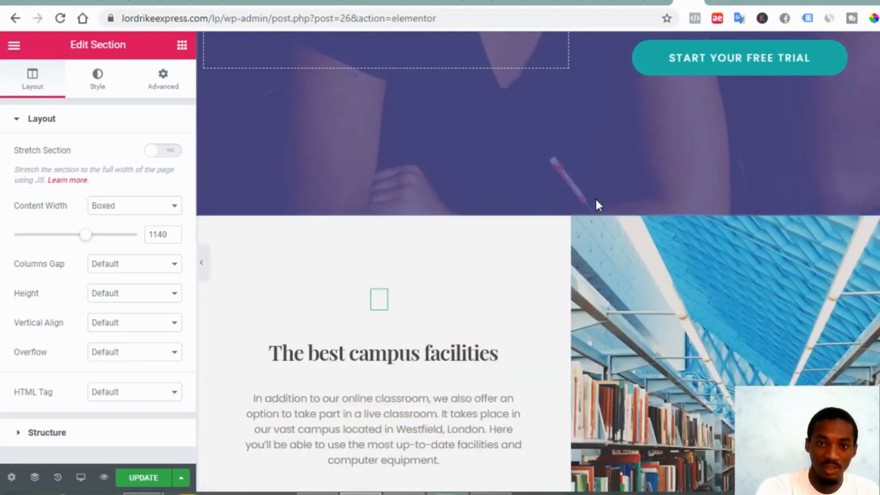
pyautogui.moveTo(585, 220)
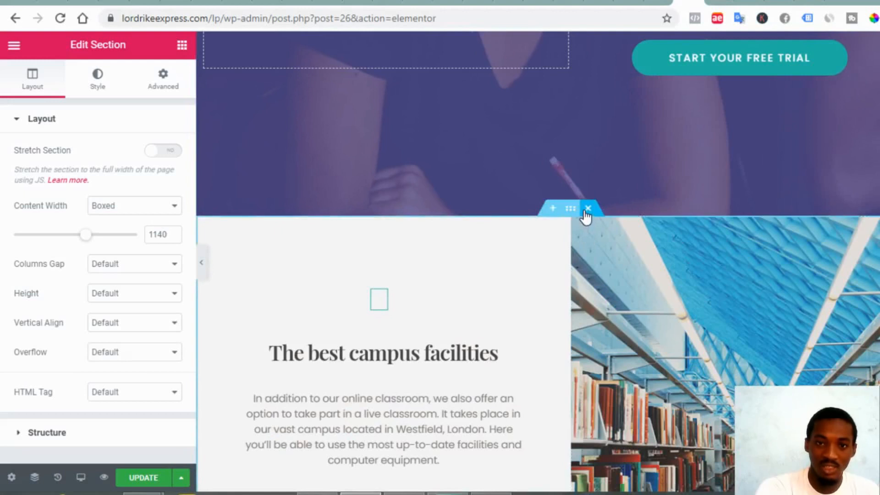
pyautogui.click(587, 210)
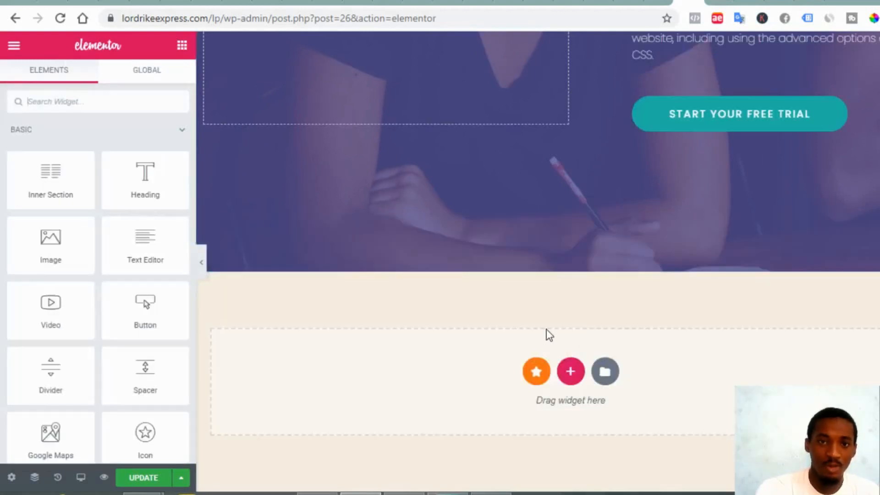
pyautogui.scroll(5, 548, 335)
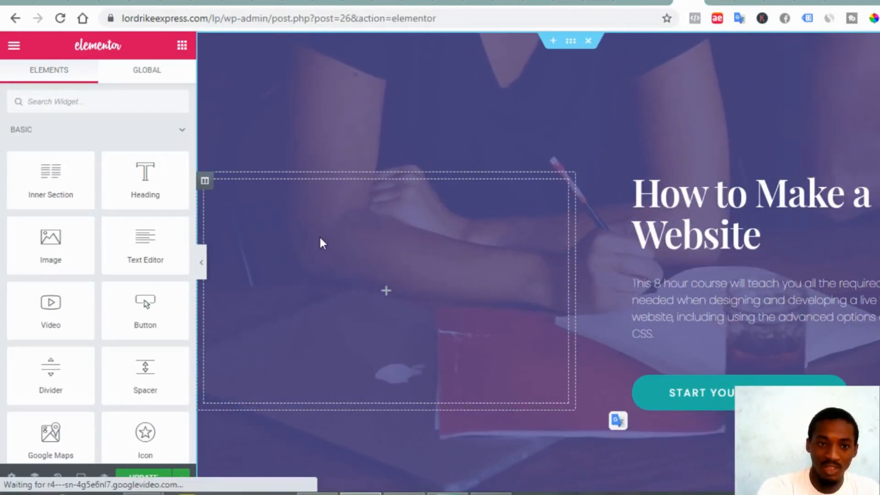
# Delete the hero's empty left column and retitle the heading 'Thank You for your purchase', centre-aligned
pyautogui.rightClick(206, 184)
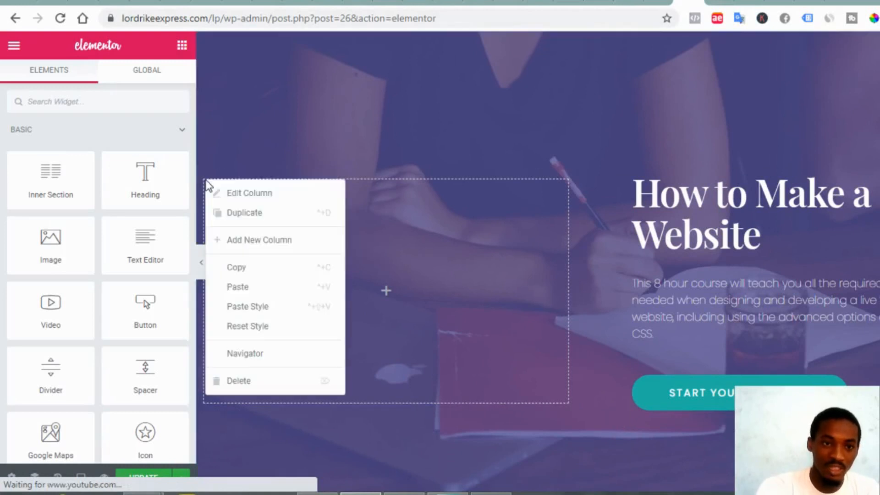
pyautogui.click(260, 386)
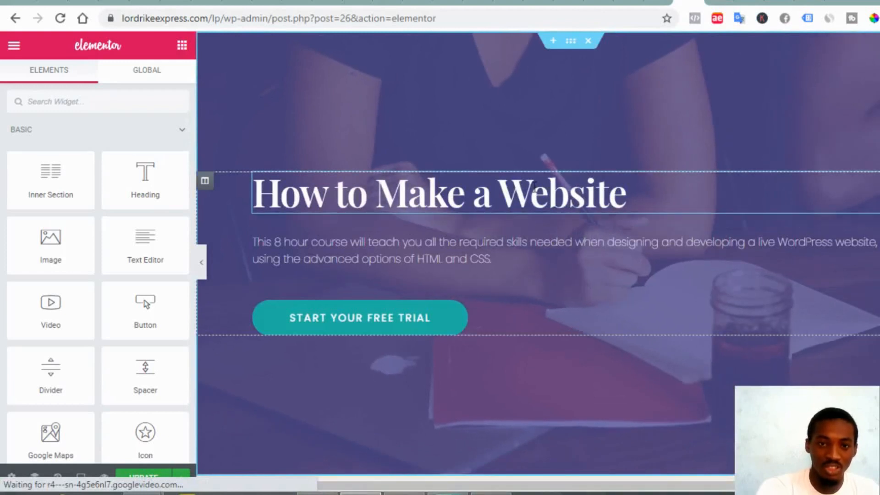
pyautogui.click(628, 201)
pyautogui.write('.')
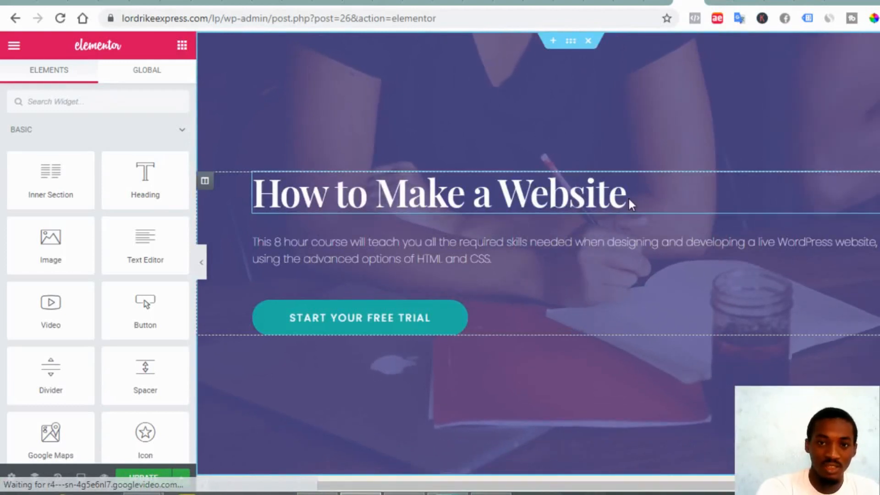
pyautogui.click(619, 197)
pyautogui.hotkey('ctrl', 'a')
pyautogui.write('T')
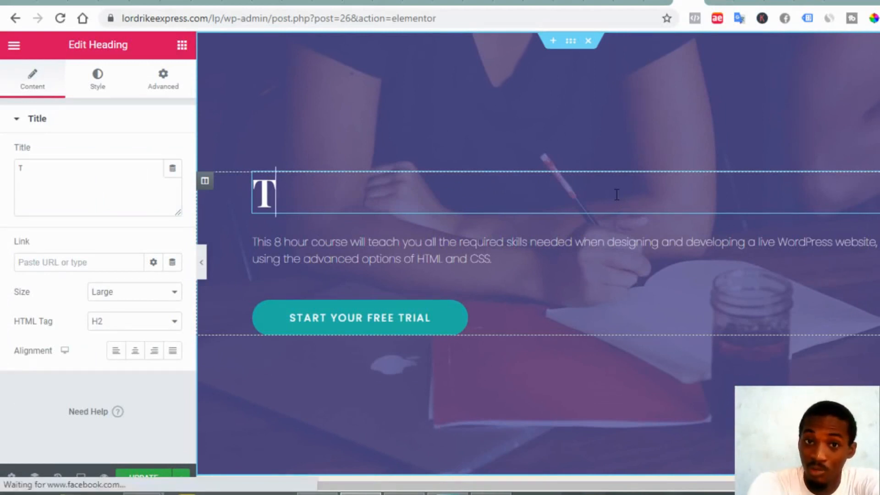
pyautogui.write('han')
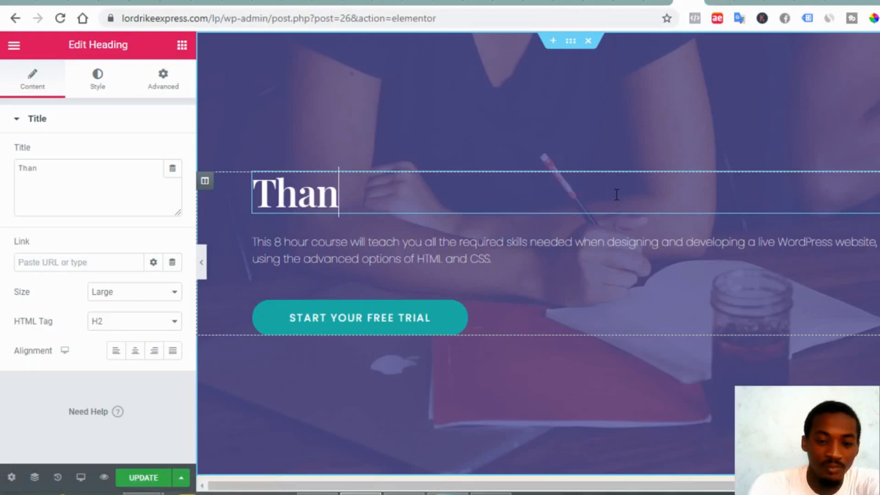
pyautogui.write('k You ')
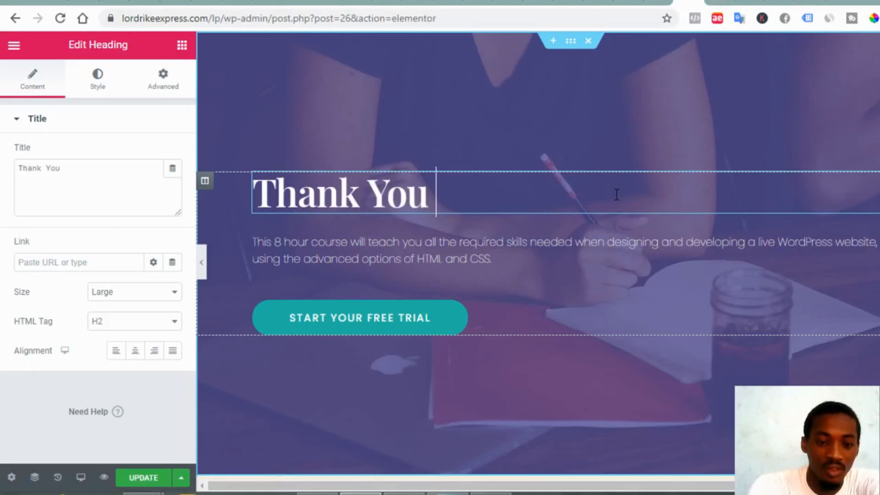
pyautogui.write('for yo')
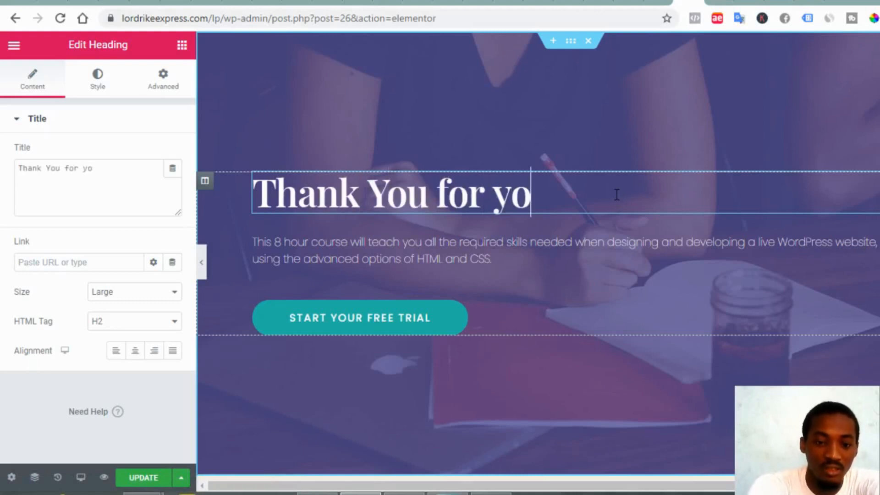
pyautogui.write('ur p')
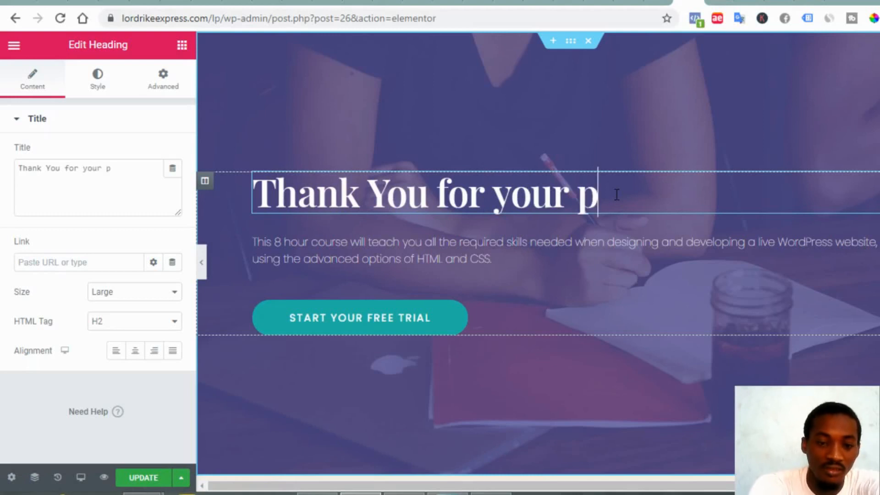
pyautogui.write('urchase')
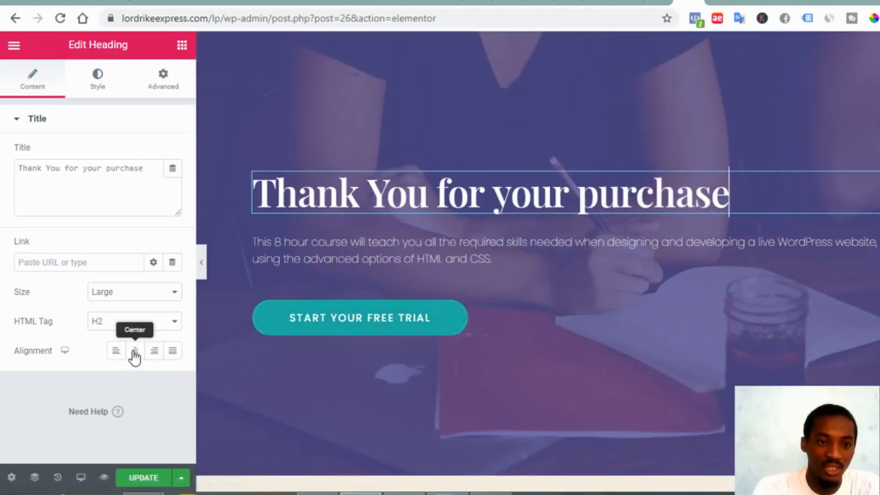
pyautogui.click(135, 354)
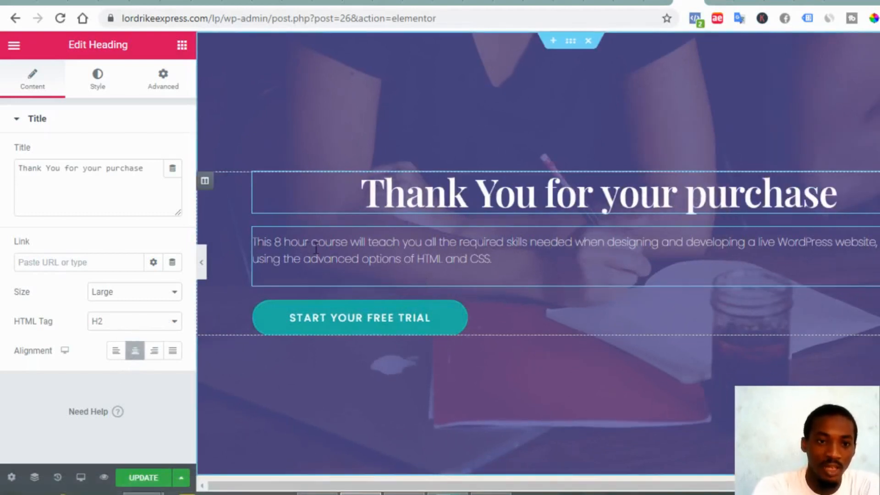
pyautogui.click(505, 260)
# Rewrite the description as 'click the button below to get you ebook' and centre it
pyautogui.moveTo(491, 261); pyautogui.dragTo(234, 227)
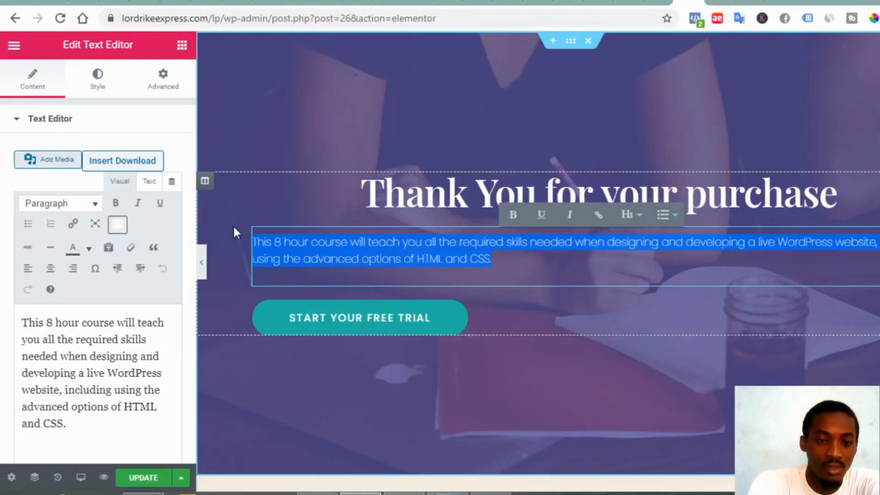
pyautogui.write('thi')
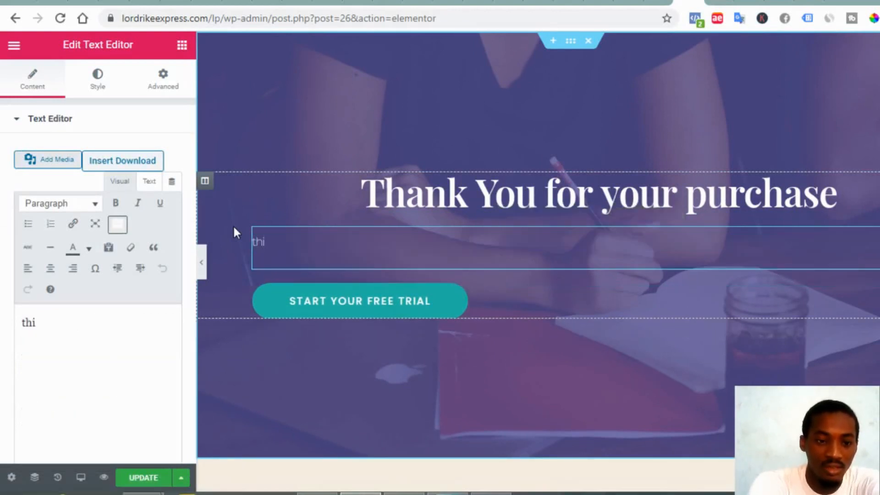
pyautogui.press('BackSpace')
pyautogui.press('BackSpace')
pyautogui.press('BackSpace')
pyautogui.write('c')
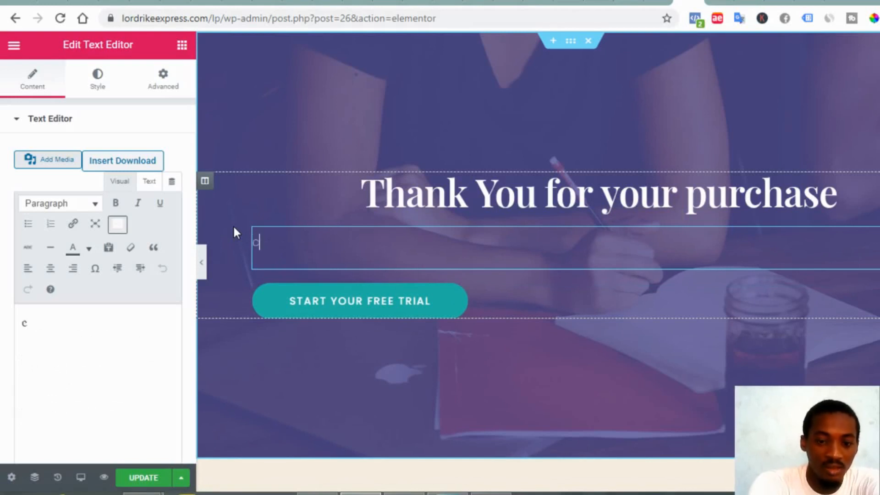
pyautogui.write('lick ')
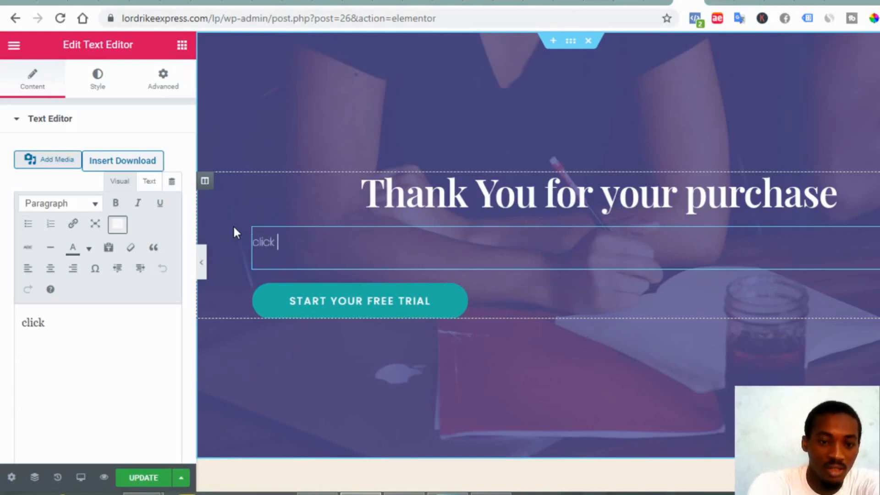
pyautogui.write('the butt')
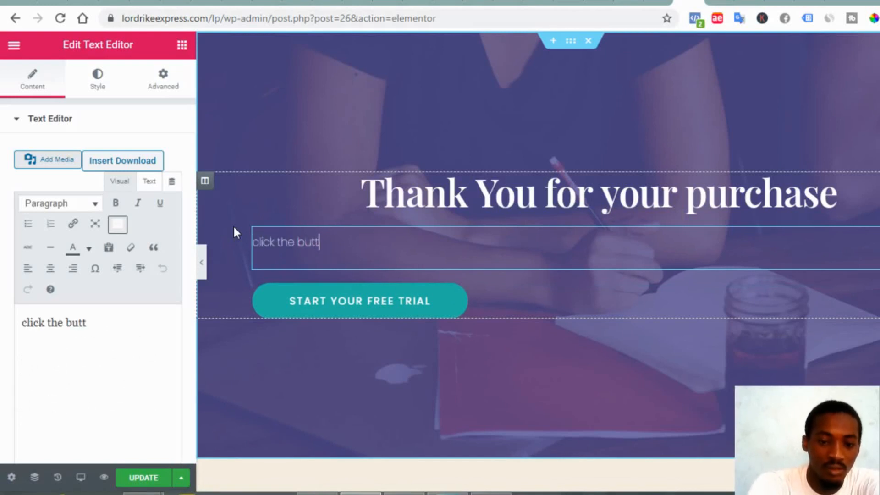
pyautogui.write('on bel')
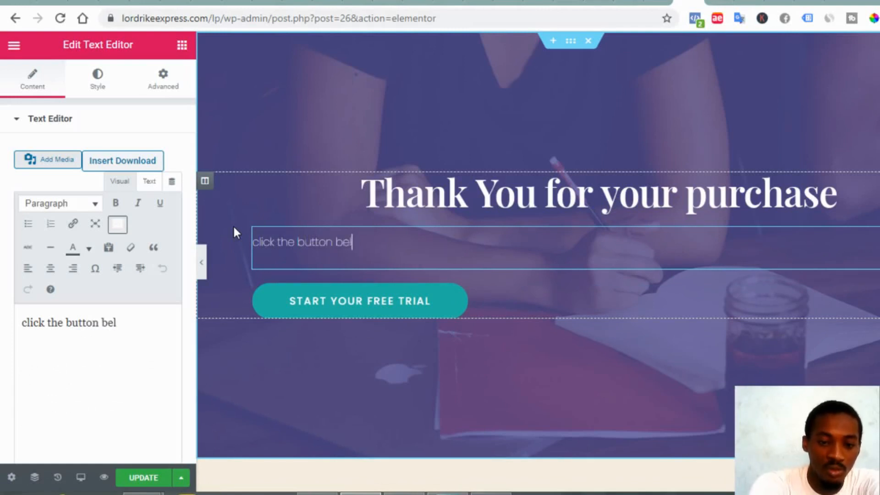
pyautogui.write('ow to')
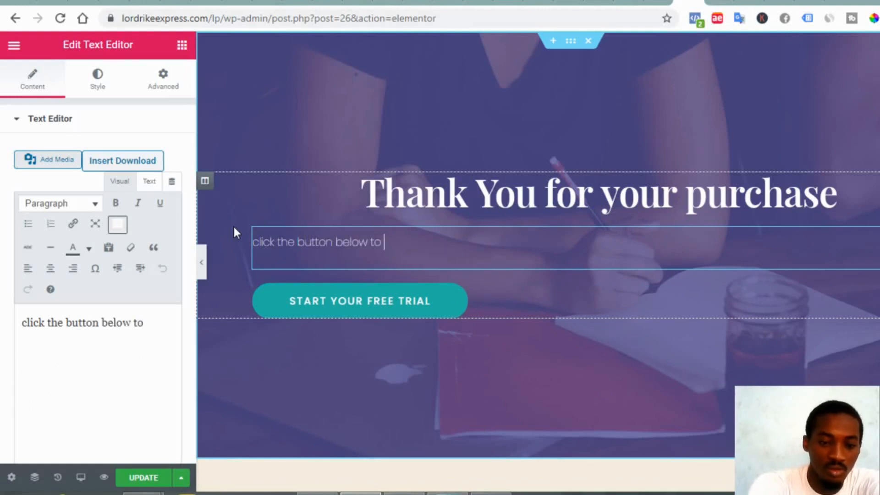
pyautogui.write(' get you')
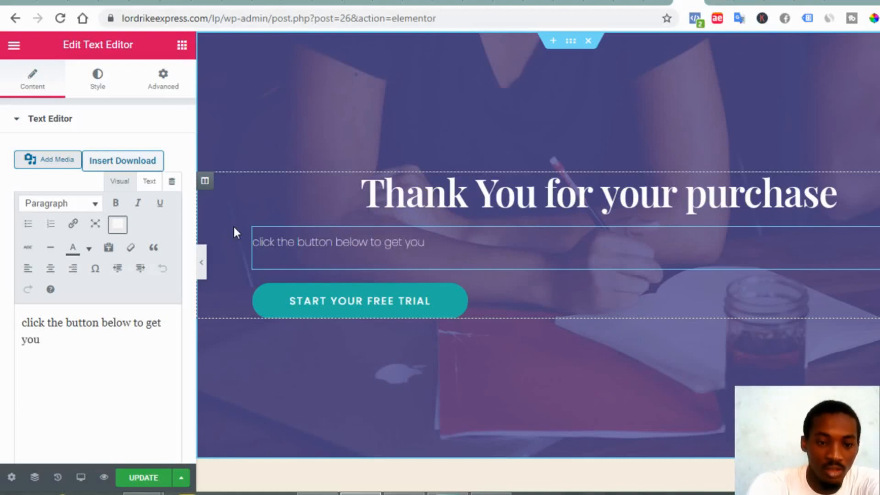
pyautogui.write(' ebook')
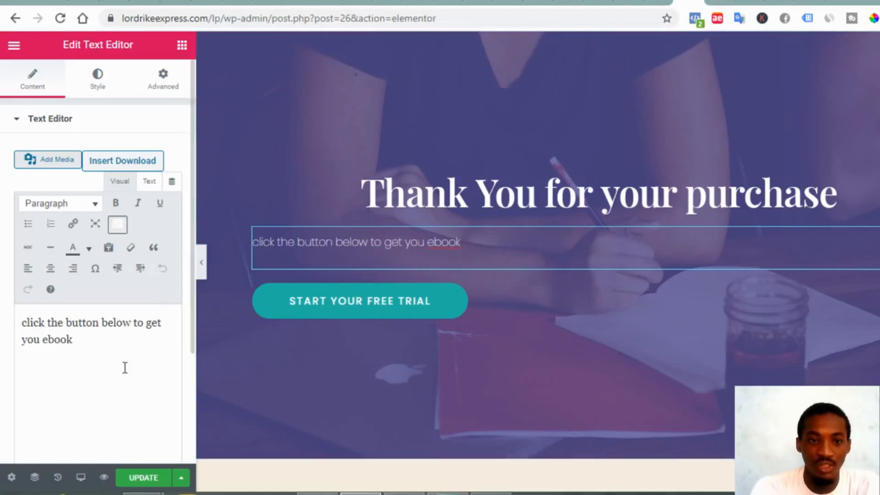
pyautogui.click(50, 268)
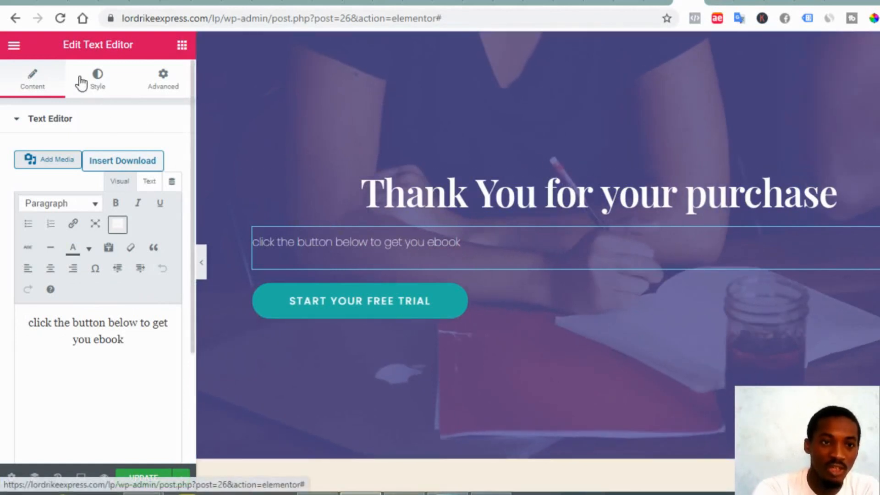
pyautogui.click(95, 87)
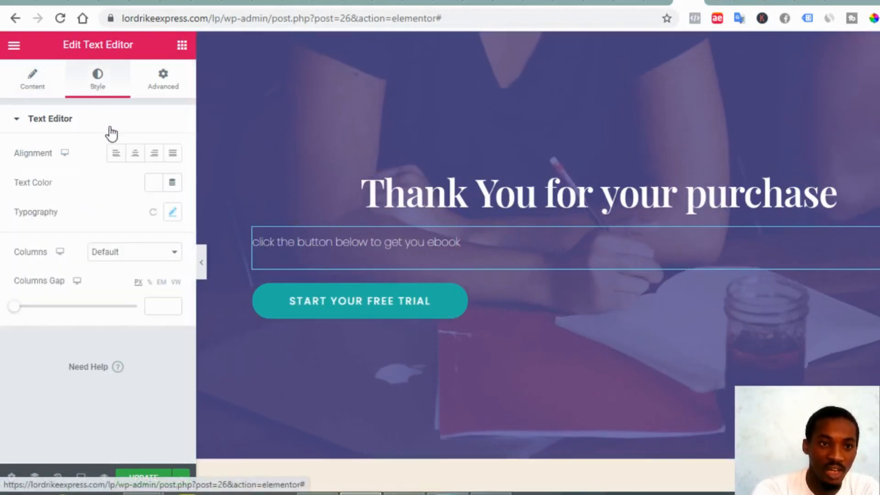
pyautogui.click(134, 158)
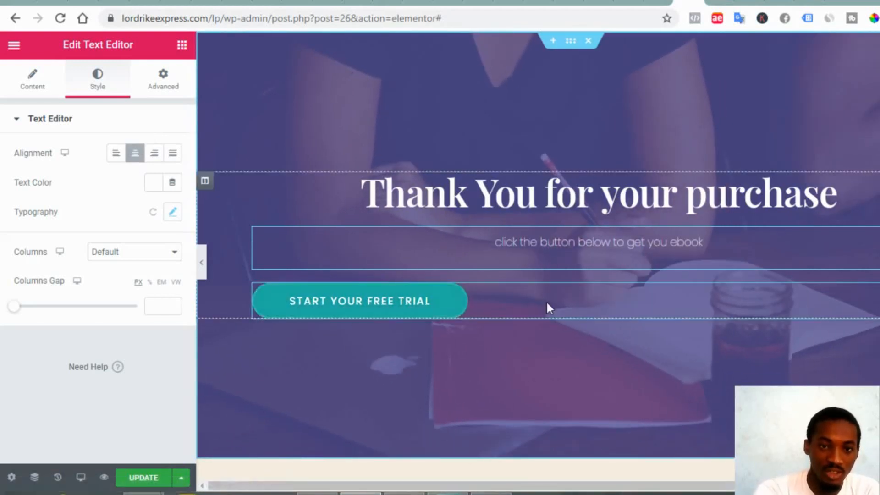
pyautogui.click(332, 295)
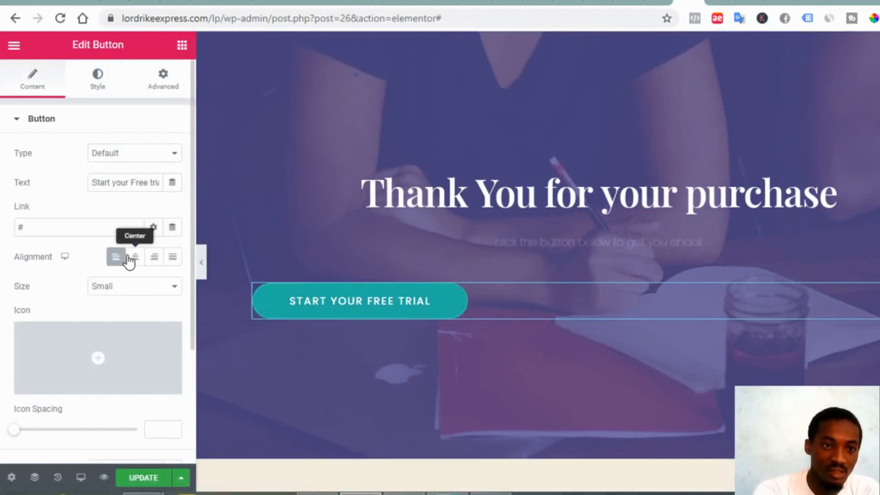
# Centre the button and replace its # link with the ebook download page address
pyautogui.click(137, 257)
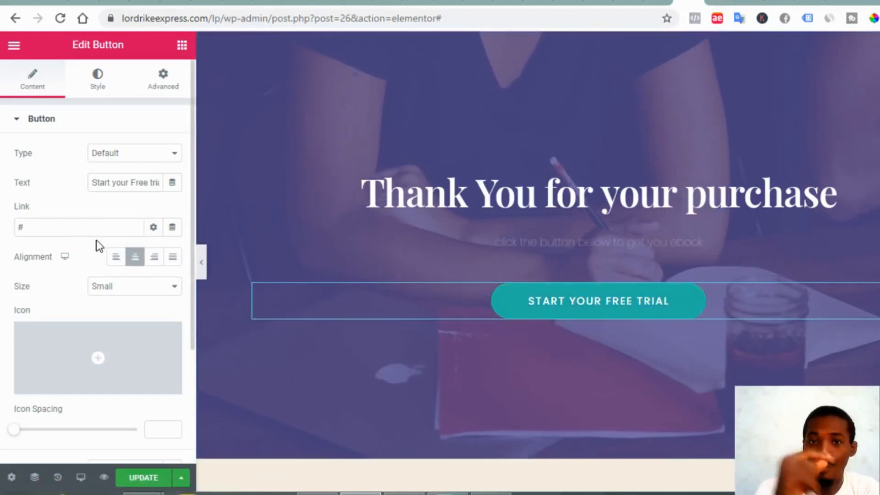
pyautogui.click(53, 228)
pyautogui.press('BackSpace')
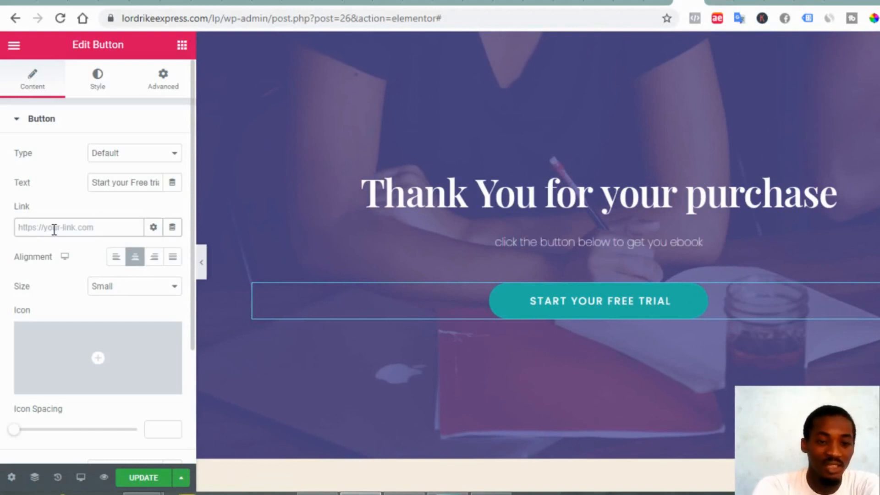
pyautogui.hotkey('ctrl', 'v')
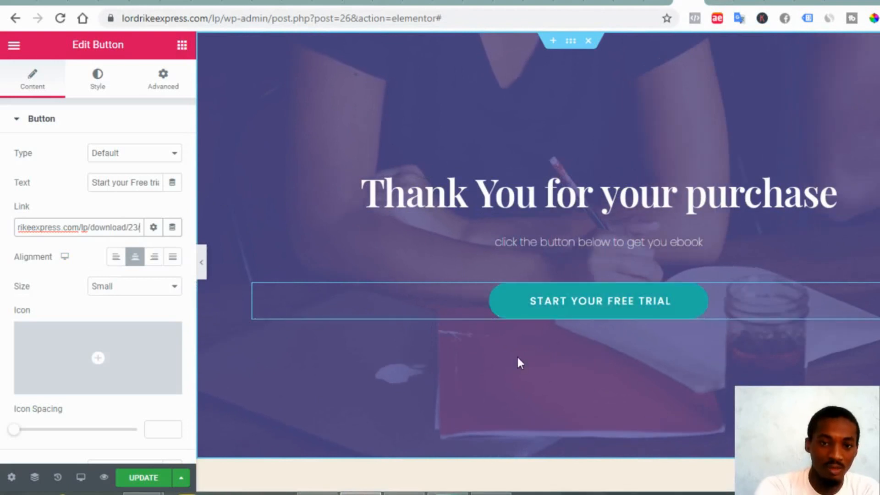
# Relabel the button 'download', update the page and preview the changes
pyautogui.click(632, 311)
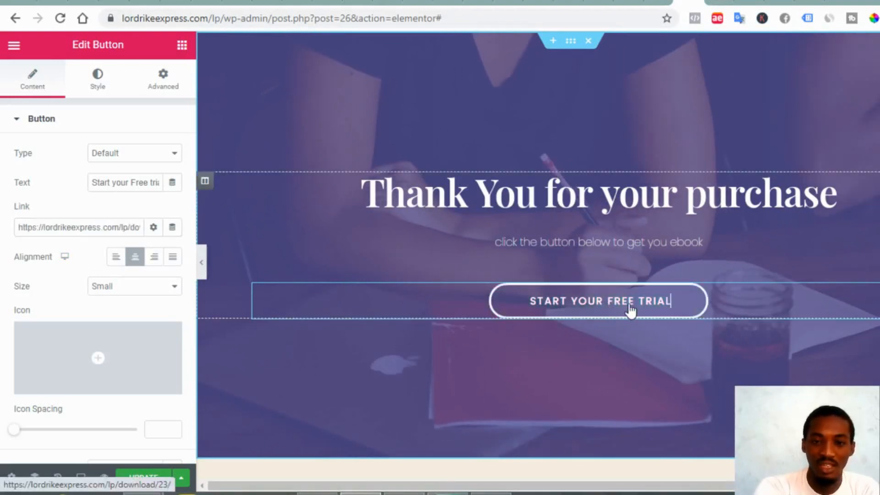
pyautogui.hotkey('ctrl', 'a')
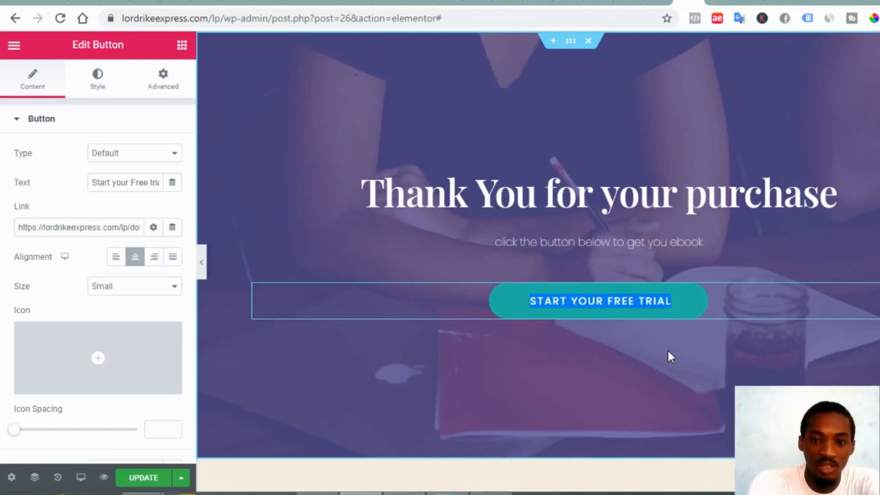
pyautogui.write('do')
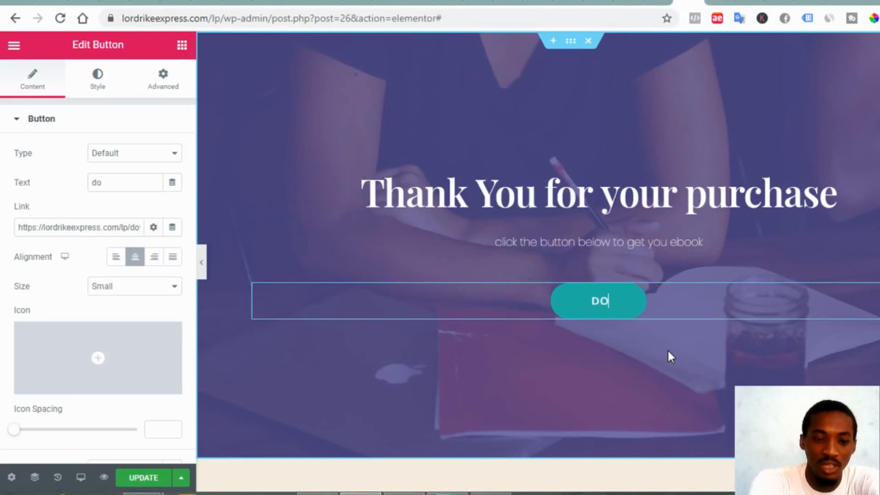
pyautogui.write('wnload')
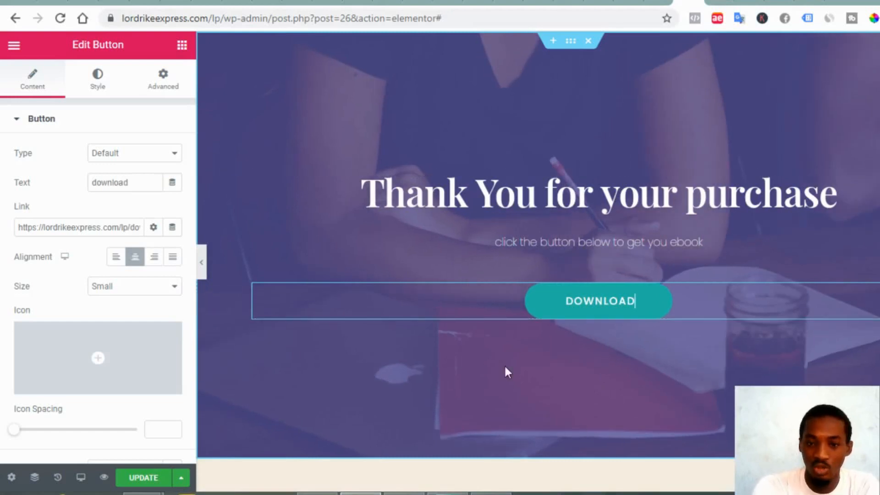
pyautogui.click(139, 481)
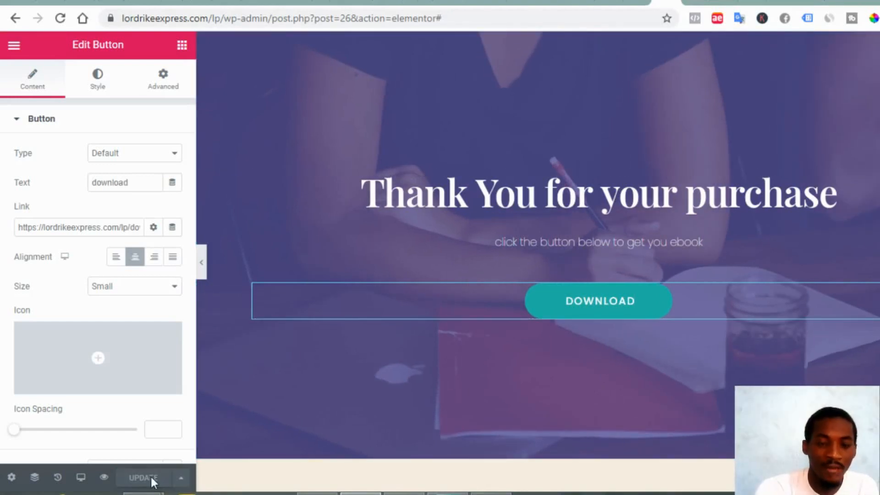
pyautogui.click(105, 477)
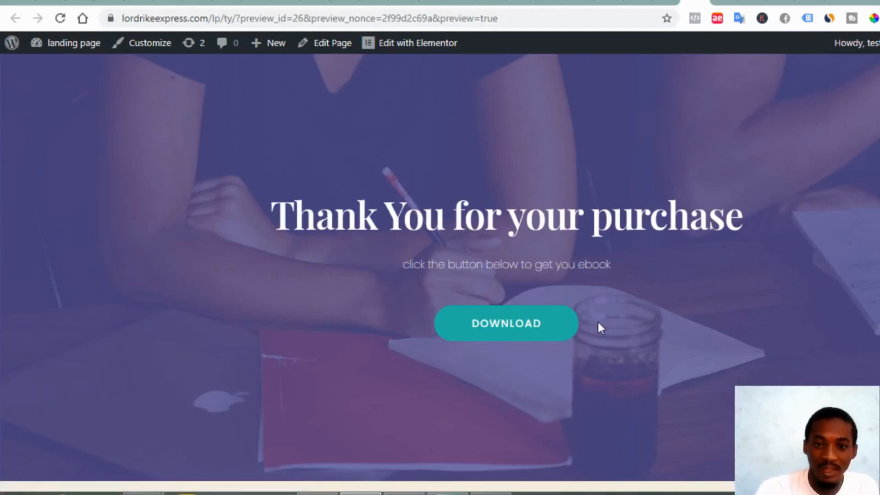
# Test the DOWNLOAD button in the preview and save the landing-page ebook PDF
pyautogui.click(516, 336)
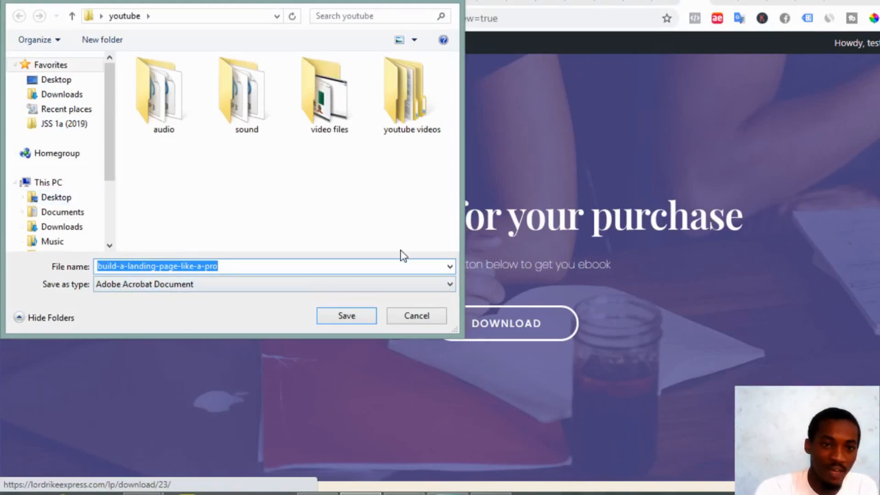
pyautogui.click(346, 316)
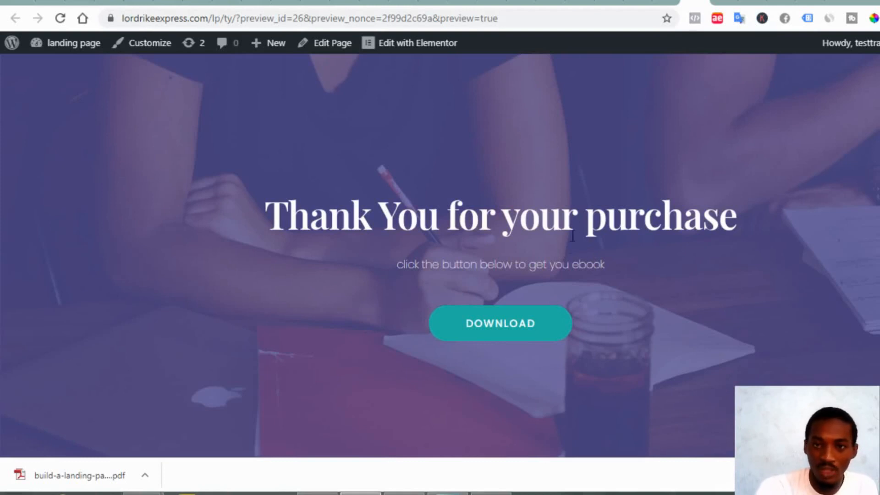
# Return to the landing page editor and select the free-trial button's Link field
pyautogui.click(723, 5)
pyautogui.scroll(5, 596, 334)
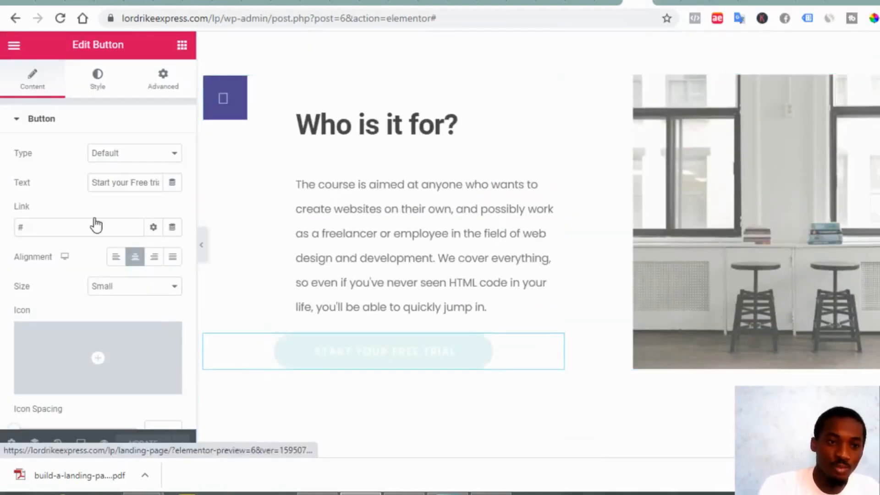
pyautogui.click(45, 229)
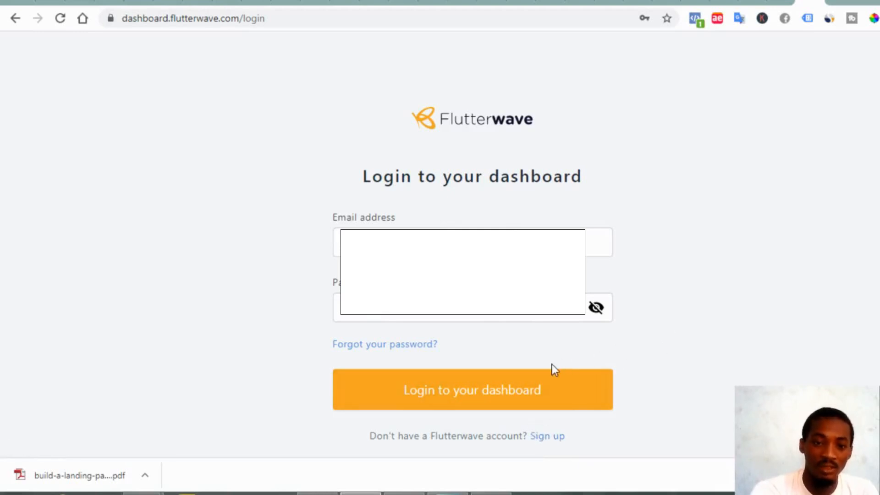
# Log in to the Flutterwave dashboard and begin a new payment link from Payment Links
pyautogui.click(535, 387)
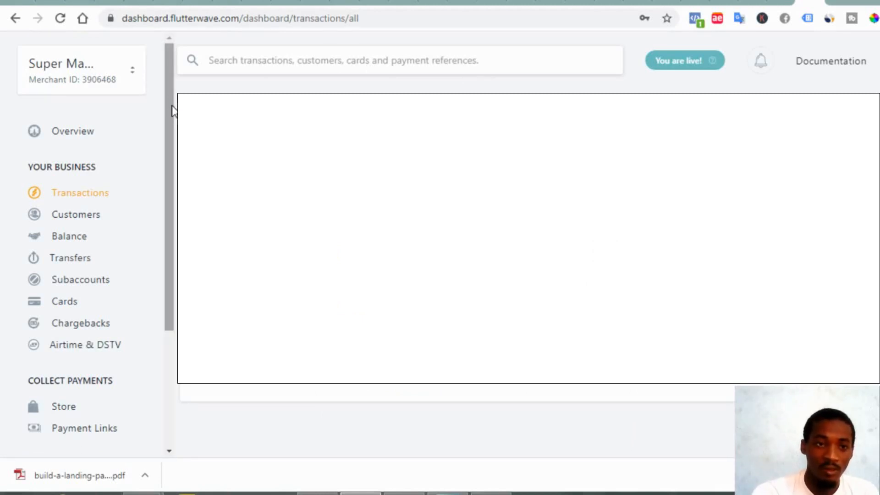
pyautogui.scroll(-2, 171, 115)
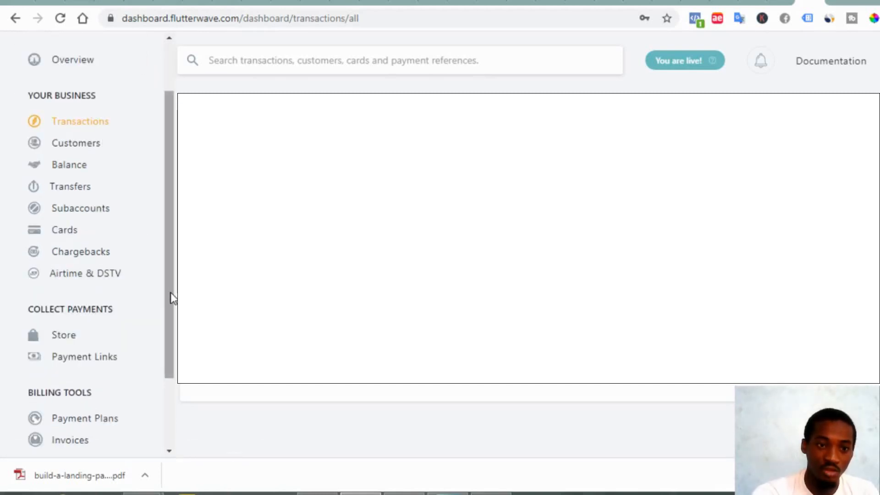
pyautogui.moveTo(171, 295)
pyautogui.mouseDown()
pyautogui.moveTo(172, 353)
pyautogui.moveTo(167, 303)
pyautogui.mouseUp()
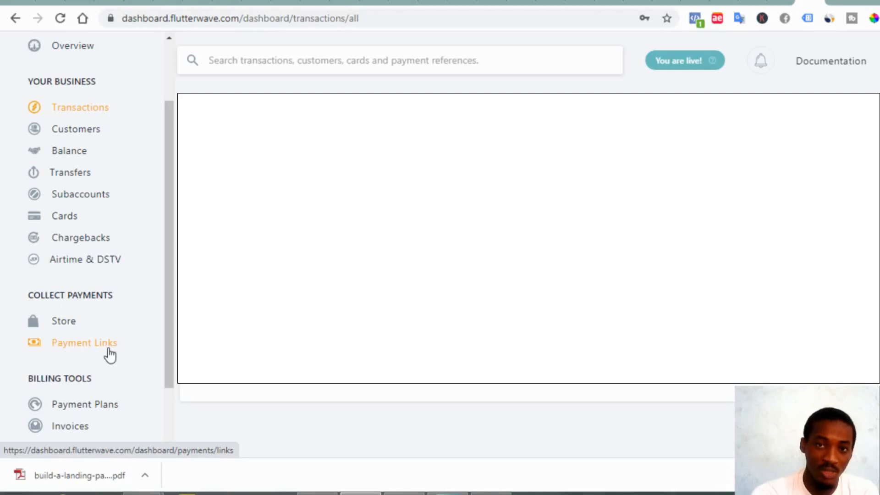
pyautogui.click(81, 351)
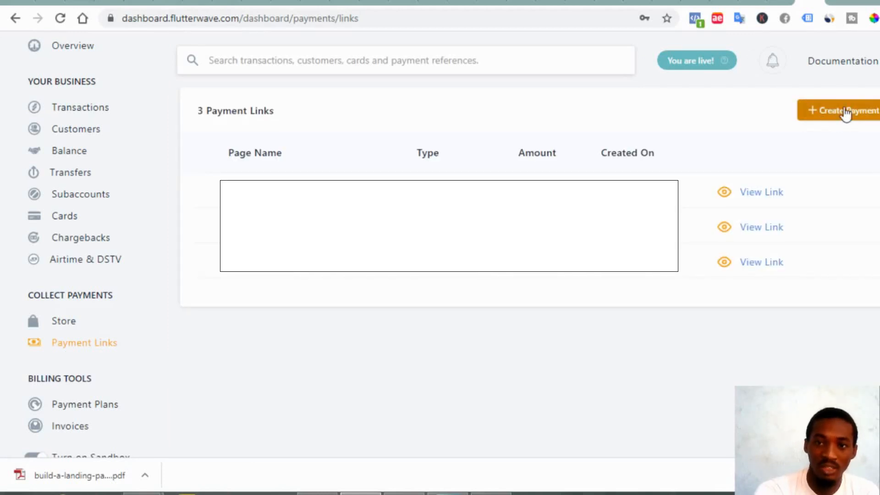
pyautogui.click(818, 112)
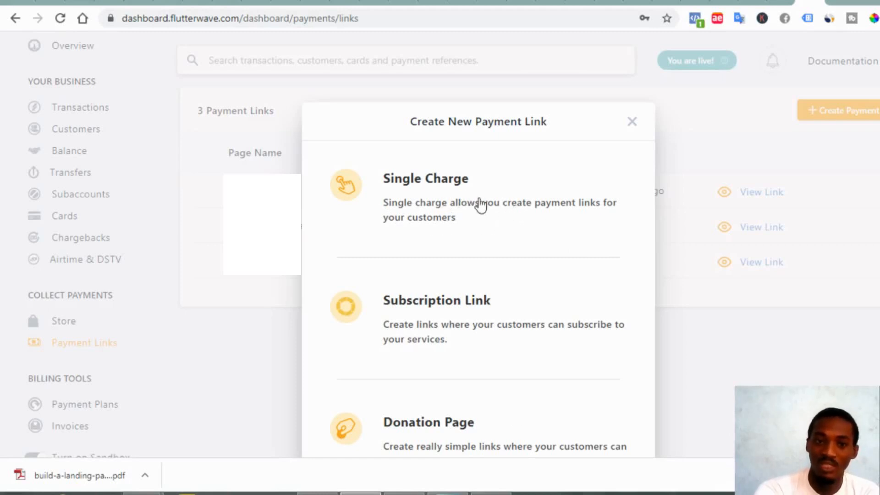
# Choose a single-charge payment link named 'landing page pdf' with NGN as currency
pyautogui.click(428, 223)
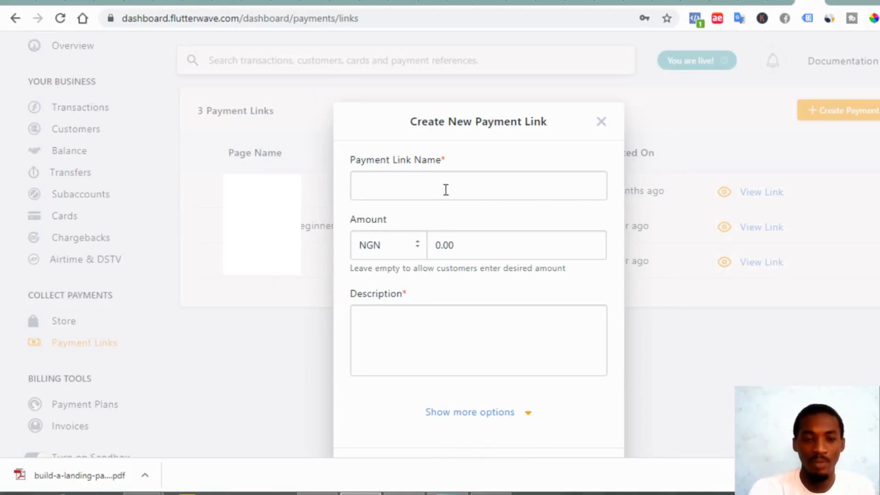
pyautogui.click(409, 197)
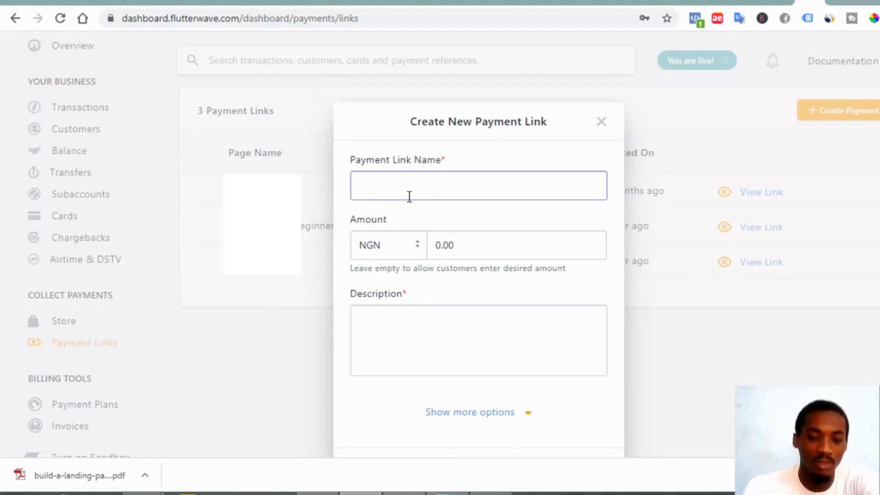
pyautogui.write('landing page pdf')
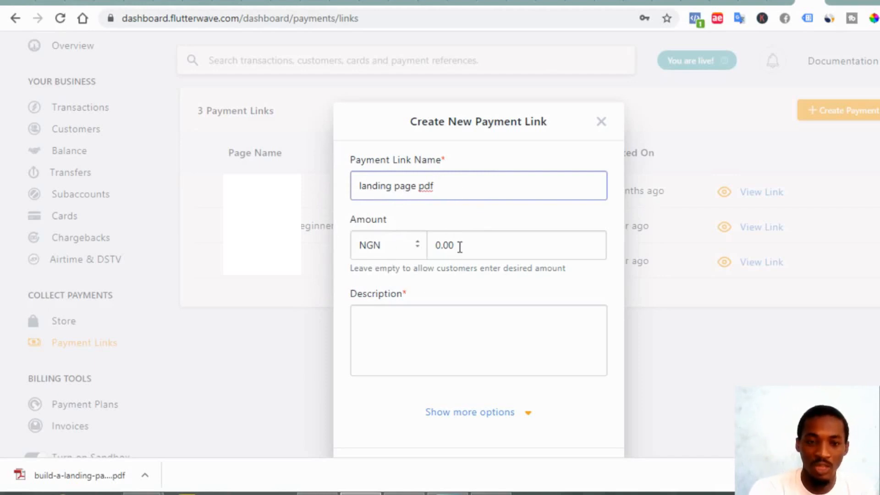
pyautogui.click(391, 247)
pyautogui.press('Down')
pyautogui.press('Down')
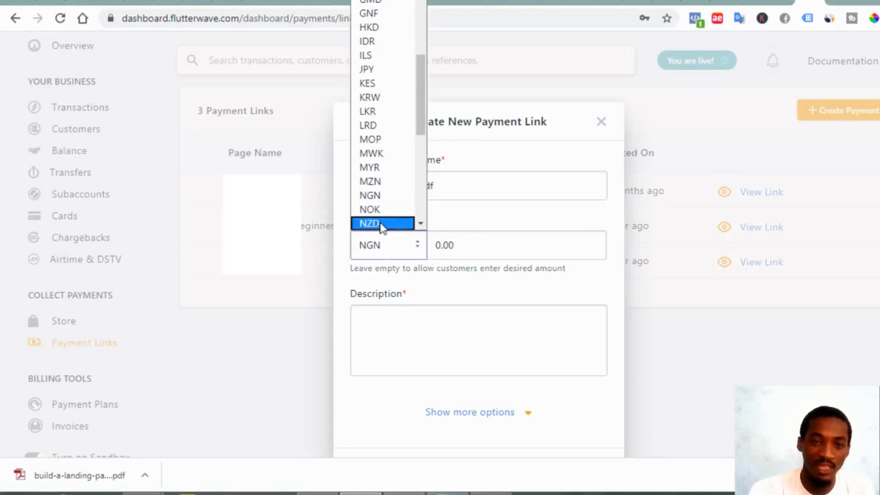
pyautogui.scroll(4, 380, 226)
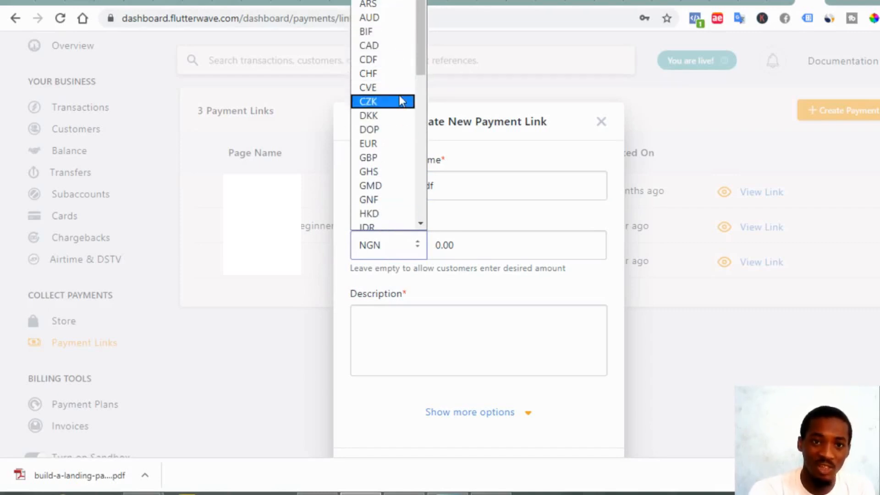
pyautogui.scroll(-3, 390, 72)
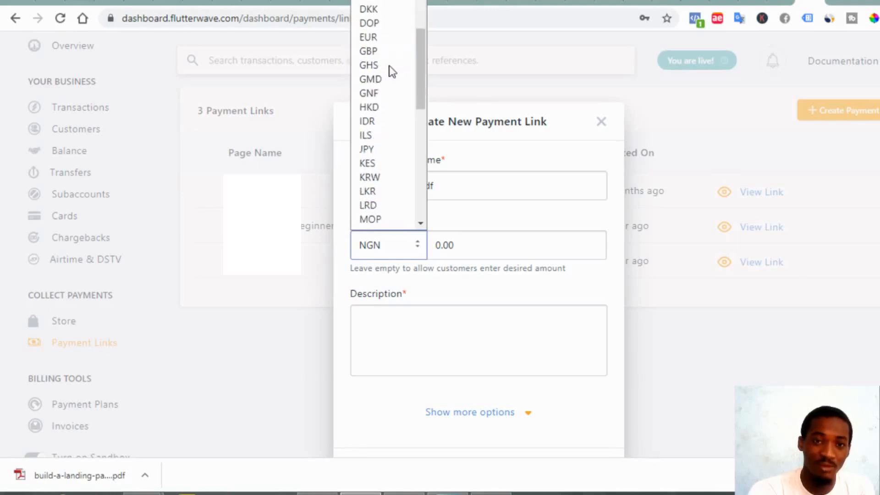
pyautogui.scroll(-5, 375, 181)
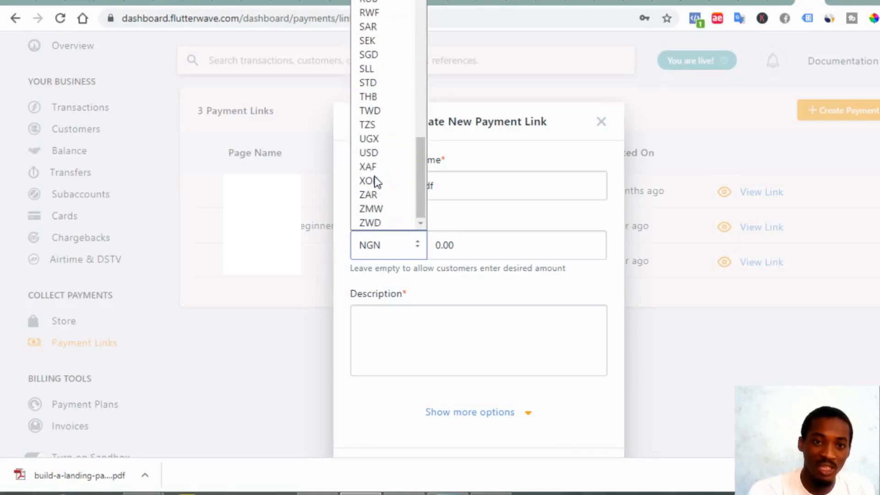
pyautogui.scroll(1, 375, 181)
pyautogui.scroll(2, 376, 180)
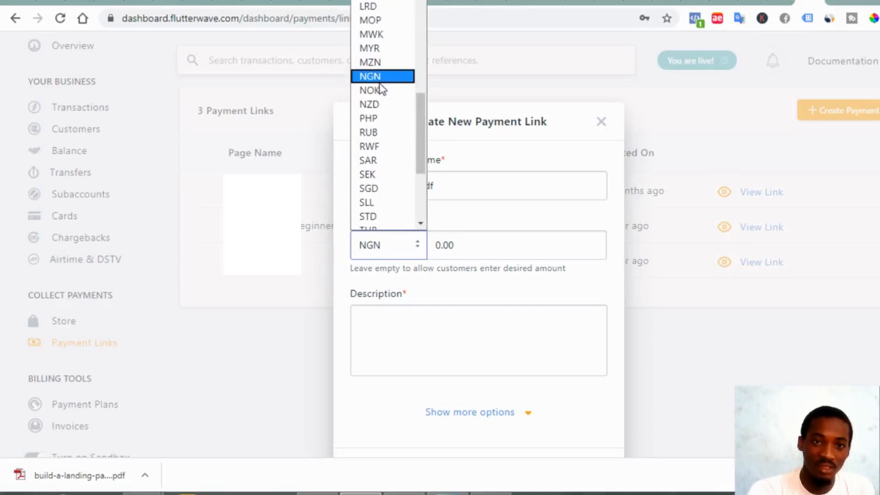
pyautogui.scroll(-3, 397, 180)
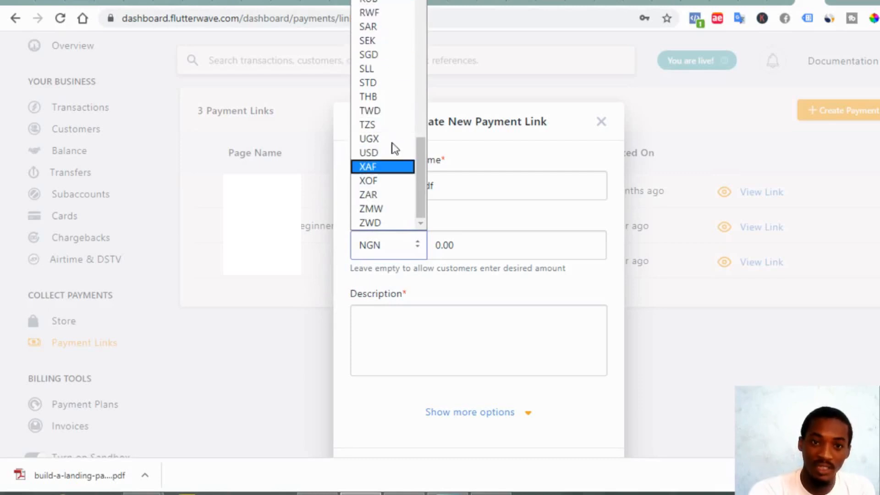
pyautogui.scroll(3, 392, 69)
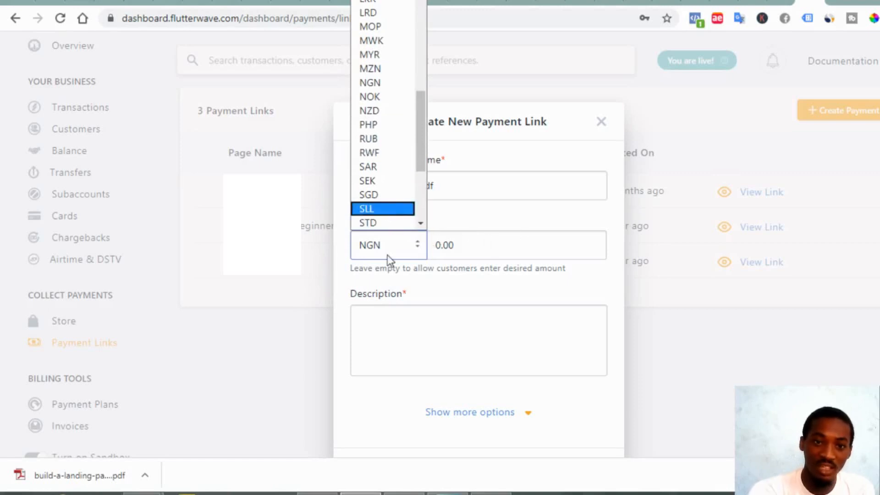
pyautogui.click(507, 242)
# Enter the amount 5,000.00 and paste in the landing-page secrets description
pyautogui.click(501, 250)
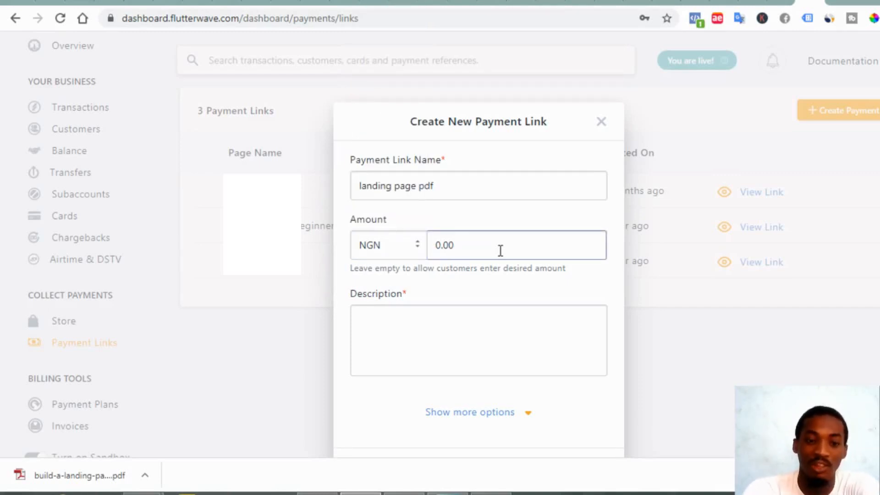
pyautogui.write('5,000.00')
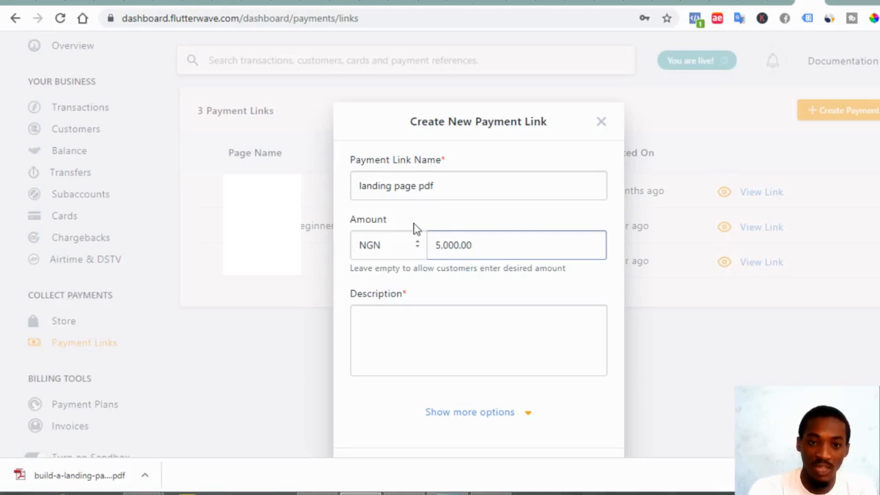
pyautogui.click(446, 322)
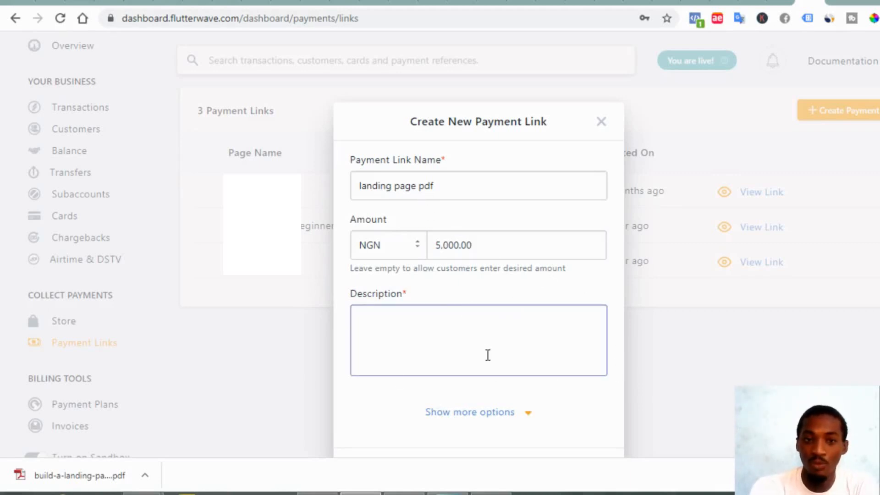
pyautogui.write('know the secrets experts use to create a landing page')
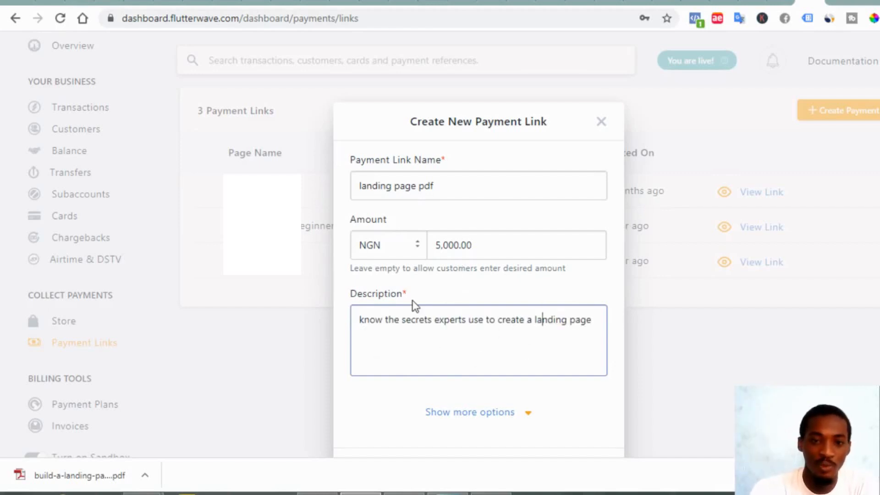
pyautogui.press('Home')
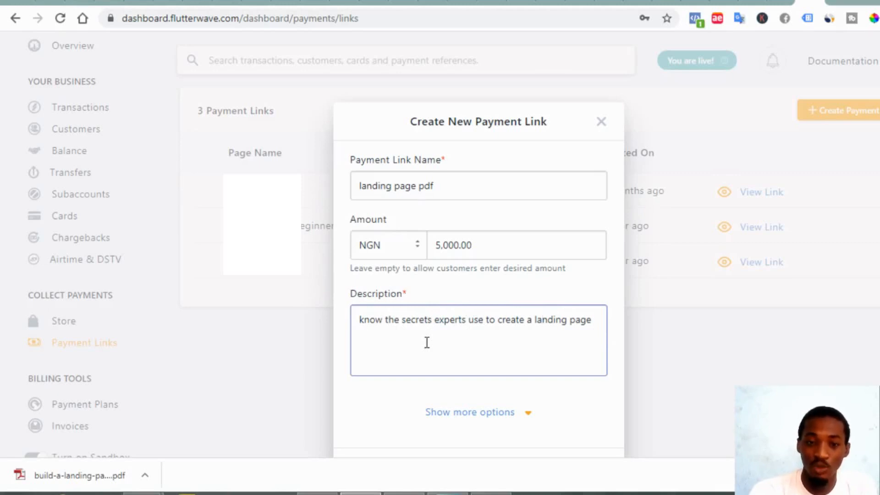
pyautogui.scroll(-1, 427, 342)
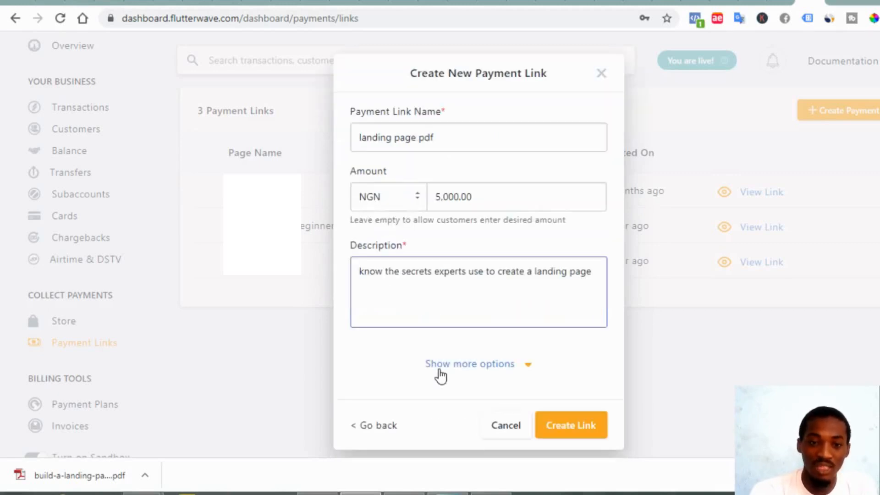
pyautogui.click(501, 365)
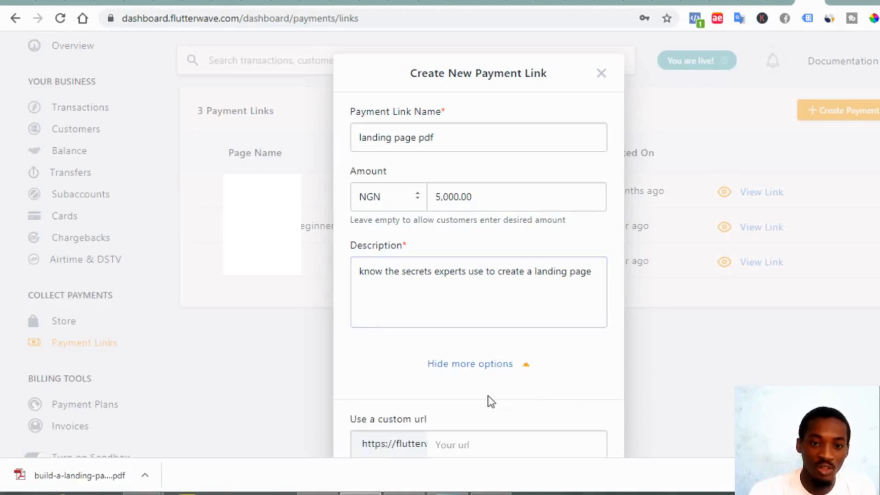
pyautogui.scroll(-3, 467, 403)
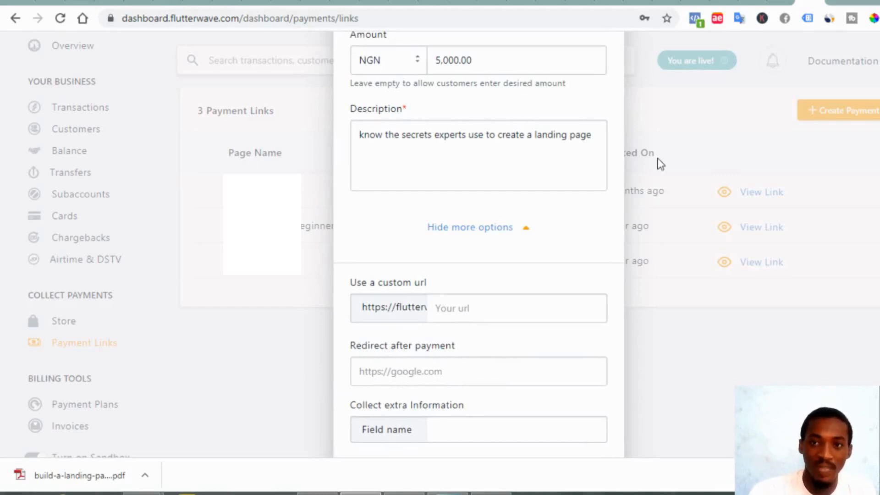
pyautogui.click(667, 4)
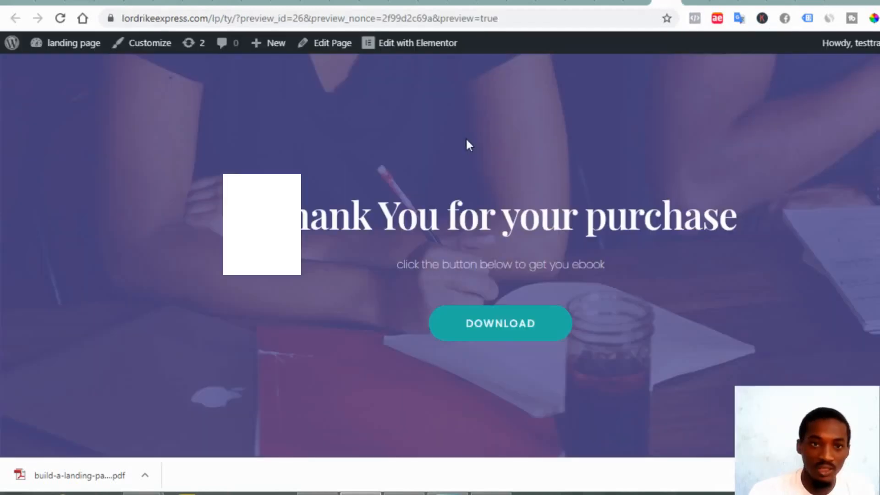
pyautogui.click(234, 20)
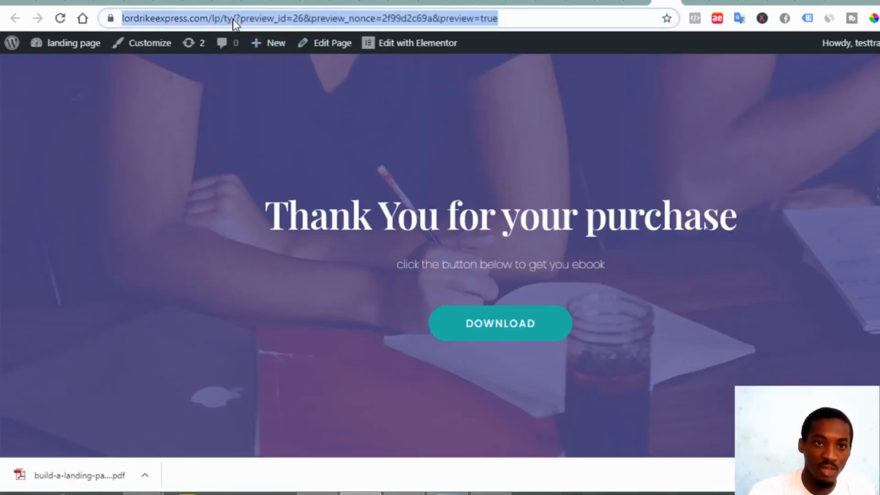
pyautogui.click(235, 20)
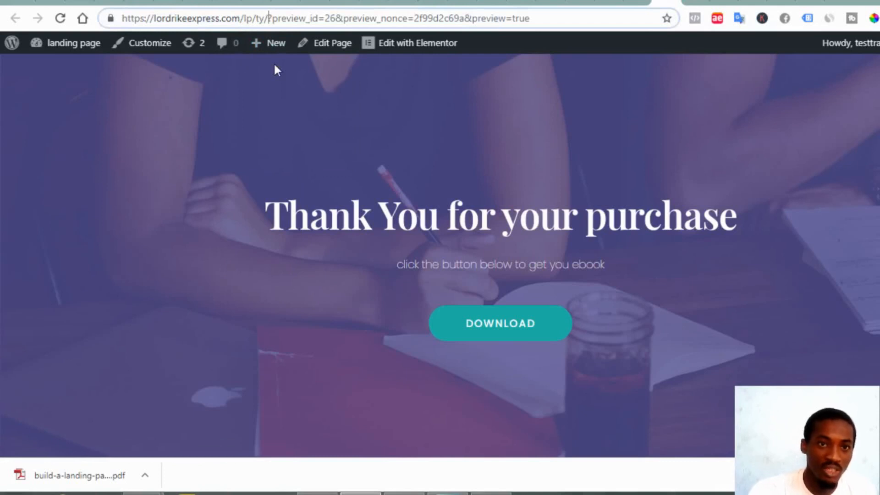
pyautogui.press('Right')
pyautogui.hotkey('shift', 'Left')
pyautogui.hotkey('shift', 'Left')
pyautogui.hotkey('shift', 'Left')
pyautogui.hotkey('shift', 'Left')
pyautogui.hotkey('shift', 'Left')
pyautogui.hotkey('shift', 'Left')
pyautogui.hotkey('shift', 'Left')
pyautogui.hotkey('shift', 'Left')
pyautogui.hotkey('shift', 'Left')
pyautogui.hotkey('shift', 'Left')
pyautogui.hotkey('shift', 'Left')
pyautogui.hotkey('shift', 'Left')
pyautogui.hotkey('shift', 'Left')
pyautogui.hotkey('shift', 'Left')
pyautogui.hotkey('shift', 'Left')
pyautogui.hotkey('shift', 'Left')
pyautogui.hotkey('shift', 'Left')
pyautogui.hotkey('shift', 'Left')
pyautogui.hotkey('shift', 'Left')
pyautogui.hotkey('shift', 'Left')
pyautogui.hotkey('shift', 'Left')
pyautogui.hotkey('shift', 'Left')
pyautogui.hotkey('shift', 'Left')
pyautogui.hotkey('shift', 'Left')
pyautogui.hotkey('shift', 'Left')
pyautogui.hotkey('shift', 'Left')
pyautogui.hotkey('shift', 'Left')
pyautogui.hotkey('shift', 'Left')
pyautogui.hotkey('shift', 'Left')
pyautogui.hotkey('shift', 'Left')
pyautogui.hotkey('shift', 'Left')
pyautogui.hotkey('shift', 'Left')
pyautogui.hotkey('shift', 'Left')
pyautogui.hotkey('ctrl', 'c')
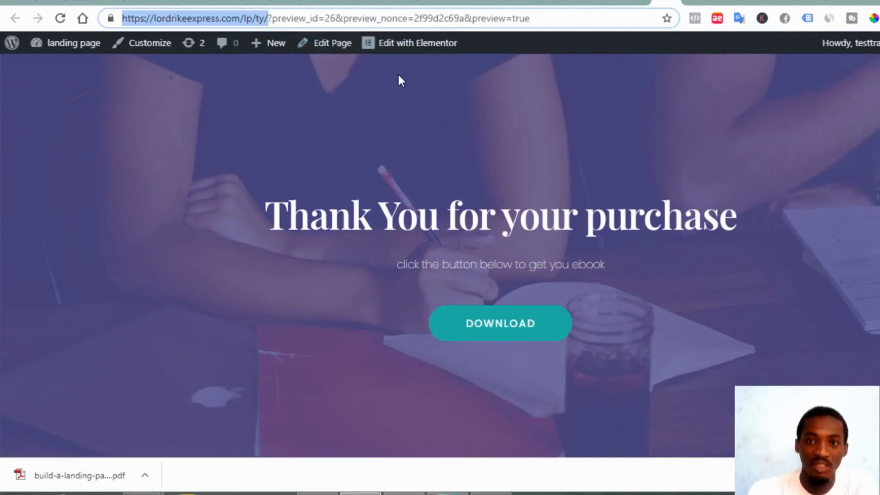
pyautogui.click(810, 3)
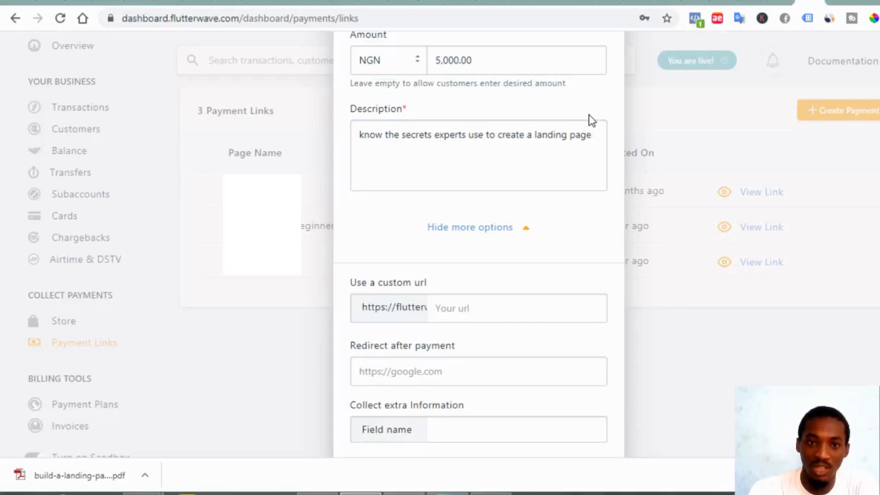
pyautogui.click(444, 372)
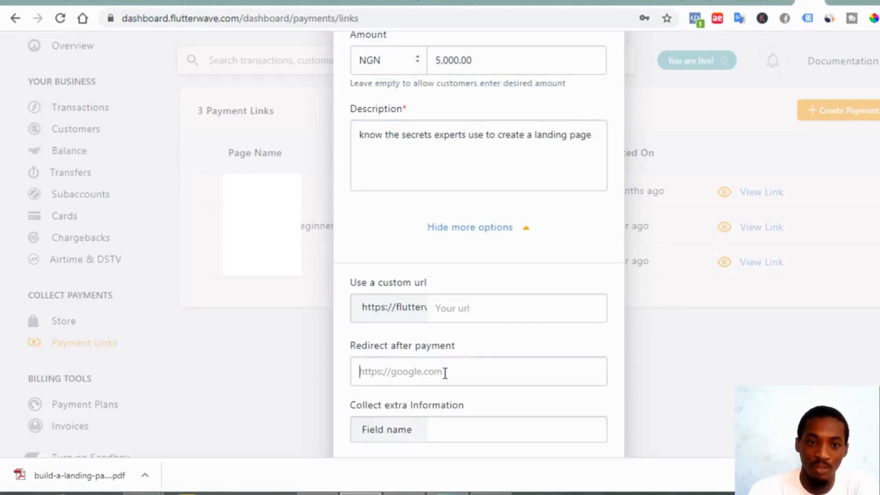
pyautogui.hotkey('ctrl', 'v')
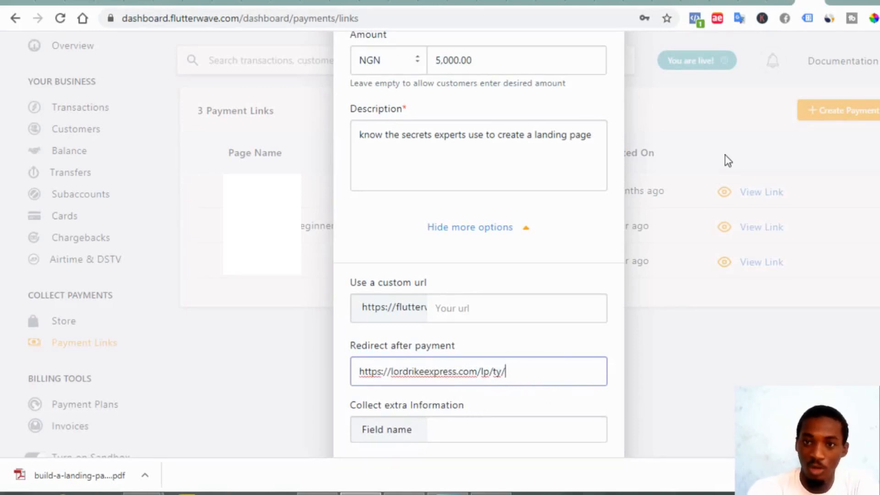
# Load the redirect address in a new tab to confirm the thank-you page opens
pyautogui.click(837, 2)
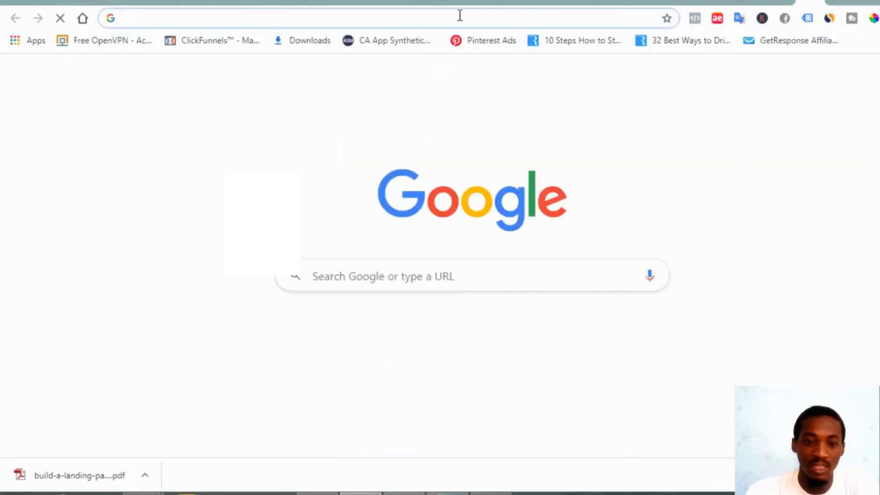
pyautogui.hotkey('ctrl', 'v')
pyautogui.press('Return')
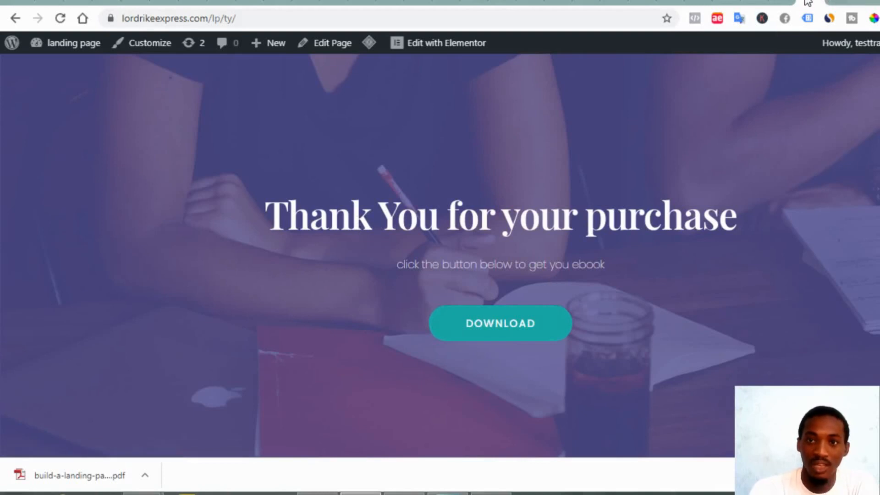
pyautogui.click(780, 4)
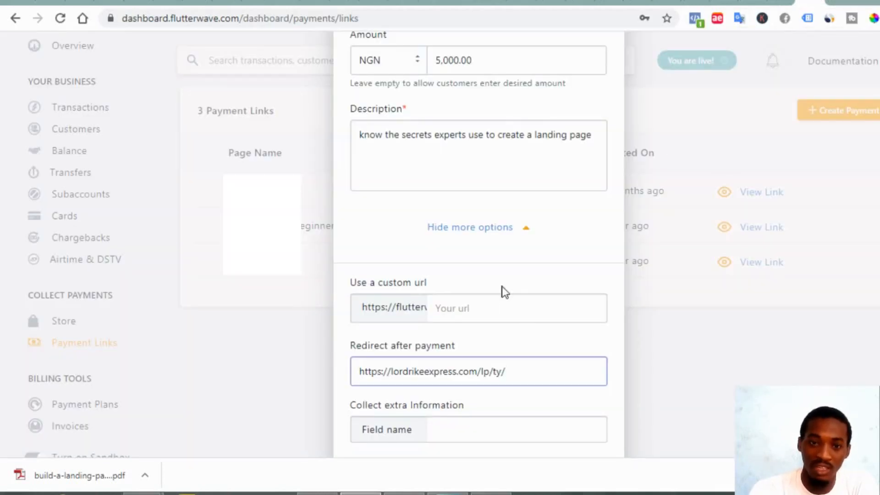
pyautogui.scroll(-2, 524, 339)
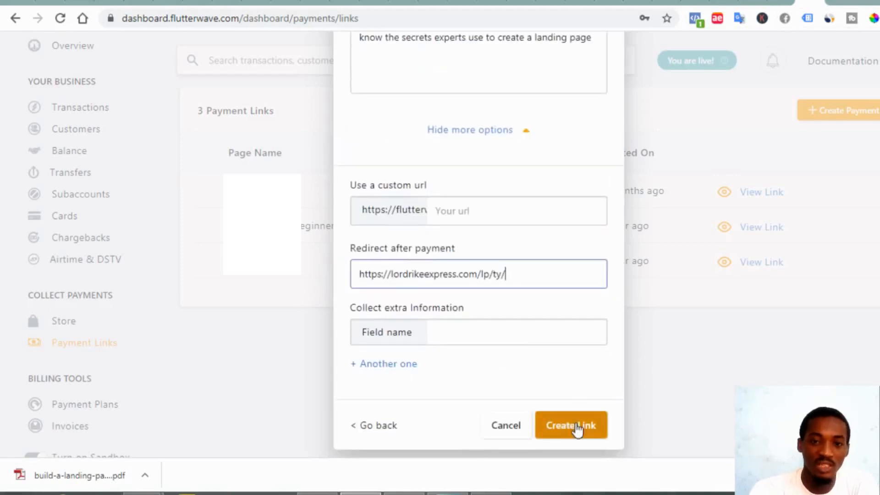
# Create the 'landing page pdf' Flutterwave payment link, copy its URL and open its NGN 5,000.00 checkout
pyautogui.click(567, 438)
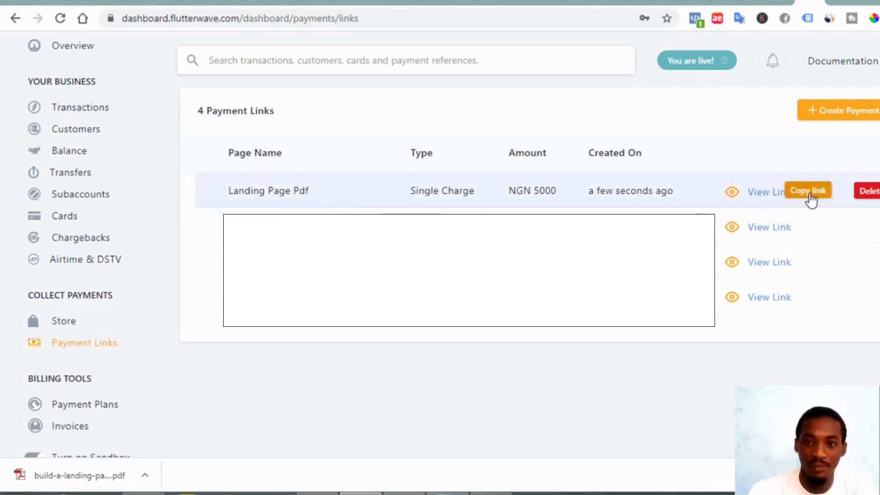
pyautogui.click(808, 195)
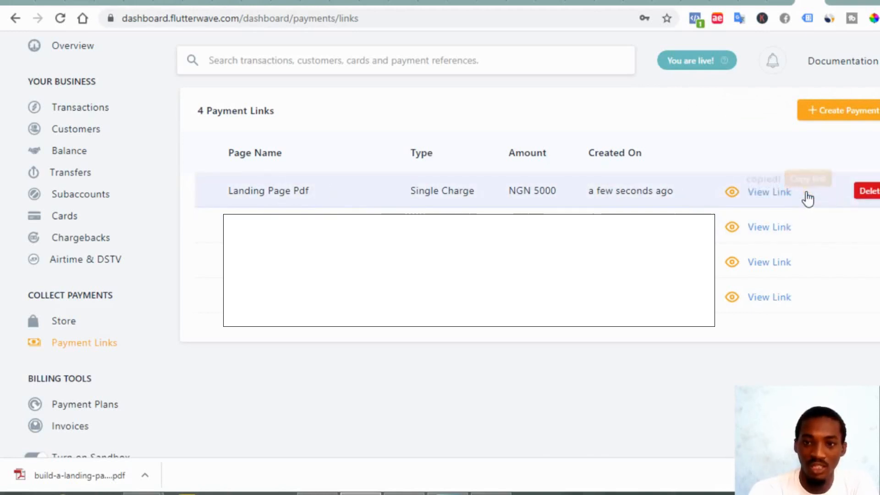
pyautogui.click(759, 200)
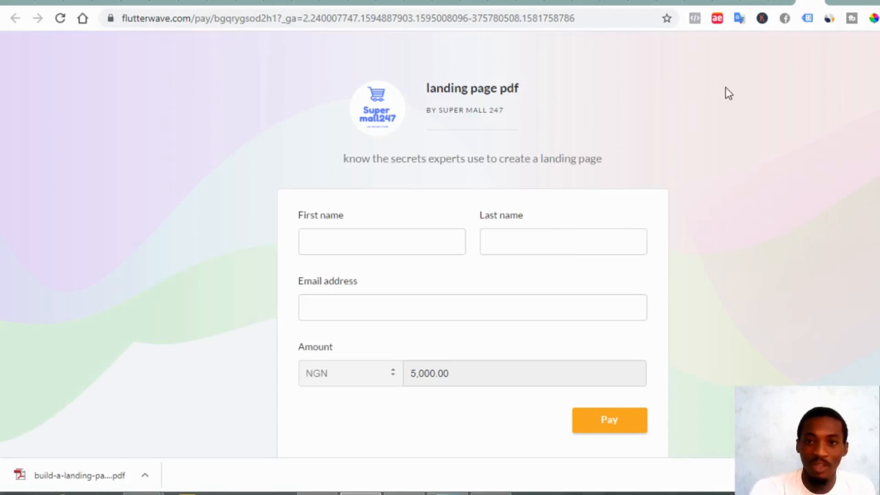
# In the landing page editor, replace the selected button's # link with the Flutterwave payment URL
pyautogui.click(750, 2)
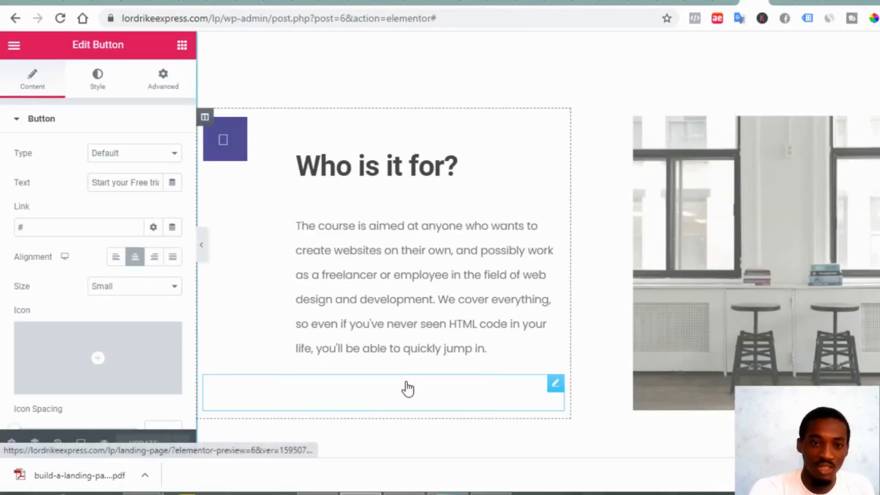
pyautogui.click(82, 223)
pyautogui.hotkey('ctrl', 'a')
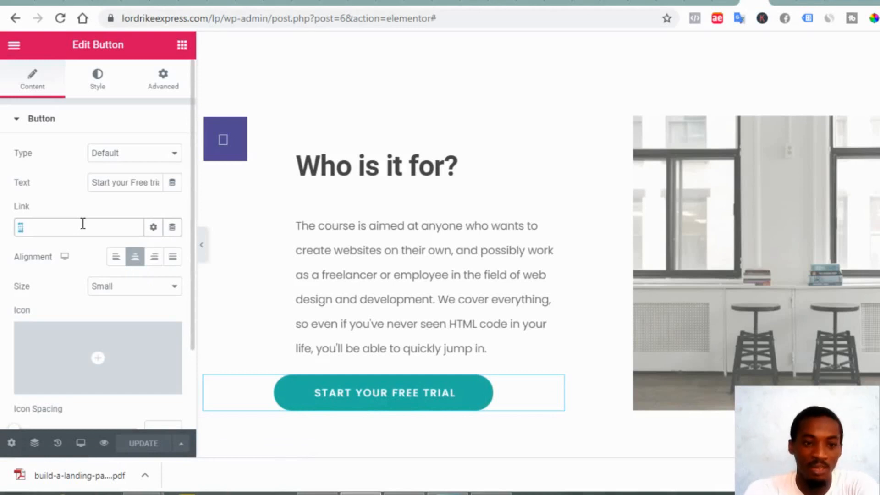
pyautogui.hotkey('ctrl', 'v')
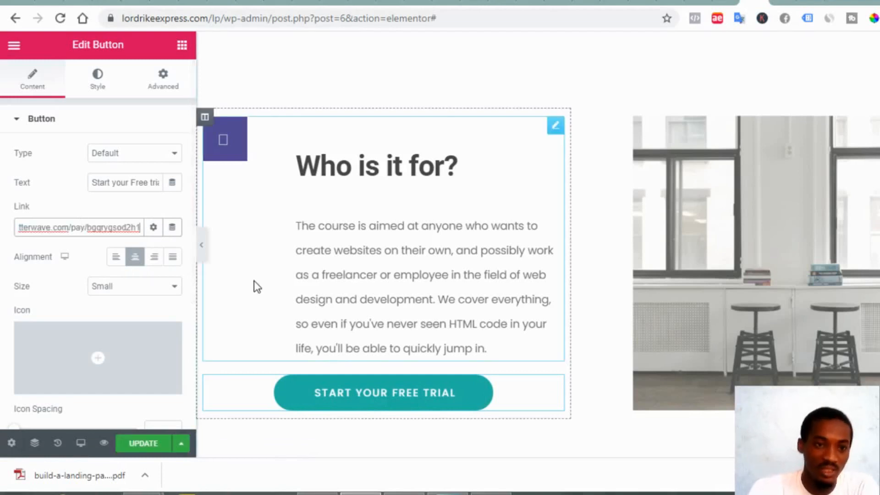
# Replace the hero Start Your Free Trial button's # link with the payment URL
pyautogui.scroll(10, 631, 304)
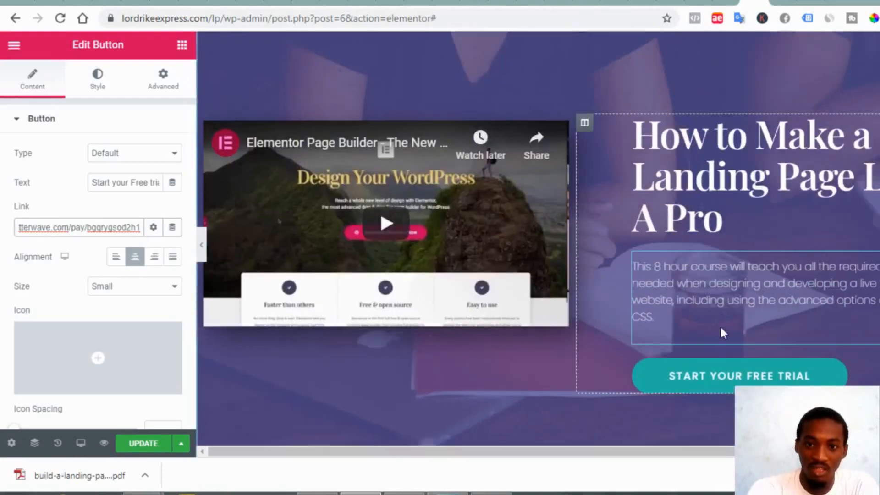
pyautogui.click(722, 373)
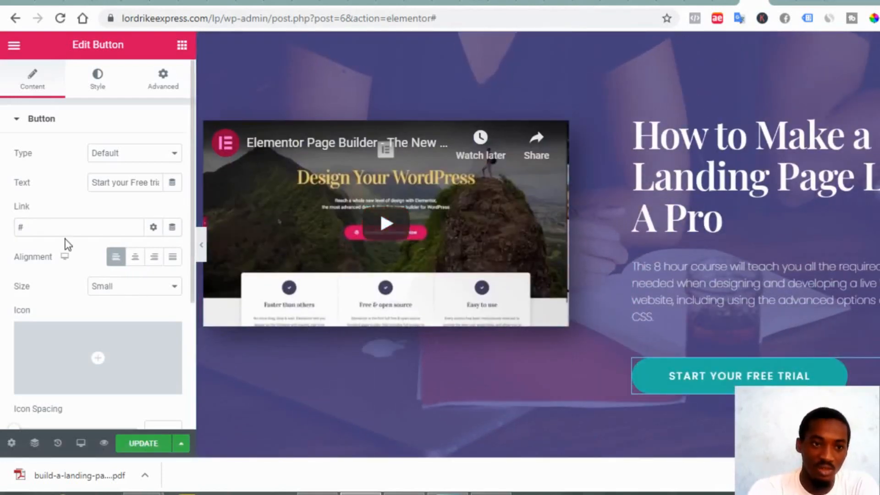
pyautogui.click(64, 227)
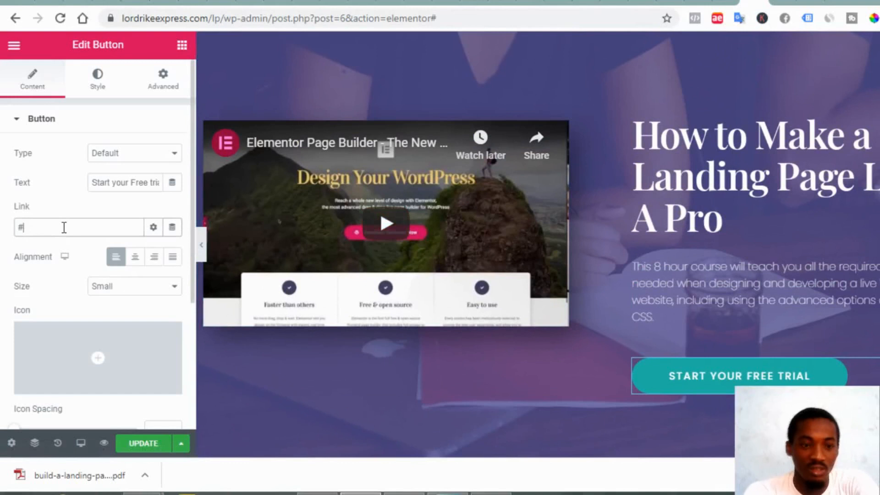
pyautogui.hotkey('ctrl', 'a')
pyautogui.write('https://flutterwave.com/pay/bgqrygsod2h1')
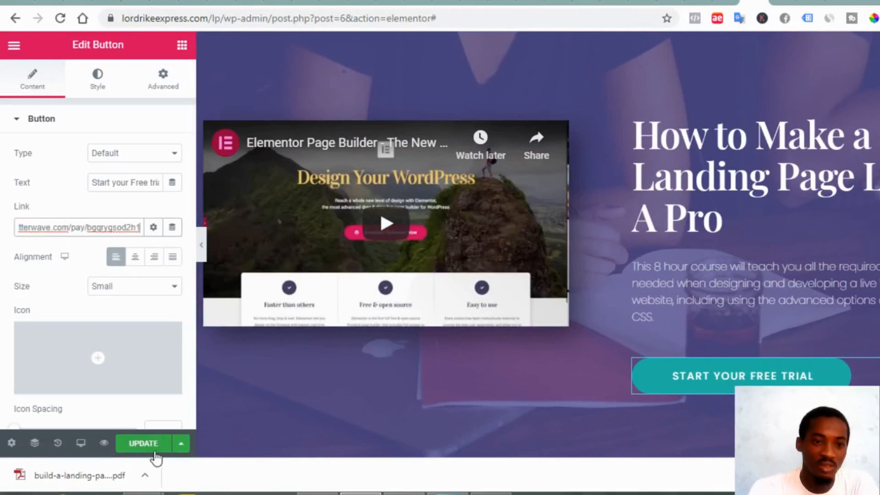
# Update the landing page, preview it, then return to the editor
pyautogui.click(146, 443)
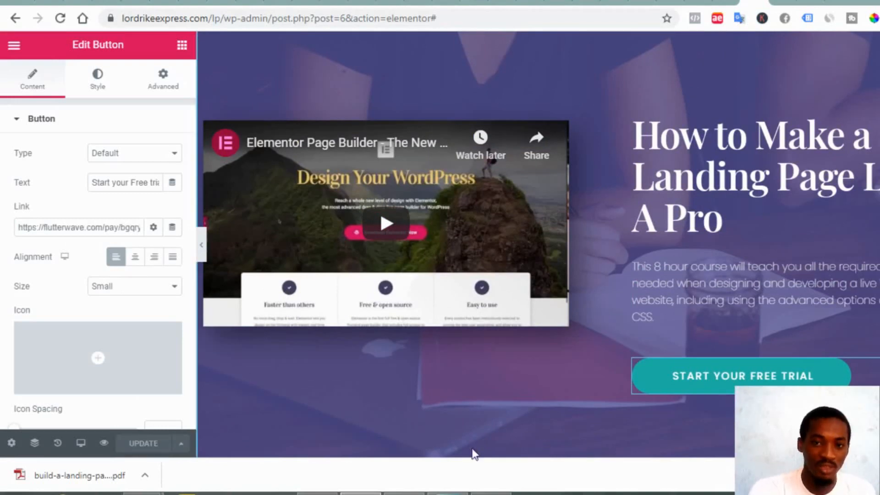
pyautogui.click(104, 444)
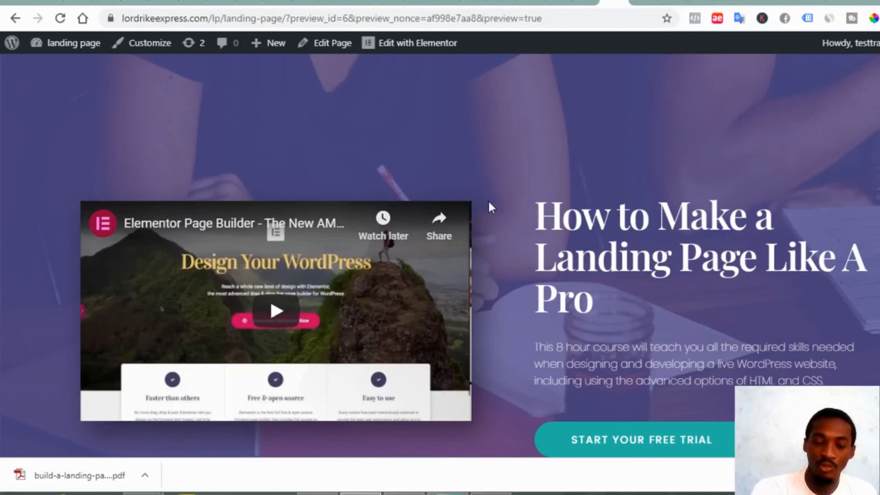
pyautogui.scroll(-3, 488, 200)
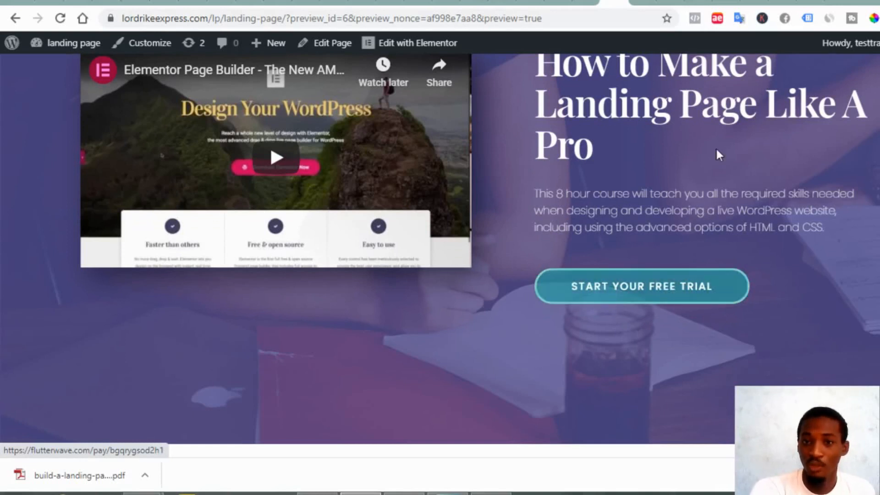
pyautogui.click(758, 4)
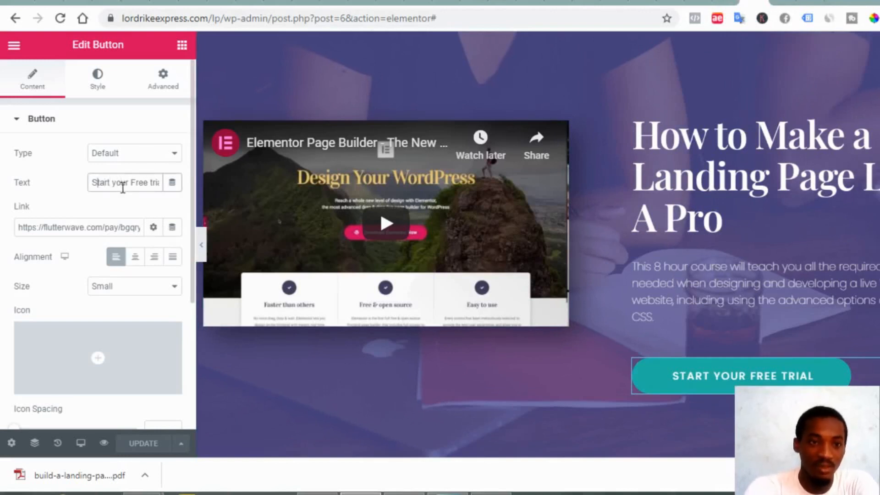
# Change the hero button's label to 'Click Here to get instant access'
pyautogui.tripleClick(123, 186)
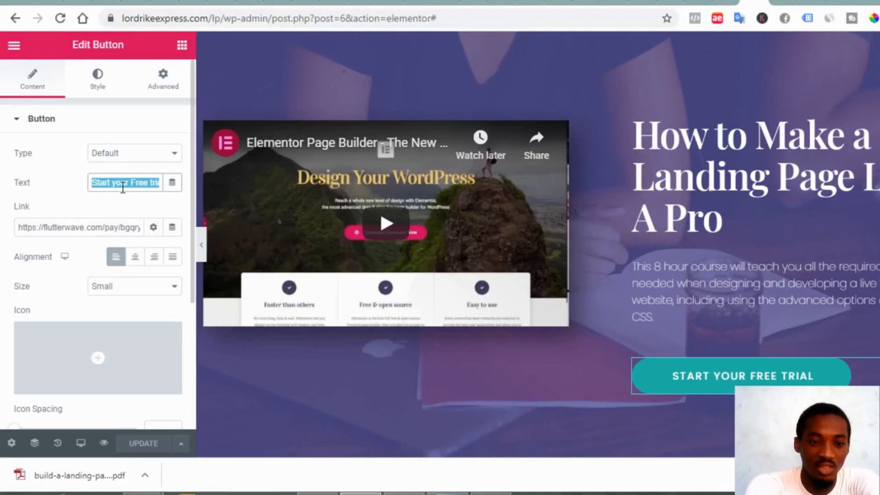
pyautogui.press('BackSpace')
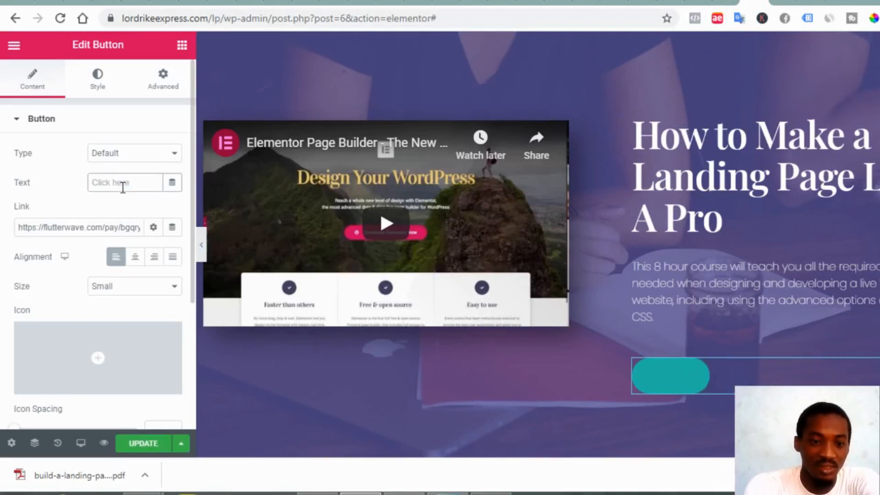
pyautogui.write('Clic')
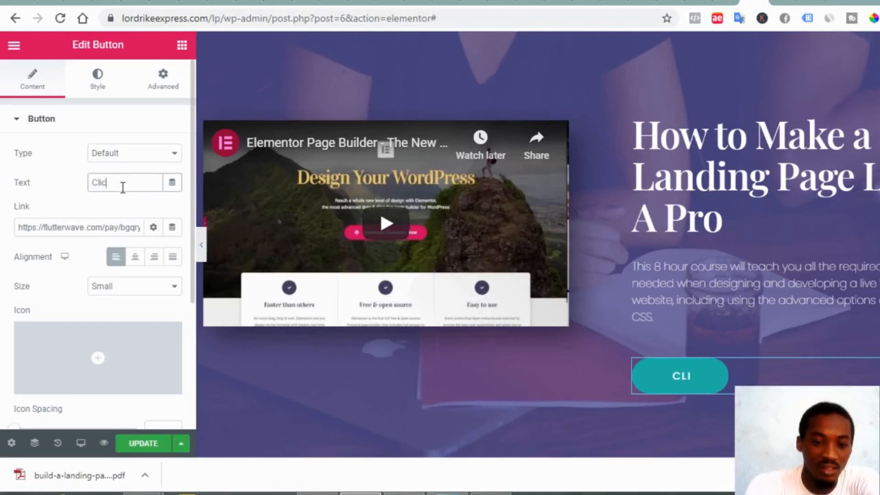
pyautogui.write('k Here t')
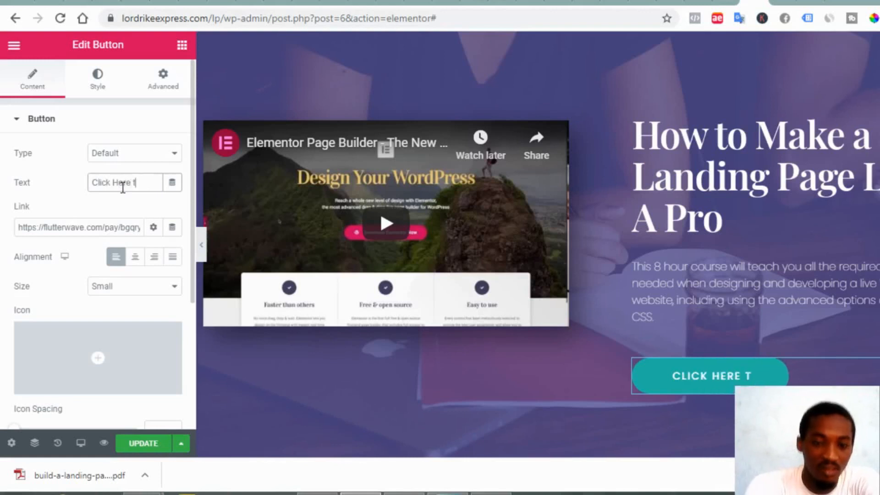
pyautogui.write('o get ')
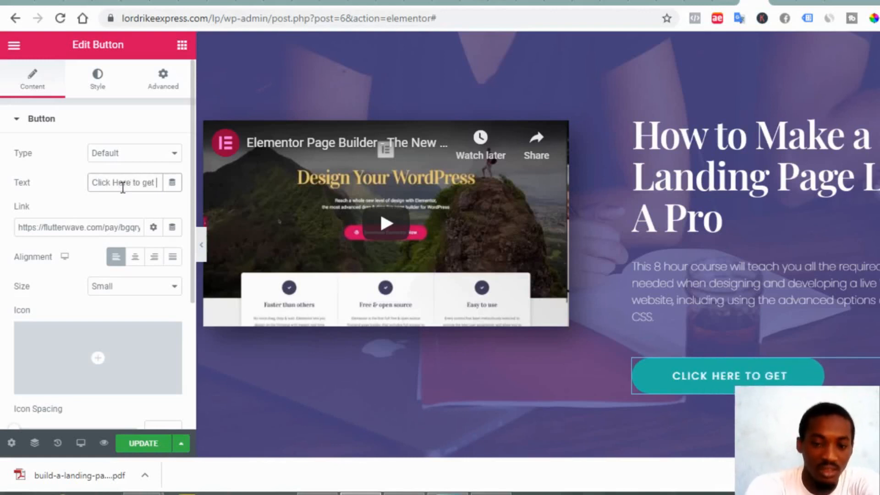
pyautogui.write('insta')
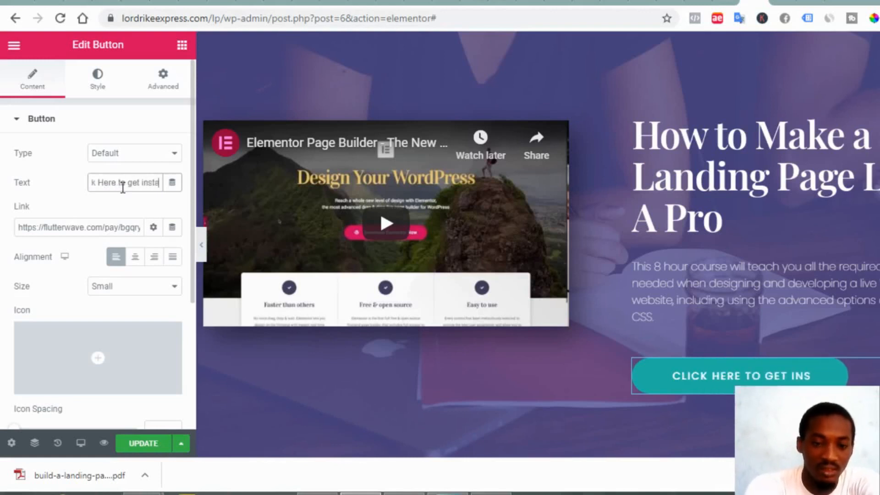
pyautogui.write('nt acces')
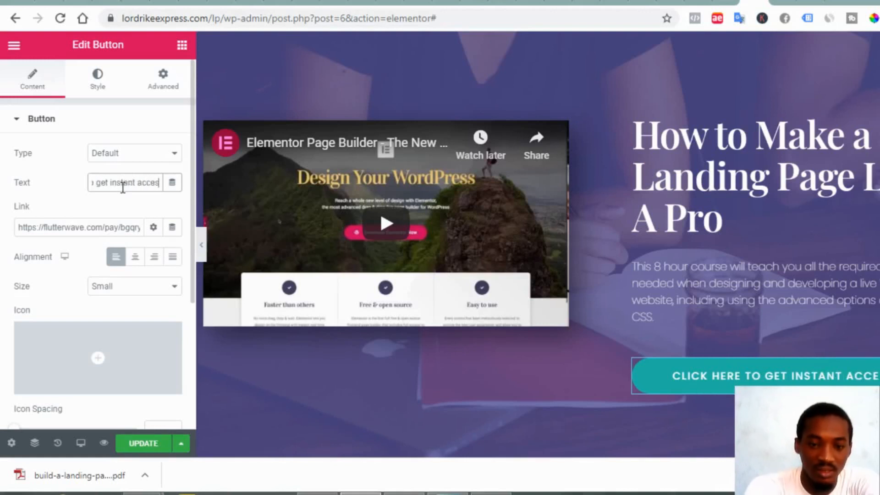
pyautogui.write('s')
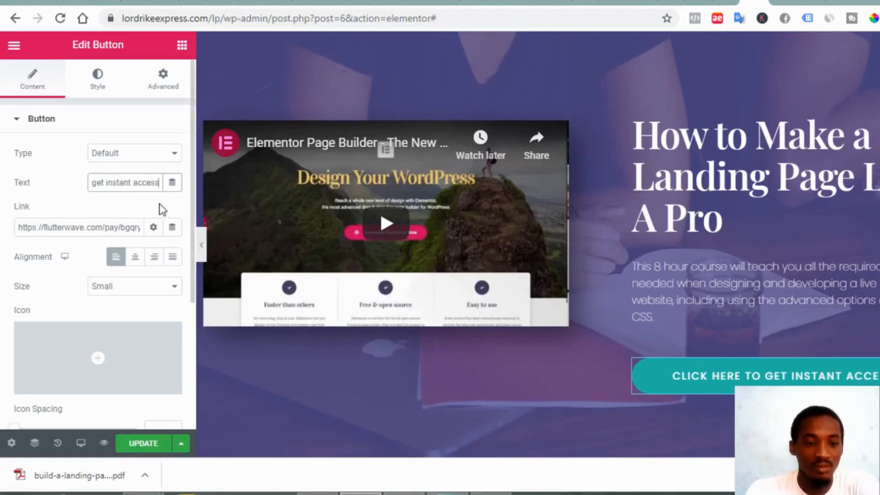
pyautogui.hotkey('ctrl', 'a')
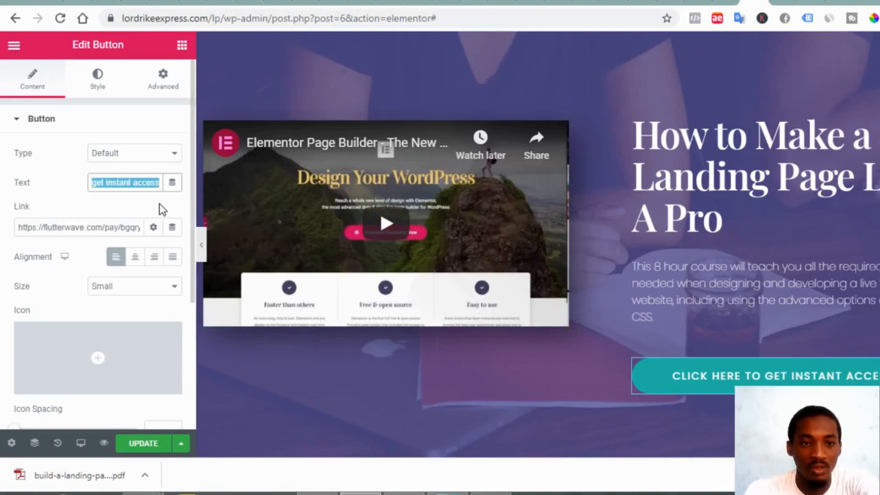
# Give the 'Start your free trial' button the same instant-access label and update the page
pyautogui.scroll(-3, 483, 364)
pyautogui.scroll(-4, 482, 364)
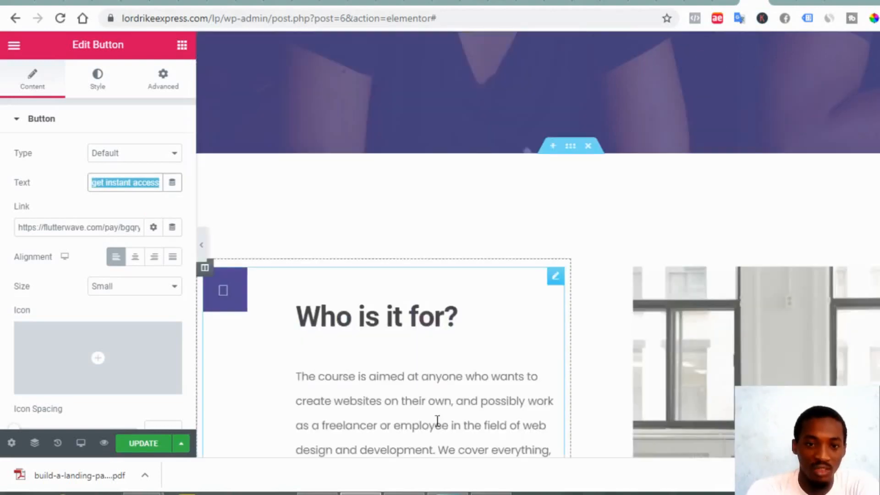
pyautogui.scroll(-5, 579, 308)
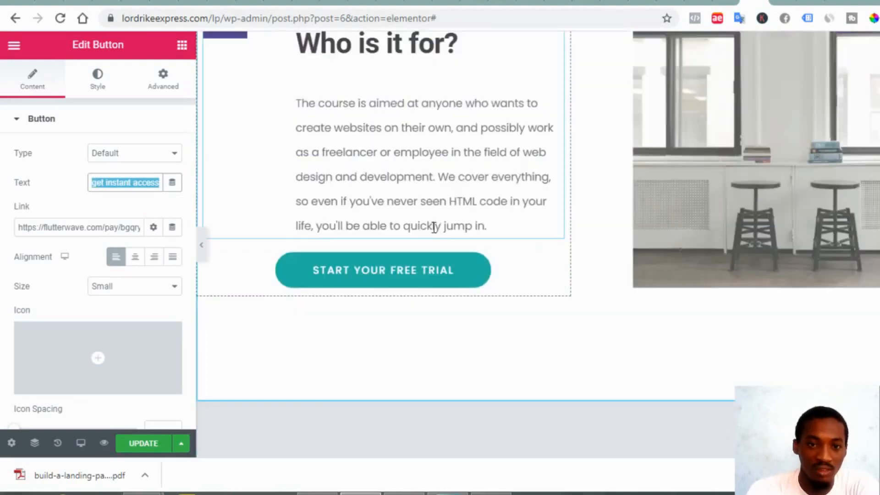
pyautogui.click(407, 275)
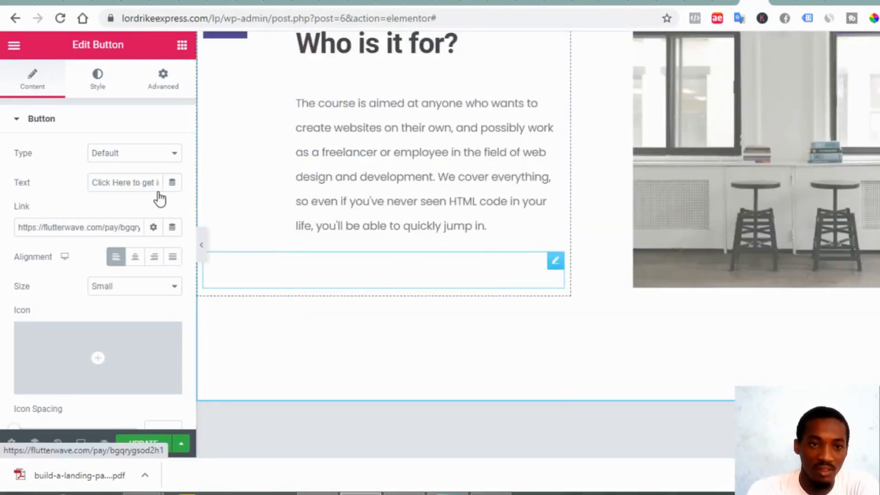
pyautogui.tripleClick(126, 182)
pyautogui.write('Click here to get instant access')
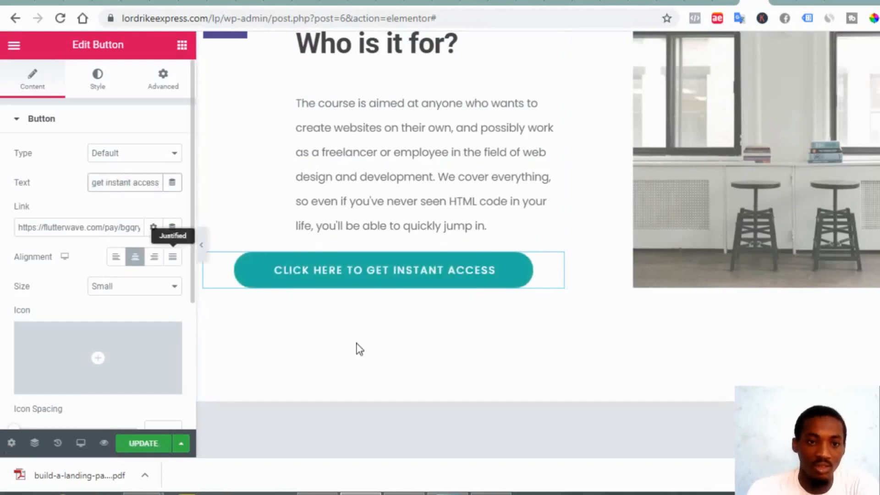
pyautogui.scroll(2, 514, 307)
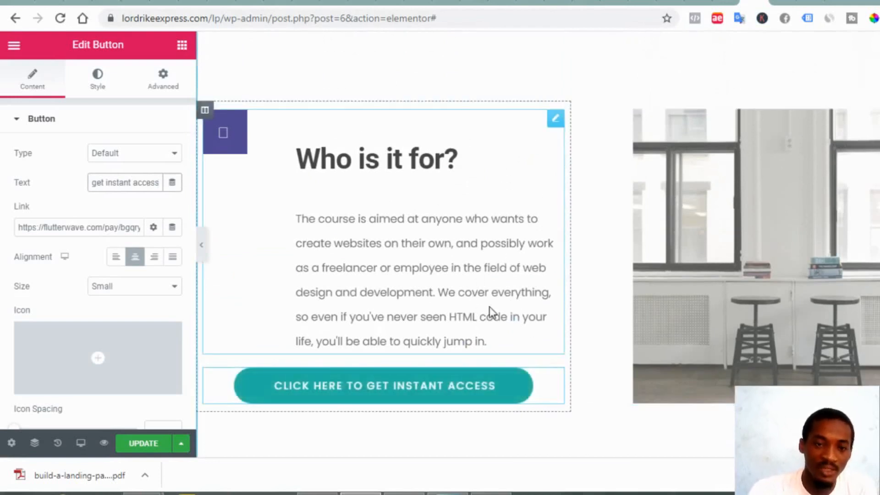
pyautogui.scroll(4, 491, 307)
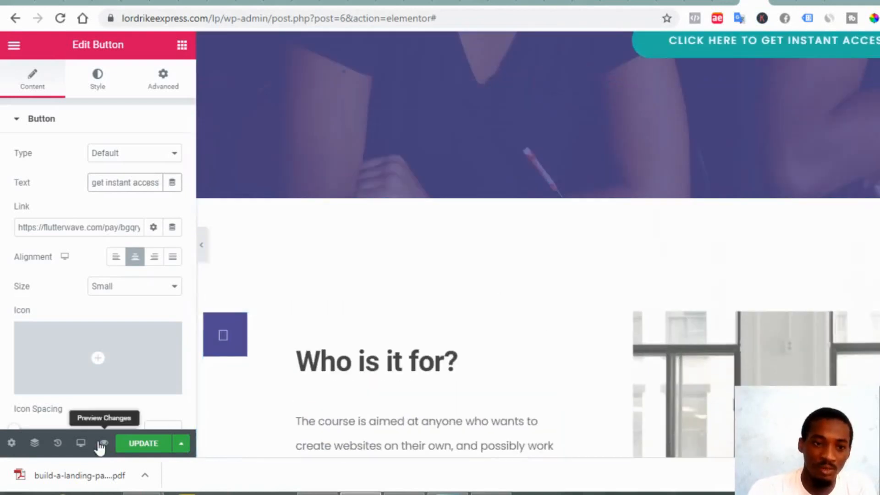
pyautogui.click(135, 444)
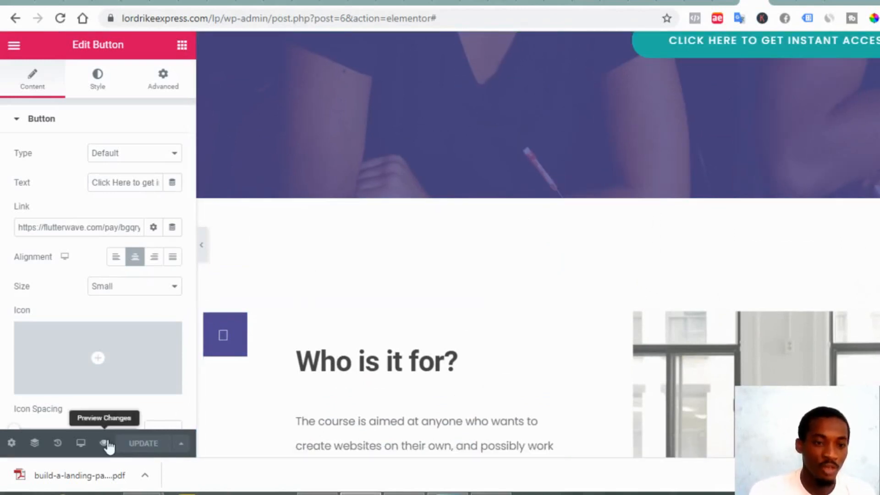
# Preview the landing page and click its instant-access button to reach the 'landing page pdf' checkout
pyautogui.click(105, 443)
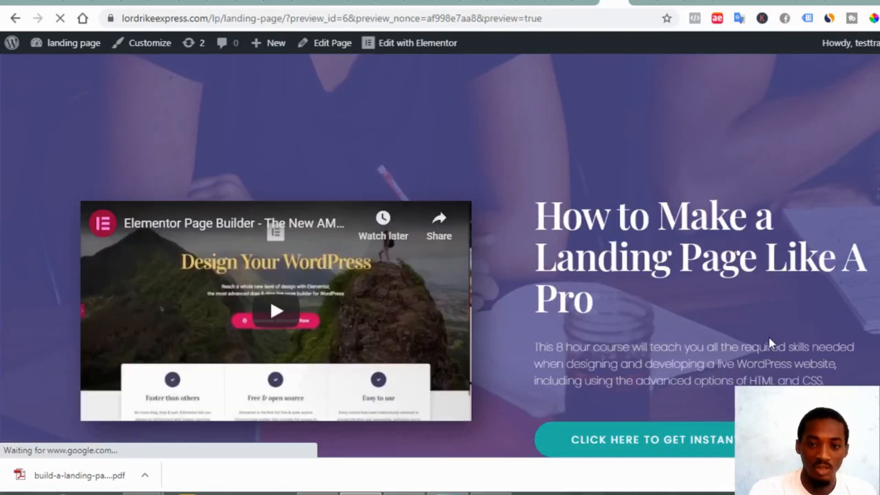
pyautogui.scroll(-4, 768, 339)
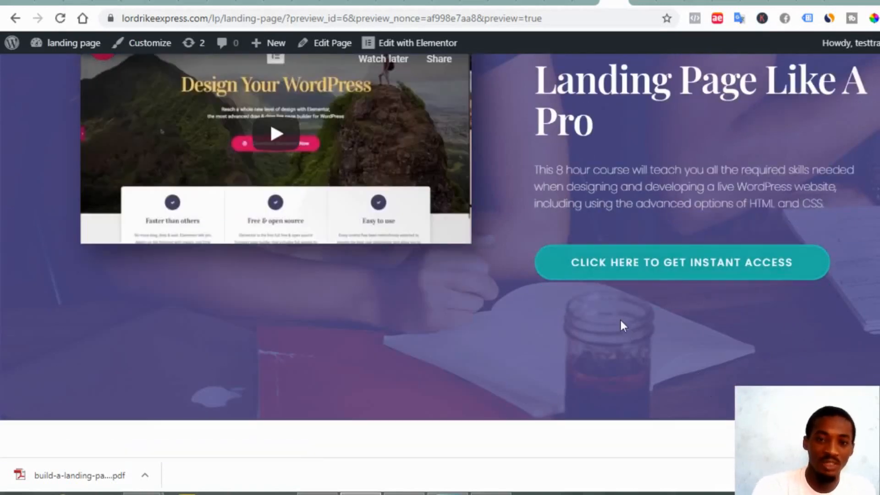
pyautogui.click(631, 275)
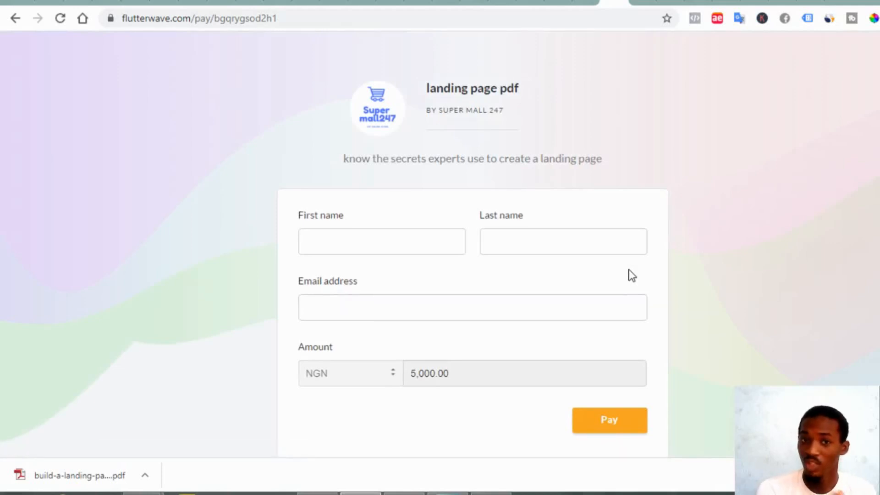
# Autofill the buyer's name and e-mail, proceed to the NGN 5,070.00 card checkout, then go to the Thank You page
pyautogui.click(392, 242)
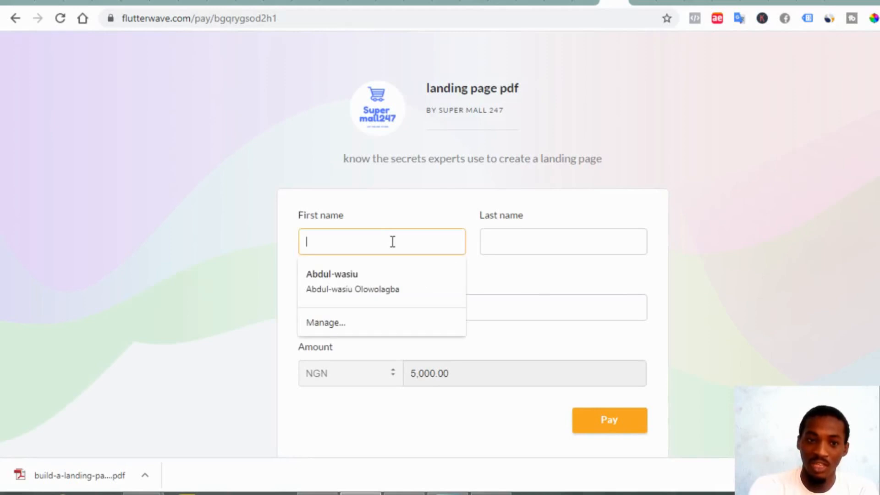
pyautogui.click(392, 280)
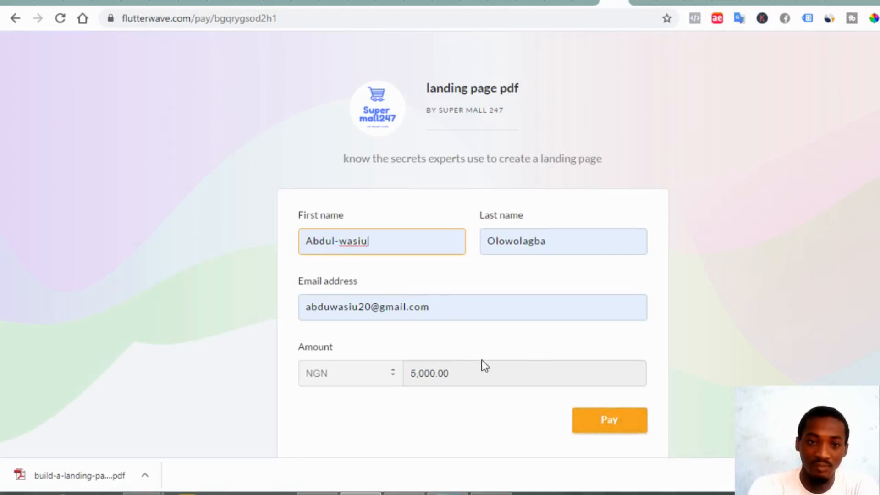
pyautogui.click(600, 424)
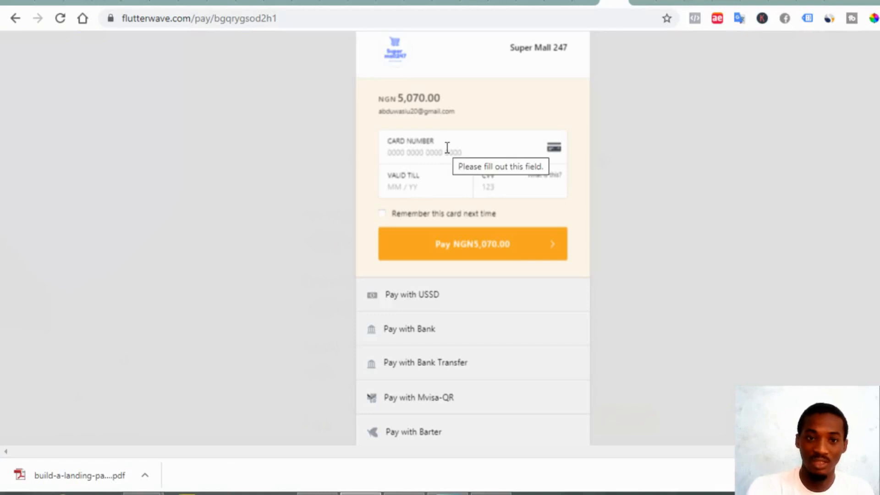
pyautogui.click(447, 148)
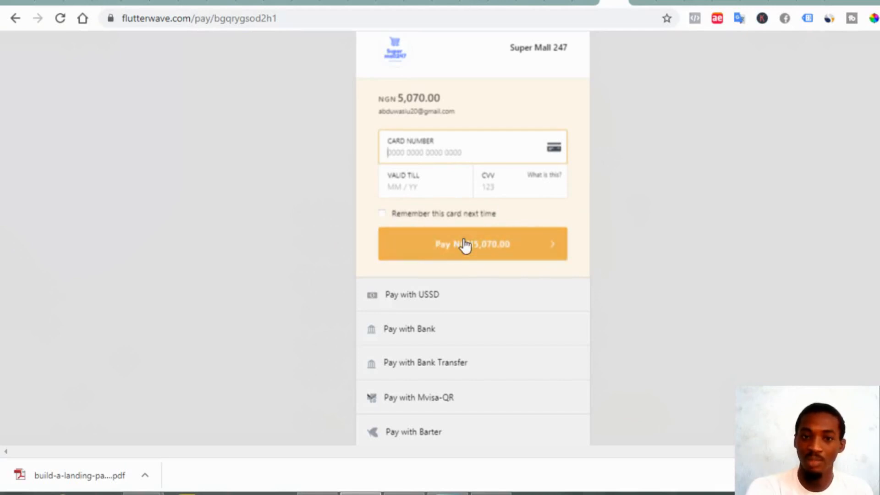
pyautogui.click(634, 6)
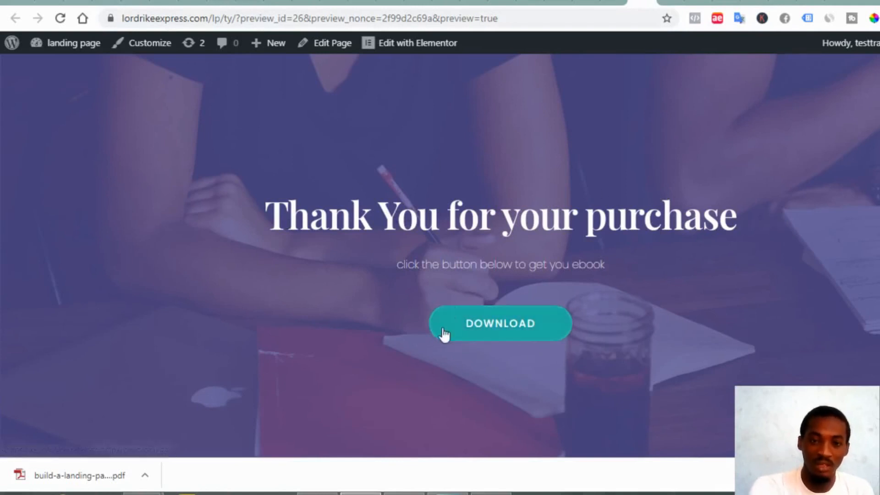
pyautogui.click(492, 329)
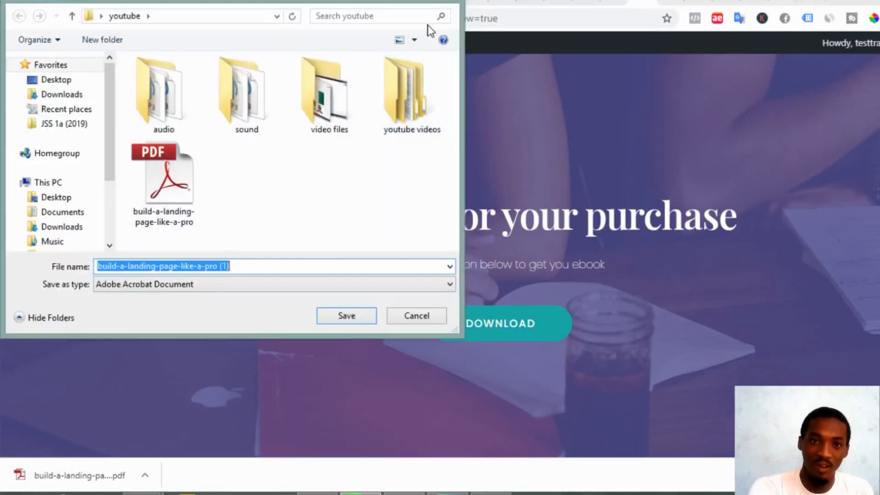
pyautogui.click(448, 1)
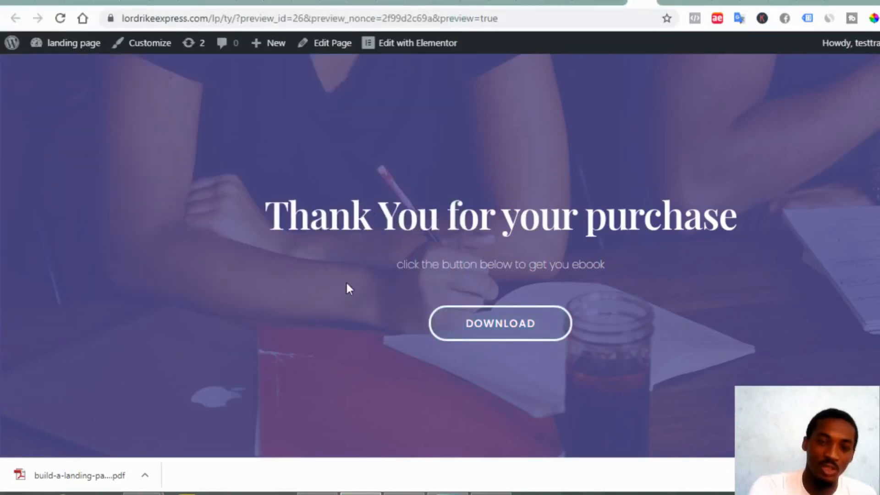